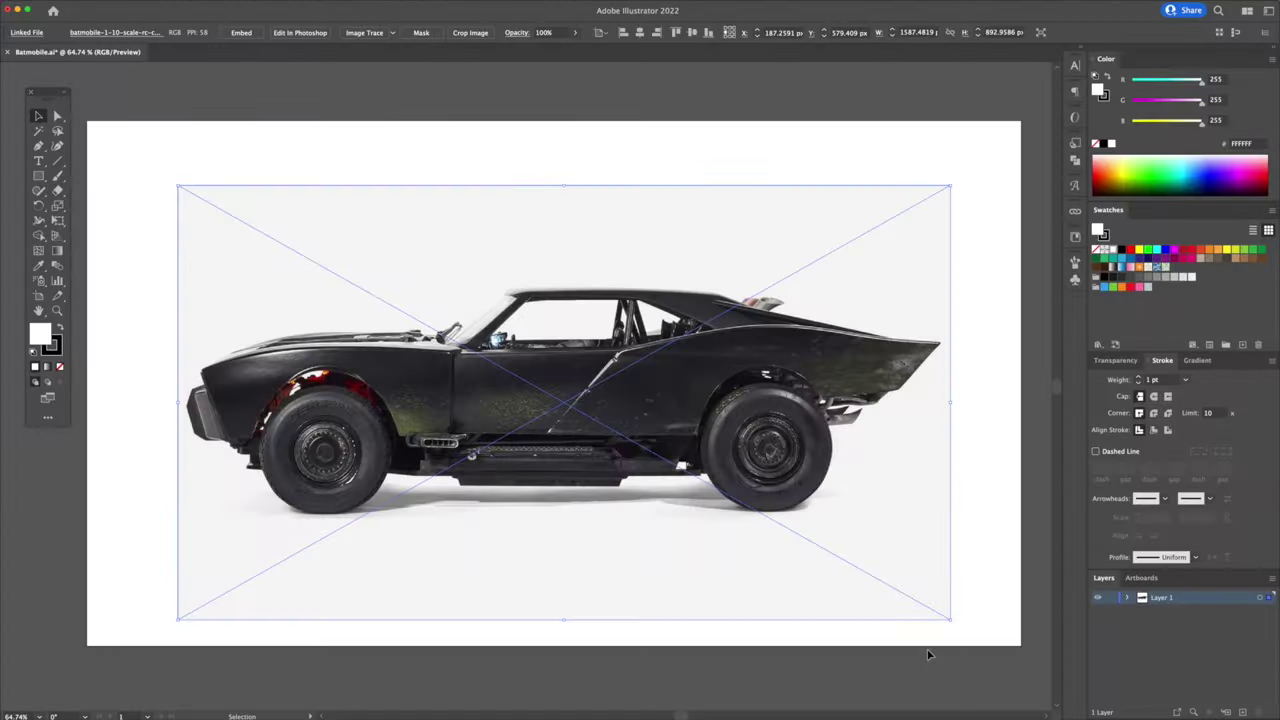
Turn the car photo's layer into a template layer named Reference with images dimmed to 40%.
click(929, 651)
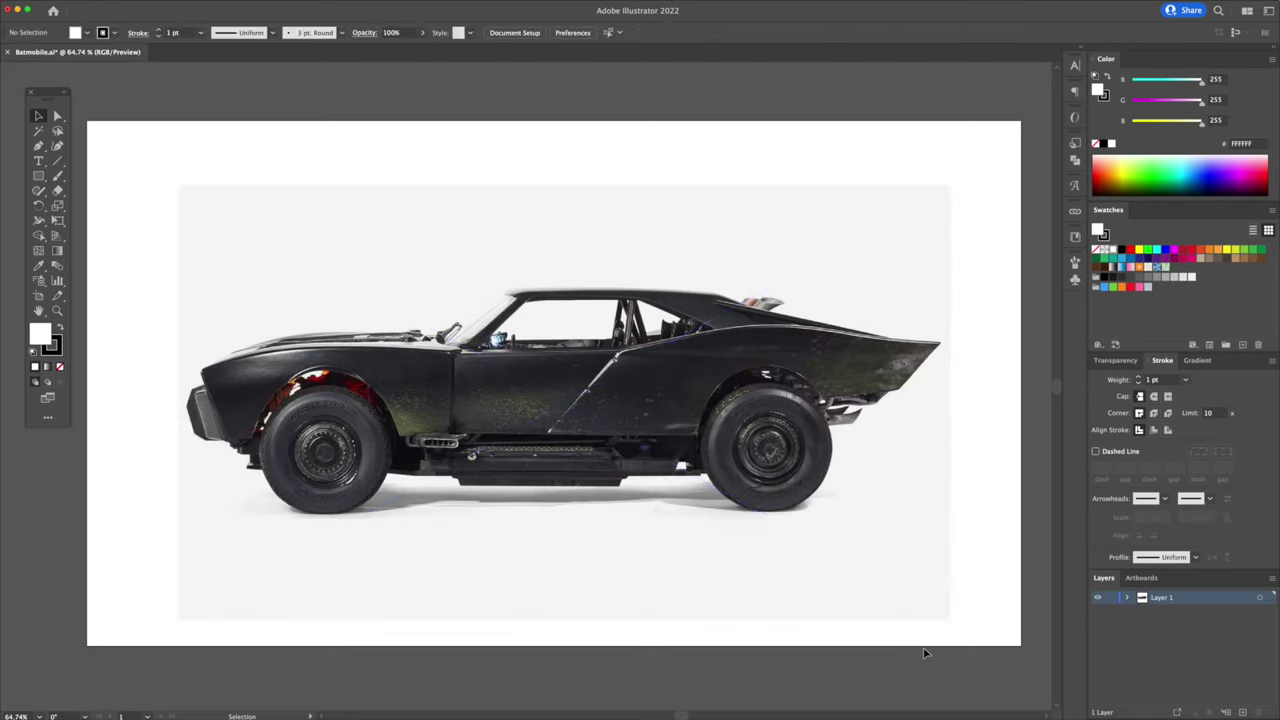
double_click(1143, 598)
click(730, 418)
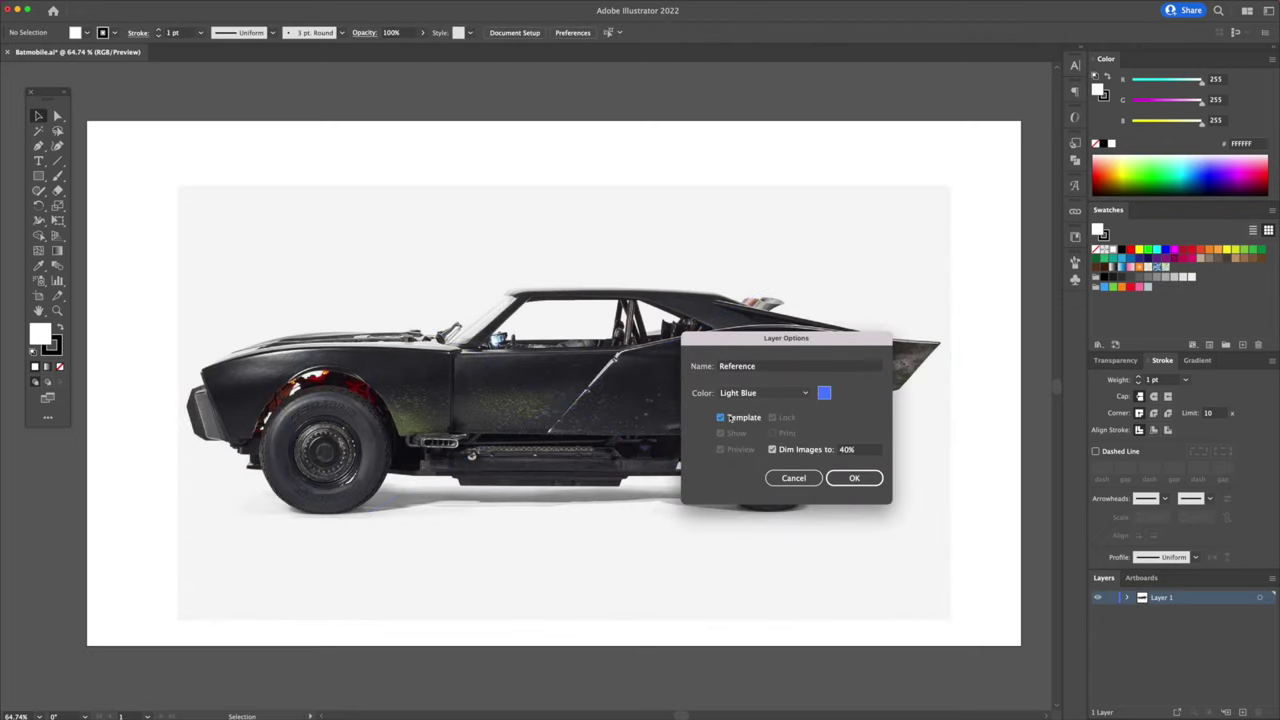
click(855, 478)
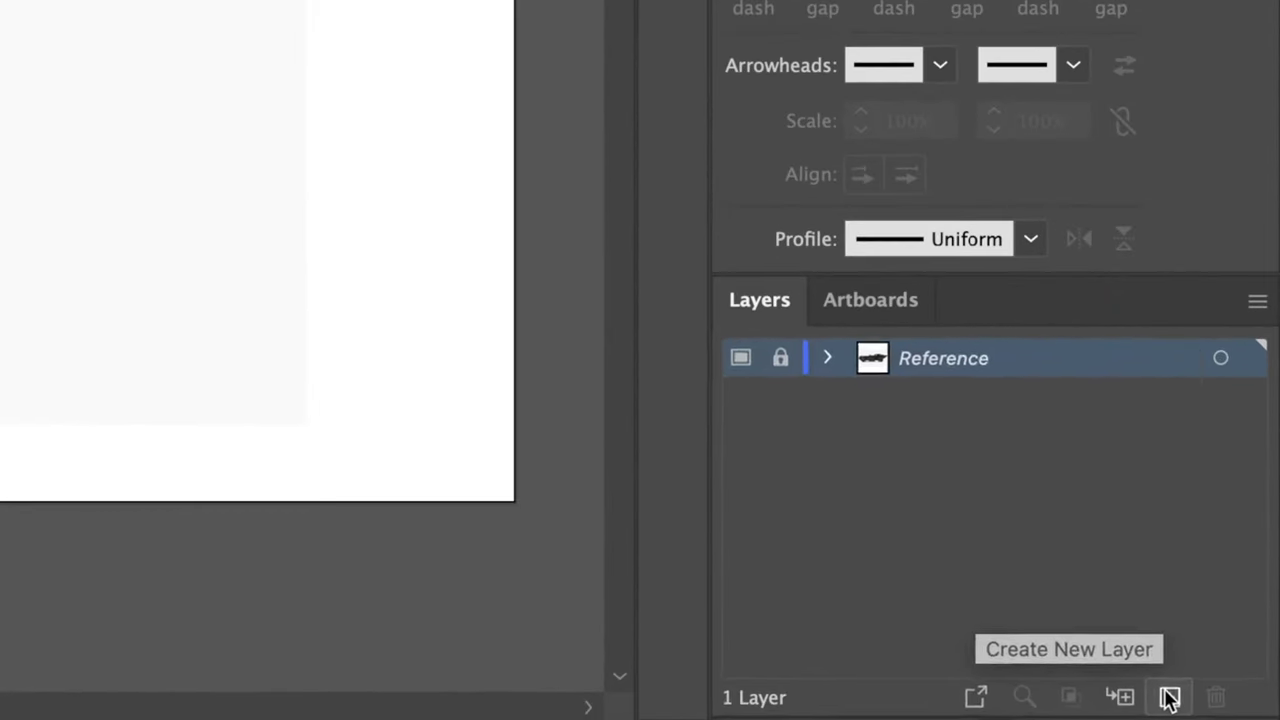
Create three new layers above Reference and name the topmost one Outline.
click(1243, 712)
click(1243, 712)
click(1243, 712)
double_click(1157, 598)
text(Outline)
key(Return)
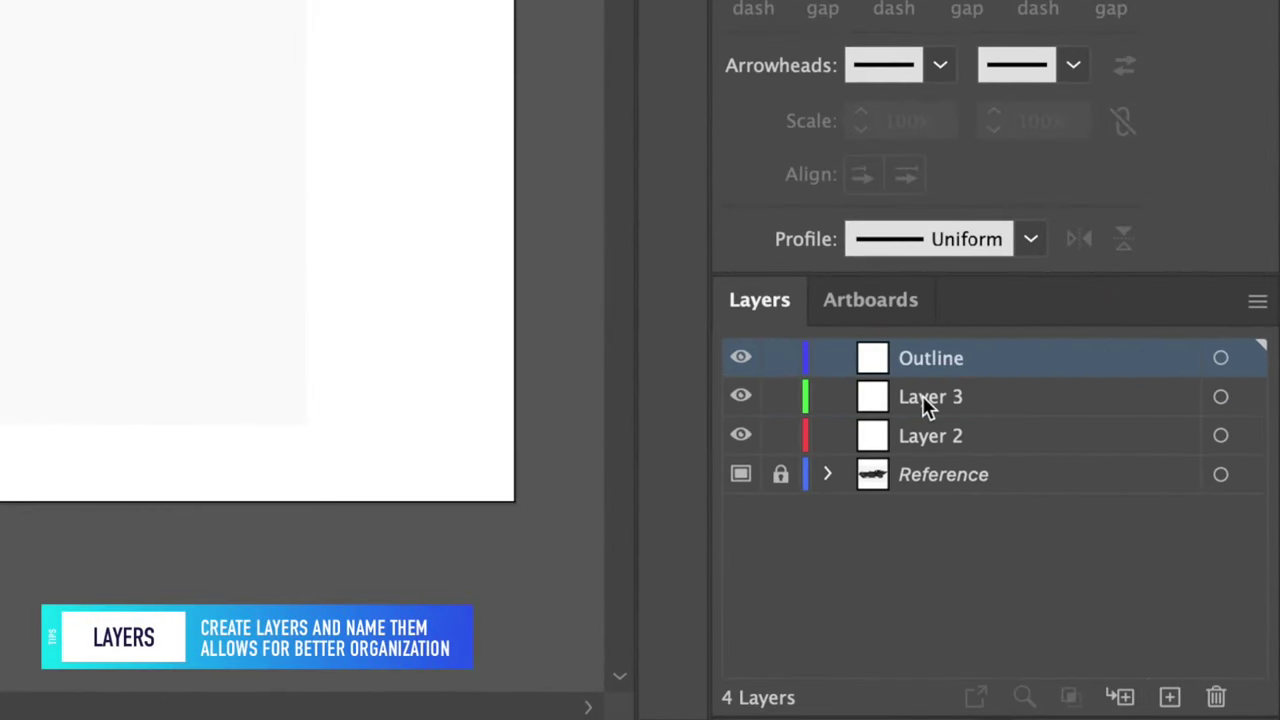
Rename Layer 3 as Colours and Layer 2 as Shadows.
double_click(923, 397)
text(Colours)
key(Return)
double_click(914, 438)
text(Shadows)
key(Return)
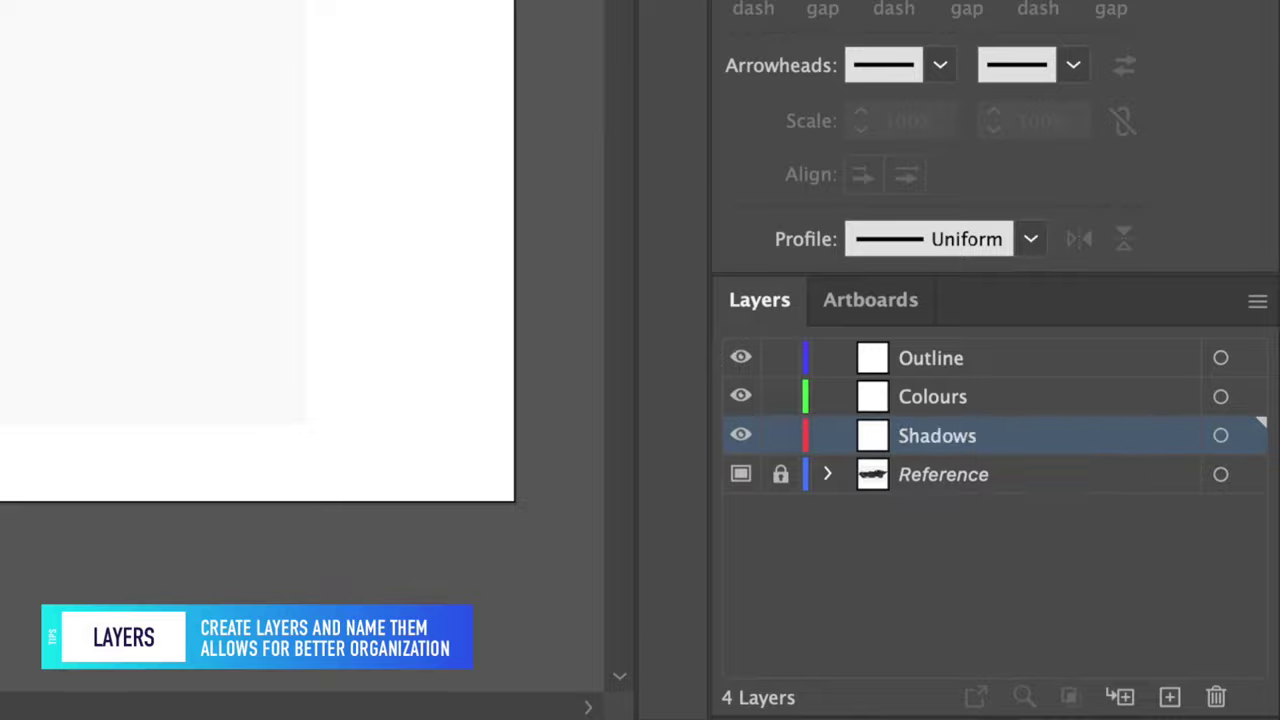
Add a Background layer directly above Reference, lock Colours, Shadows and Background, and make Outline the active layer.
click(943, 478)
key(ctrl+l)
double_click(943, 478)
text(Background)
key(Return)
drag(781, 397, 781, 474)
click(931, 358)
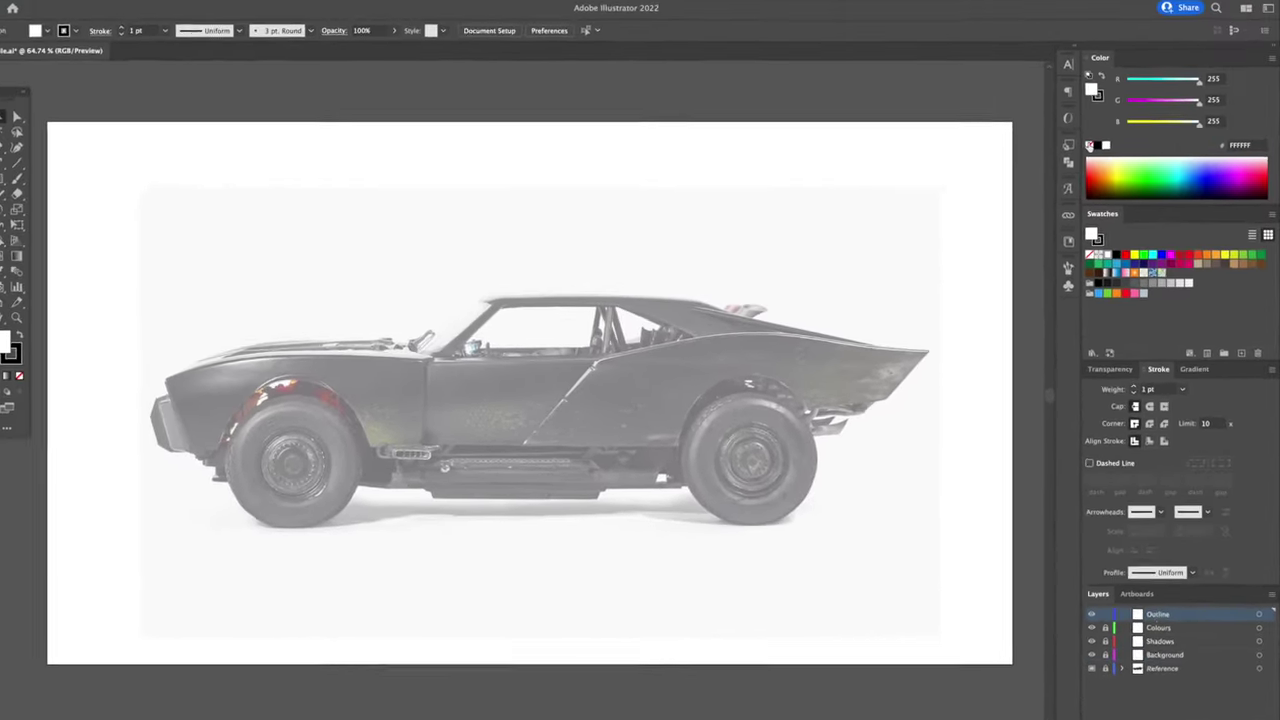
Set no fill and a black 6 pt stroke with round caps and round corners.
click(1090, 146)
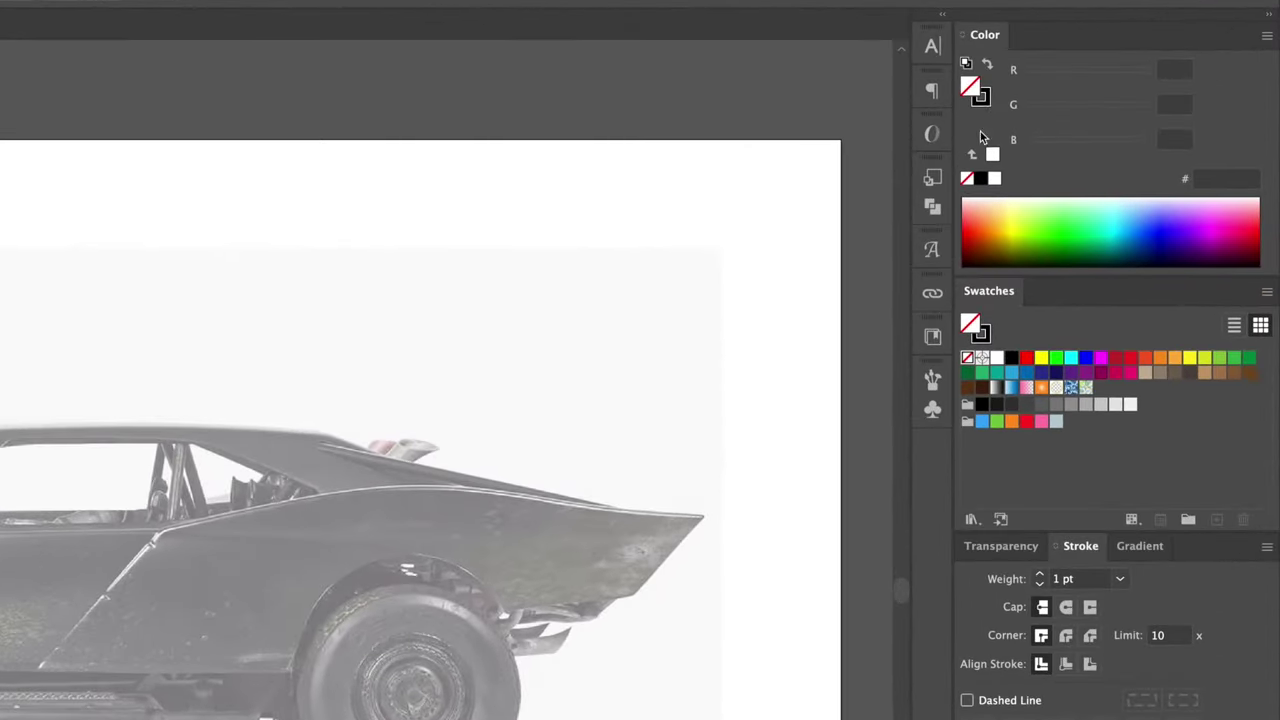
click(983, 98)
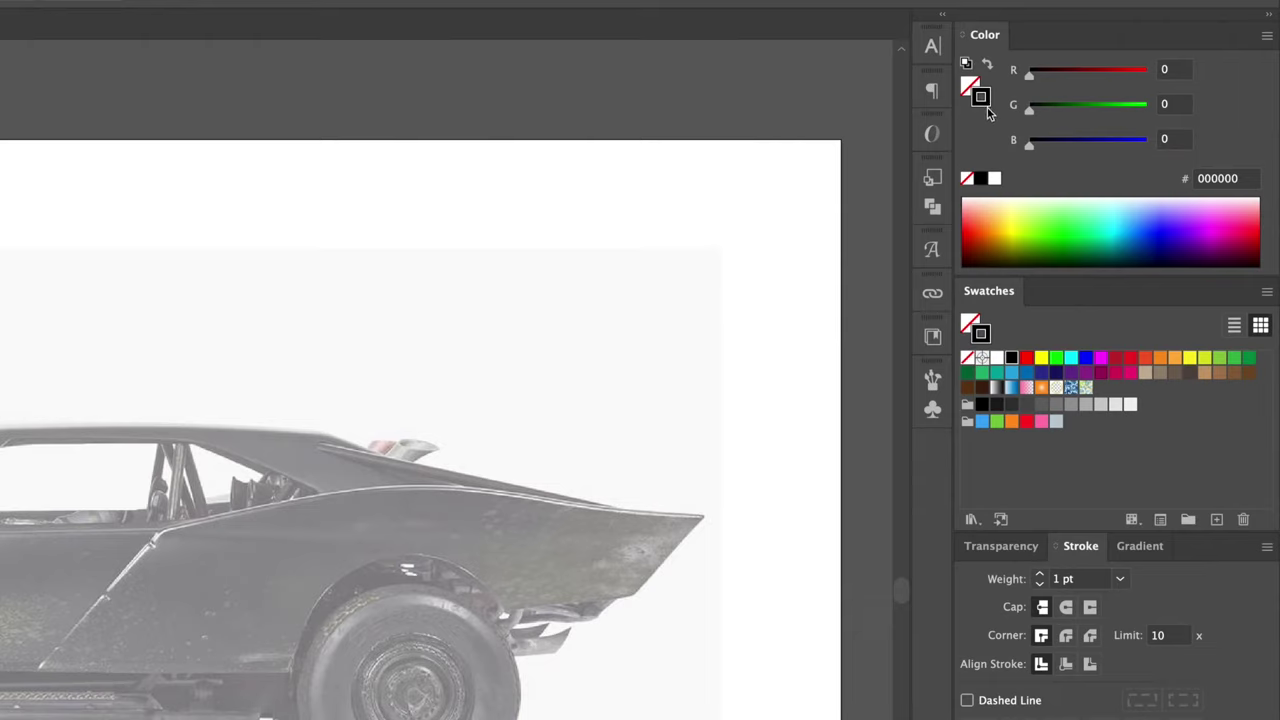
click(1067, 607)
click(1066, 635)
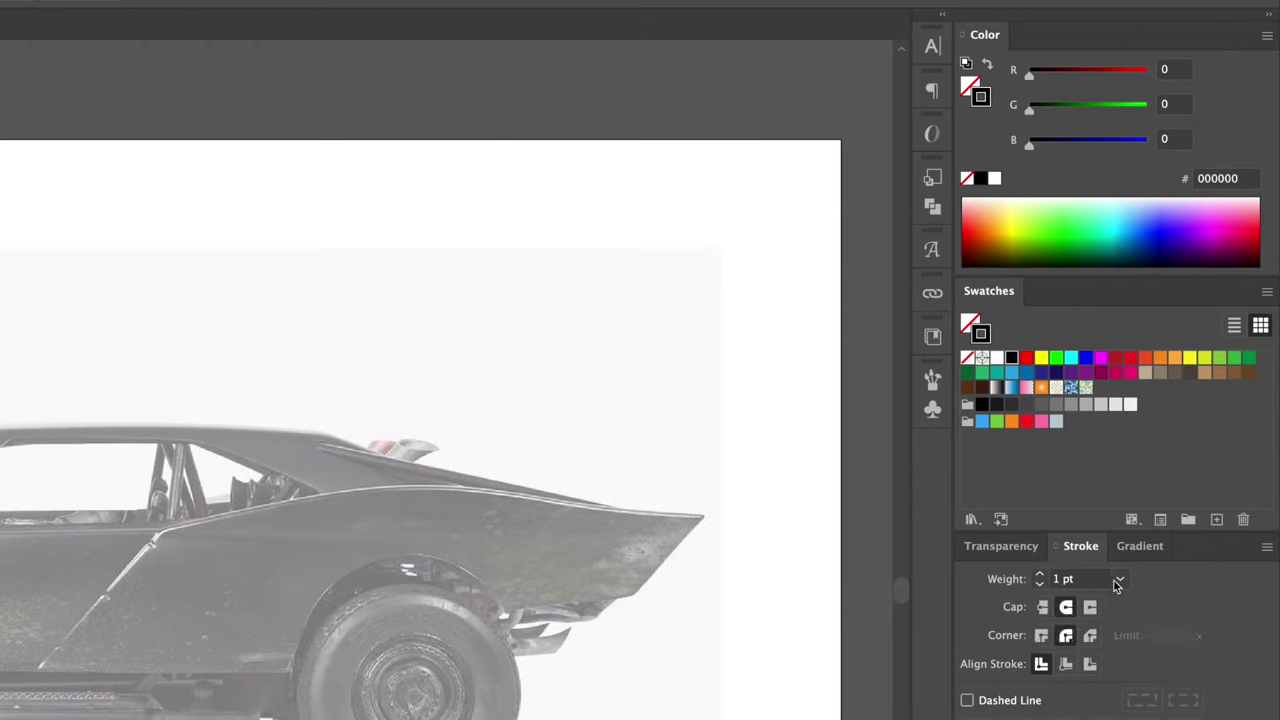
click(1083, 578)
text(6)
key(Return)
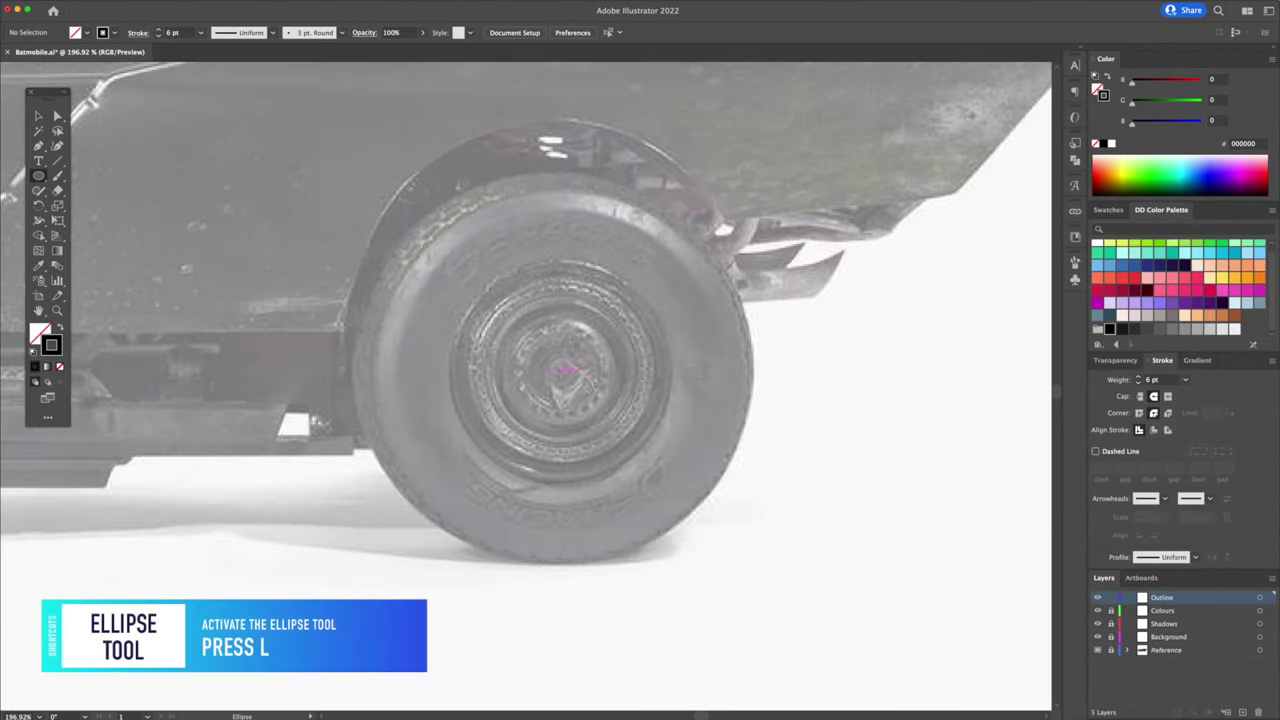
Draw a circle about 37 px wide on the rear wheel's hub and scale pasted-in-front copies concentrically to trace the rim and tyre.
drag(559, 372, 589, 388)
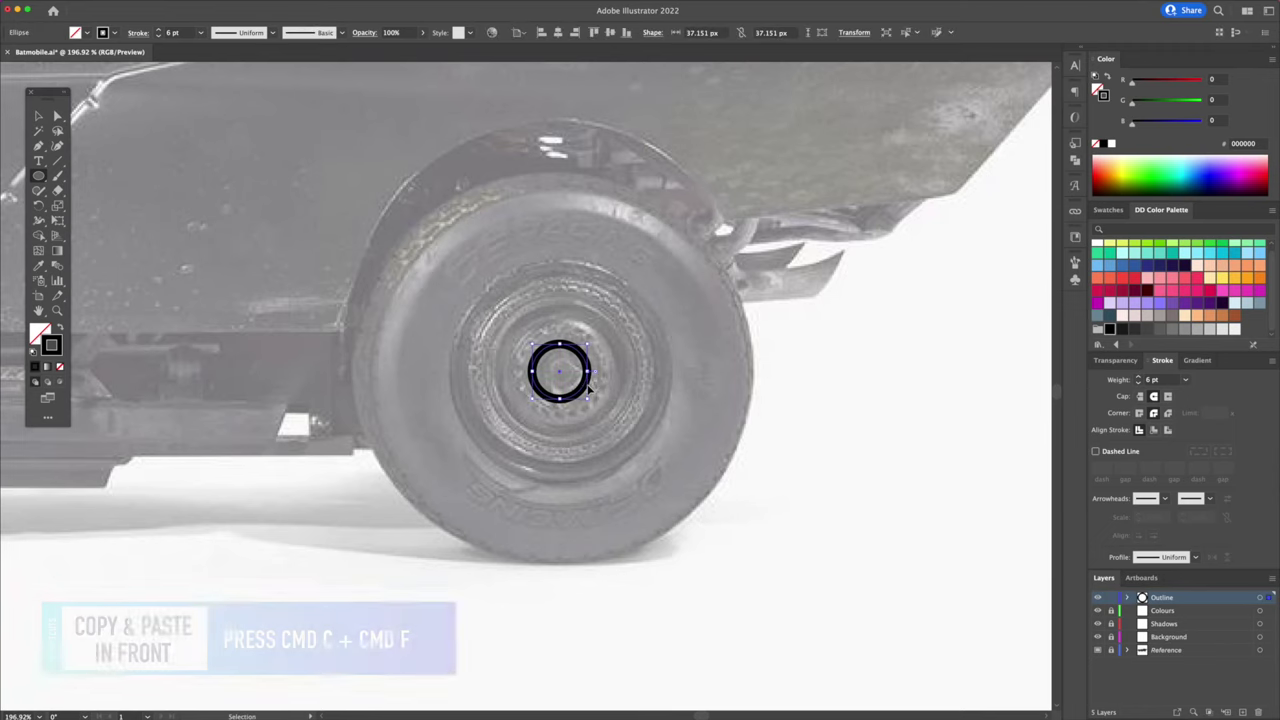
key(super+c)
key(super+f)
drag(590, 343, 744, 187)
key(super+c)
key(super+f)
key(super+c)
key(super+f)
key(super+c)
key(super+f)
Reduce the stroke weight of the ring just inside the tyre's outer edge.
key(v)
click(697, 242)
click(1138, 382)
click(1138, 382)
click(1138, 382)
click(1138, 378)
click(906, 366)
Draw a circle about 15 px wide at the rear wheel's centre with a solid black fill and no stroke.
scroll(530, 382, up, 5)
key(l)
mouse_move(598, 356)
mouse_down()
mouse_move(612, 366)
mouse_move(651, 351)
mouse_up()
click(1107, 77)
key(z)
key(v)
click(624, 365)
key(shift+x)
Draw a vertical 6 pt line about 19 px long through the solid centre circle with the Pen tool.
key(p)
click(586, 302)
click(587, 436)
key(v)
key(ctrl+shift+a)
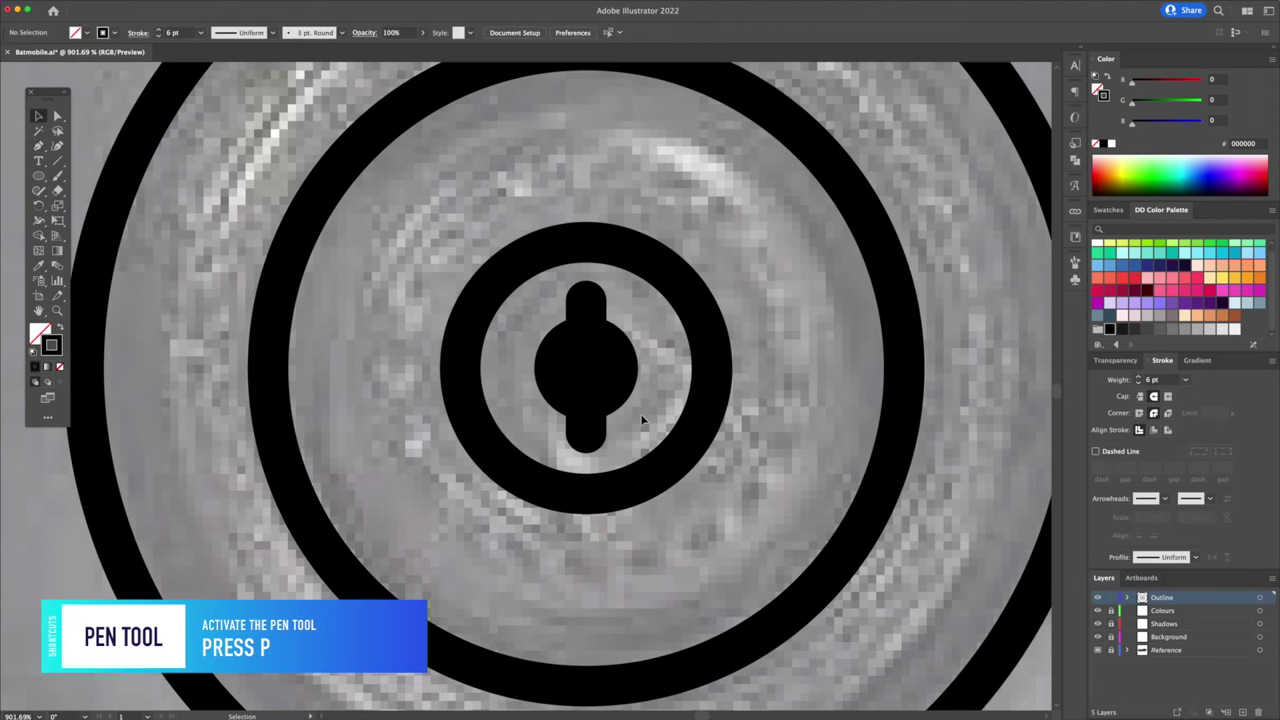
Convert the vertical line through the hub centre into a filled shape with Outline Stroke.
click(587, 318)
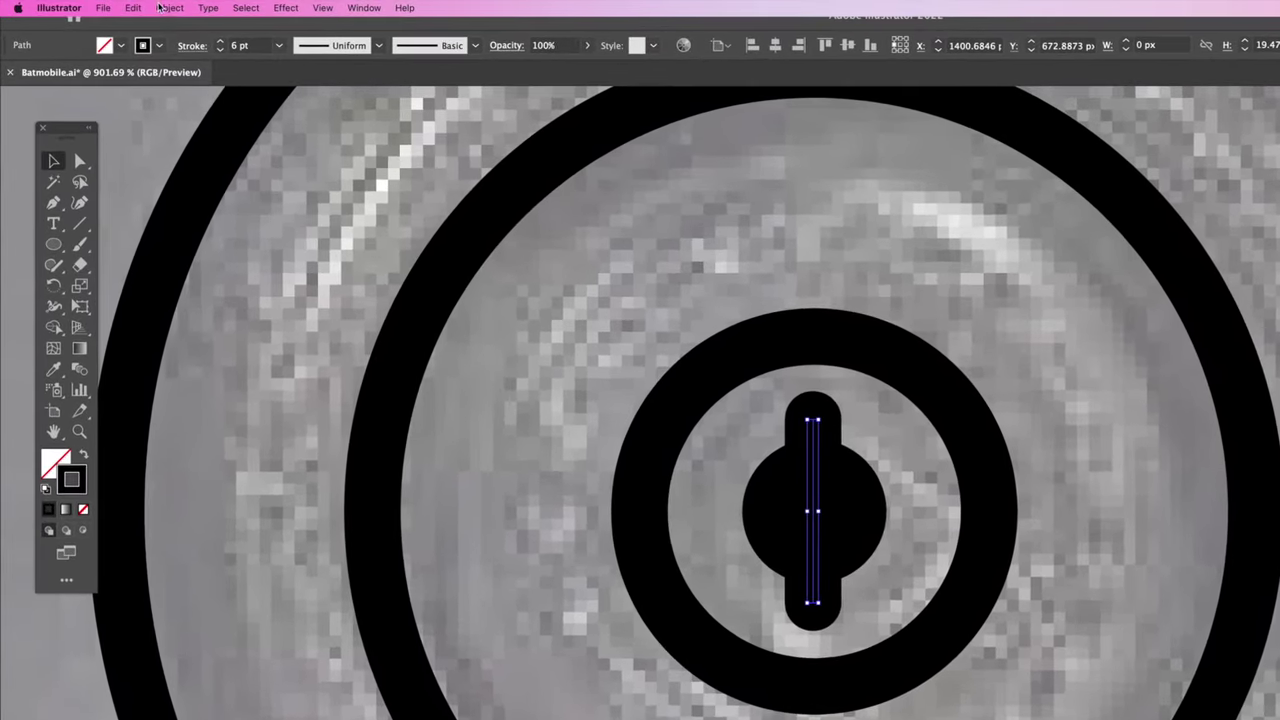
click(125, 6)
mouse_move(224, 362)
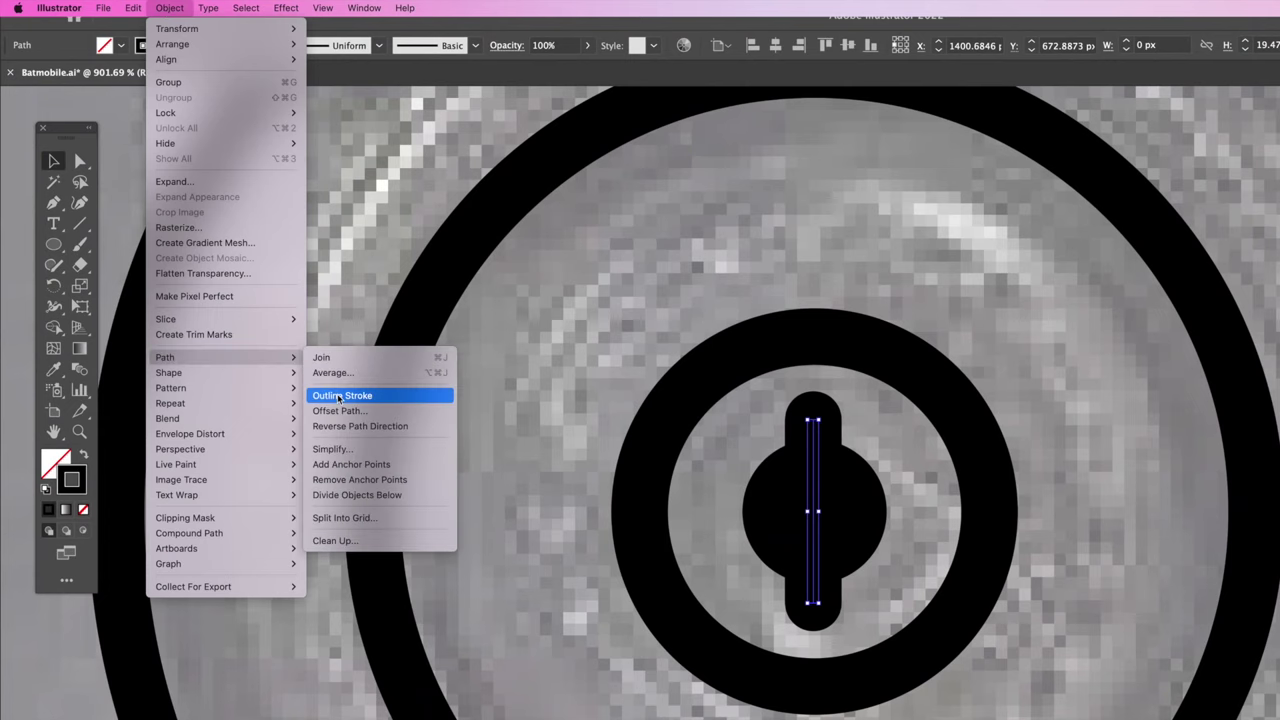
click(340, 396)
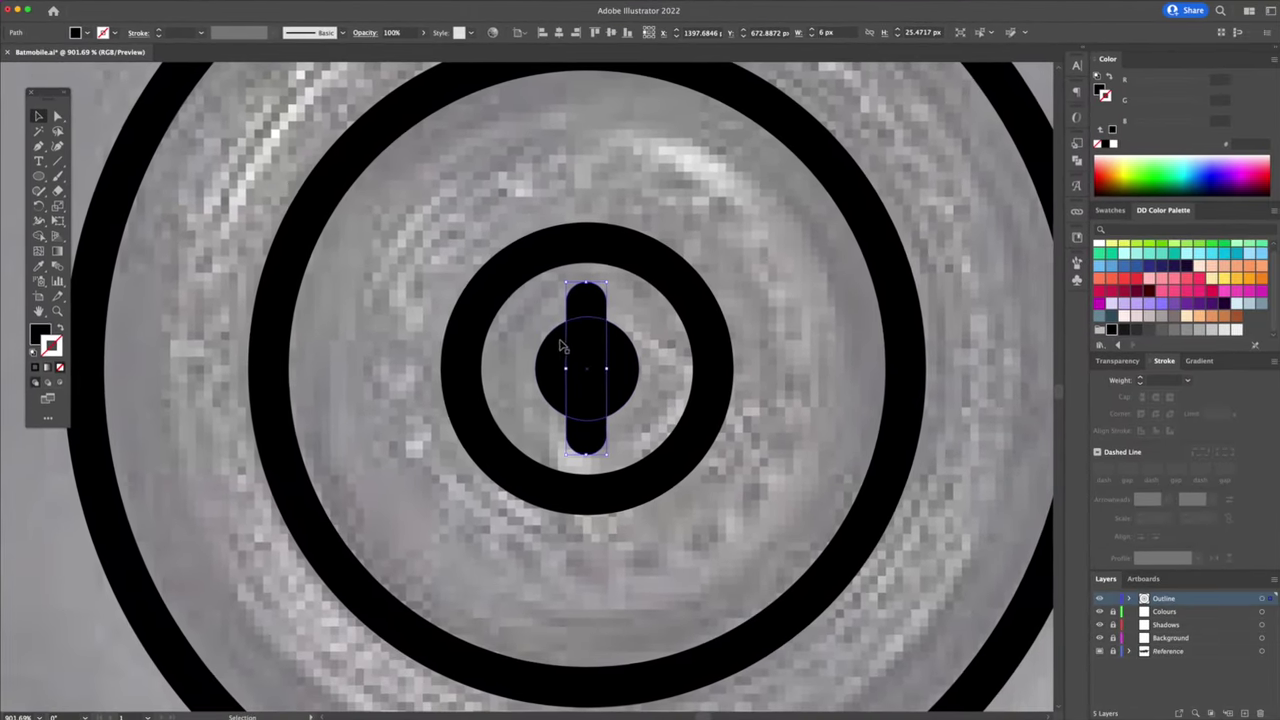
Unite the outlined bar with the solid centre circle and rotate the combined hub shape to a diagonal.
shift+click(626, 372)
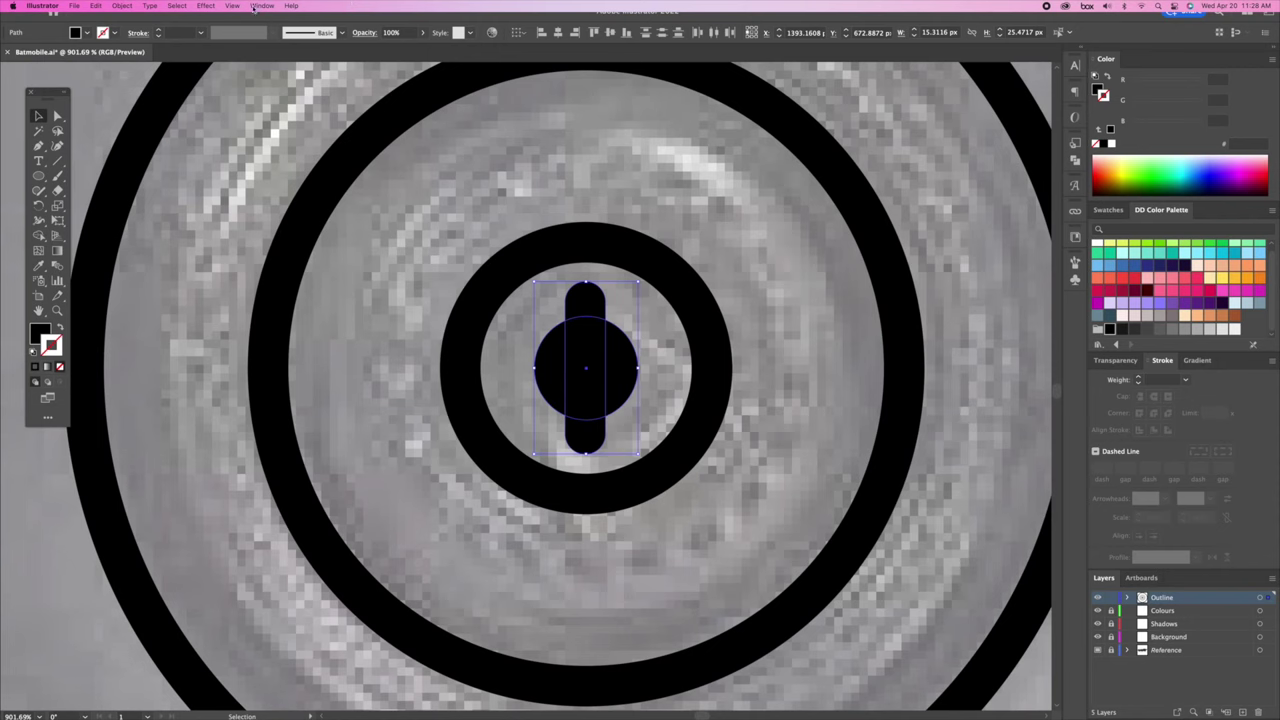
click(258, 6)
click(303, 393)
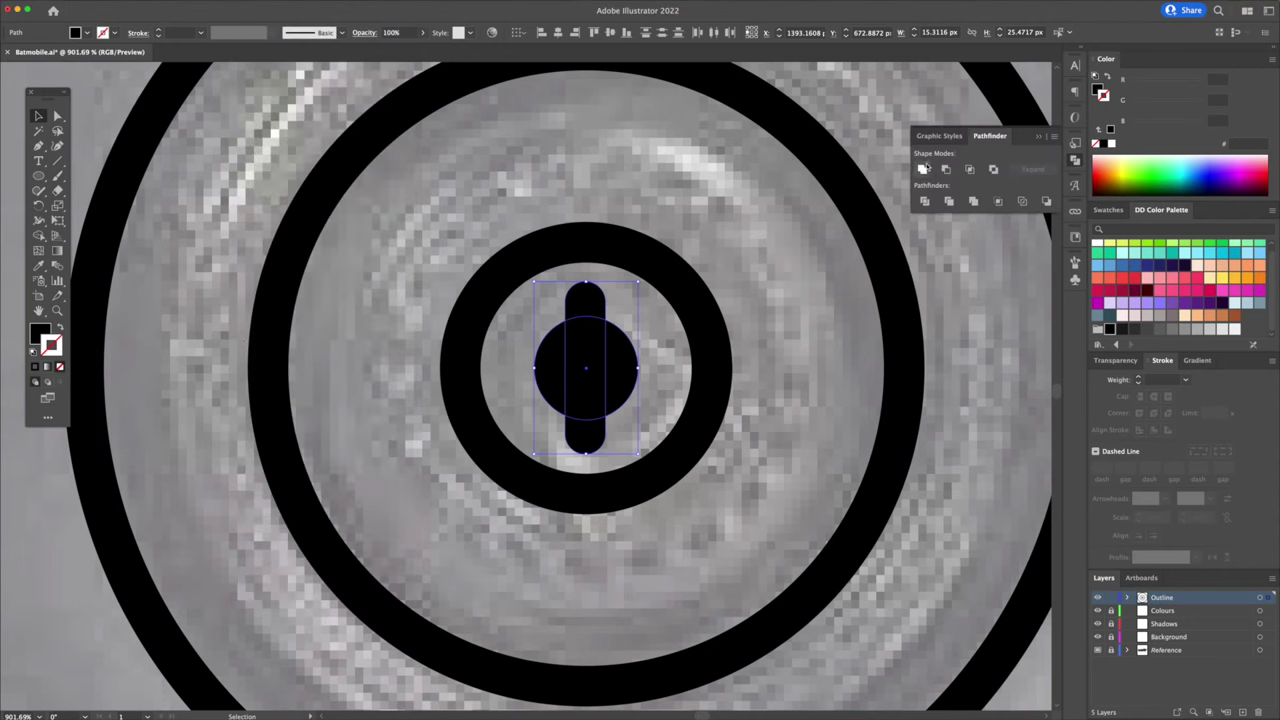
click(921, 170)
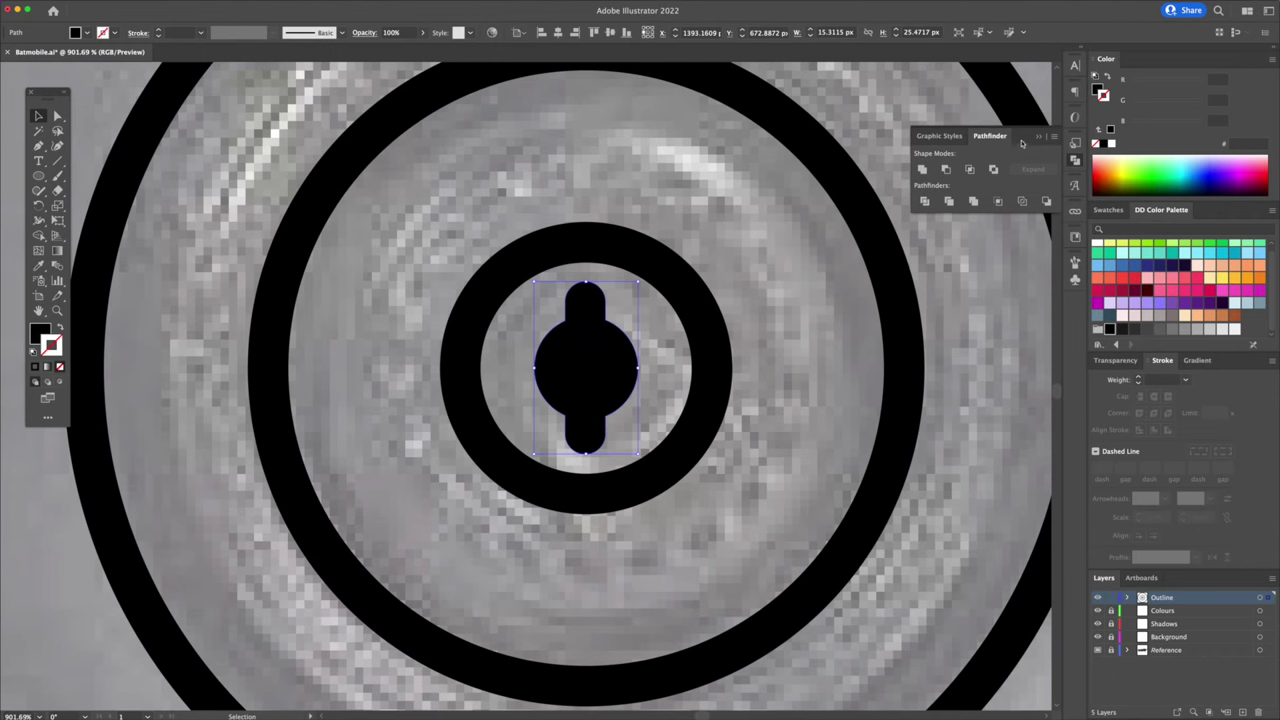
drag(645, 276, 663, 332)
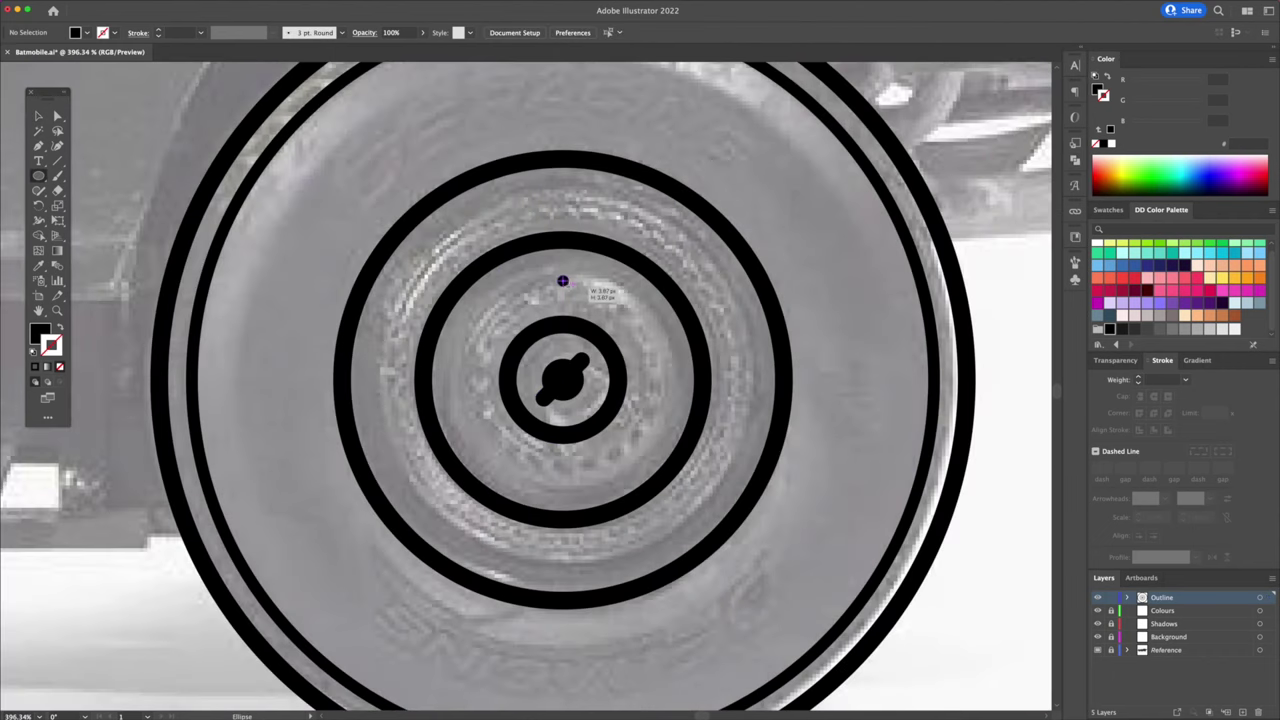
Draw a solid black circle about 12 px wide above the hub, between the two innermost rings.
drag(570, 286, 582, 290)
key(v)
click(630, 299)
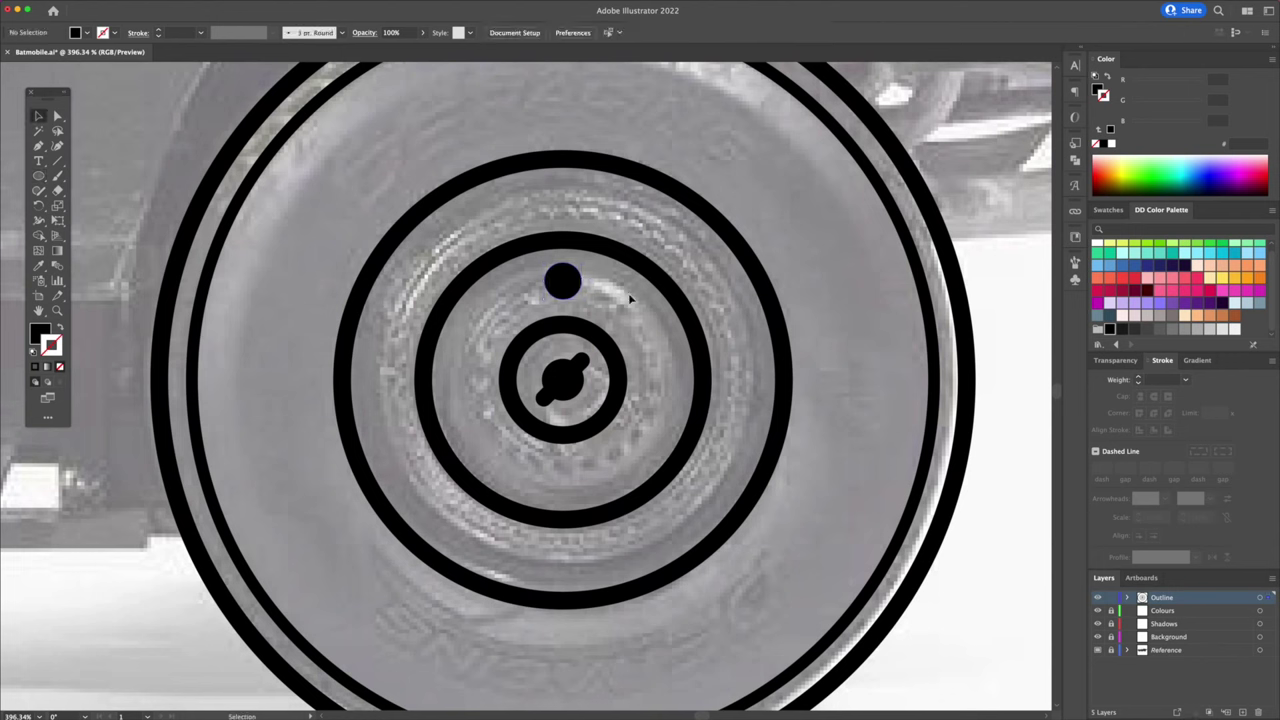
Make a copy of the small solid circle rotated 40° around the wheel's centre.
click(562, 281)
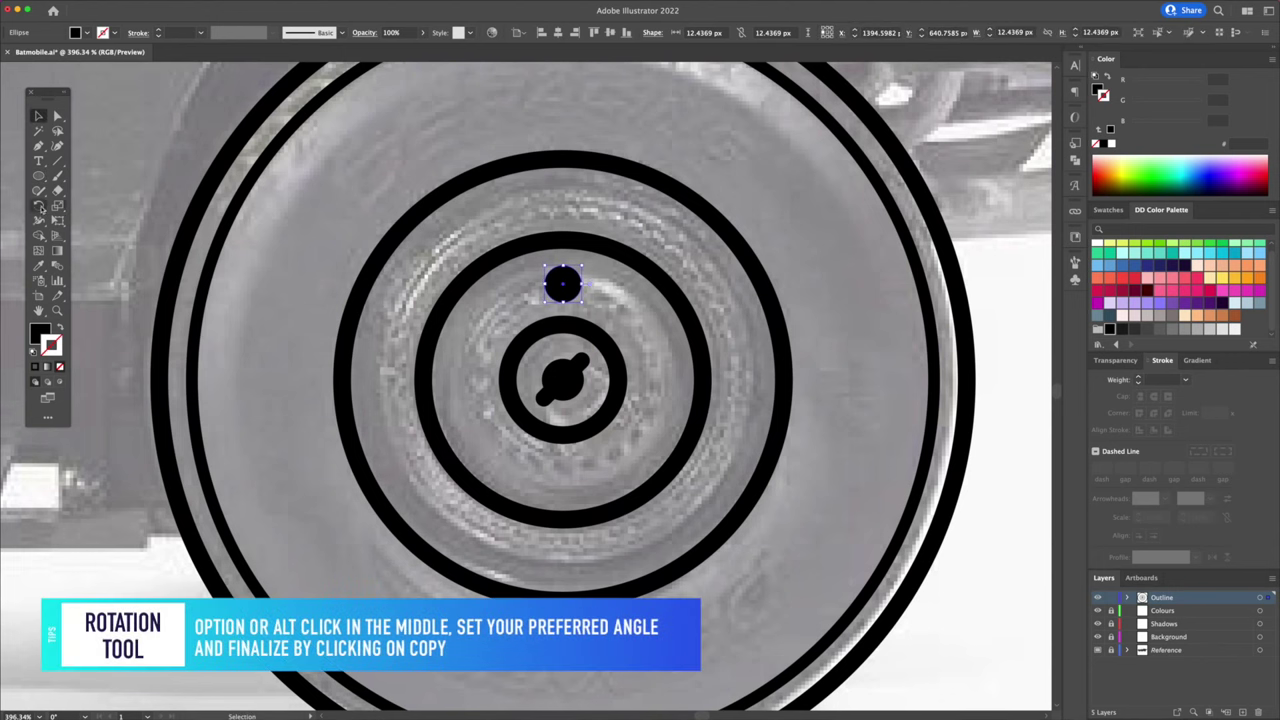
key(r)
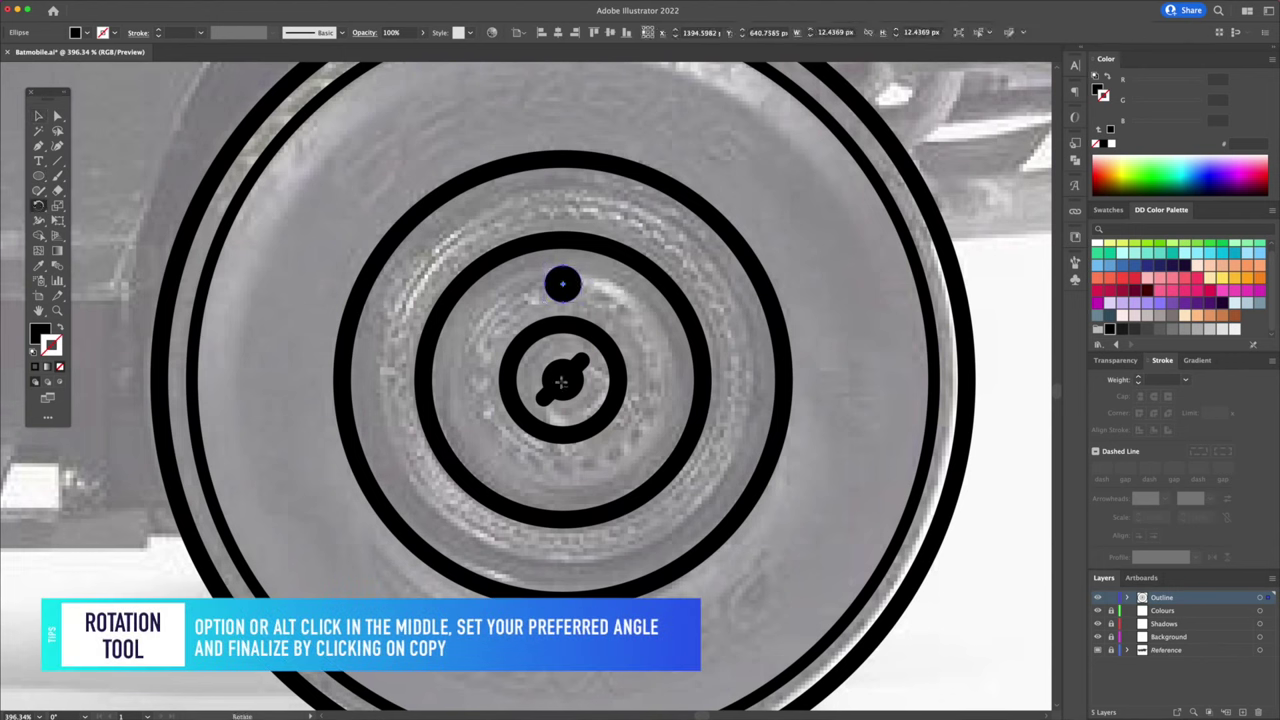
alt+click(565, 378)
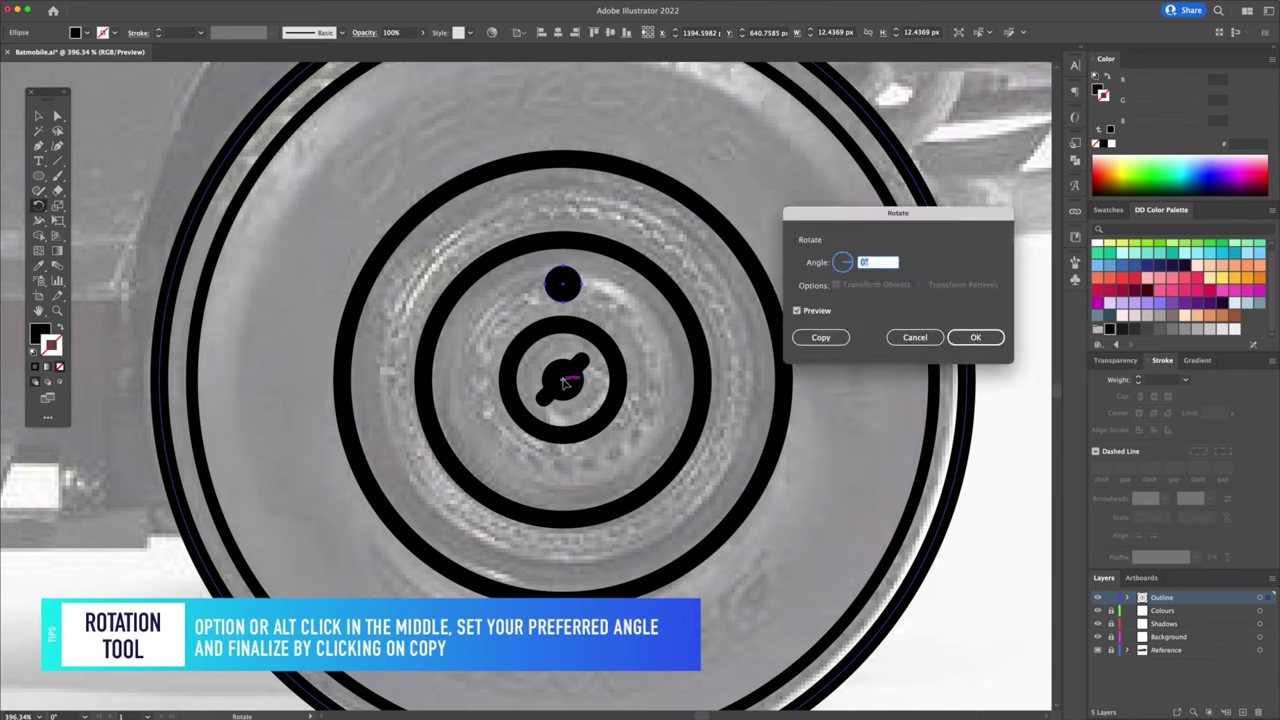
key(shift+Up)
key(shift+Up)
key(shift+Up)
key(shift+Up)
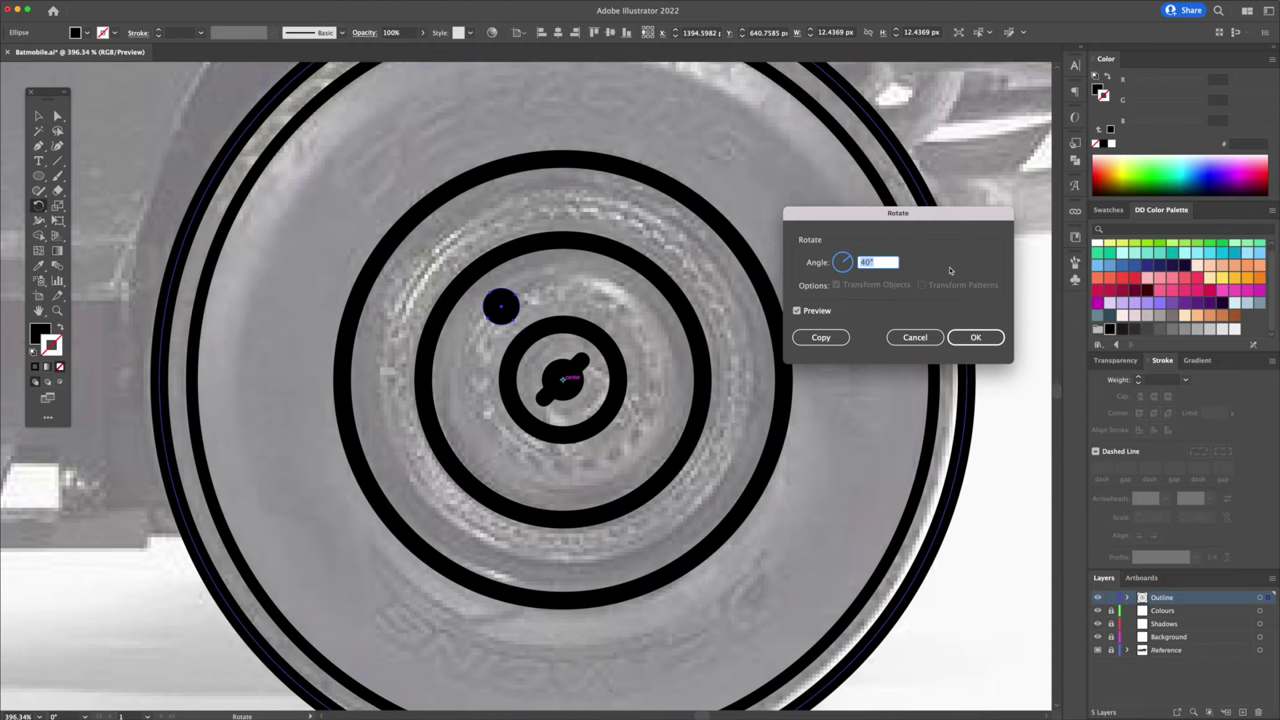
click(836, 337)
click(820, 338)
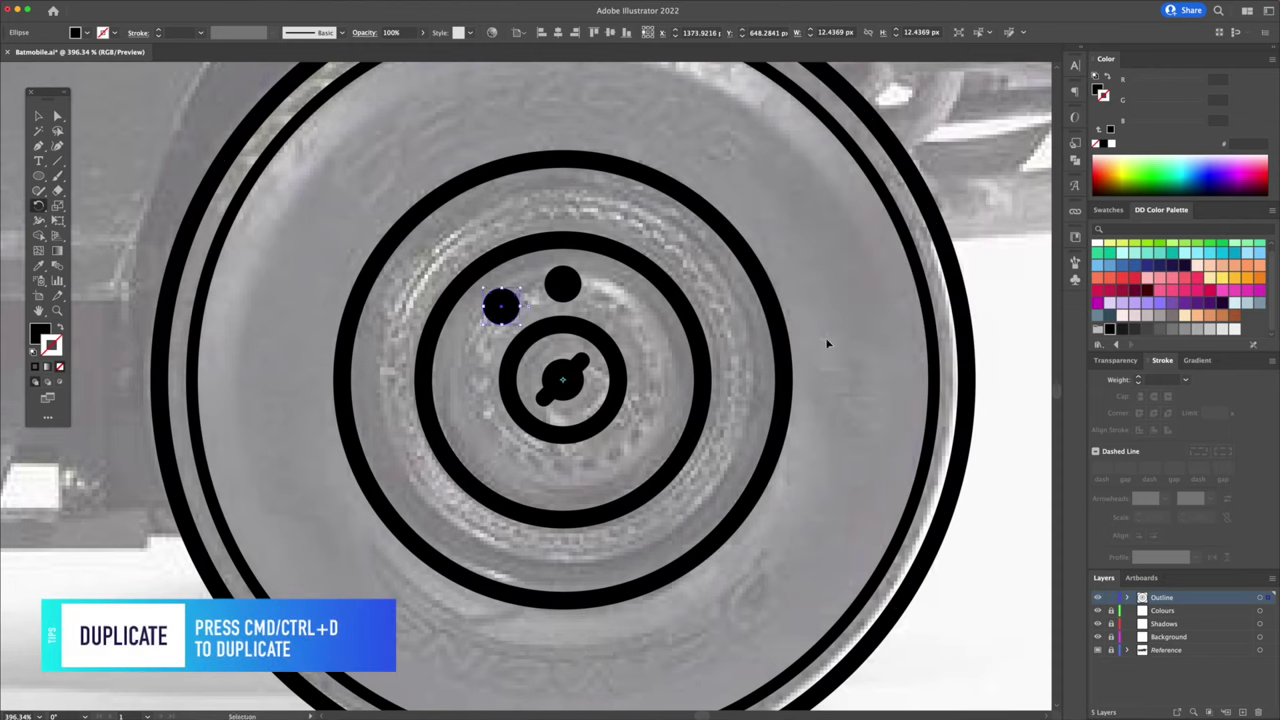
Repeat the rotated copy seven times to complete the ring of small circles around the hub.
key(super+d)
key(super+d)
key(super+d)
key(super+d)
key(super+d)
key(super+d)
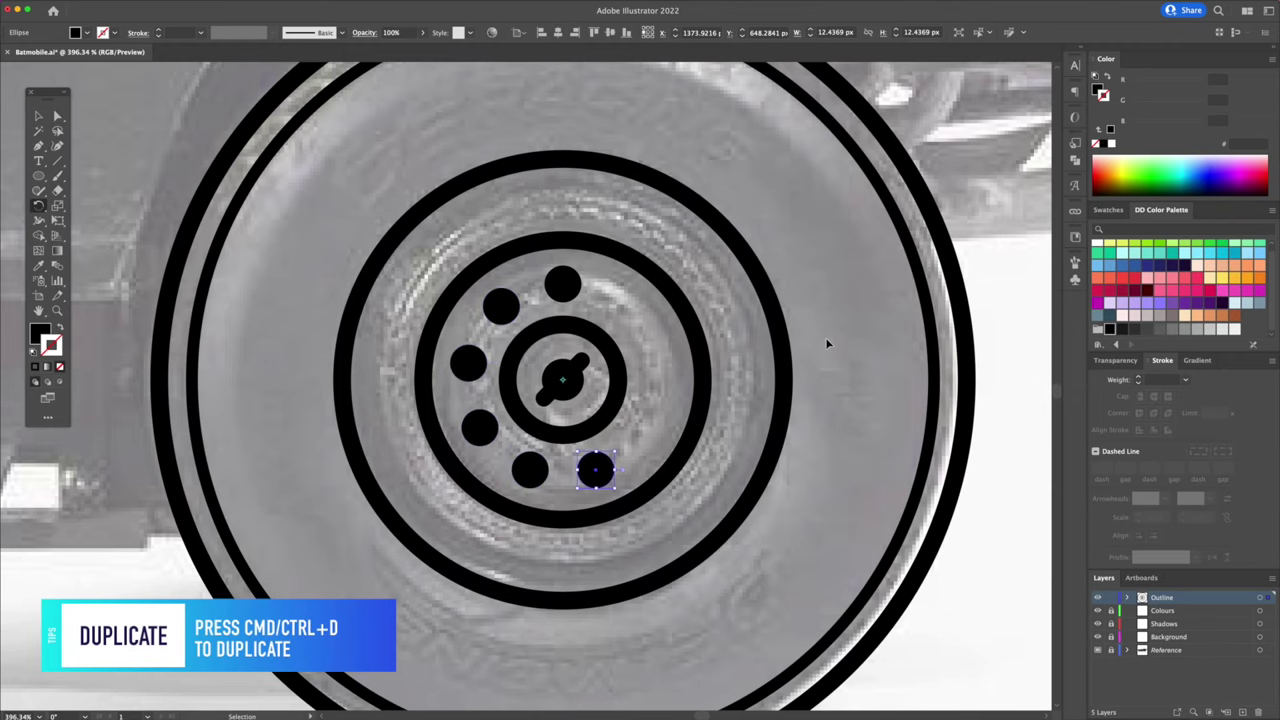
key(super+d)
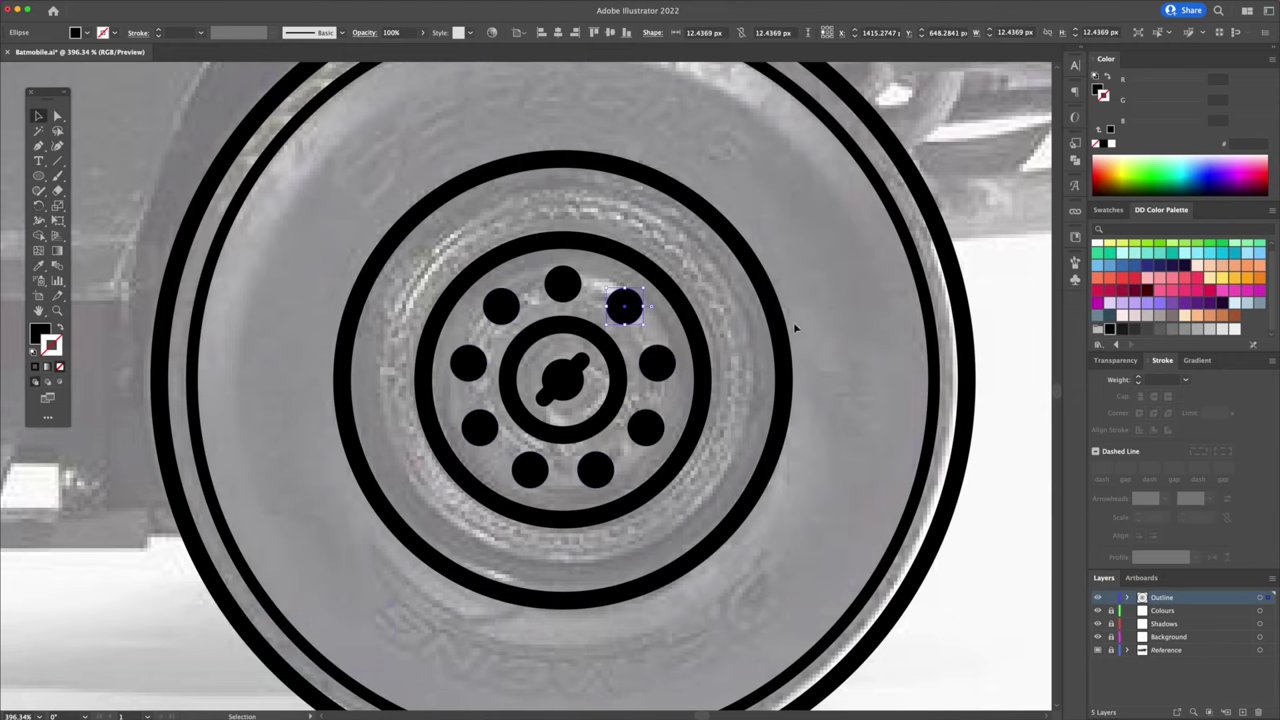
click(840, 317)
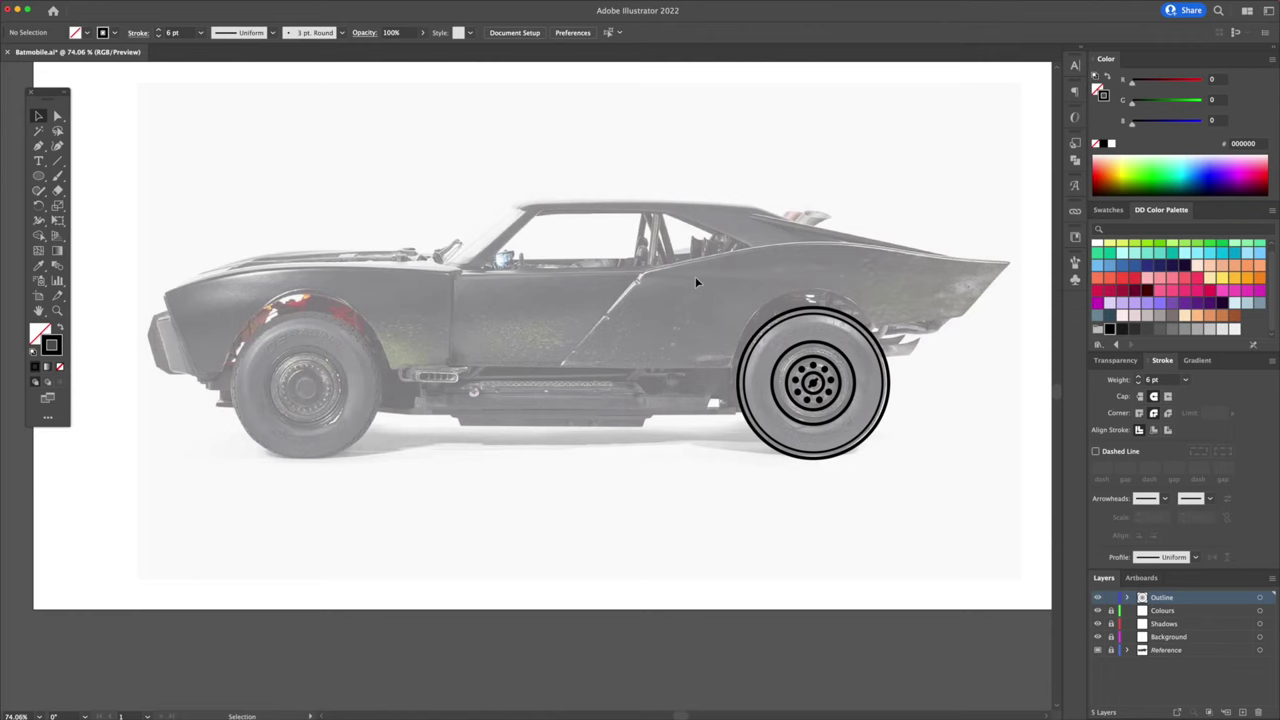
Select the whole rear wheel outline and duplicate it onto the car's front wheel.
key(super+a)
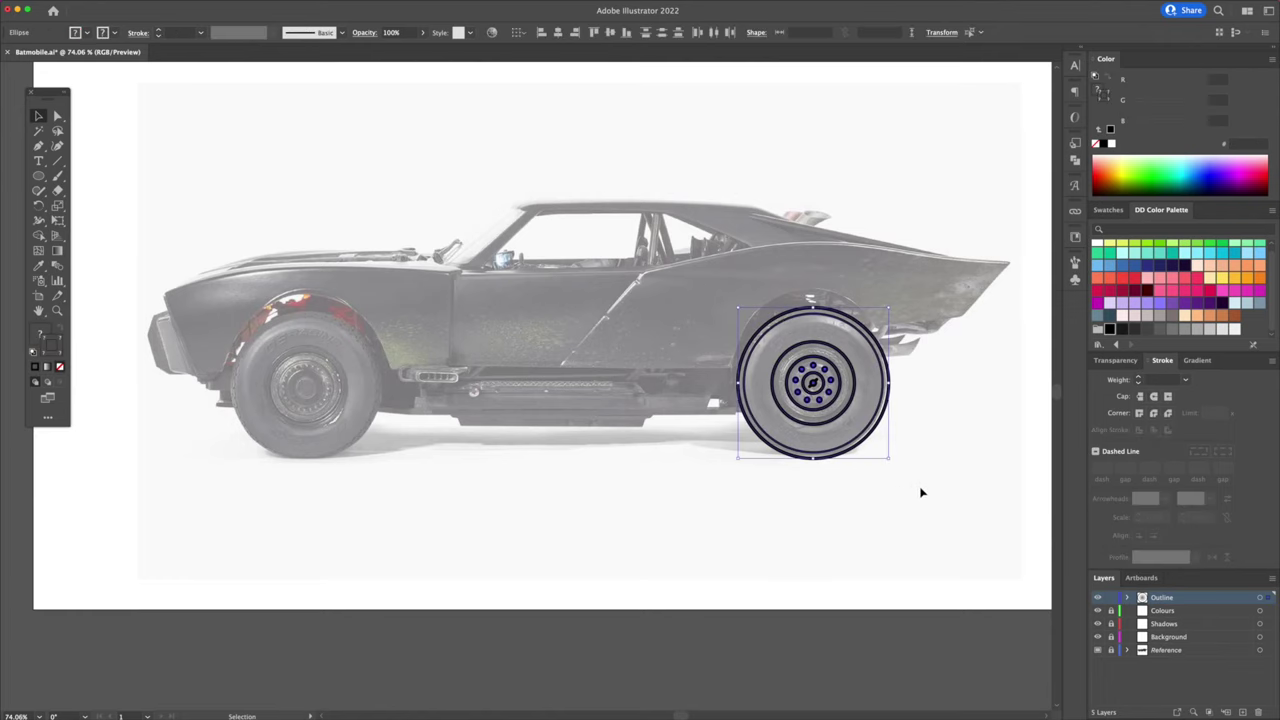
drag(871, 440, 363, 434)
drag(789, 151, 779, 153)
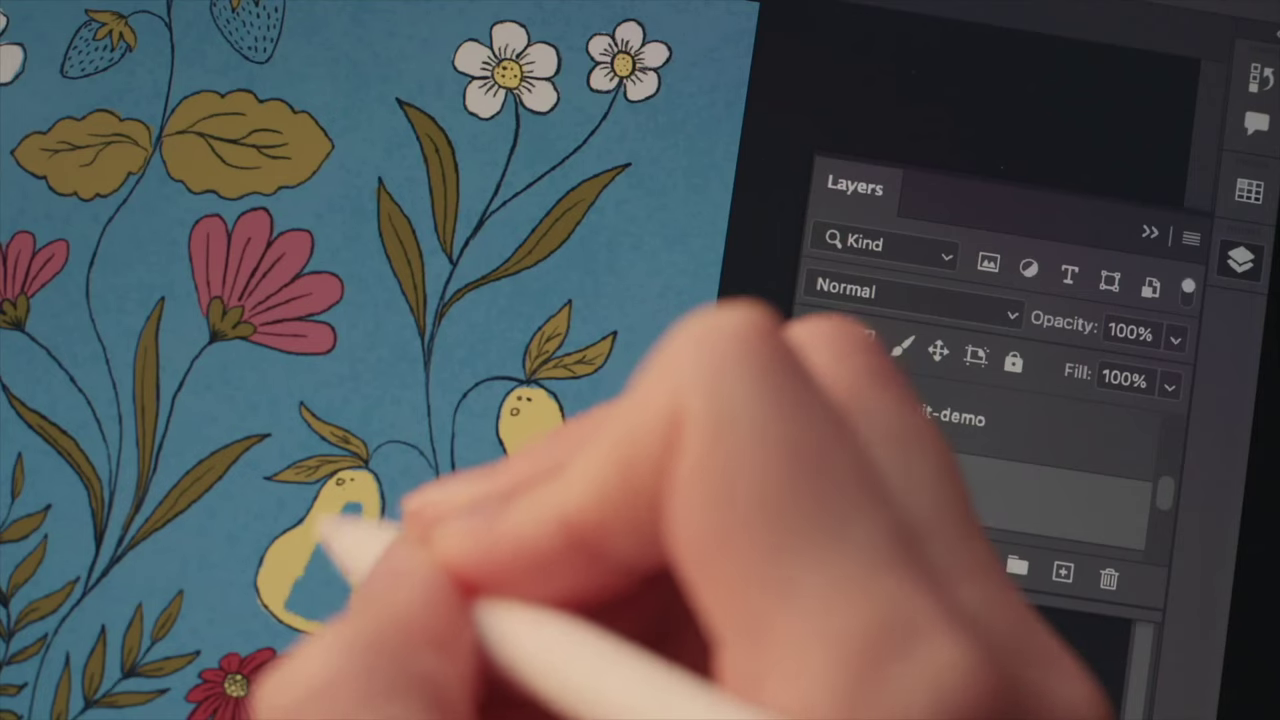
mouse_move(322, 522)
mouse_down()
mouse_move(303, 610)
mouse_move(353, 494)
mouse_move(333, 582)
mouse_move(343, 610)
mouse_move(316, 617)
mouse_move(355, 497)
mouse_up()
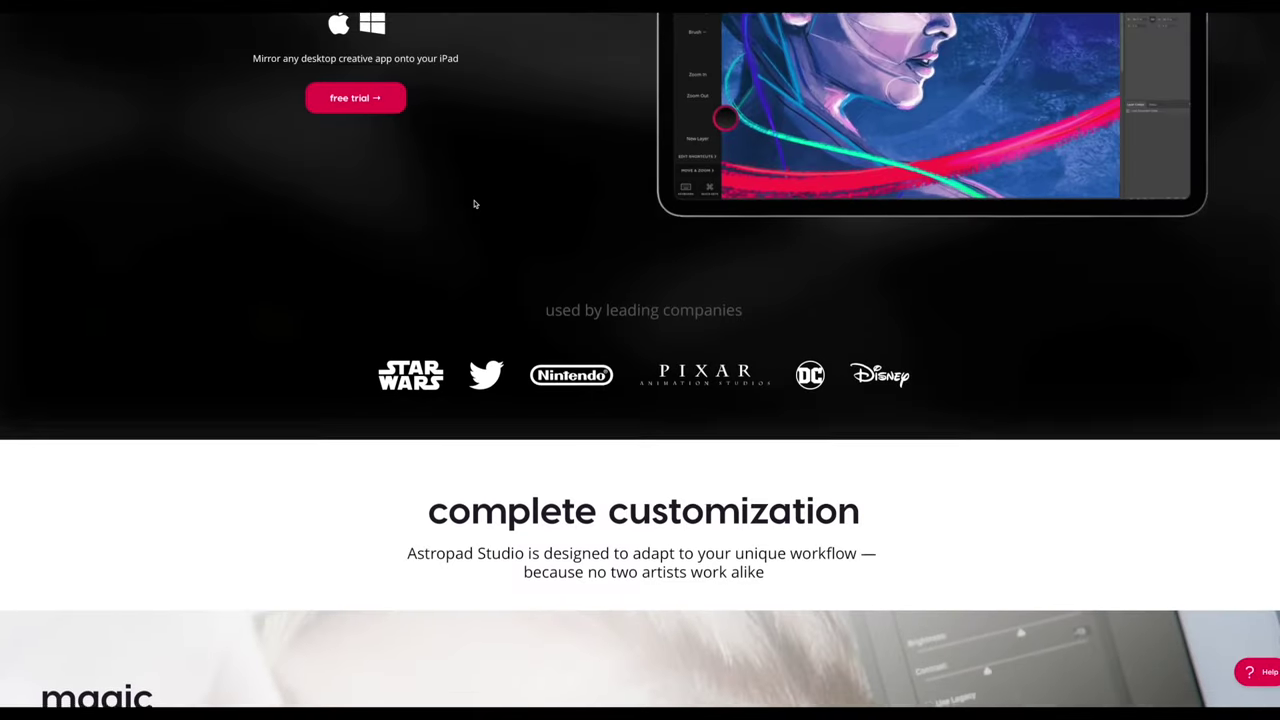
Switch to the Astropad Studio web page, look through its features and open the 30-day free trial plans.
scroll(475, 204, down, 5)
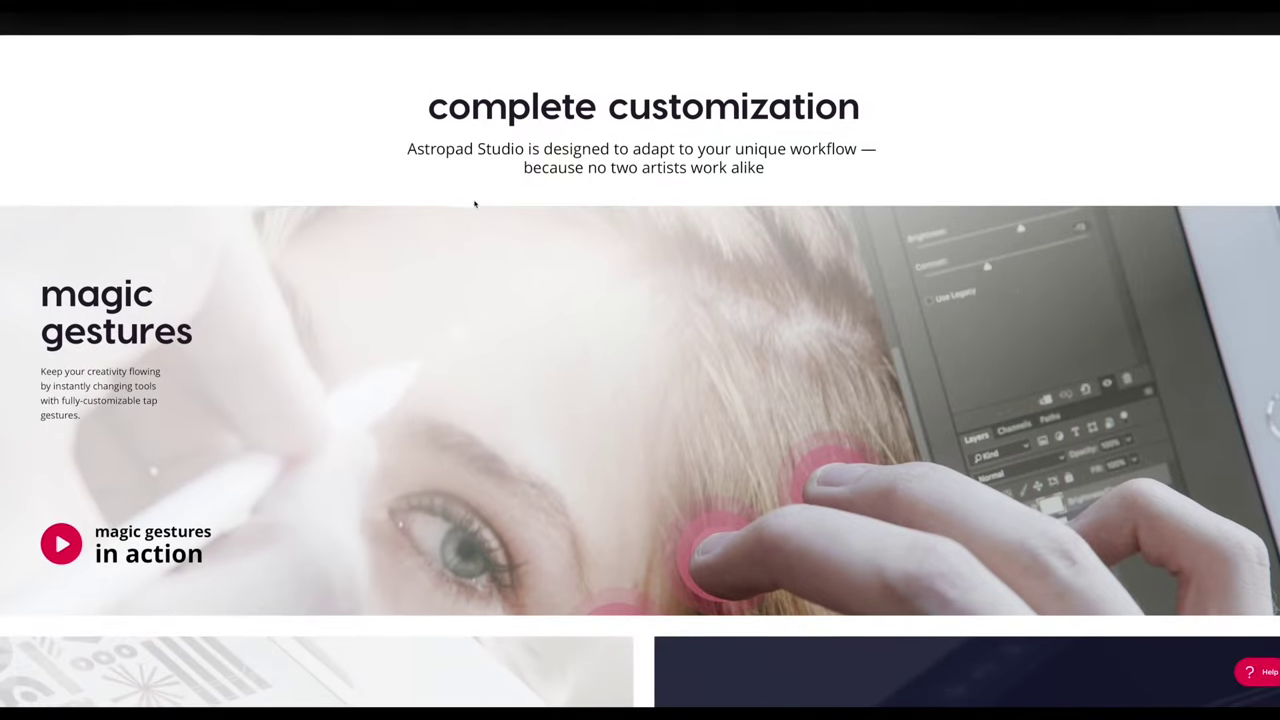
scroll(475, 204, down, 5)
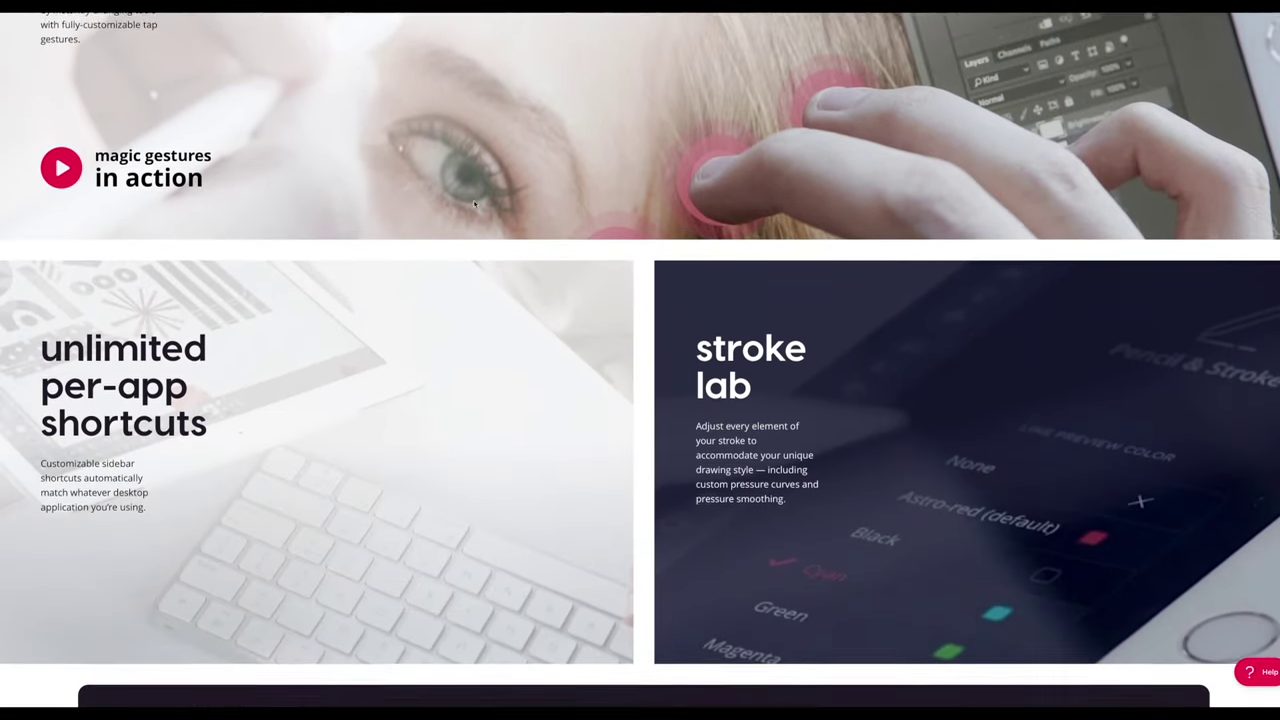
scroll(475, 204, down, 3)
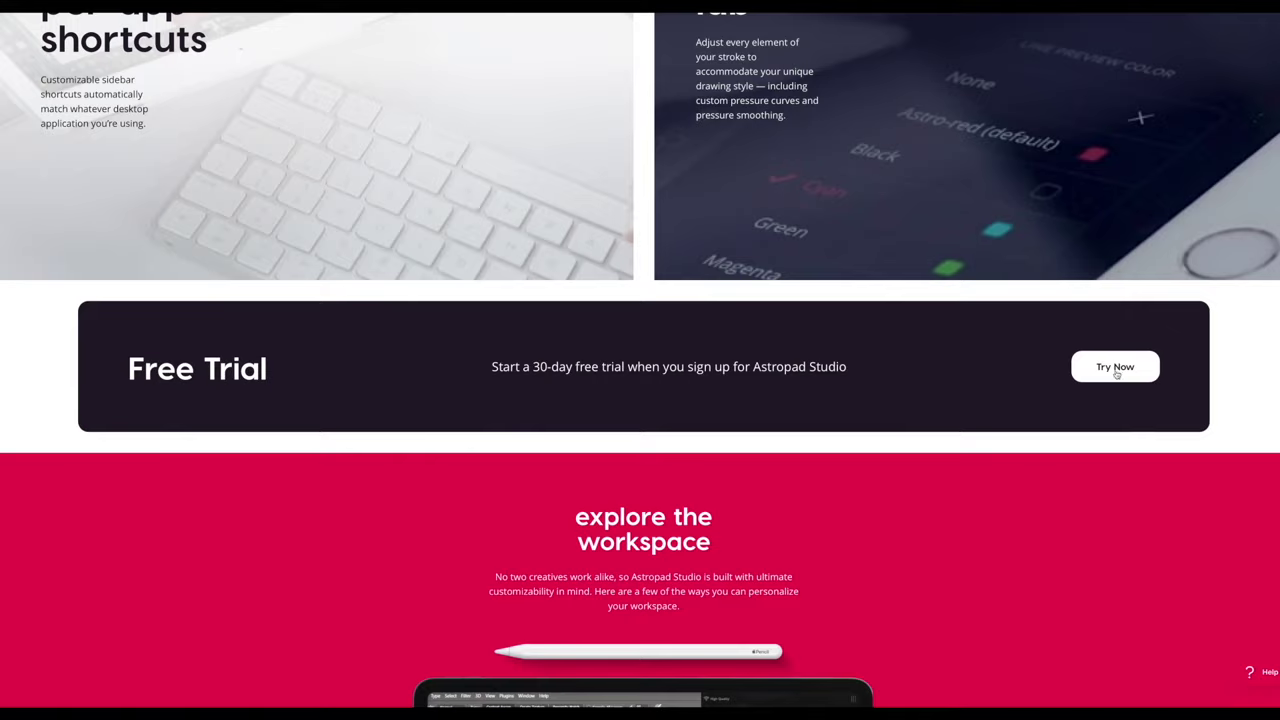
click(1116, 372)
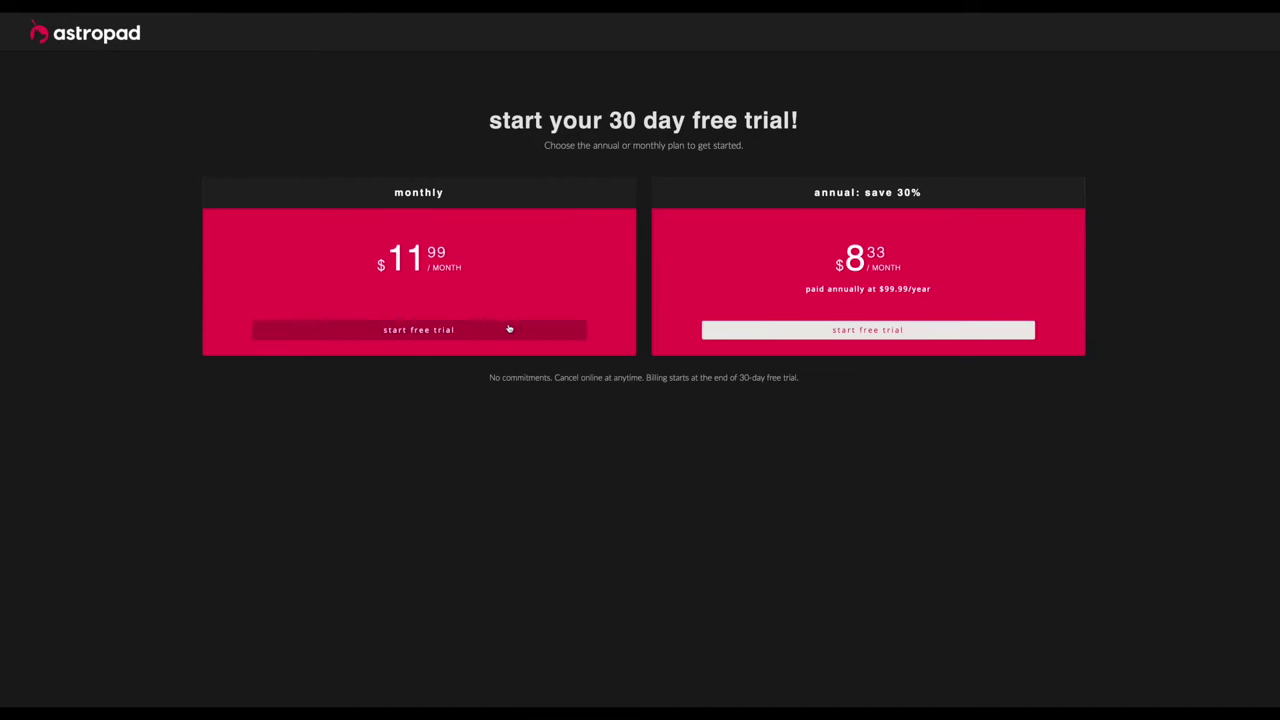
click(793, 330)
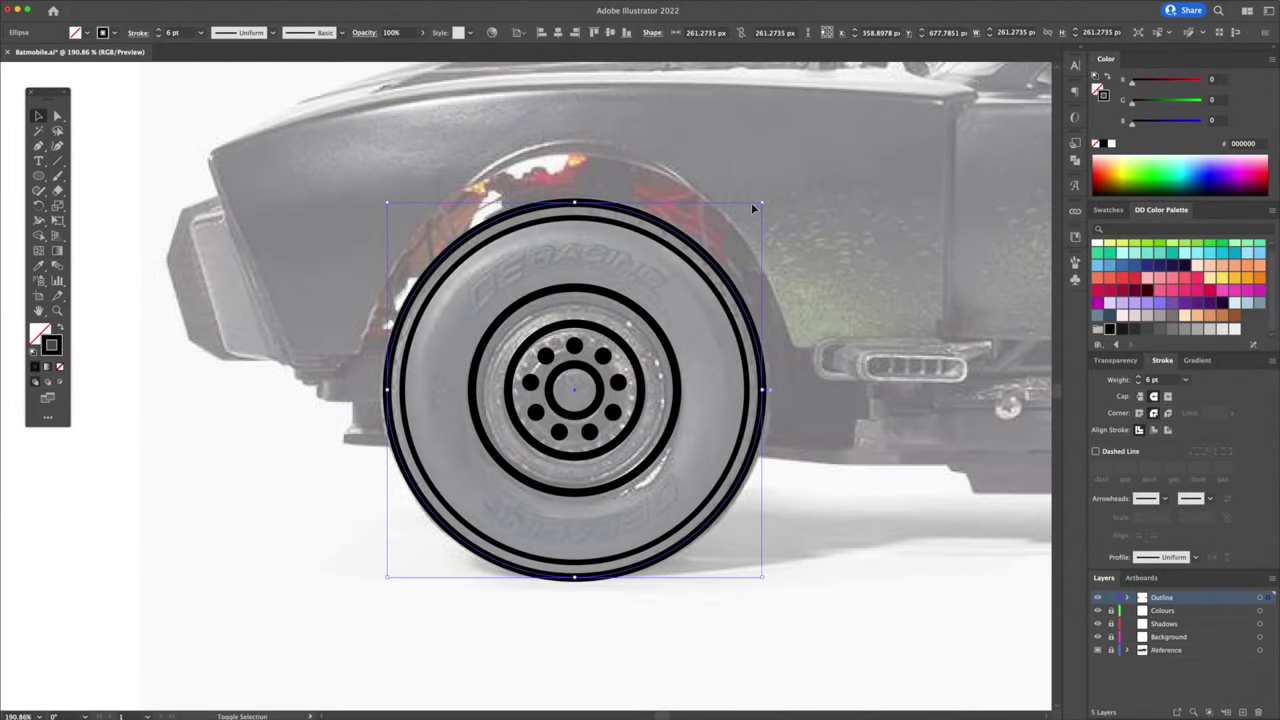
Switch back to Illustrator and stretch the copy of the front tyre's outer circle to about 298 × 301 px to match the wheel arch.
drag(574, 202, 574, 155)
drag(762, 366, 790, 366)
drag(387, 367, 361, 366)
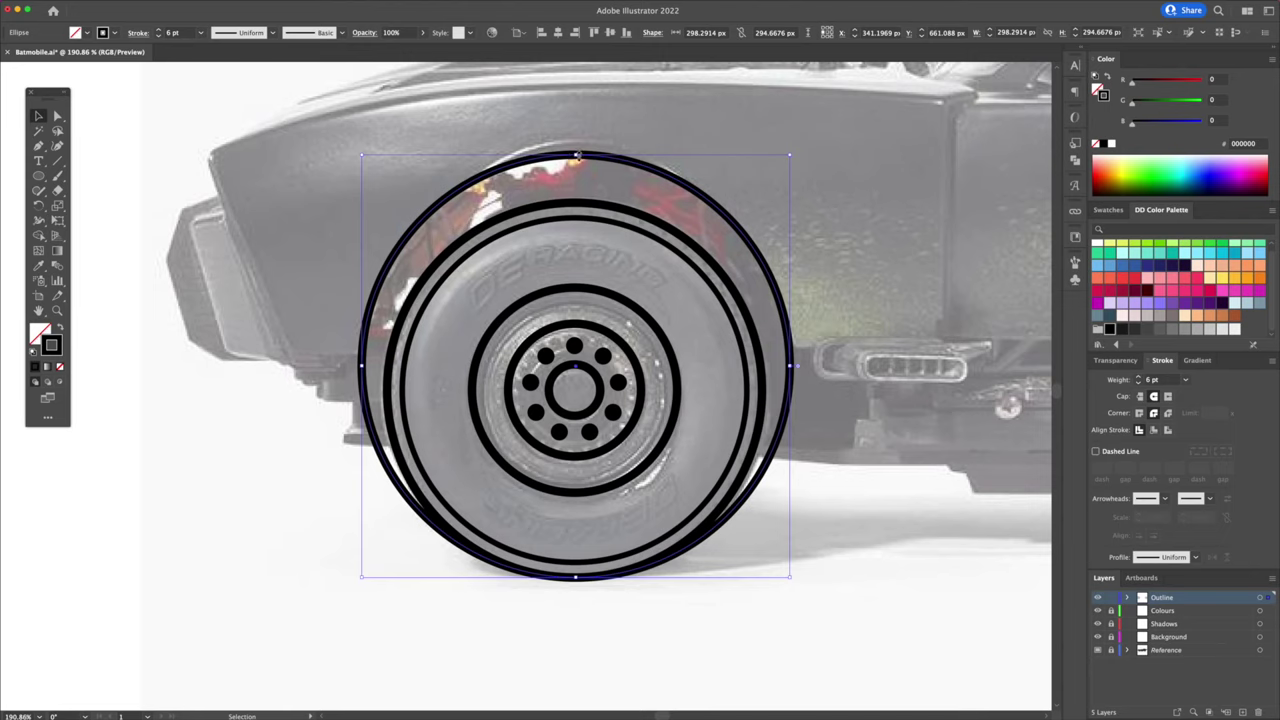
drag(577, 155, 575, 148)
drag(792, 364, 785, 364)
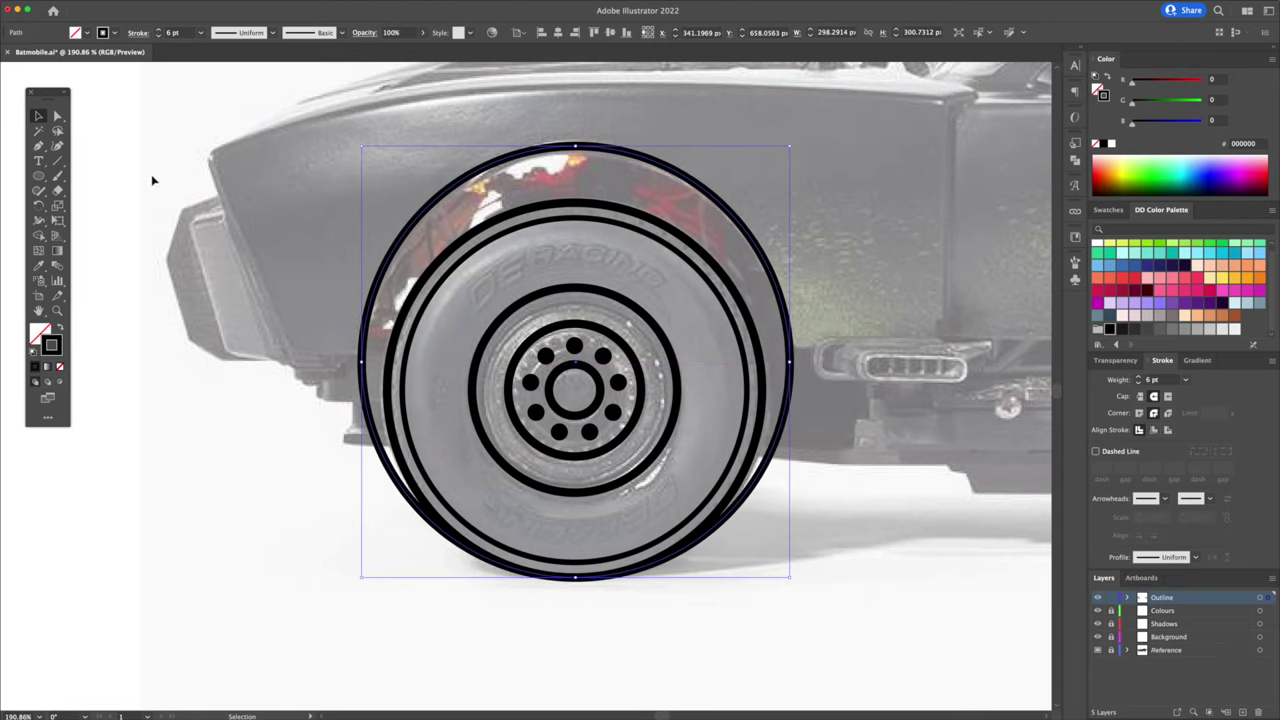
Add anchor points where the front wheel arch ends and delete the lower part of the circle, leaving only the arch line.
click(40, 147)
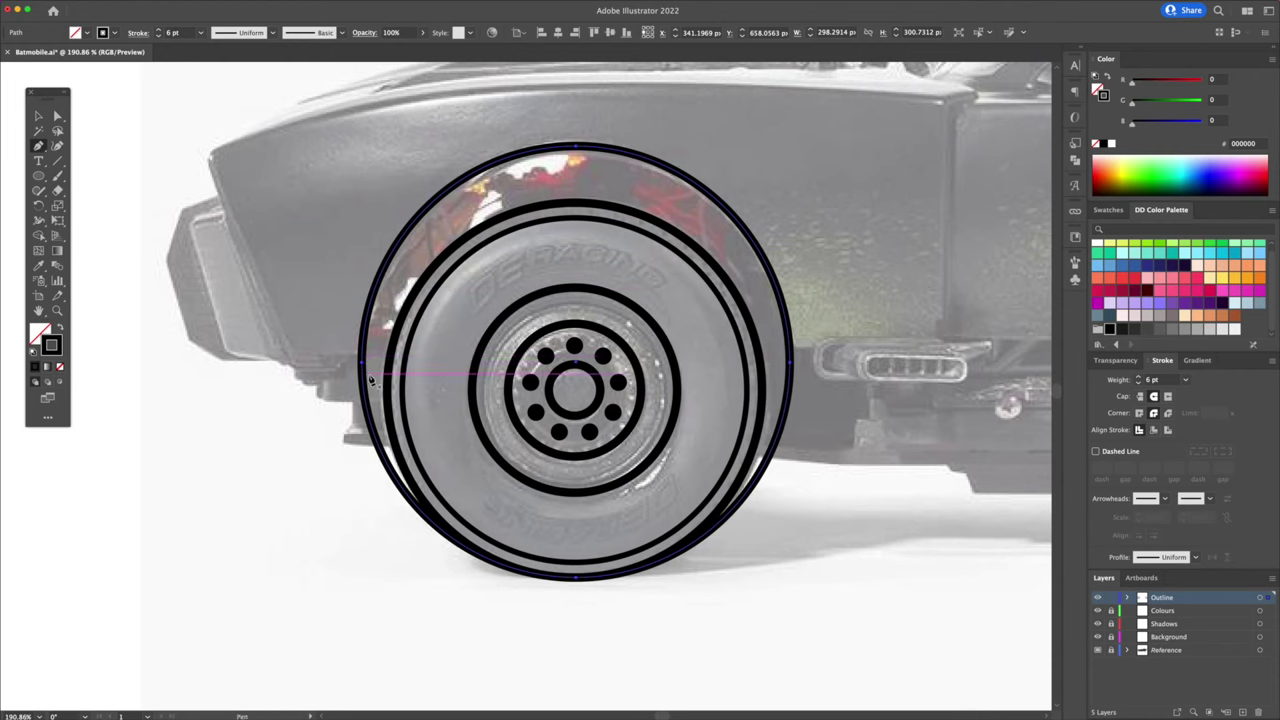
click(790, 352)
key(a)
click(790, 366)
key(Delete)
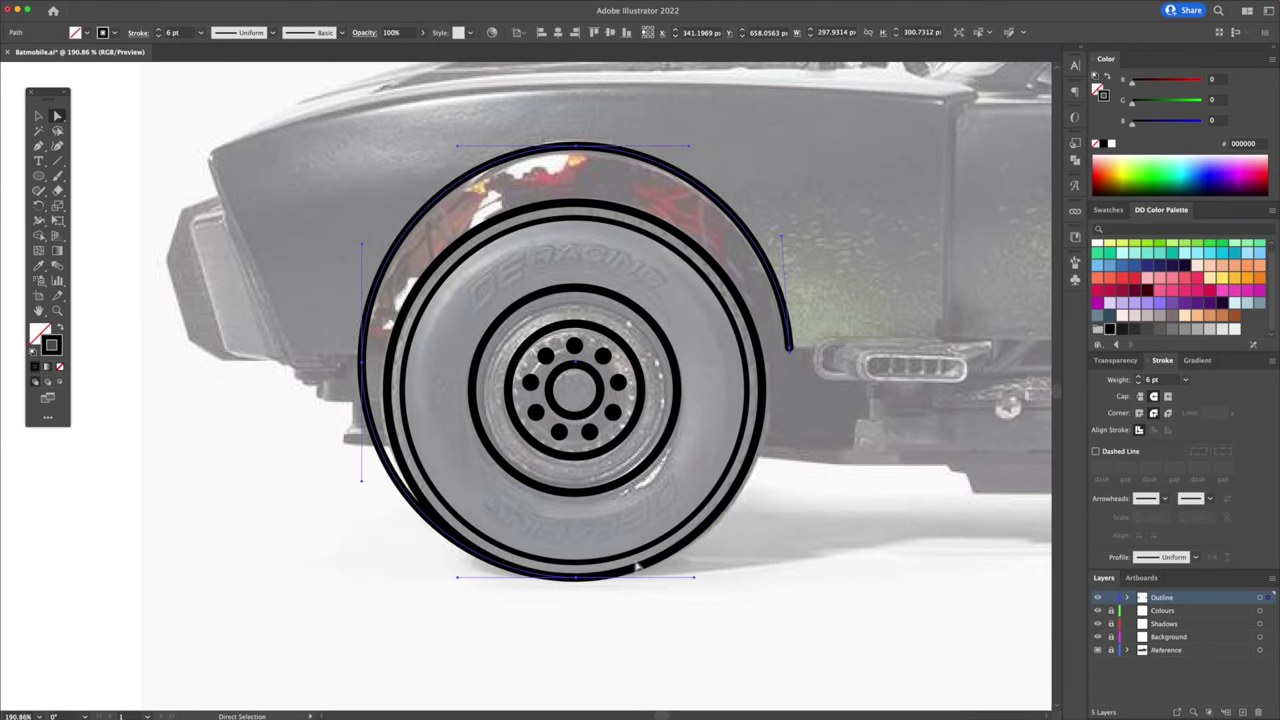
double_click(382, 447)
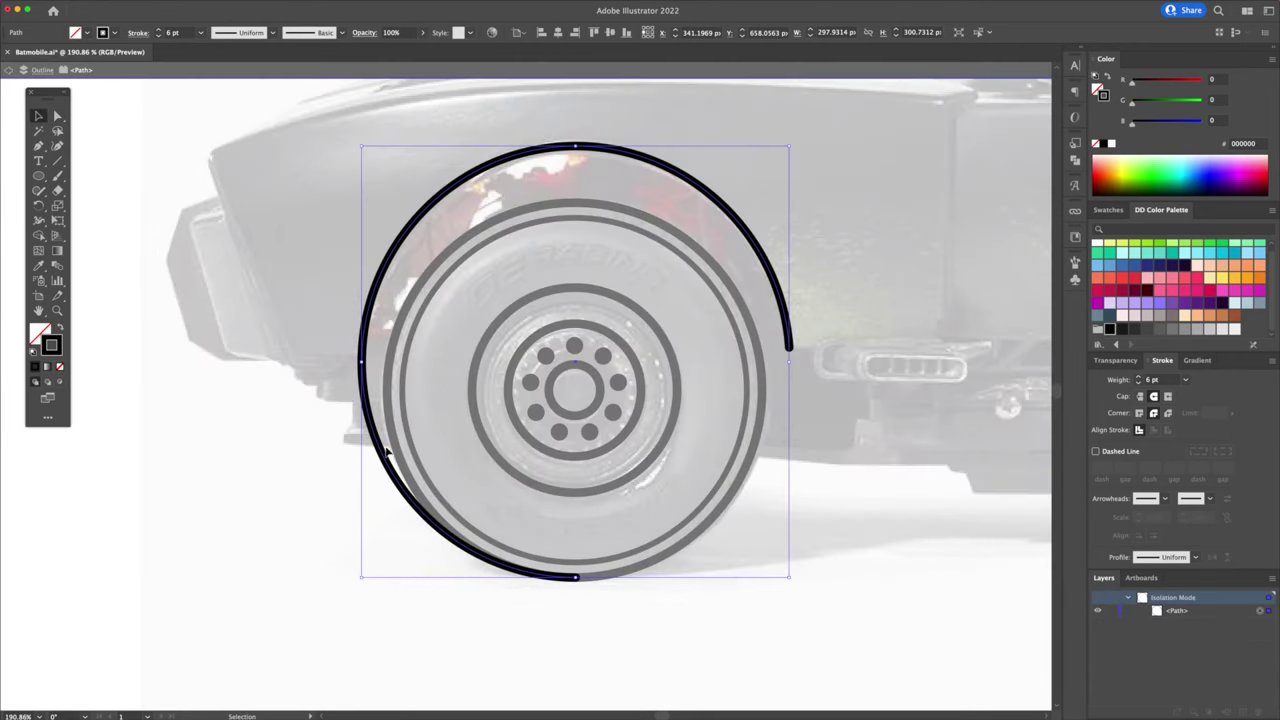
click(576, 582)
key(Delete)
key(v)
double_click(728, 583)
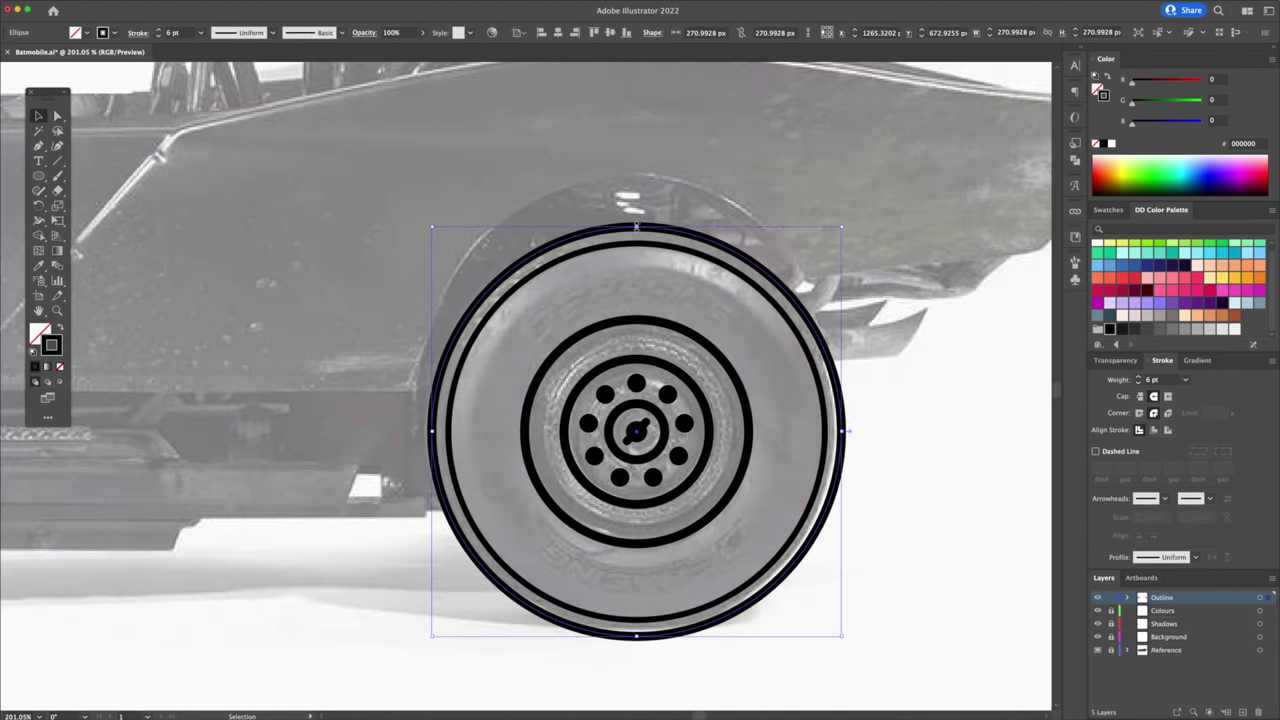
Stretch the copy of the rear tyre's outer circle to about 289 × 304 px to match the rear wheel arch.
drag(634, 226, 634, 180)
drag(429, 407, 411, 409)
drag(842, 408, 849, 408)
click(904, 415)
Isolate the rear arch ellipse, add anchor points at the arch's ends and delete its lower part, then leave isolation.
double_click(848, 385)
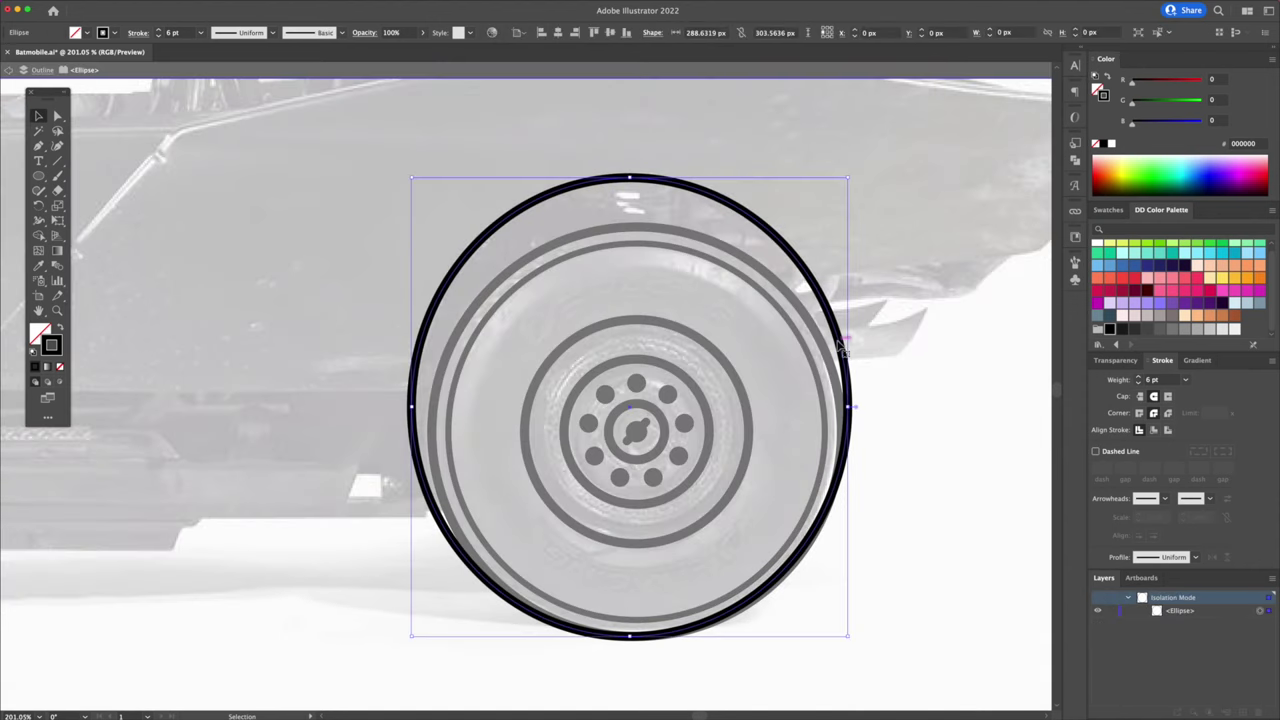
click(38, 145)
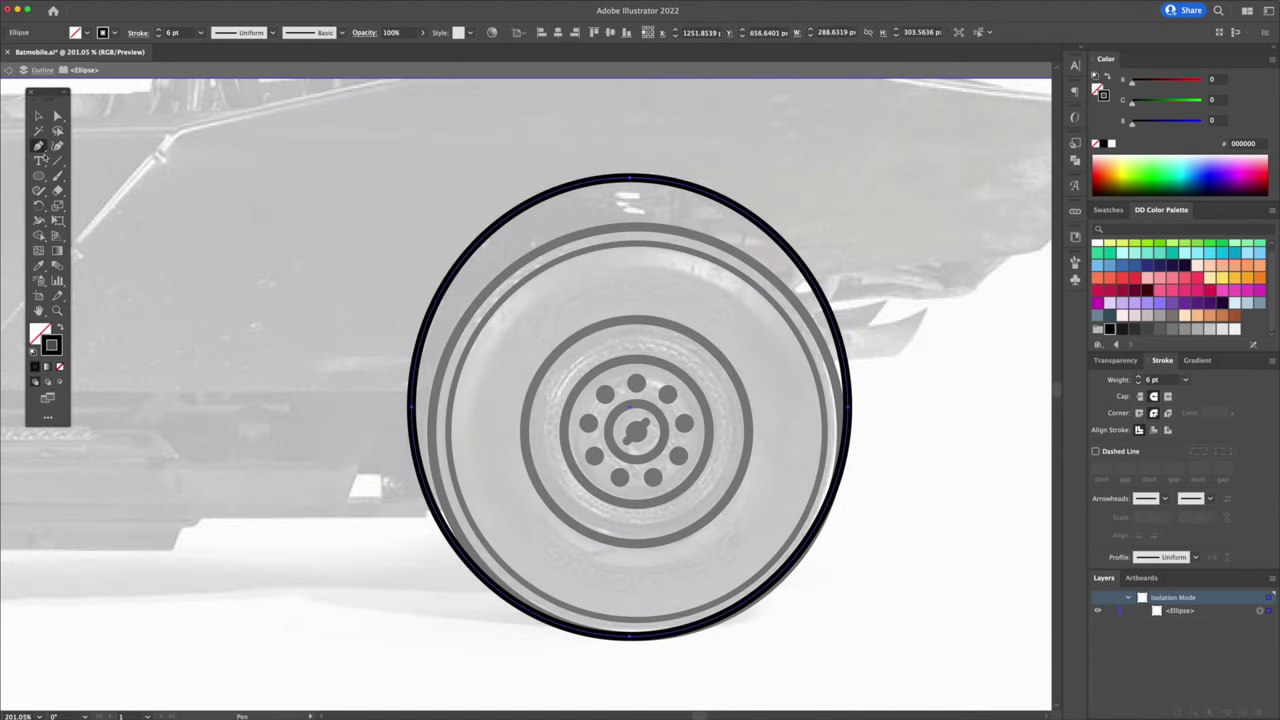
click(414, 398)
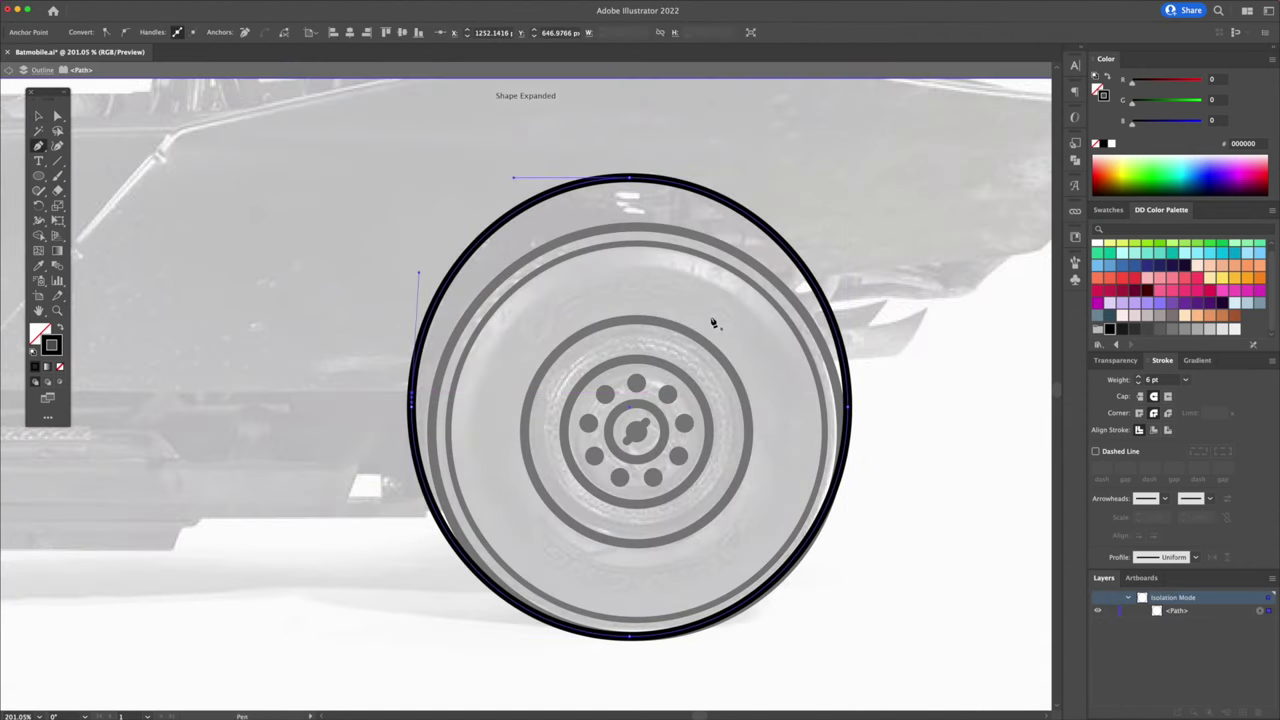
click(815, 284)
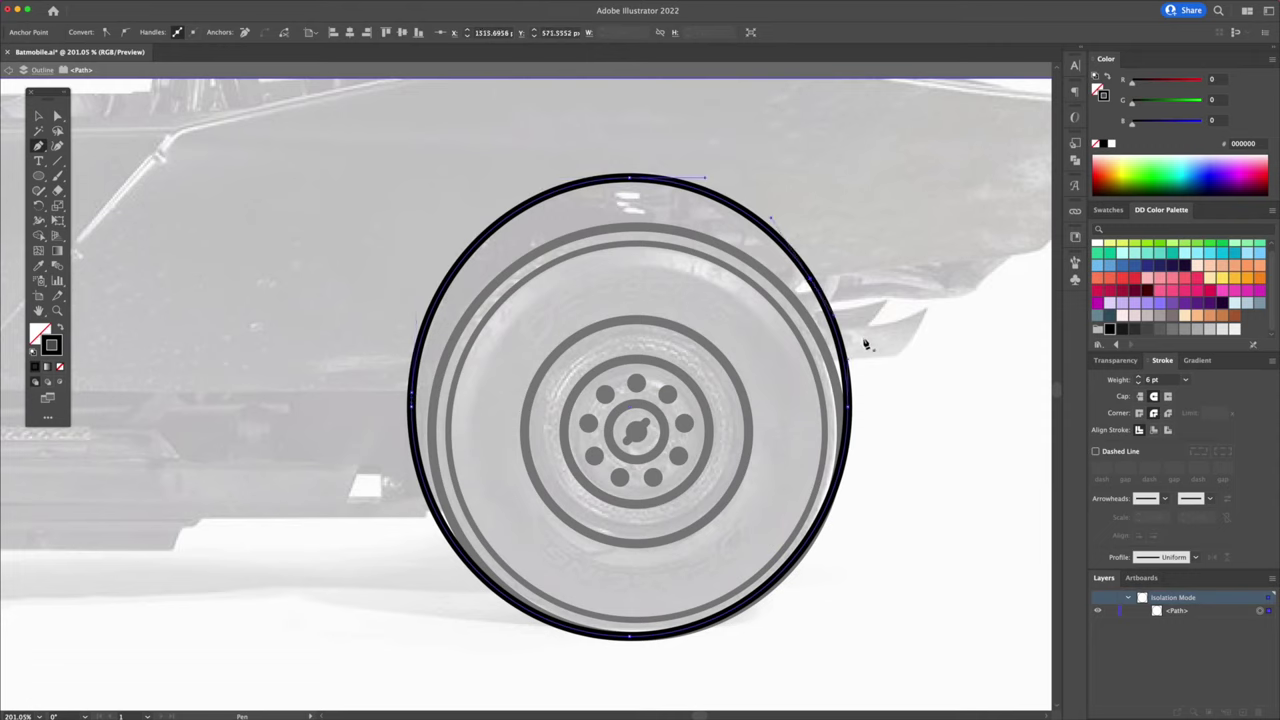
key(BackSpace)
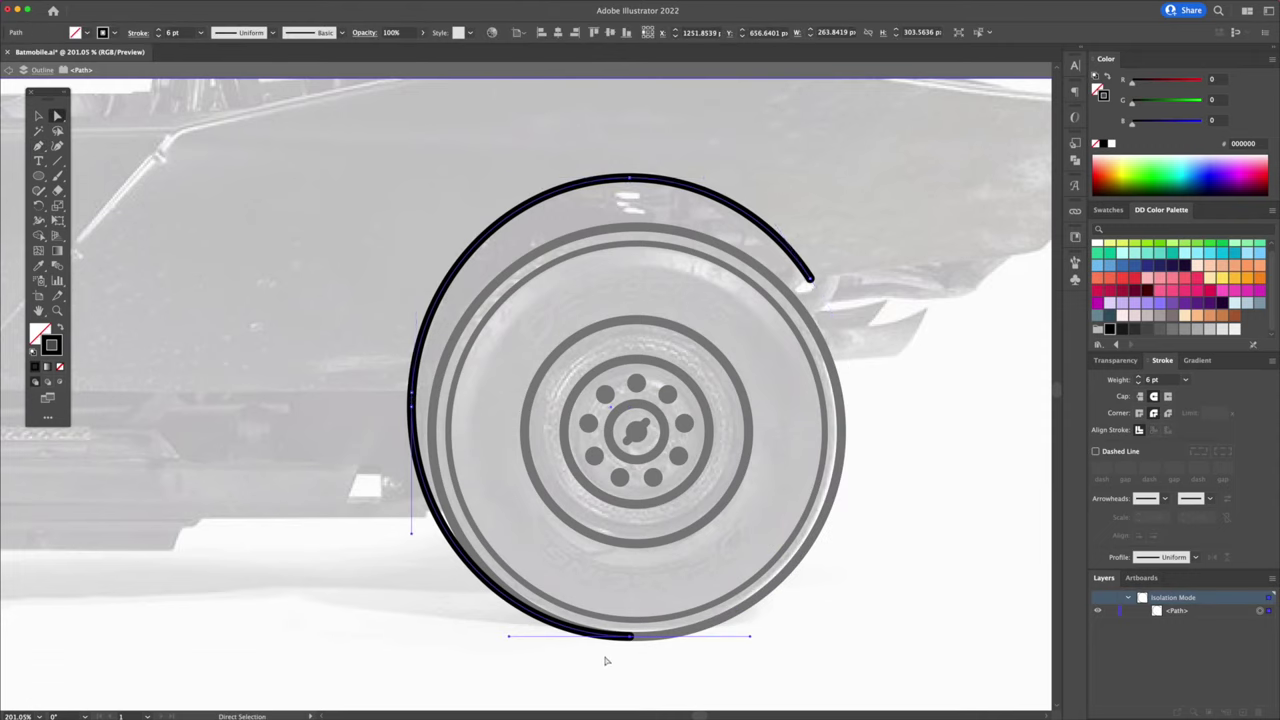
key(BackSpace)
drag(411, 408, 411, 395)
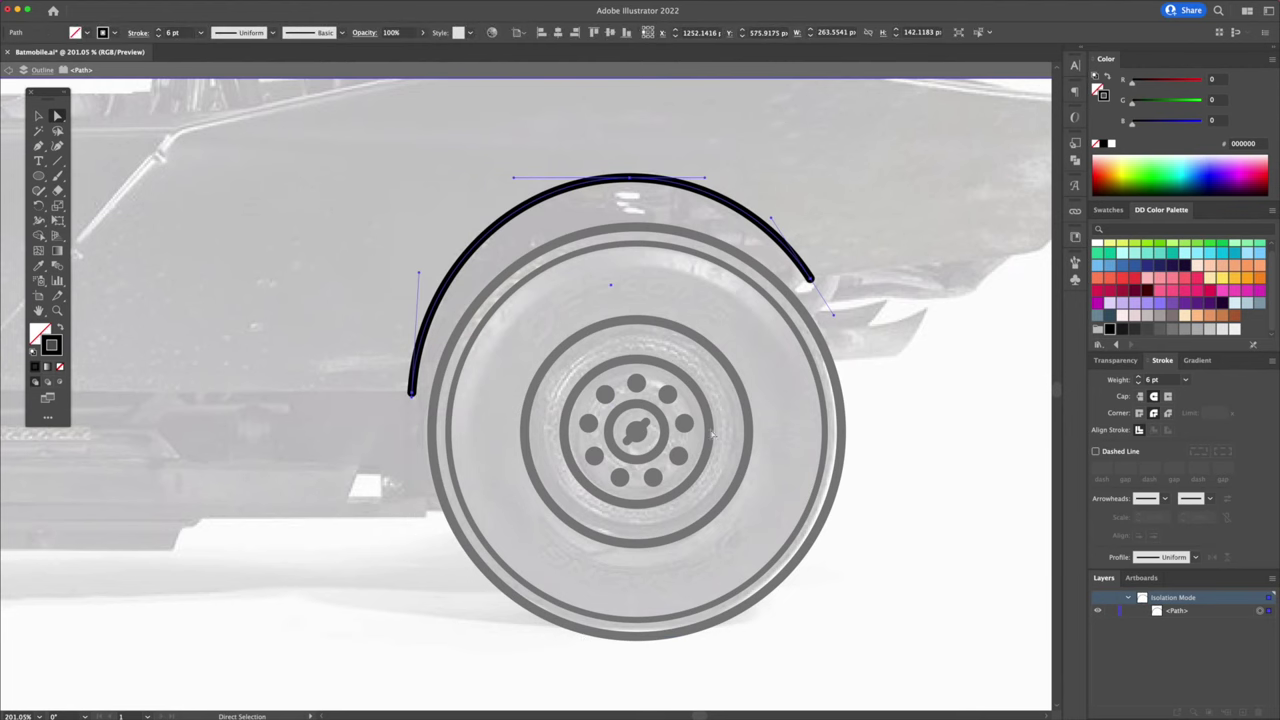
key(v)
double_click(928, 409)
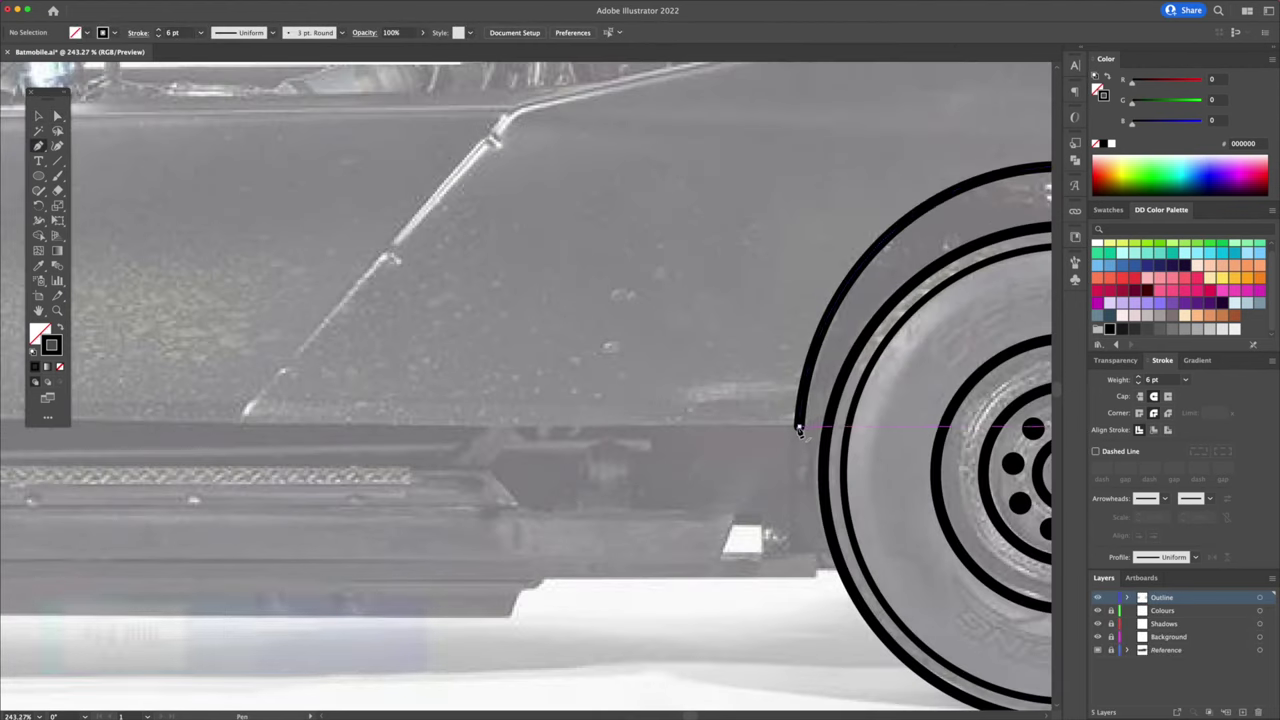
Trace the rear body panel with the Pen tool from the arch's front end along the sill, up the diagonal seam and over the upper curve.
click(798, 427)
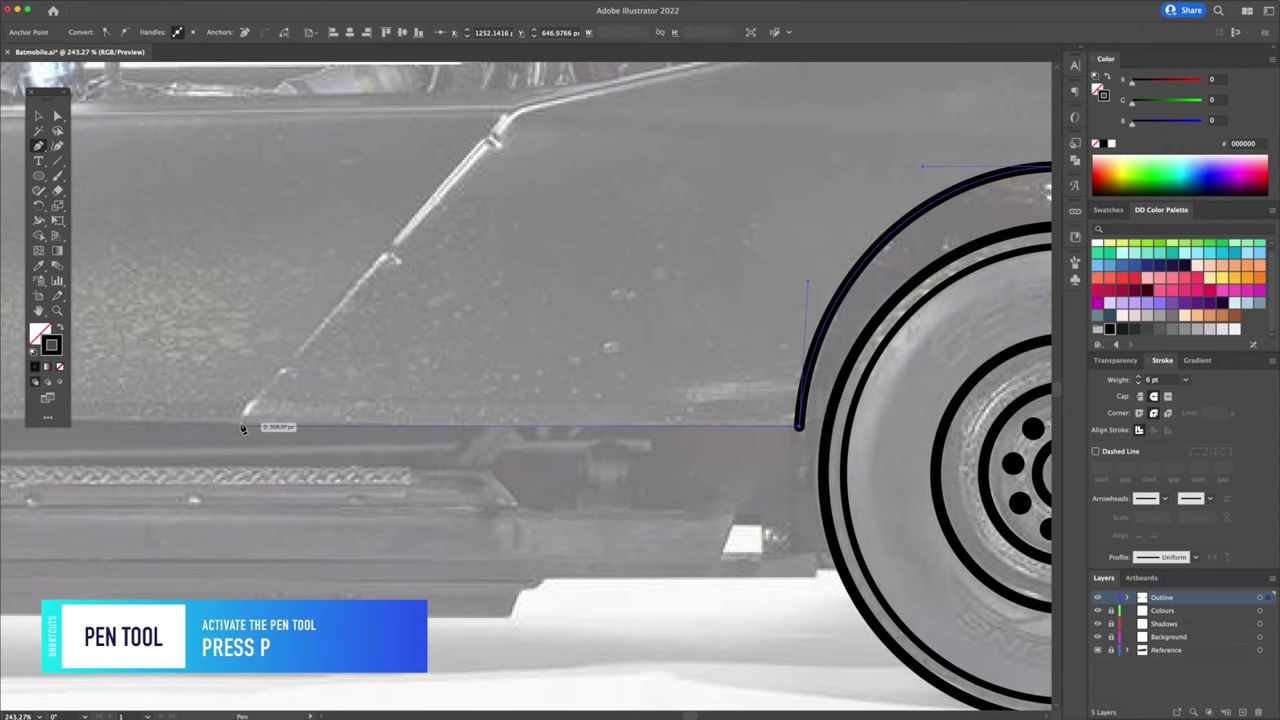
scroll(300, 450, up, 5)
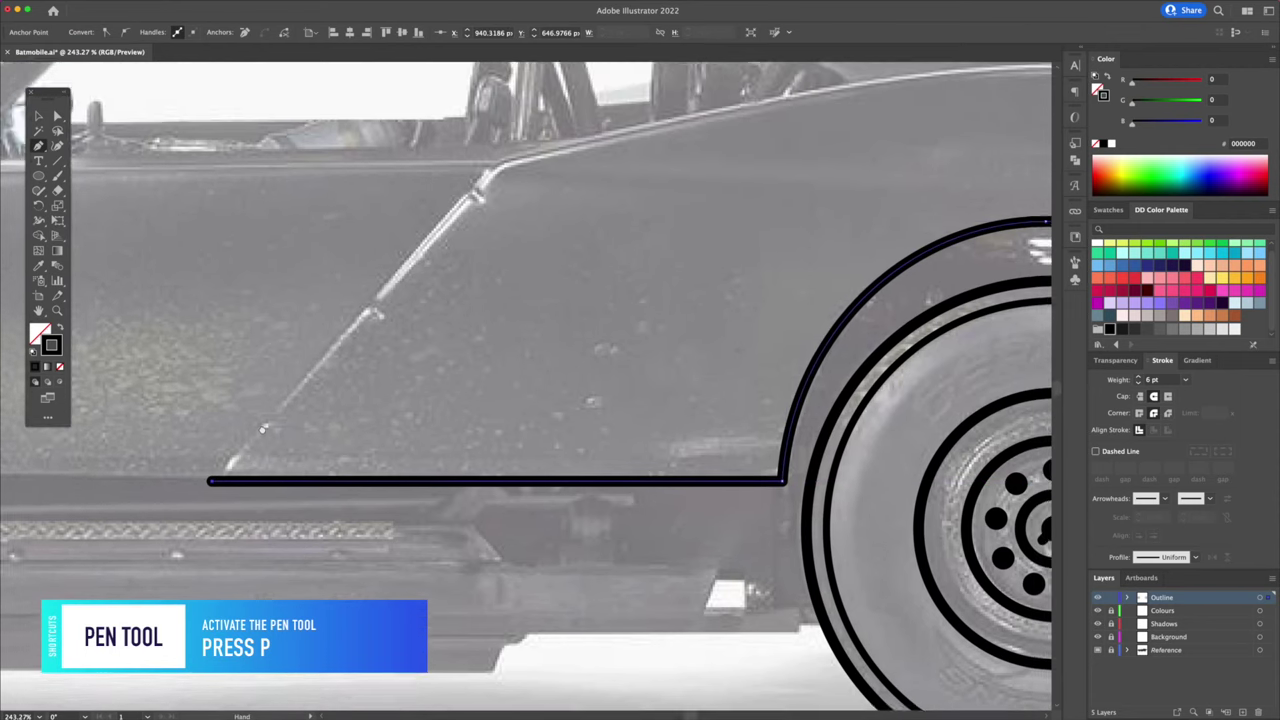
click(456, 314)
drag(456, 314, 133, 396)
drag(662, 298, 443, 270)
drag(896, 347, 548, 347)
drag(546, 346, 926, 363)
drag(602, 345, 884, 307)
Continue the rear panel outline to the tail tip, down the tail's slanted edge, and close it at the arch's rear end.
key(v)
key(p)
click(918, 287)
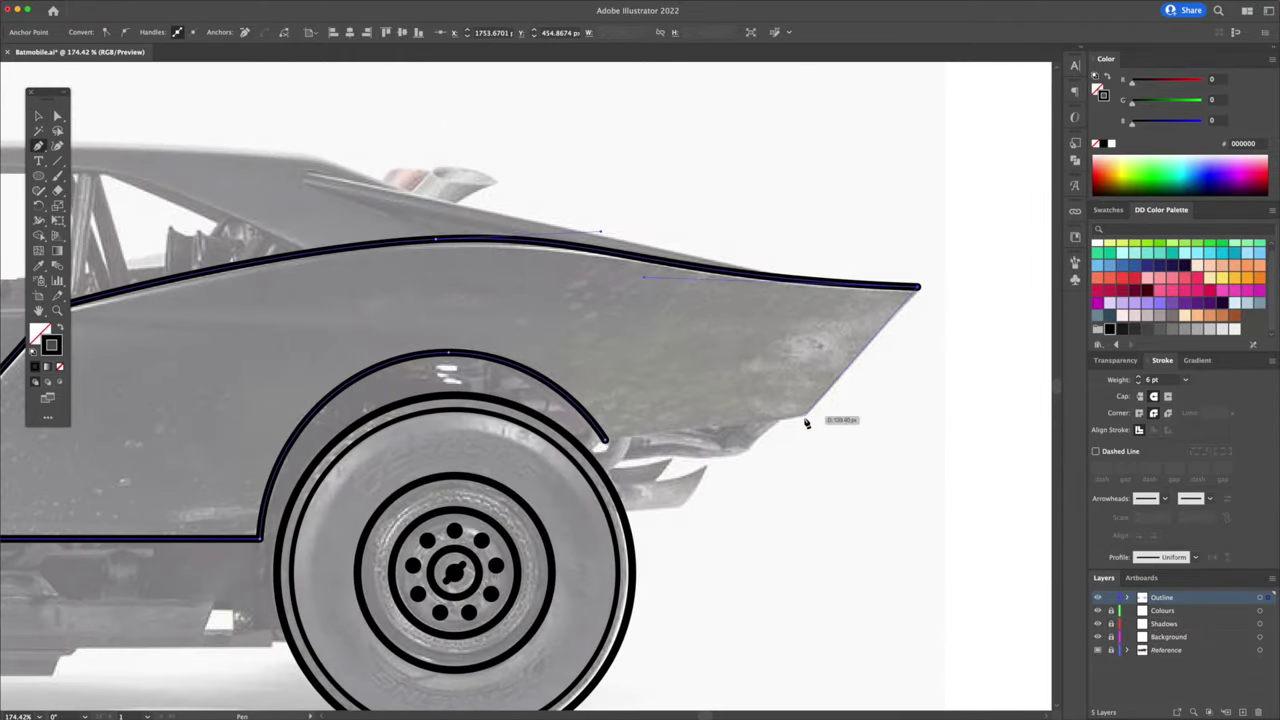
click(806, 418)
click(605, 440)
Round the tail's two corners and the corner at the top of the diagonal door seam.
key(a)
click(805, 418)
drag(800, 405, 792, 384)
click(918, 287)
drag(908, 292, 902, 297)
click(917, 371)
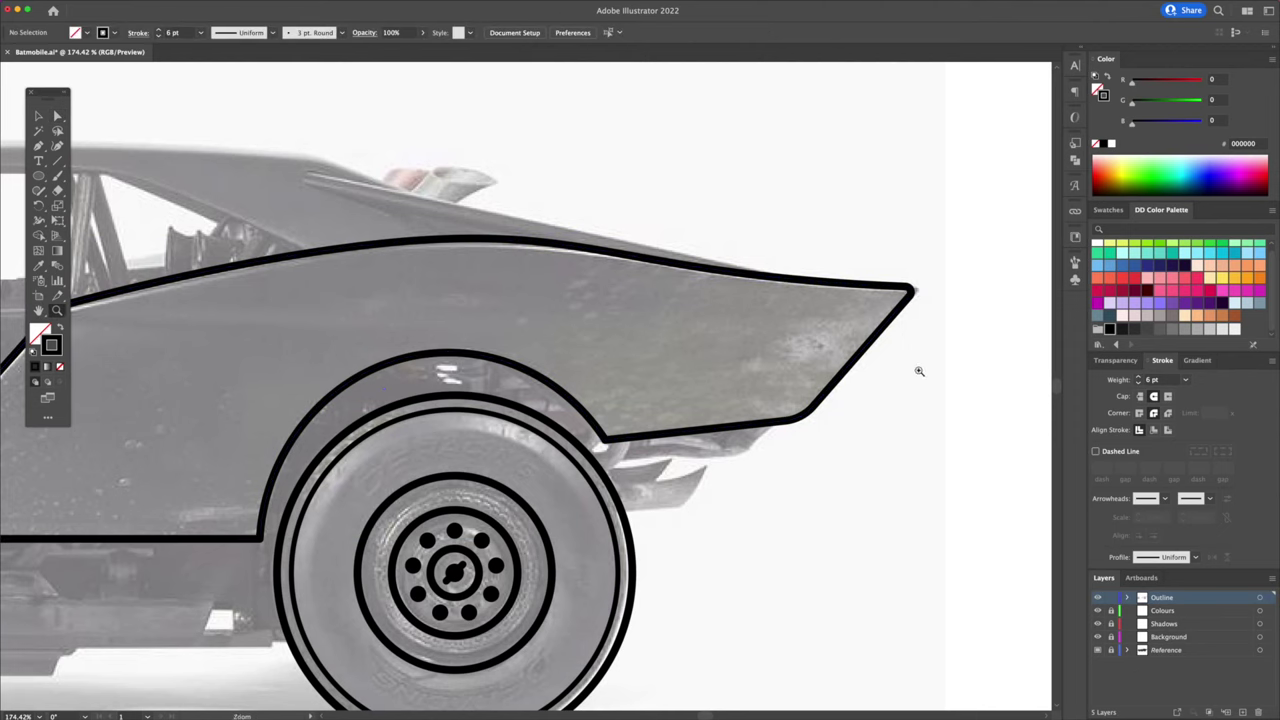
scroll(669, 364, up, 5)
click(617, 309)
drag(621, 322, 624, 338)
Trace the door outline along its top edge, small front notch, vertical front edge and bottom edge, ending at the diagonal seam.
scroll(624, 338, down, 3)
key(p)
click(898, 290)
click(455, 297)
click(434, 310)
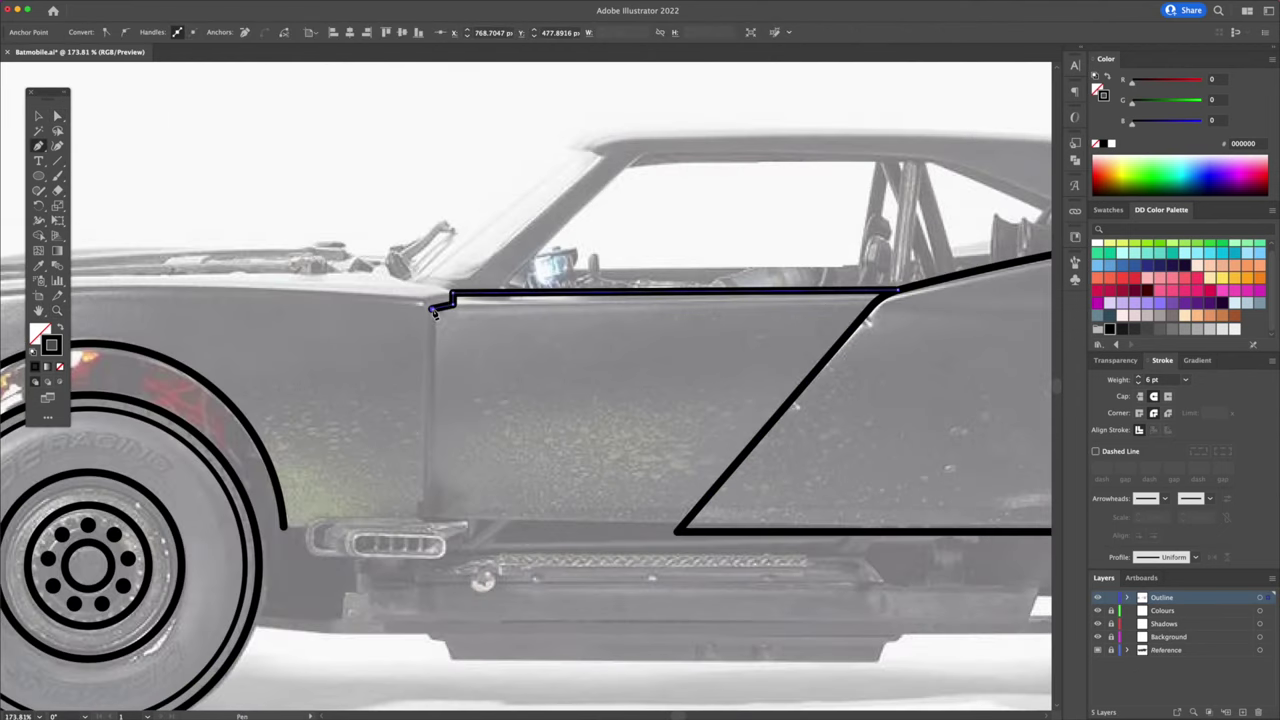
click(432, 519)
key(super+z)
click(432, 522)
click(685, 523)
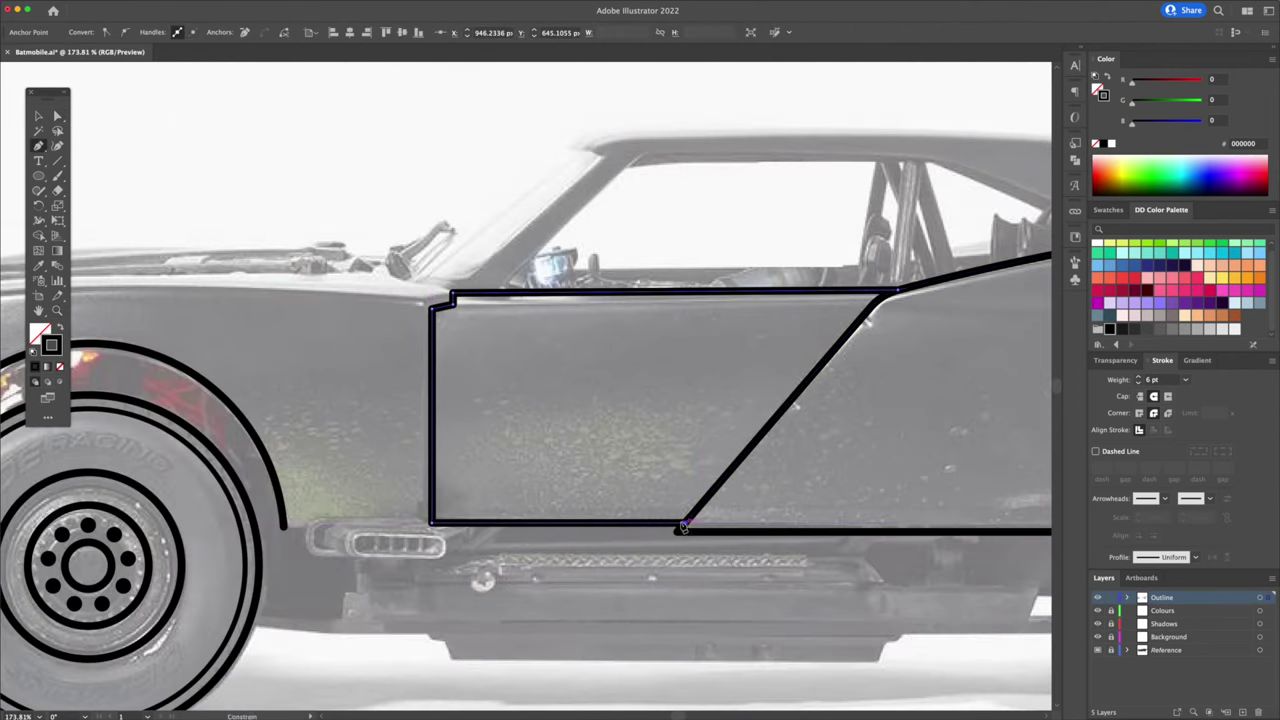
key(super+shift+a)
Draw a wide rectangle for the side exhaust housing below the door's front edge and round its corners.
scroll(461, 438, up, 5)
key(m)
mouse_move(457, 437)
mouse_down()
mouse_move(662, 487)
mouse_move(654, 468)
mouse_up()
key(a)
key(v)
click(717, 513)
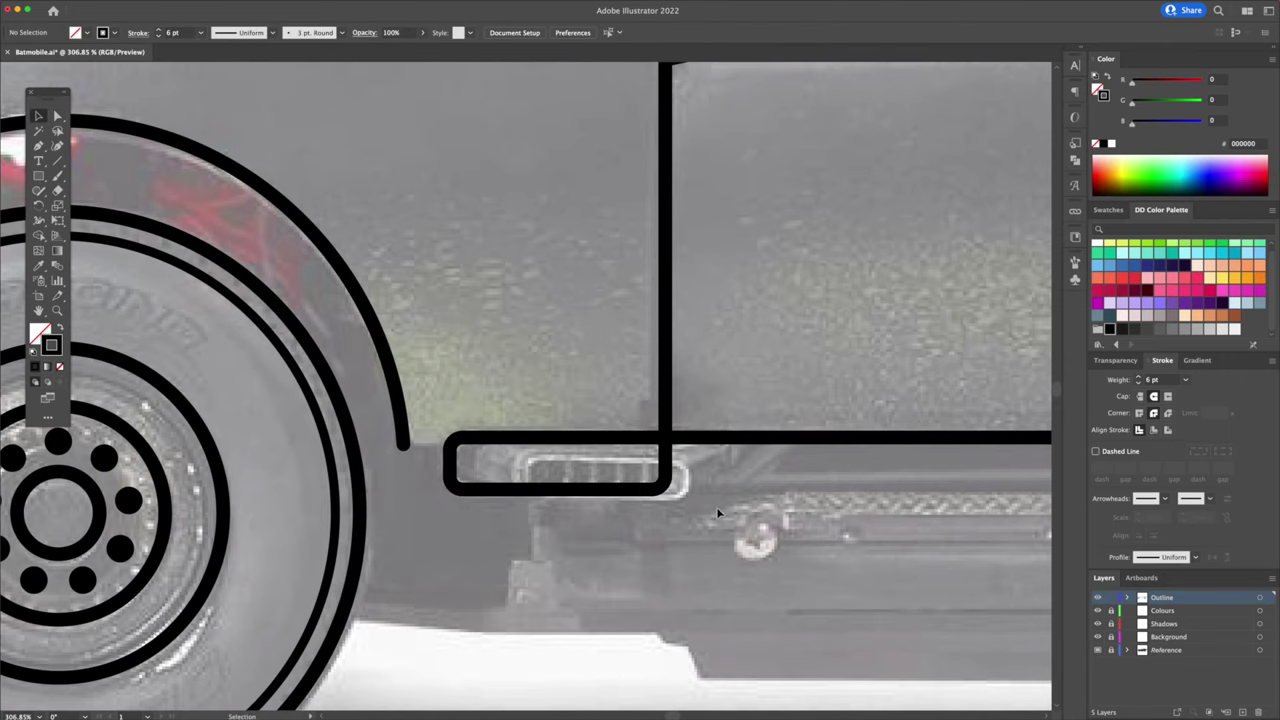
Draw a second rectangle over the exhaust's vent opening and round its corners.
mouse_move(524, 458)
mouse_down()
mouse_move(646, 507)
mouse_move(704, 513)
mouse_up()
key(a)
drag(692, 470, 632, 490)
key(v)
Remove the overlapping lines inside the vent rectangle with the Shape Builder tool so it sits in front of the housing.
click(728, 454)
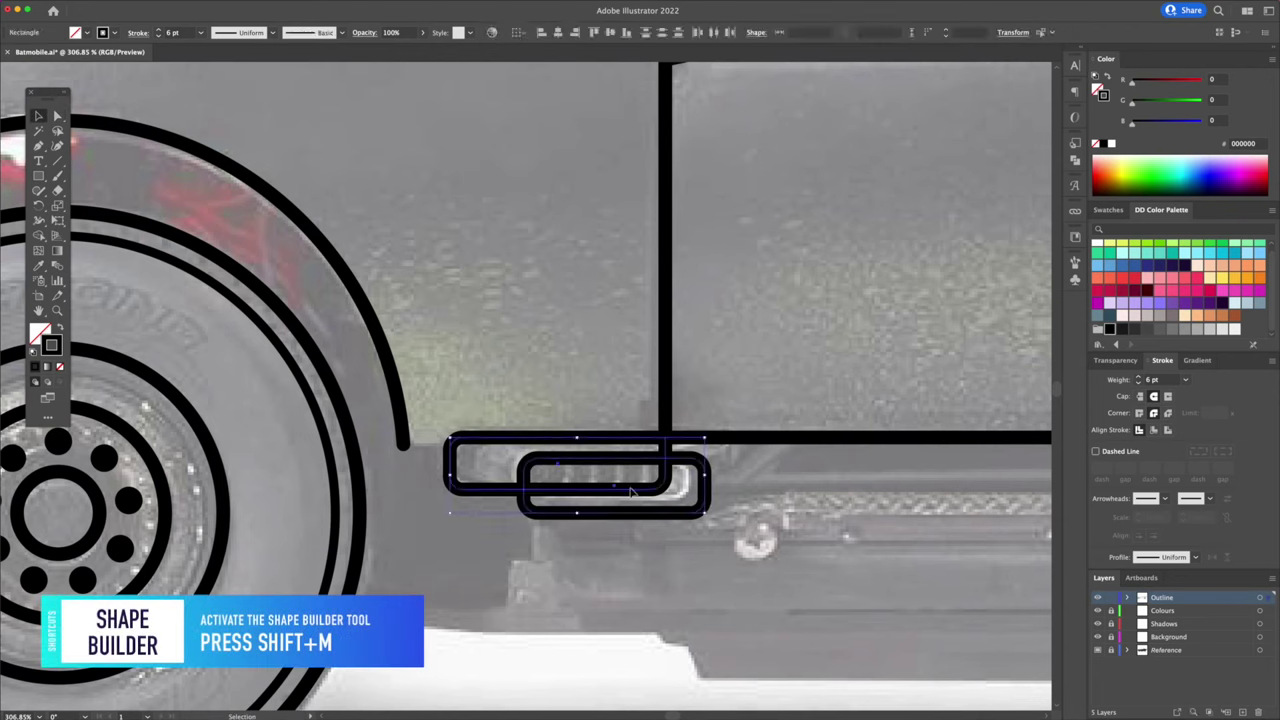
key(super+a)
click(38, 236)
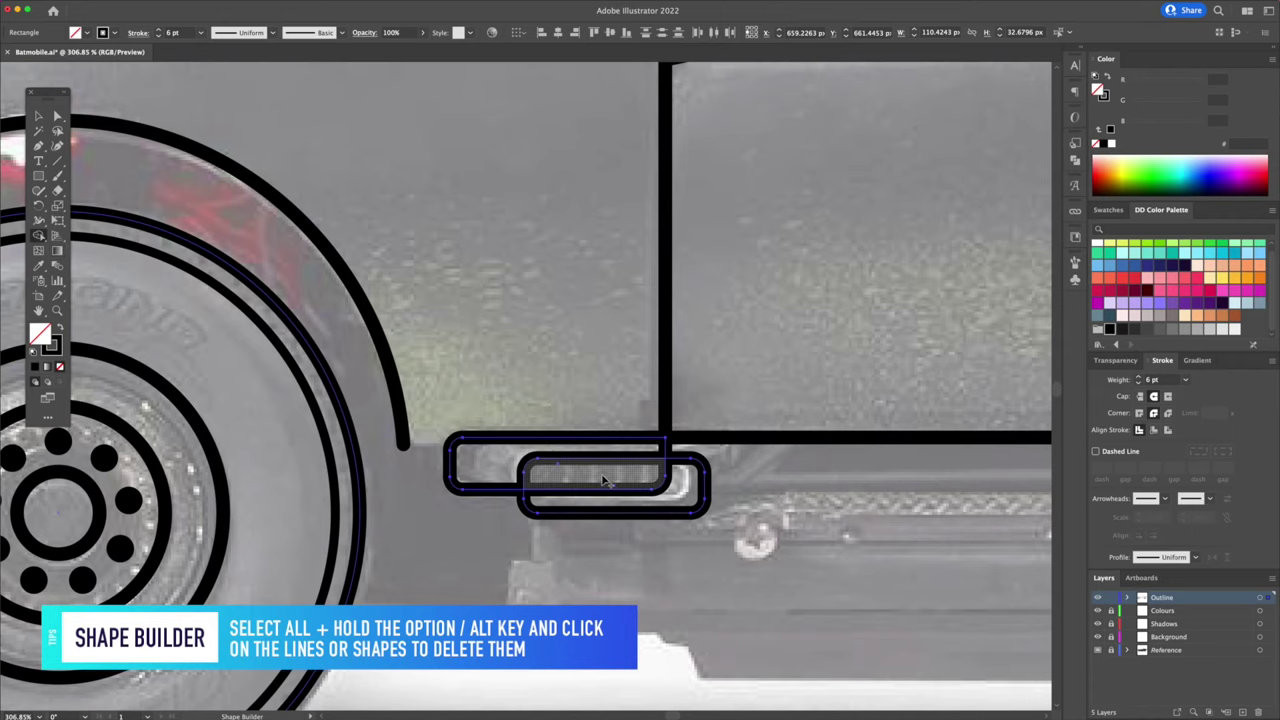
drag(650, 505, 652, 506)
key(v)
click(751, 505)
Draw a vertical slat across the exhaust vent and repeat it sideways to make four evenly spaced slats.
key(p)
click(560, 461)
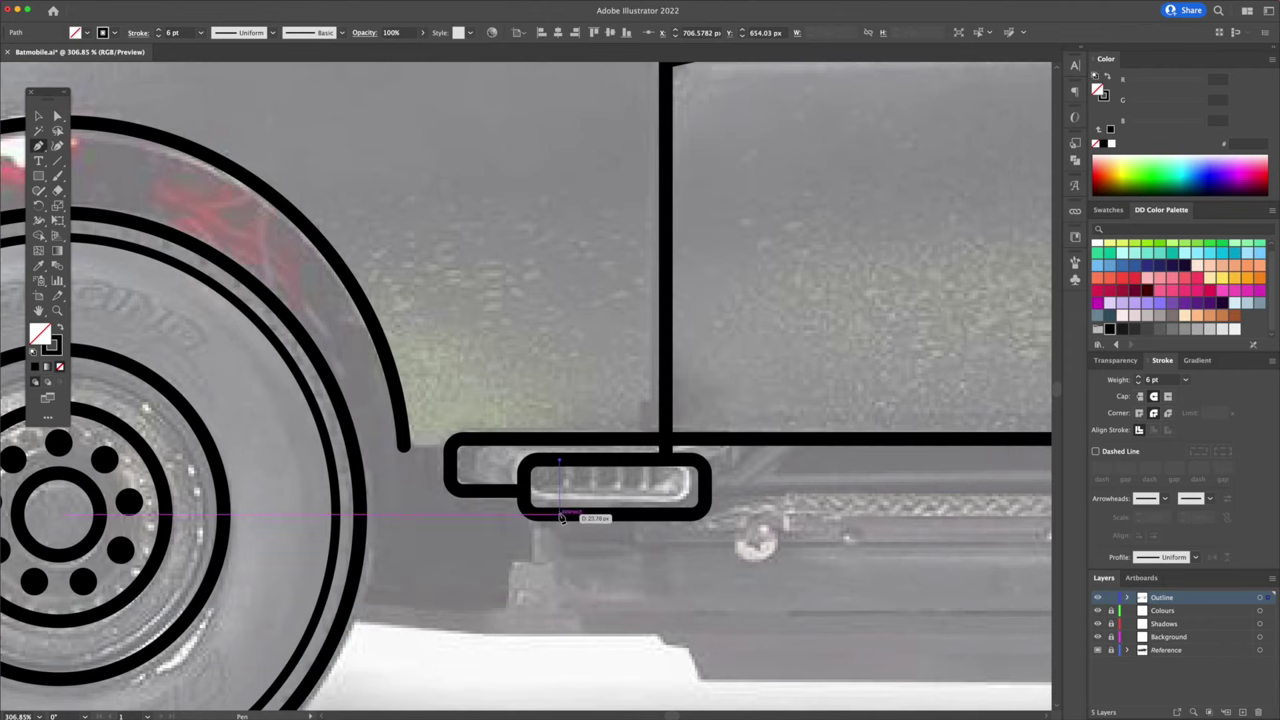
click(560, 515)
key(v)
click(587, 540)
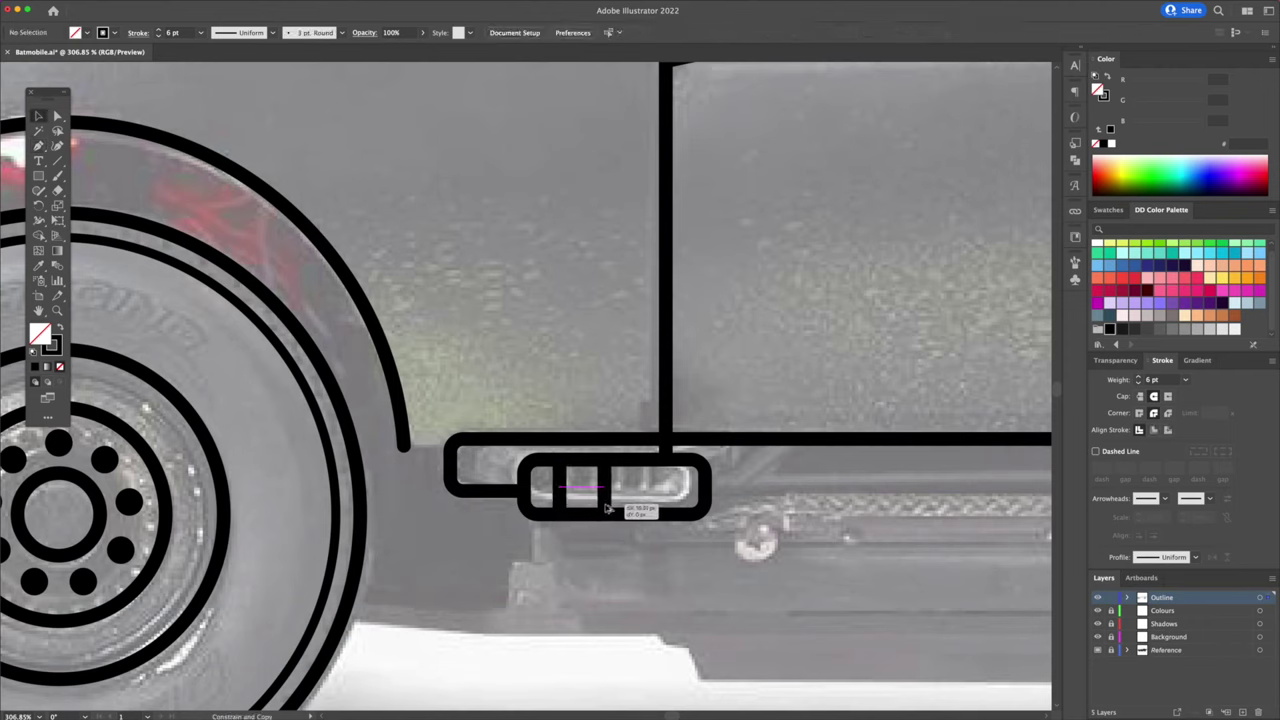
key(super+d)
drag(597, 510, 591, 503)
key(super+d)
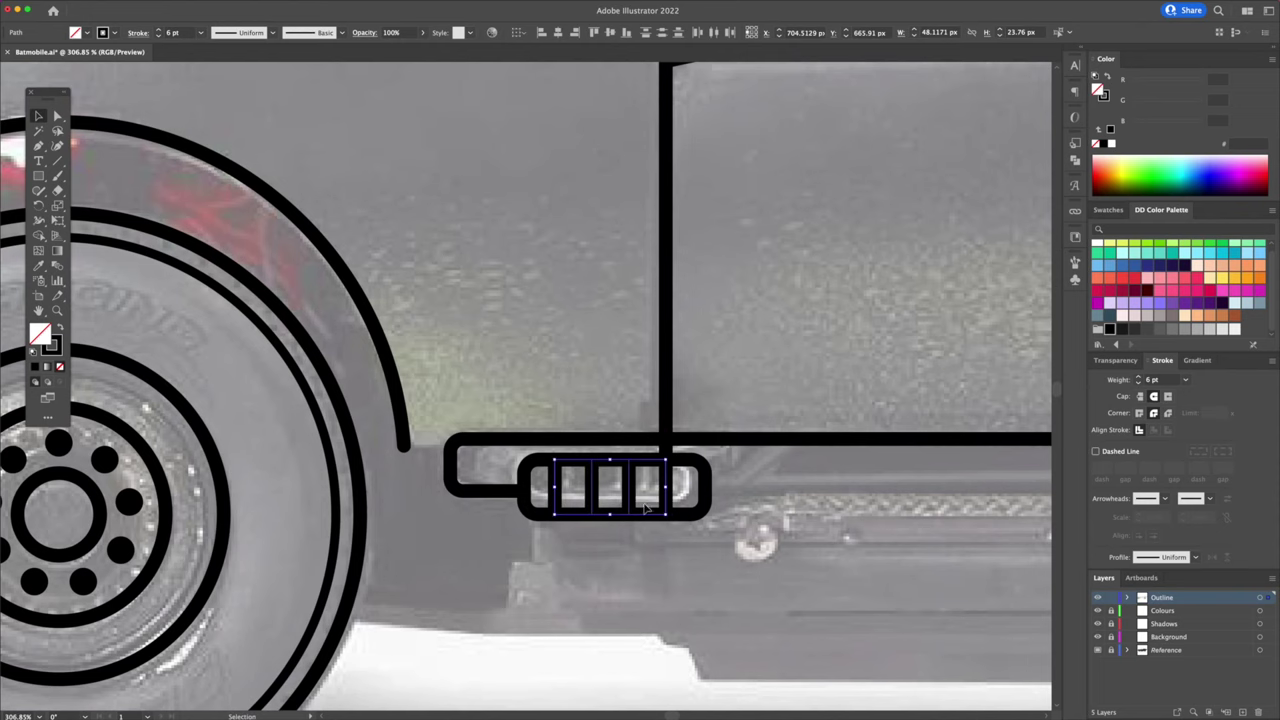
click(717, 527)
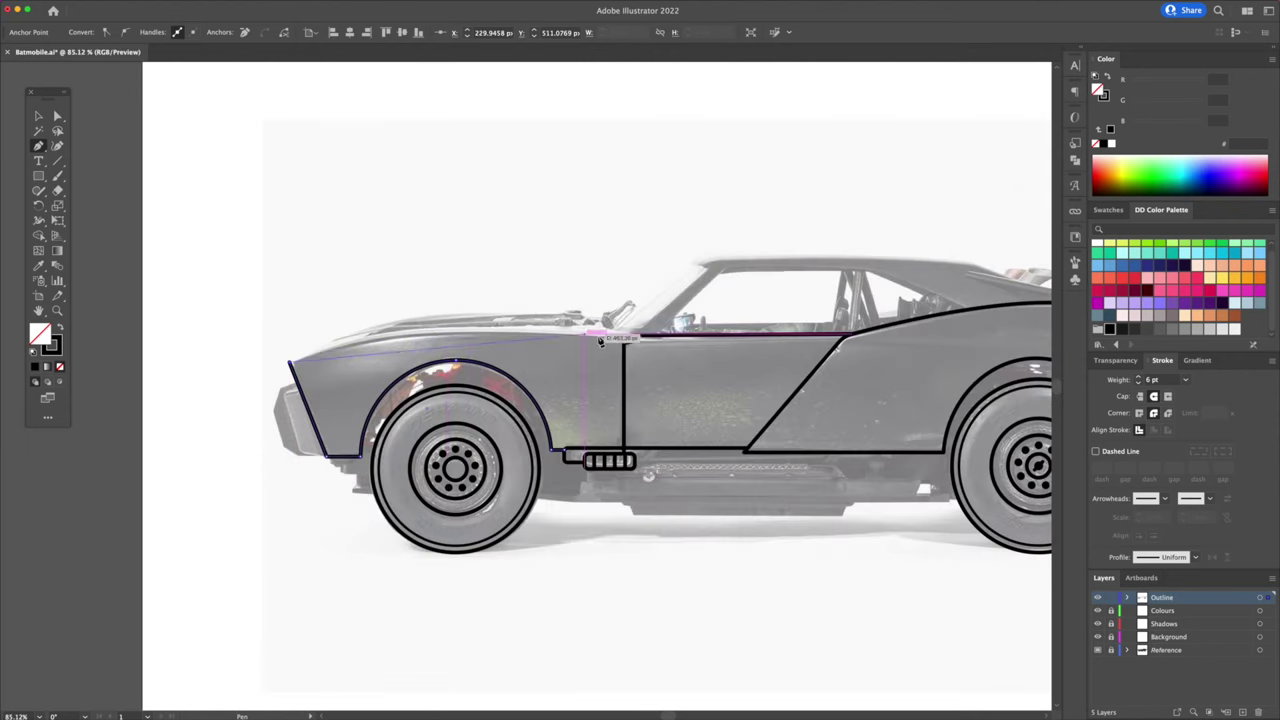
Finish the front fender outline up to the door and trace the bumper's inner panel against the fender's front edge.
key(v)
click(417, 243)
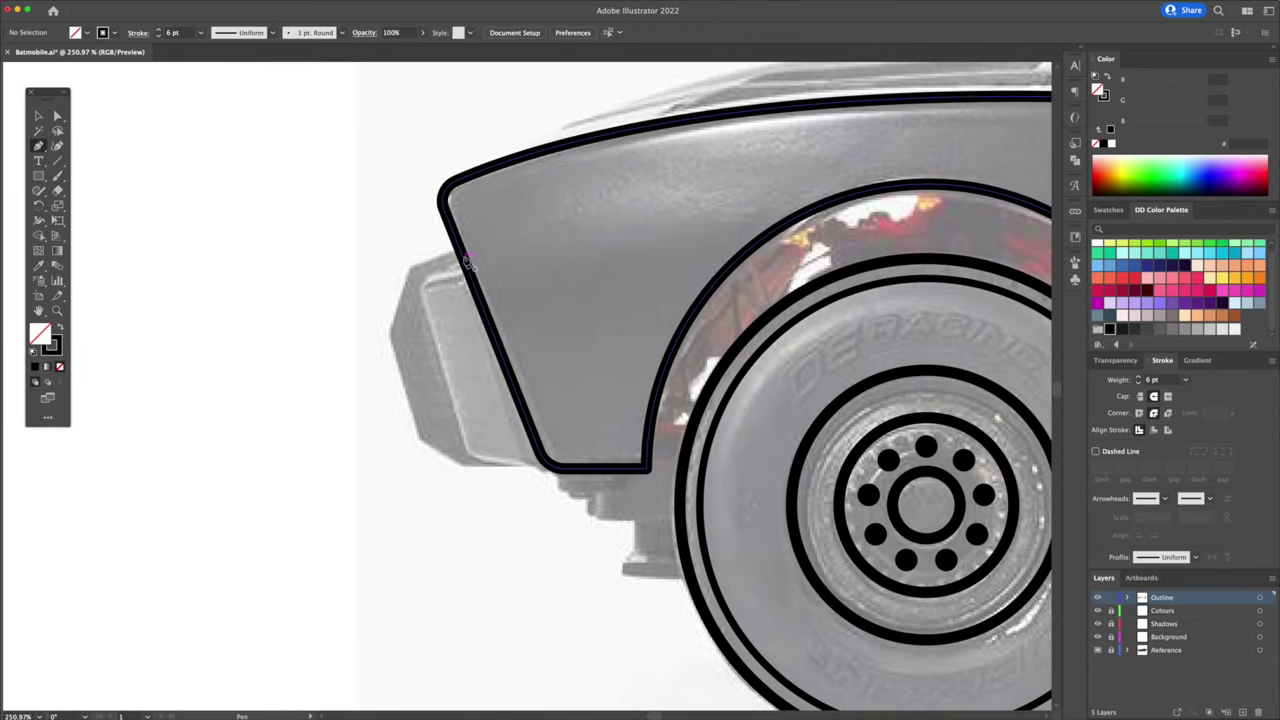
click(464, 268)
click(419, 281)
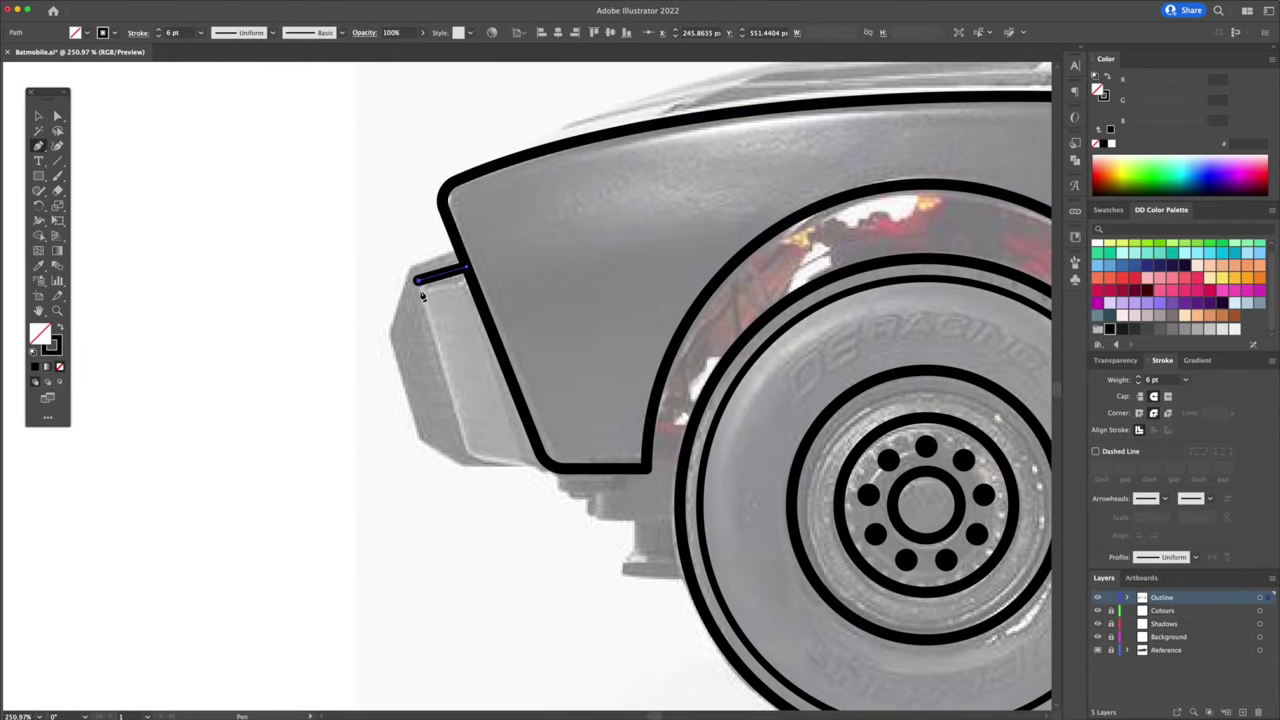
click(466, 454)
click(543, 462)
key(v)
Trace the outer contour of the front bumper from the fender's upper front edge around to its lower corner.
key(p)
click(459, 248)
click(405, 267)
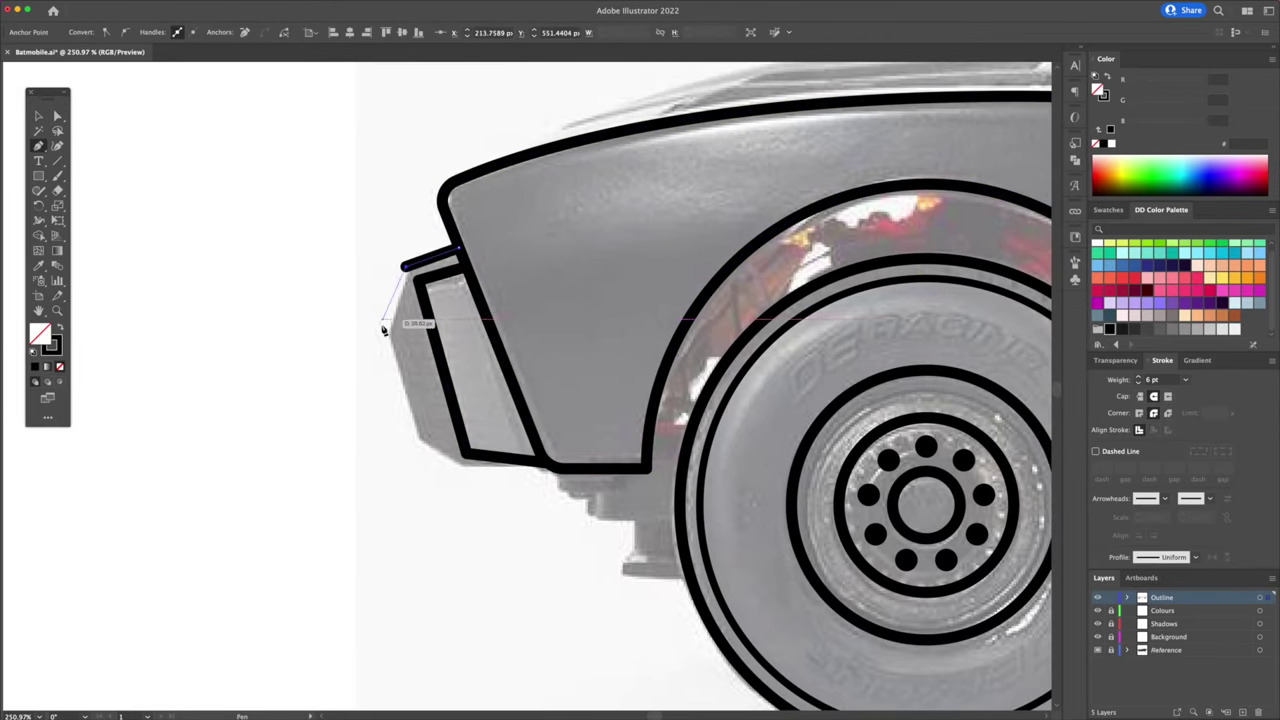
click(418, 440)
click(562, 469)
key(v)
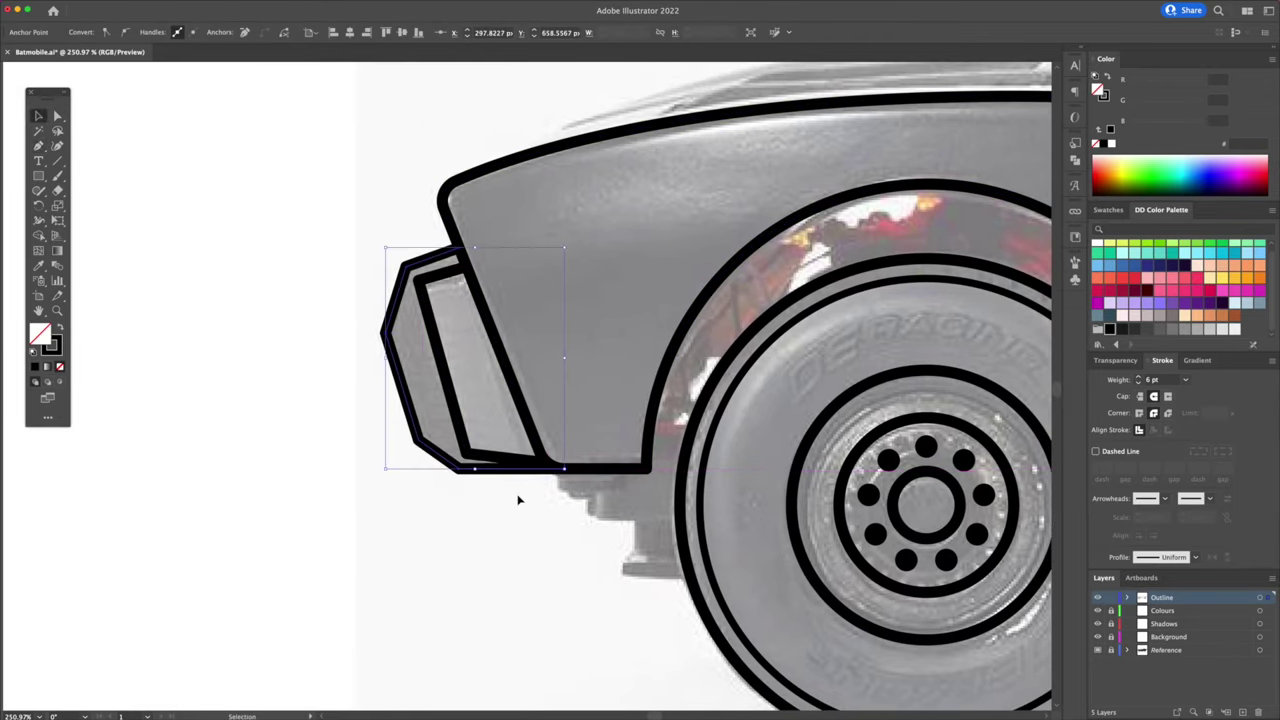
click(520, 500)
Round the corners of the bumper's outer contour and its inner panel.
key(a)
click(405, 268)
drag(414, 275, 423, 284)
click(372, 250)
click(420, 282)
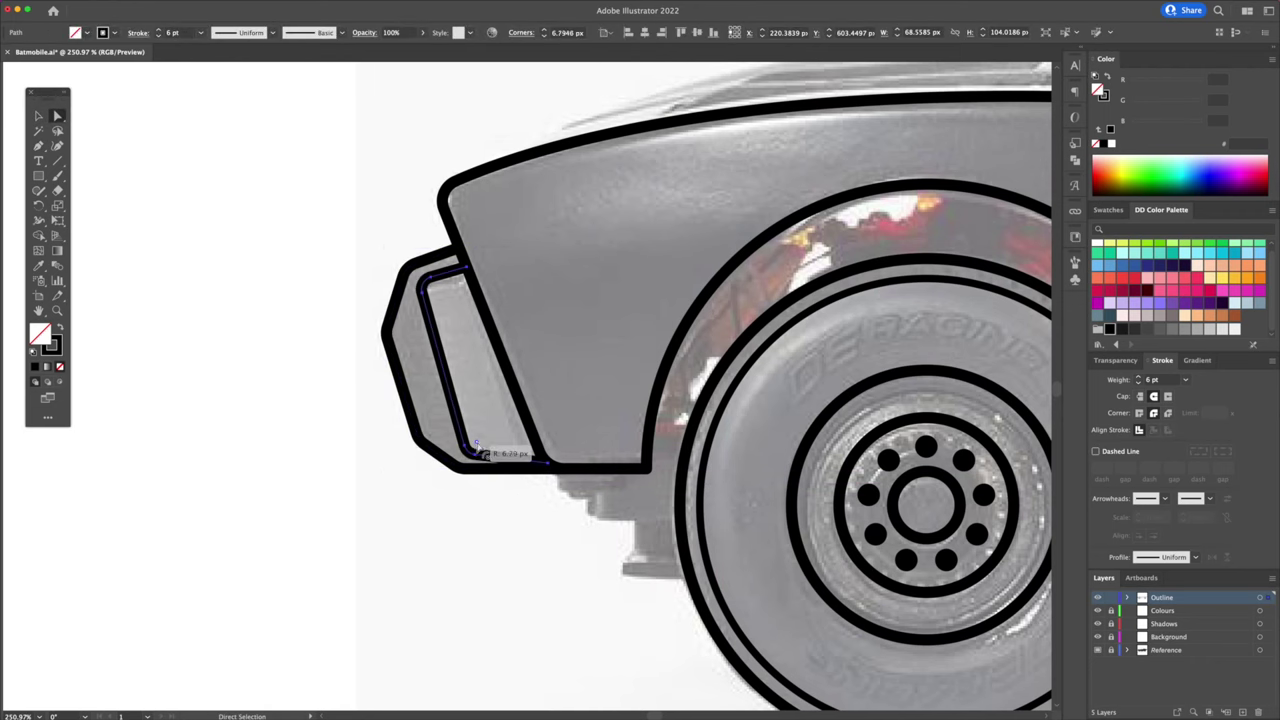
Trace the bonnet's upper curve from the front fender to the base of the windscreen.
mouse_move(517, 348)
mouse_down()
mouse_move(808, 378)
mouse_move(754, 372)
mouse_up()
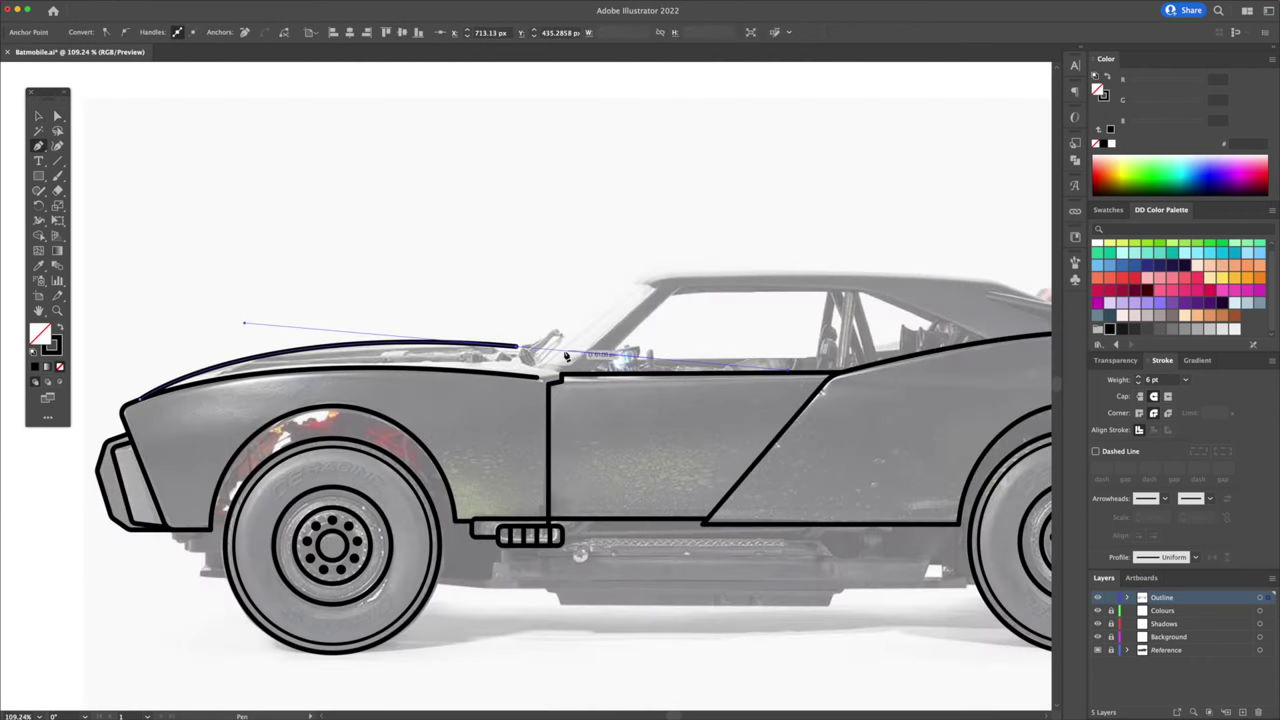
key(super+equal)
key(super+equal)
key(super+equal)
mouse_move(598, 443)
mouse_down()
mouse_move(667, 452)
mouse_move(651, 470)
mouse_up()
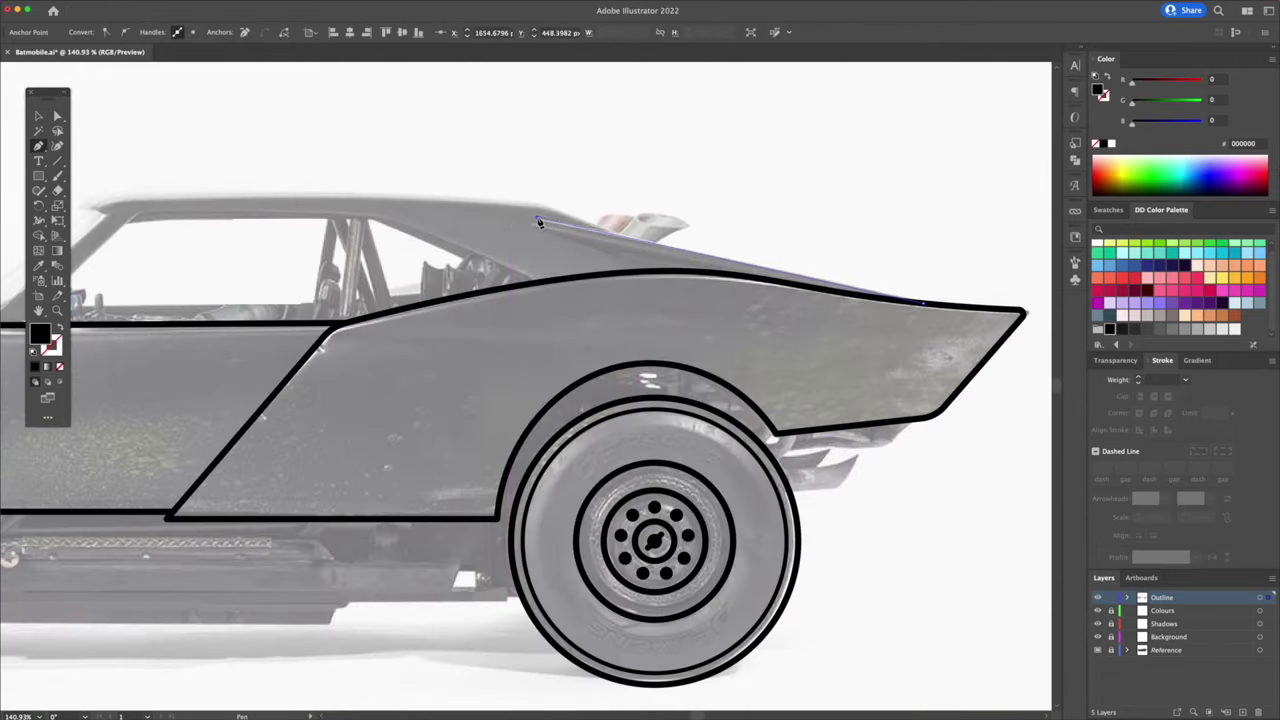
Finish the rear fin's upper edge down to the tail and draw a second line below it, meeting the rear panel's top curve.
key(v)
click(686, 230)
click(686, 228)
key(p)
click(545, 229)
click(651, 270)
key(v)
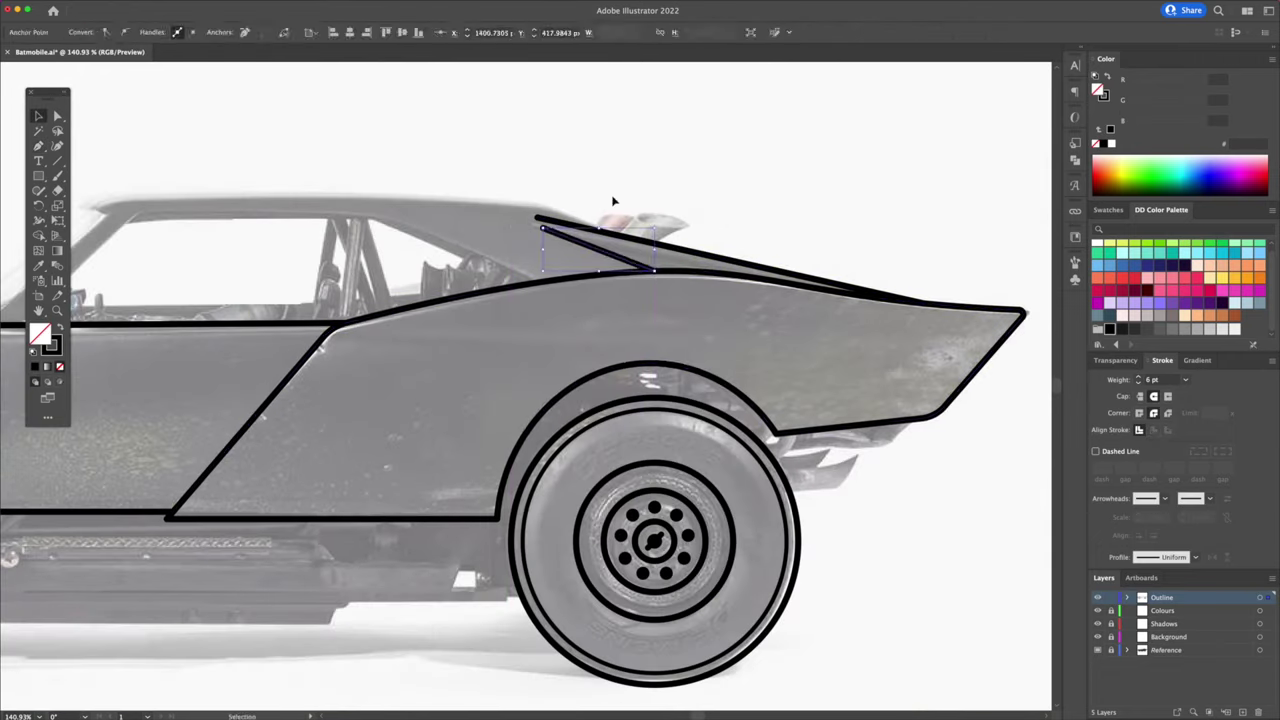
Trace the raised angled piece at the base of the windscreen, from the bonnet's rear end back down to the cowl.
click(611, 200)
scroll(450, 250, left, 5)
drag(205, 311, 464, 297)
key(p)
click(420, 302)
click(452, 302)
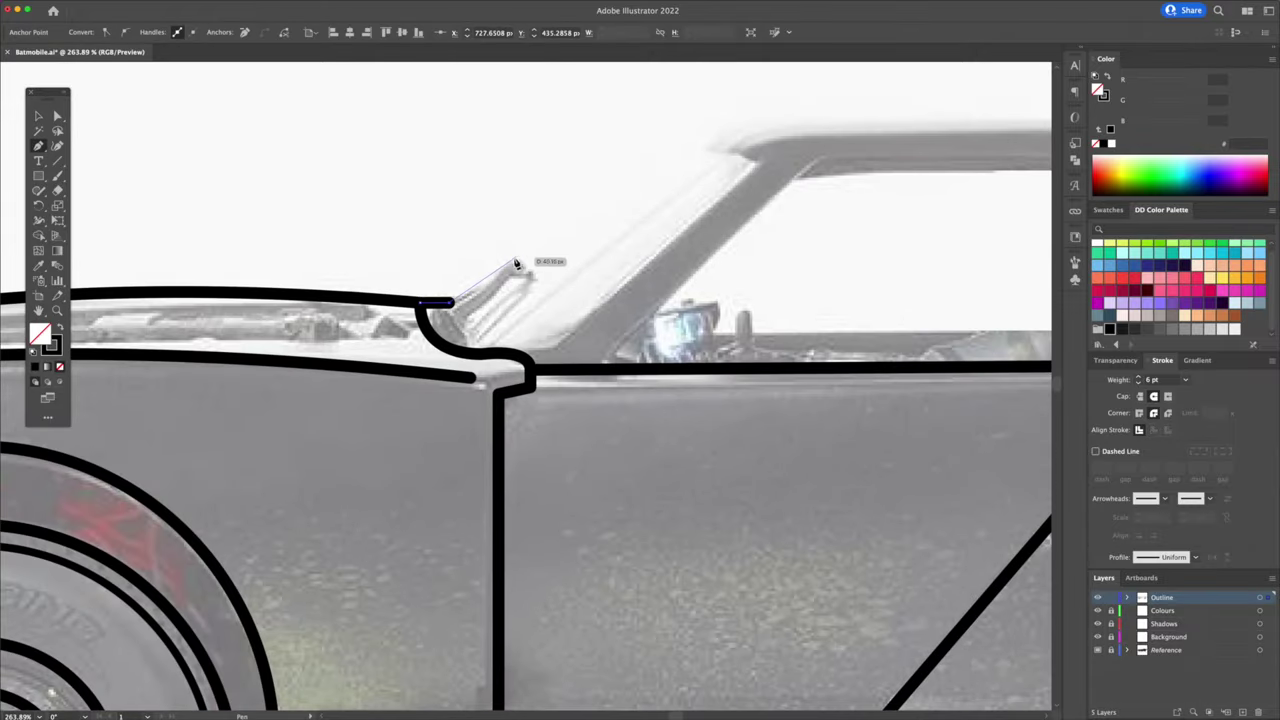
click(477, 353)
Round the corners of the raised piece at the windscreen base, including the bend near its foot.
key(a)
click(556, 243)
mouse_move(556, 243)
mouse_down()
mouse_move(498, 288)
mouse_move(514, 281)
mouse_move(520, 328)
mouse_up()
click(461, 318)
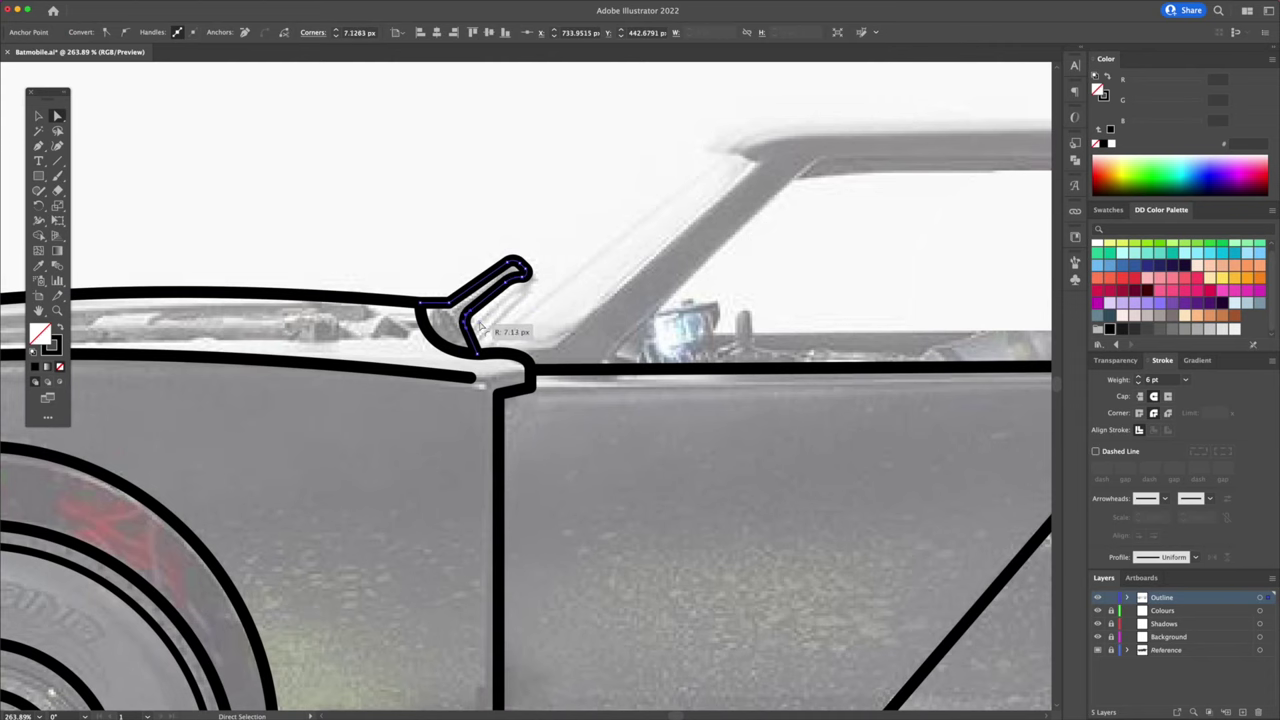
Trace the roofline from the raised piece up the windscreen, across the roof and down to the rear fin's upper edge.
key(p)
click(399, 334)
click(600, 194)
drag(603, 196, 248, 276)
drag(618, 256, 935, 257)
scroll(628, 247, right, 8)
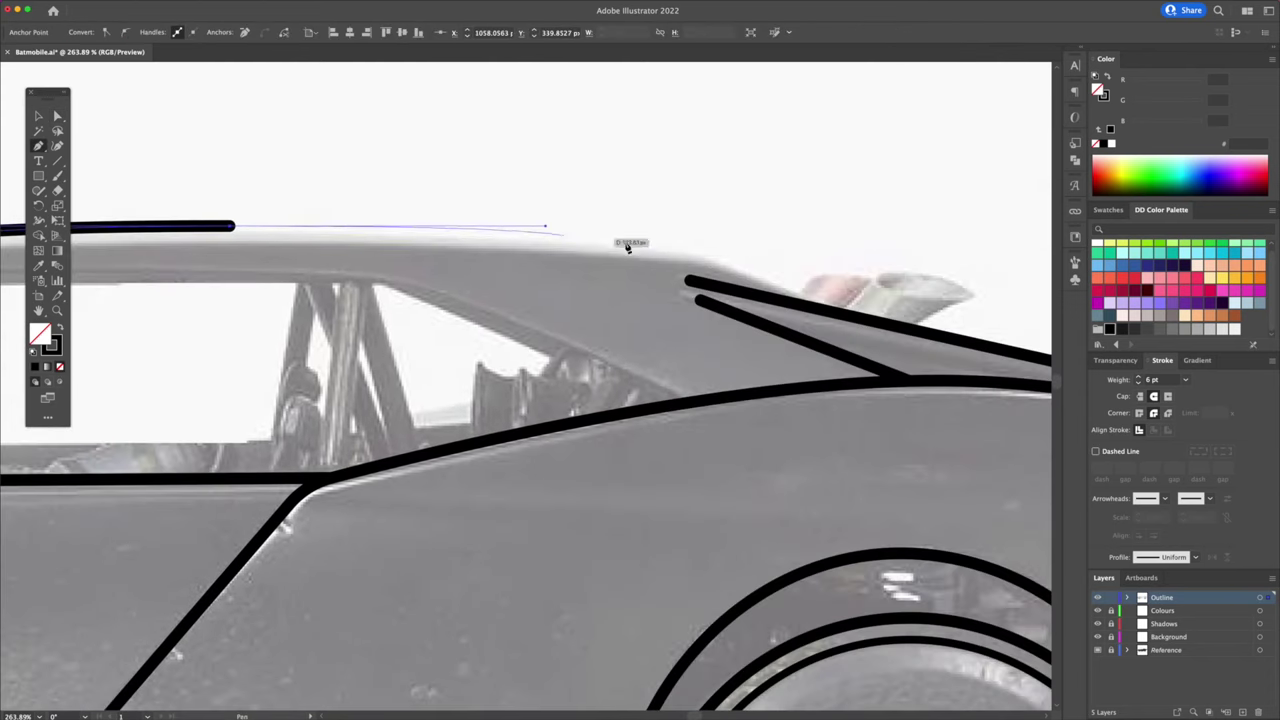
click(696, 258)
click(811, 306)
Round the roofline's rear corner above the fin and its front corner above the windscreen.
key(a)
click(697, 257)
drag(692, 274, 686, 292)
key(v)
click(640, 197)
drag(93, 219, 724, 204)
key(a)
click(497, 229)
key(v)
Trace the windscreen's rear edge from the cowl up to the roof's front corner.
key(p)
click(272, 450)
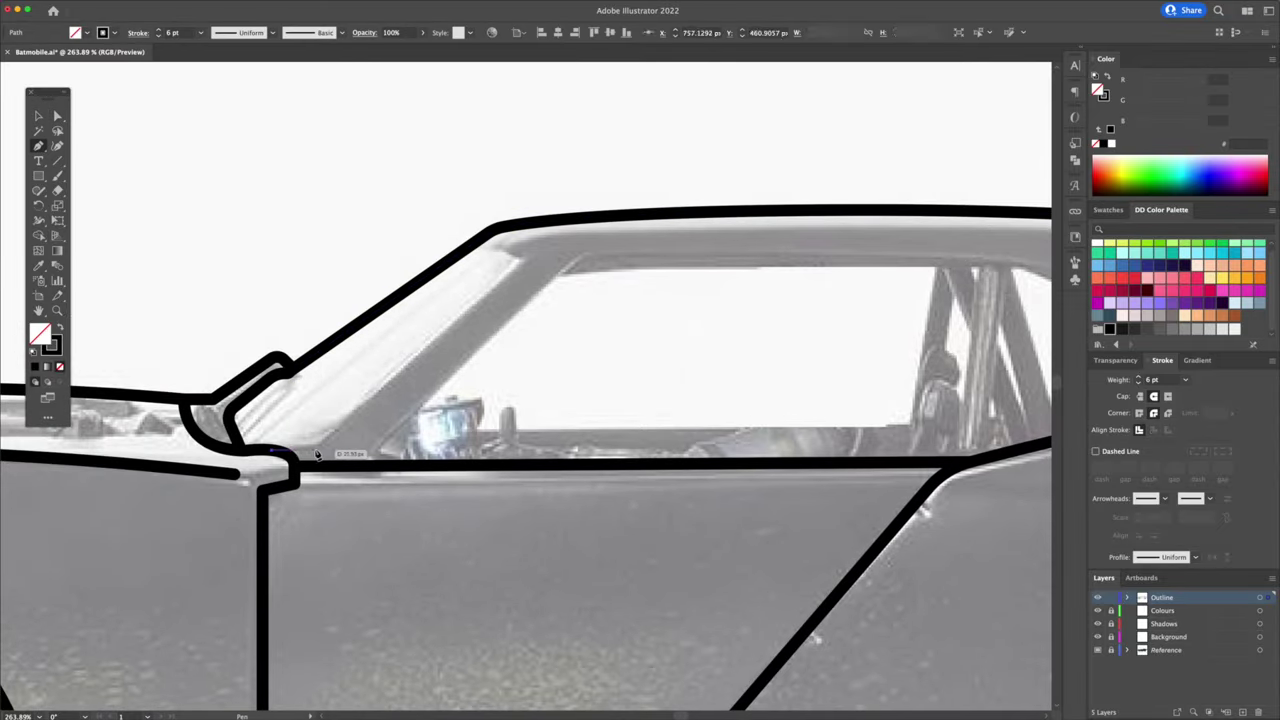
click(315, 450)
click(523, 259)
click(474, 243)
Round the upper rear corner of the windscreen outline.
key(a)
click(420, 232)
click(522, 259)
drag(508, 262, 498, 264)
key(v)
click(400, 218)
Trace the side window frame from the door's top edge, along the roof and down to the rear panel's top curve.
key(p)
click(362, 465)
click(579, 257)
drag(650, 254, 294, 286)
drag(607, 290, 617, 353)
key(super+z)
click(656, 290)
click(975, 418)
Round the front and rear upper corners of the side window frame.
key(a)
click(656, 290)
drag(540, 355, 682, 341)
click(369, 275)
drag(381, 291, 399, 331)
click(405, 335)
Draw a narrow rectangle about 13 by 129 px over the window pillar and tilt it to match the reference.
drag(640, 360, 508, 330)
key(m)
drag(622, 228, 647, 486)
key(v)
drag(668, 205, 678, 233)
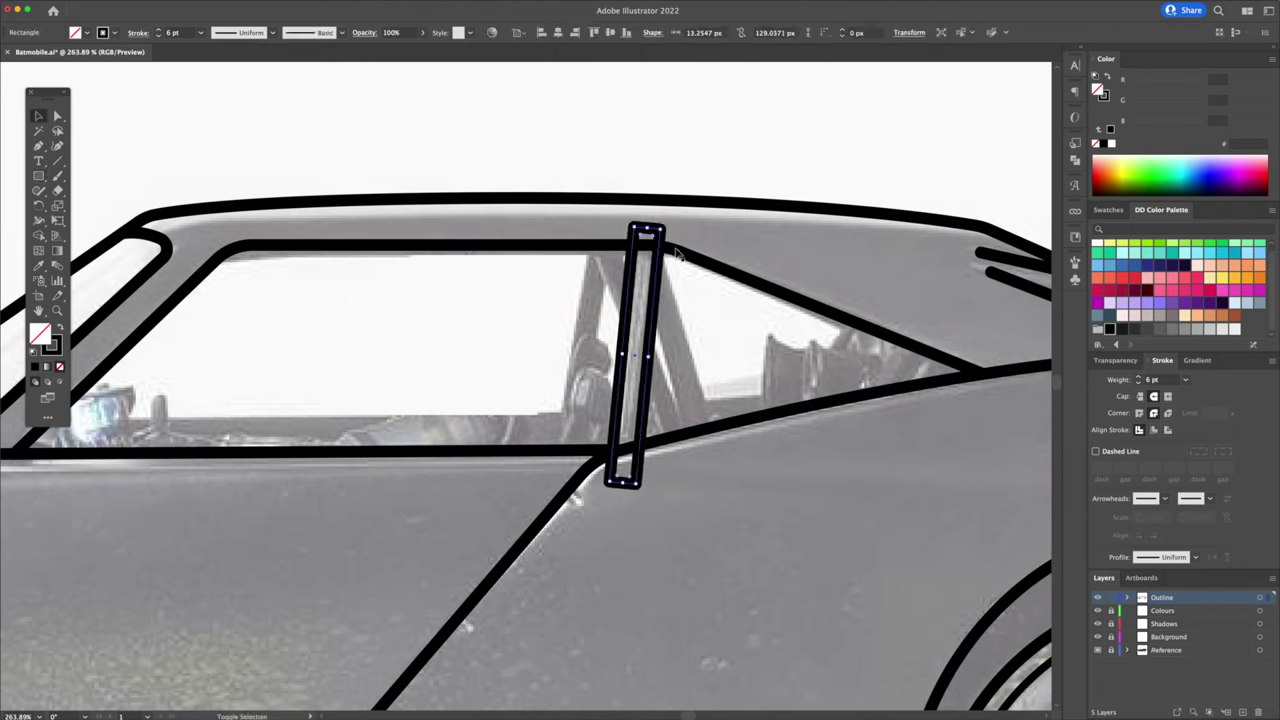
Remove the pillar's ends that extend above and below the side window frame with Shape Builder.
click(677, 254)
shift+click(698, 440)
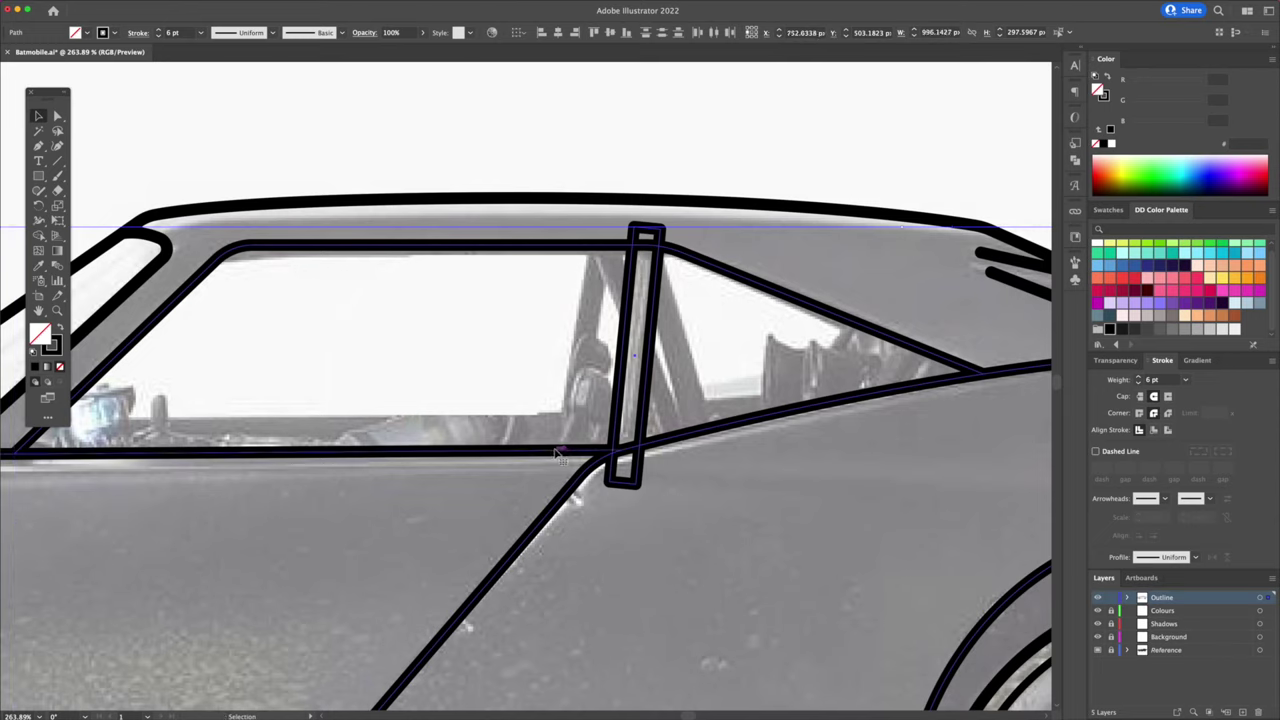
key(shift+m)
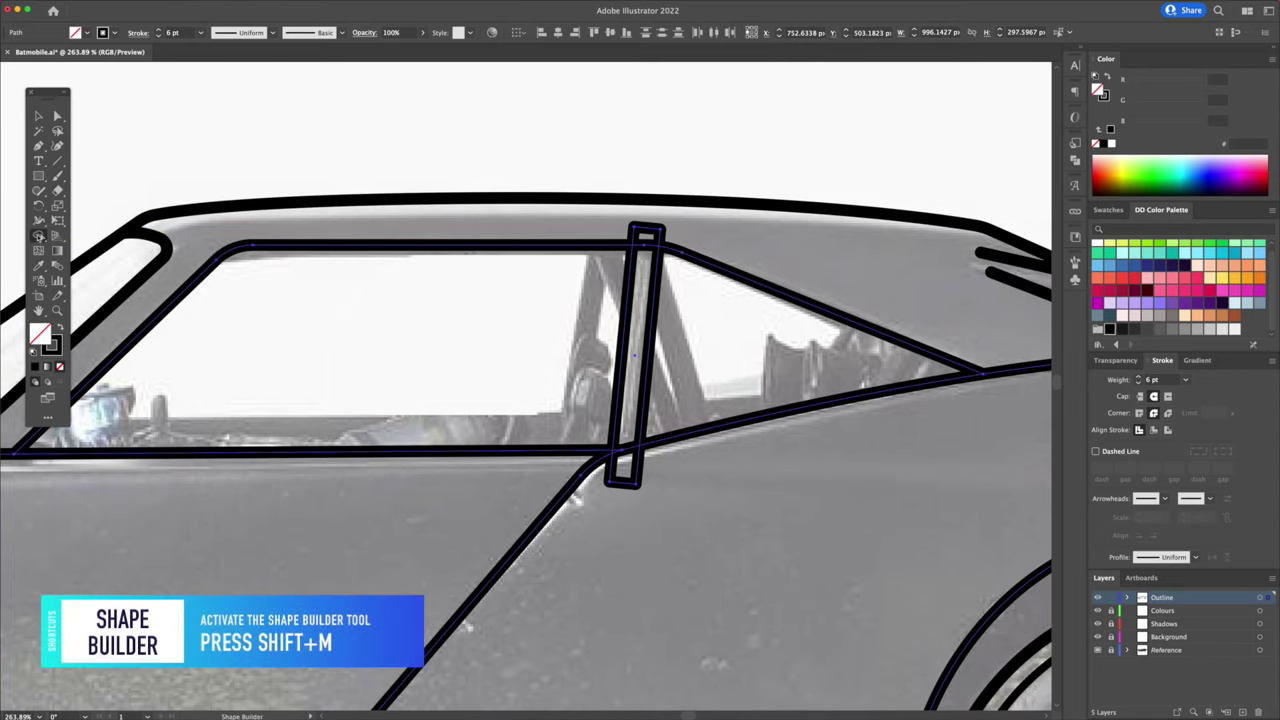
alt+click(650, 234)
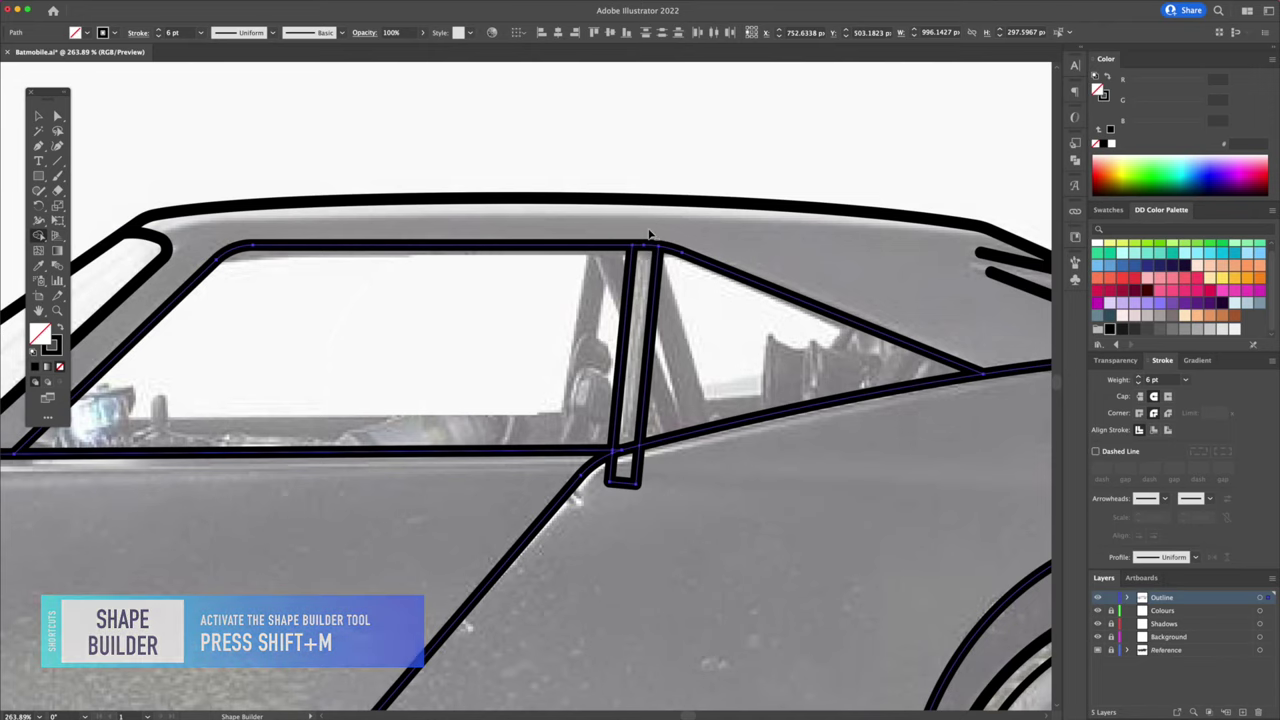
alt+click(628, 485)
key(v)
click(686, 148)
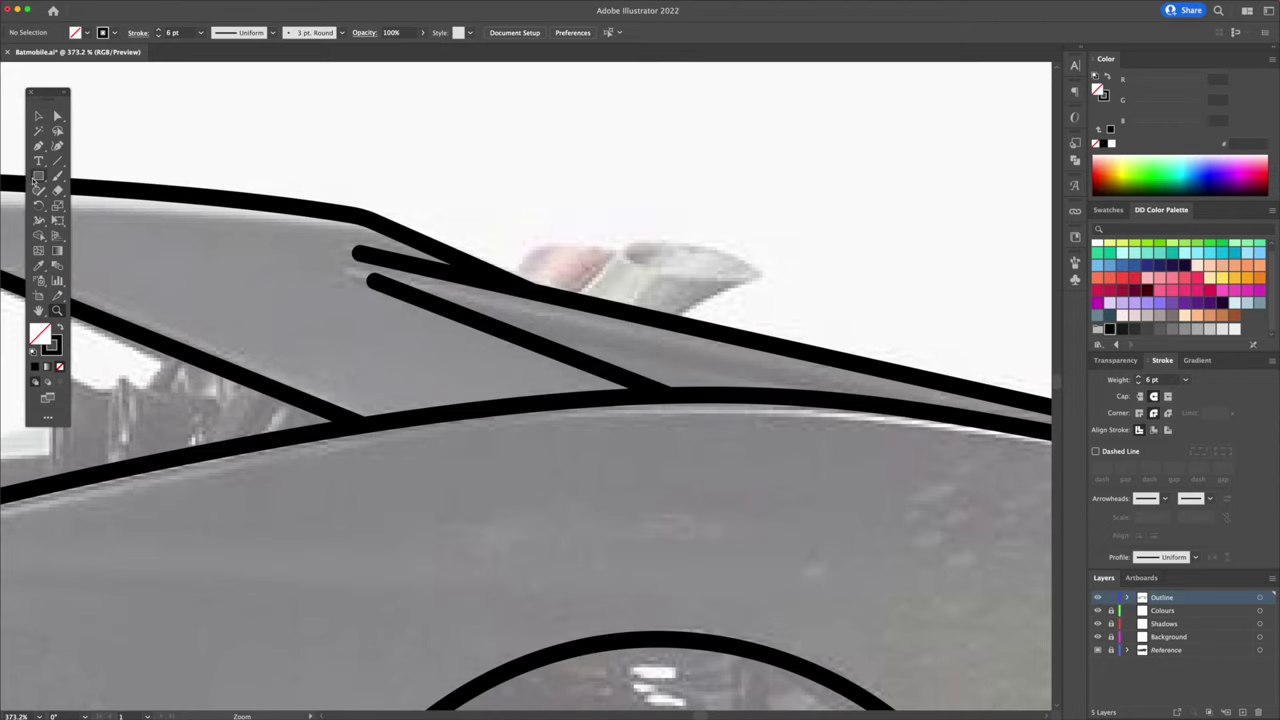
Draw a flat ellipse over the opening of the exhaust pipe above the rear fin and tilt it slightly.
drag(35, 178, 95, 203)
drag(619, 236, 792, 239)
key(v)
click(728, 281)
drag(734, 273, 739, 275)
click(781, 296)
Draw the two sides of the exhaust pipe from the ellipse's ends down to the fin's edge.
key(p)
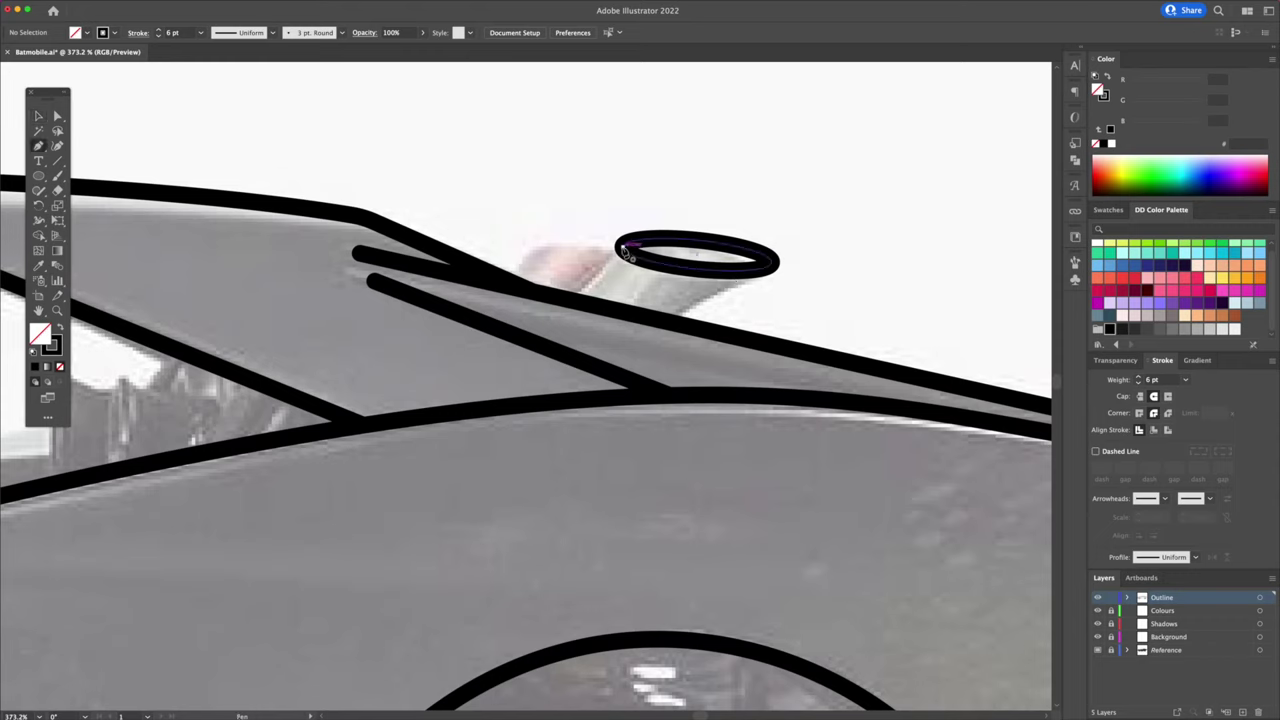
click(621, 248)
click(575, 302)
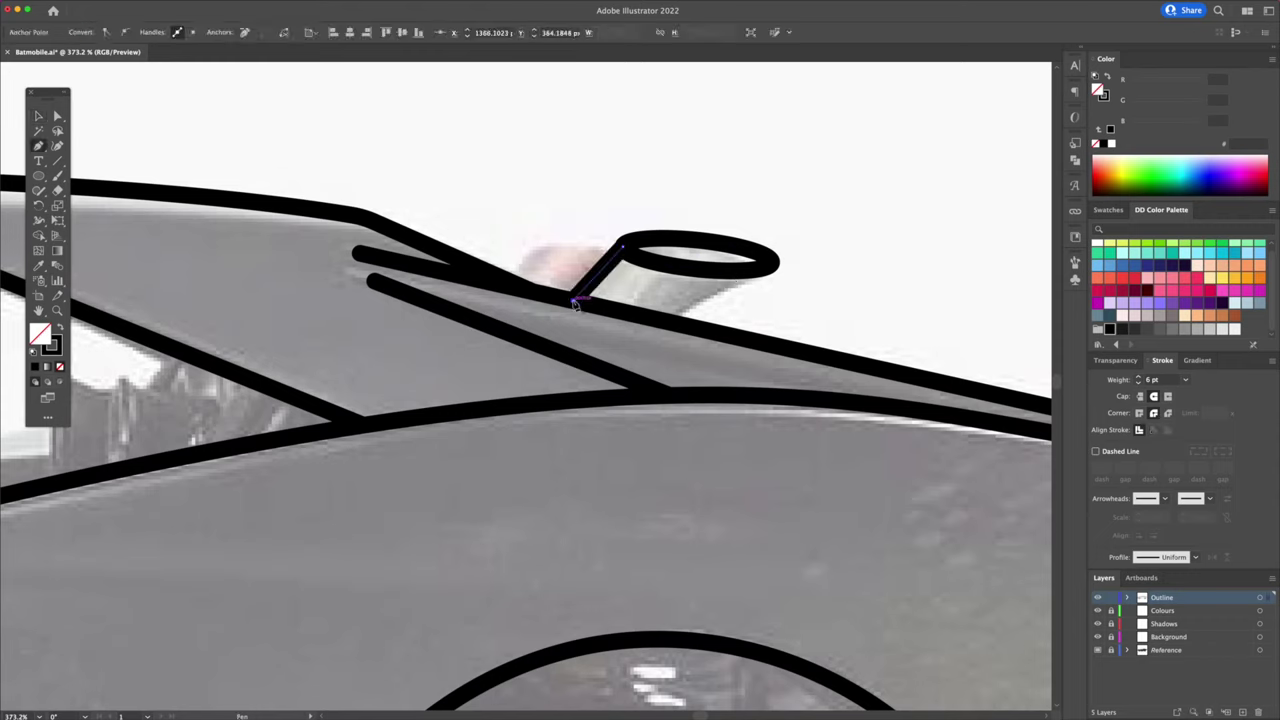
click(771, 263)
click(680, 330)
key(Escape)
Outline the second exhaust pipe in front of the first and round its upper corner.
click(512, 281)
click(550, 245)
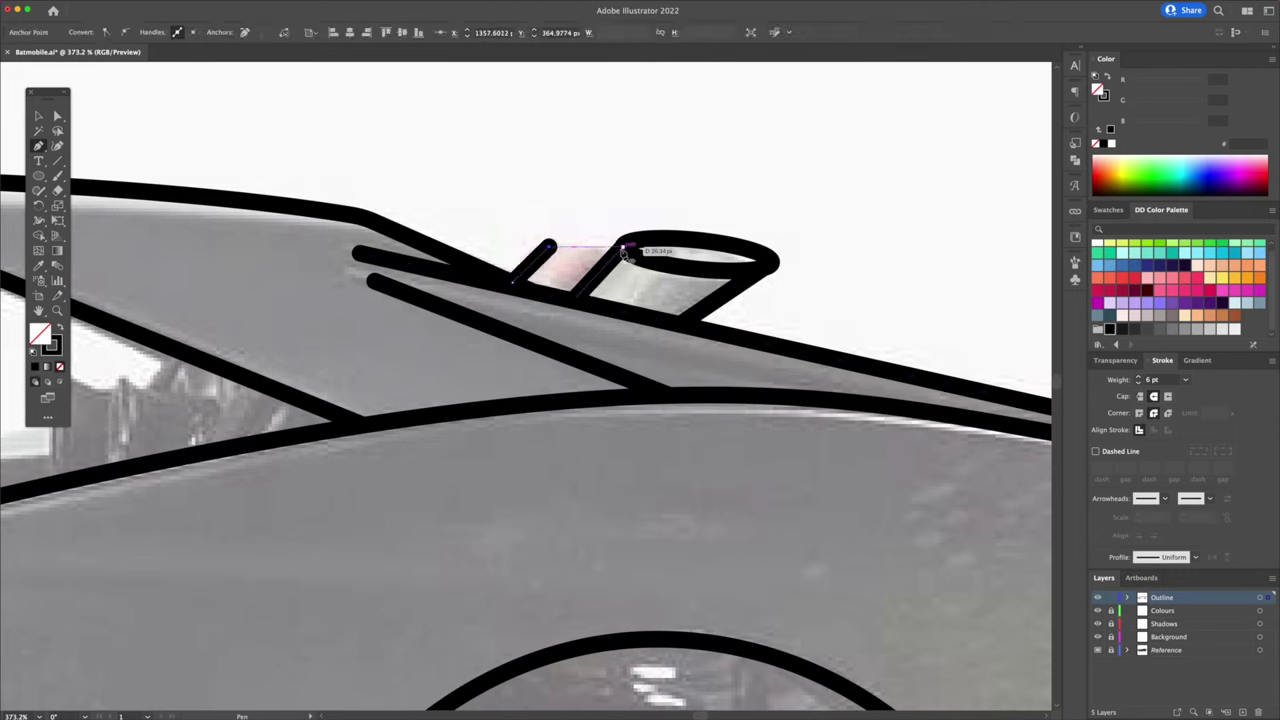
click(618, 254)
key(a)
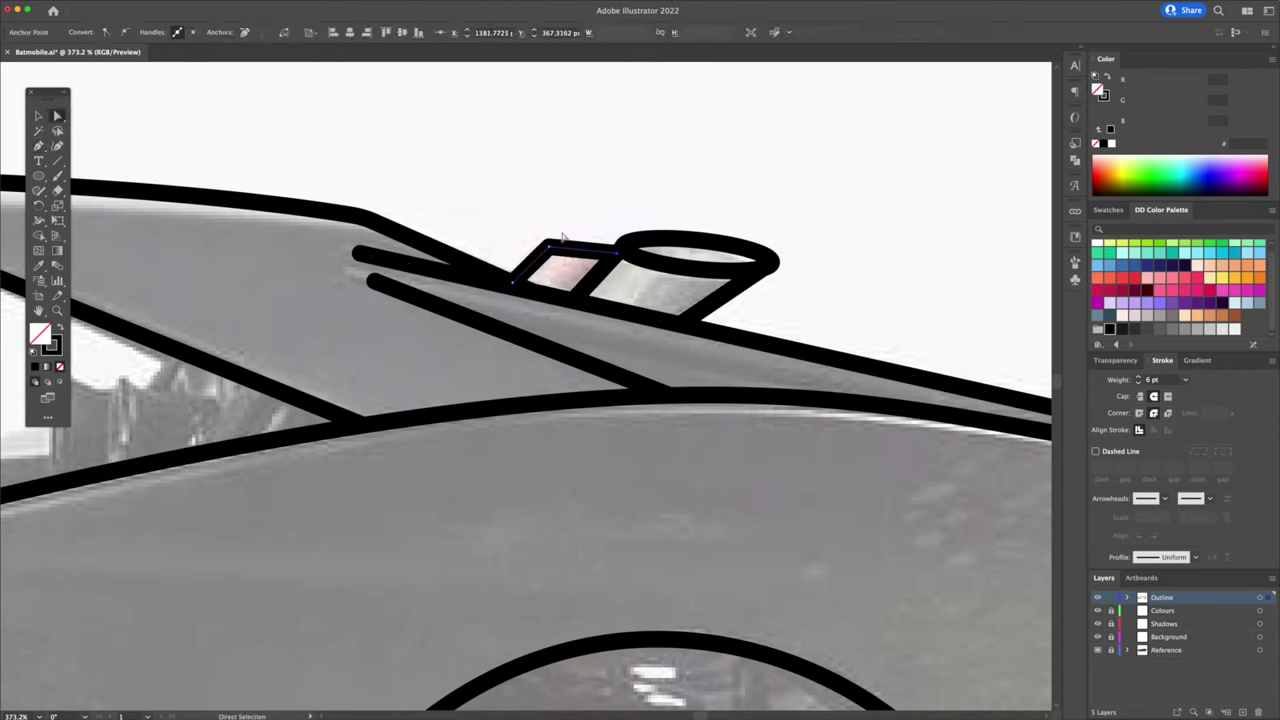
drag(558, 302, 558, 300)
click(562, 197)
Draw a circle about 46 px wide at the rear wheel arch's rear end and add a larger concentric circle.
key(l)
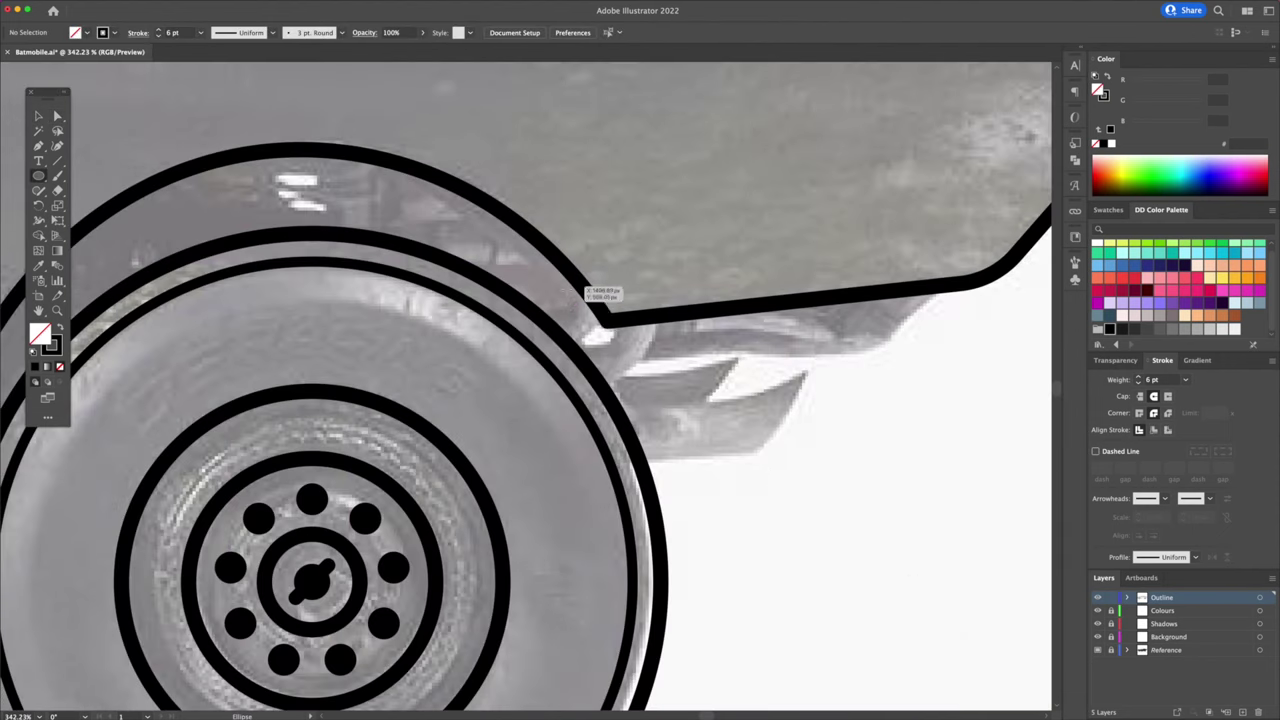
drag(566, 291, 628, 332)
key(a)
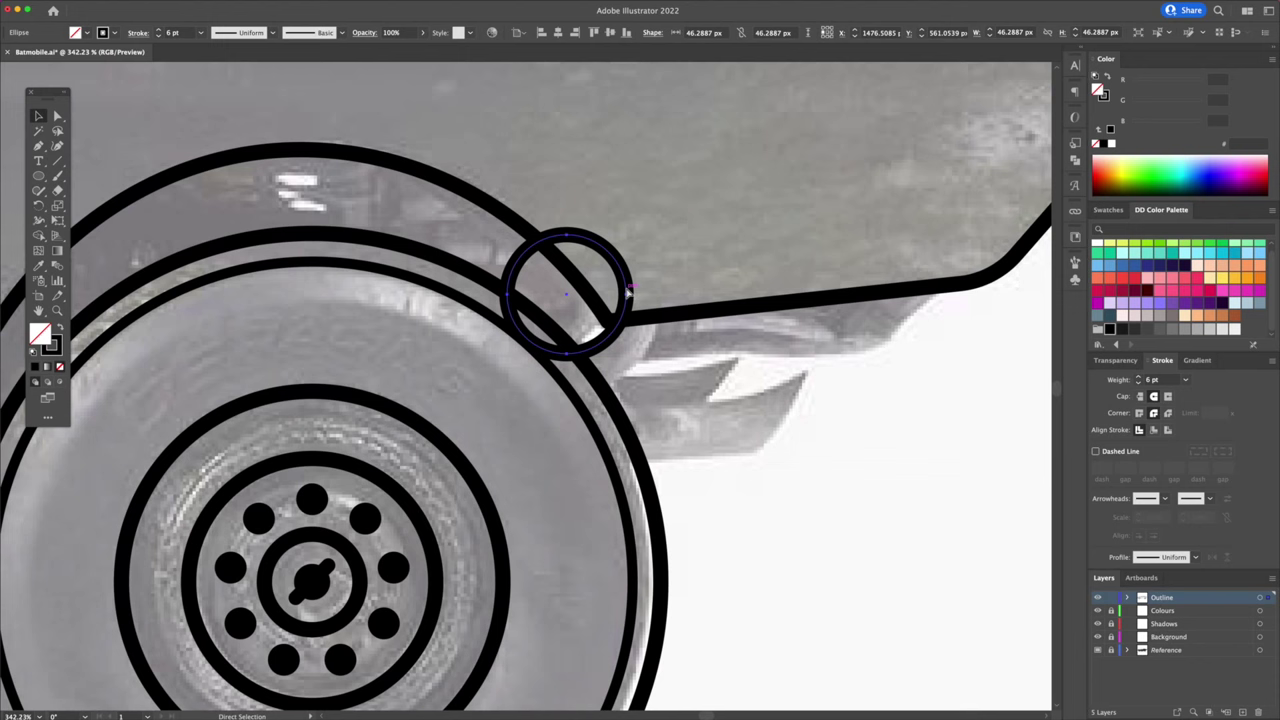
drag(629, 233, 670, 190)
Trim both circles with Shape Builder, keeping only their arcs between the rear panel's lower edge and the tyre.
shift+click(621, 270)
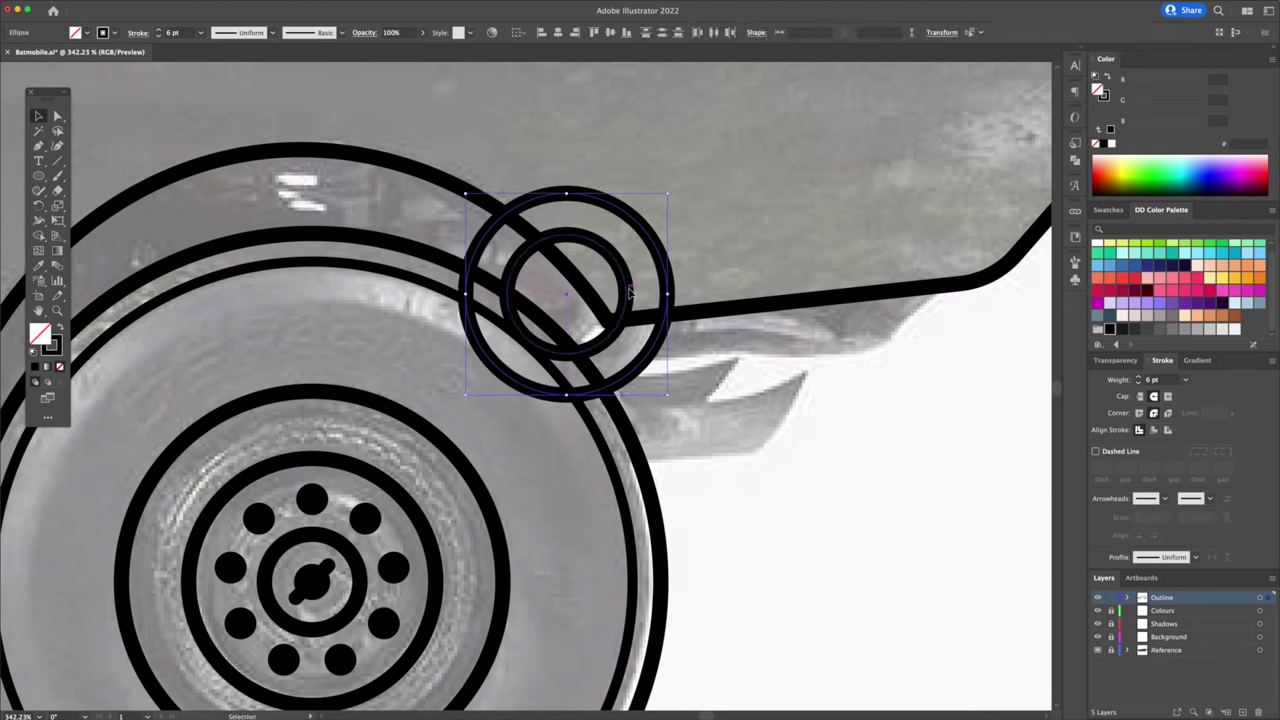
shift+click(599, 309)
key(shift+m)
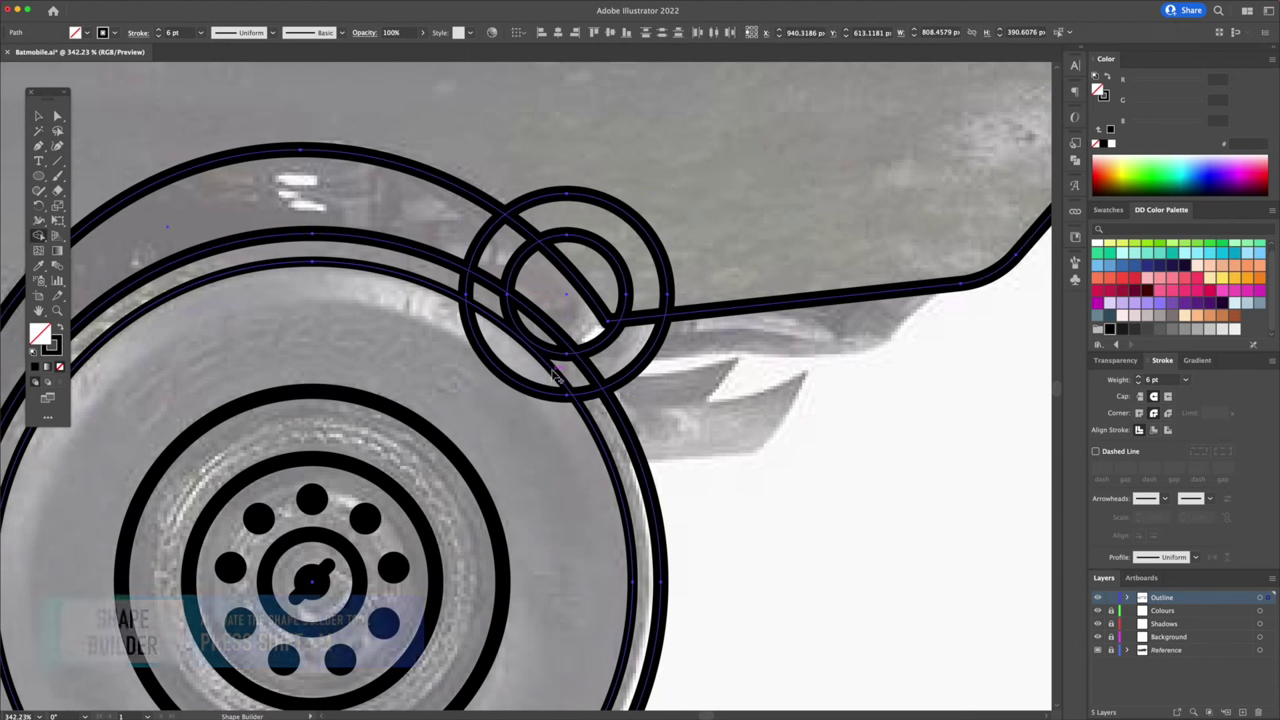
alt+click(661, 260)
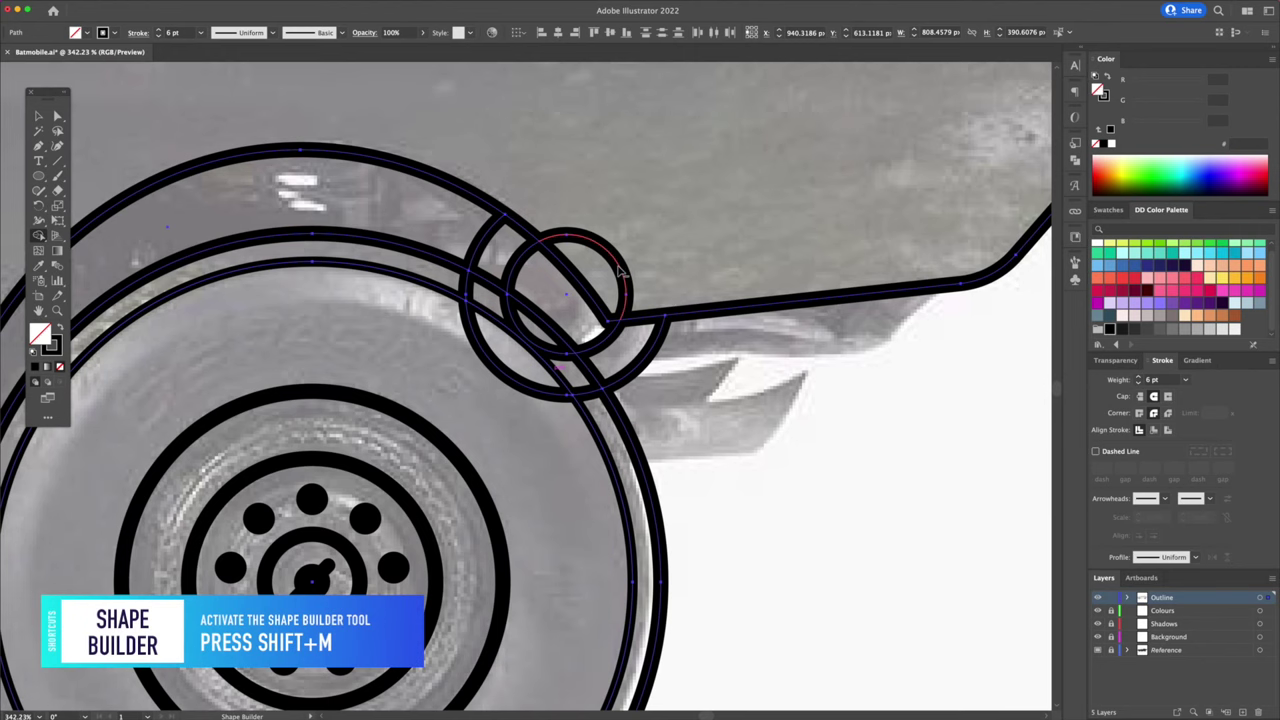
alt+click(623, 275)
alt+click(486, 238)
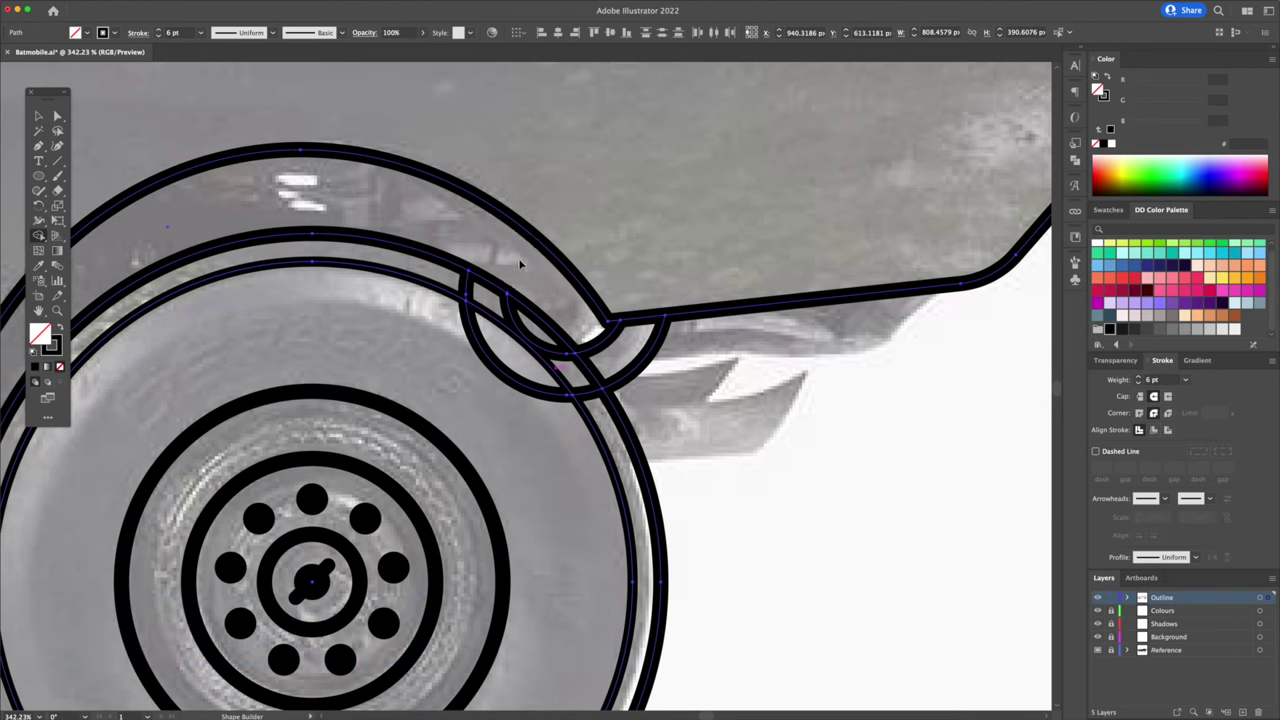
alt+click(481, 296)
alt+click(509, 318)
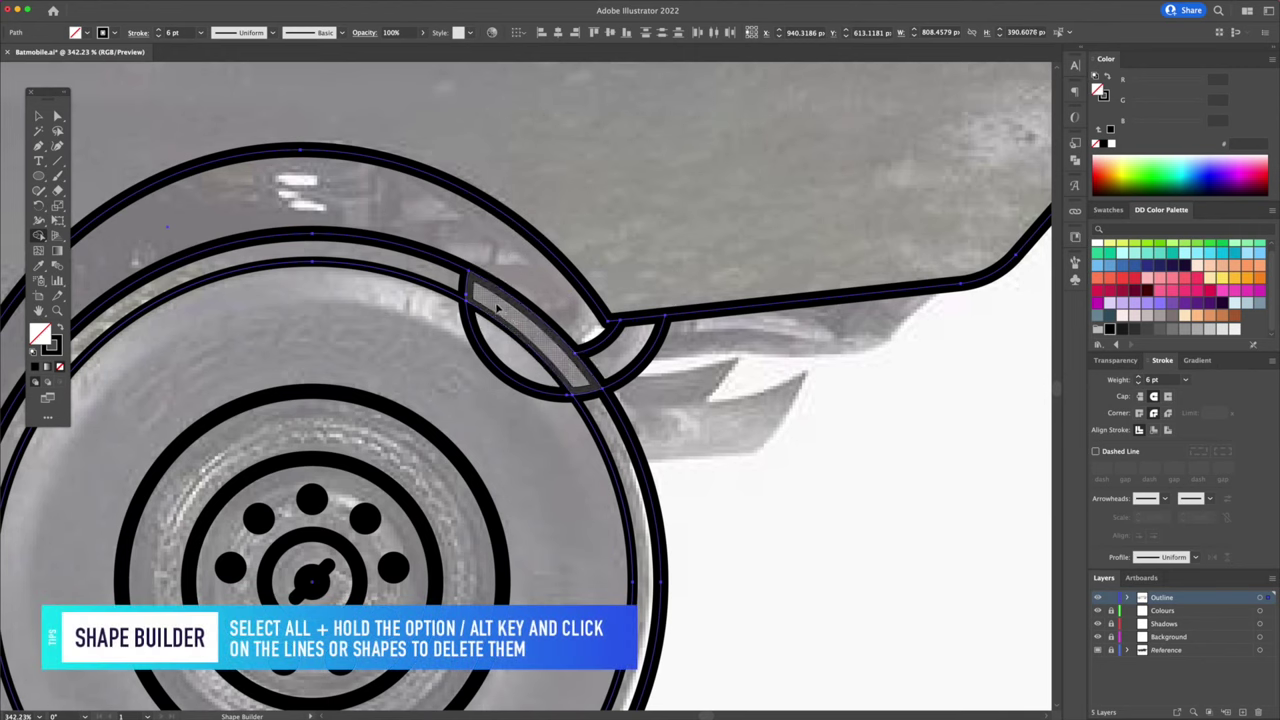
alt+click(483, 350)
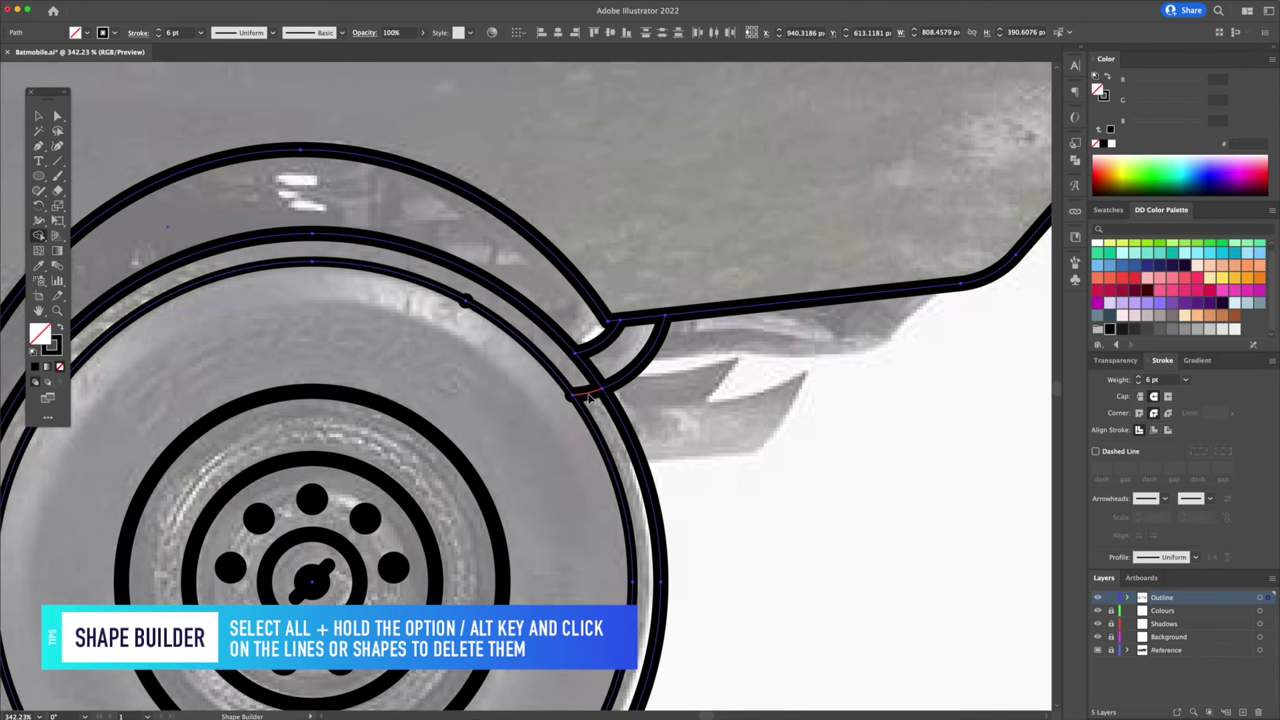
key(v)
key(super+shift+a)
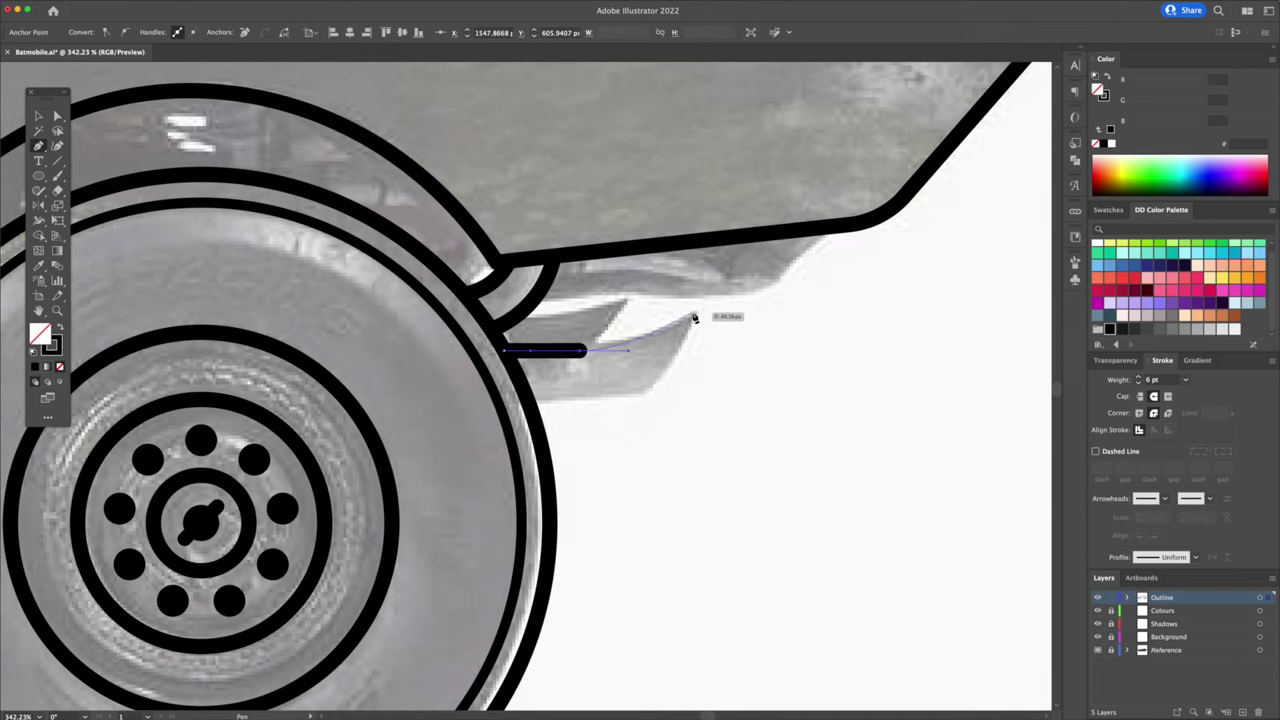
Trace the lower pointed tip behind the rear tyre and round its bottom corner.
drag(694, 317, 620, 418)
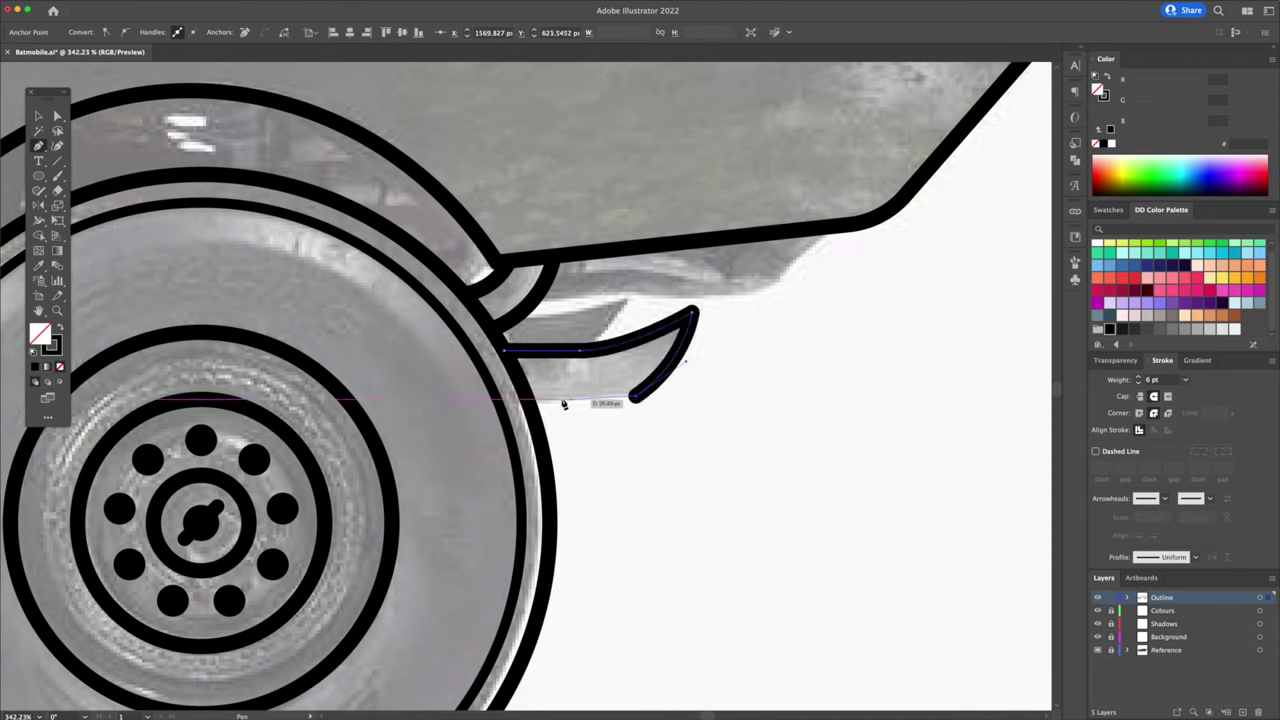
click(531, 404)
key(a)
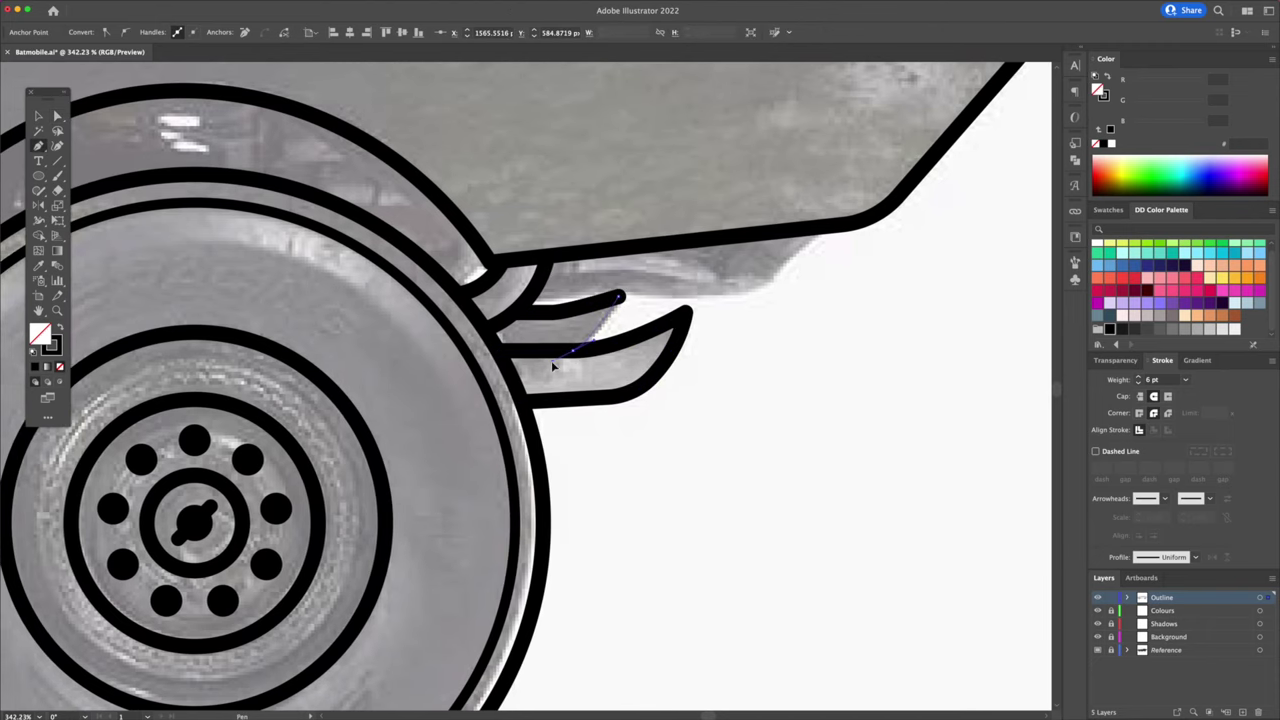
Outline the upper pointed tip behind the rear tyre and the slanted piece beneath the rear panel's lower edge.
scroll(760, 388, down, 1)
key(p)
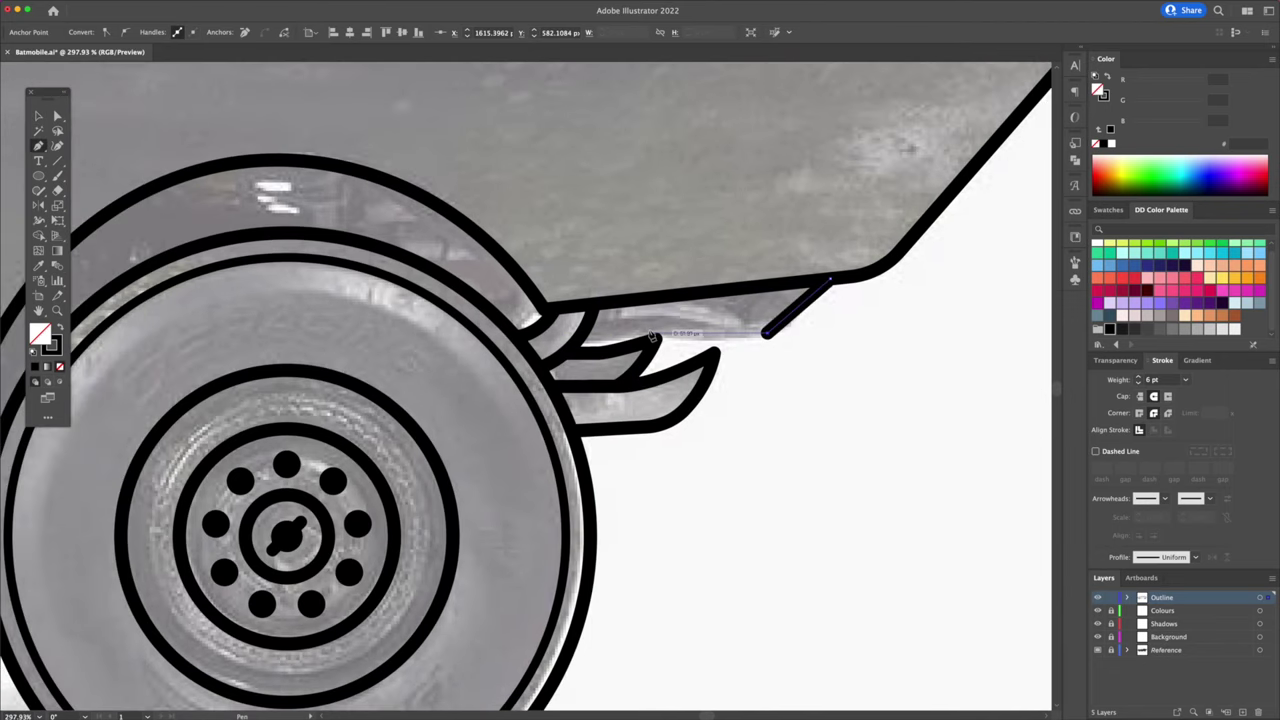
click(583, 336)
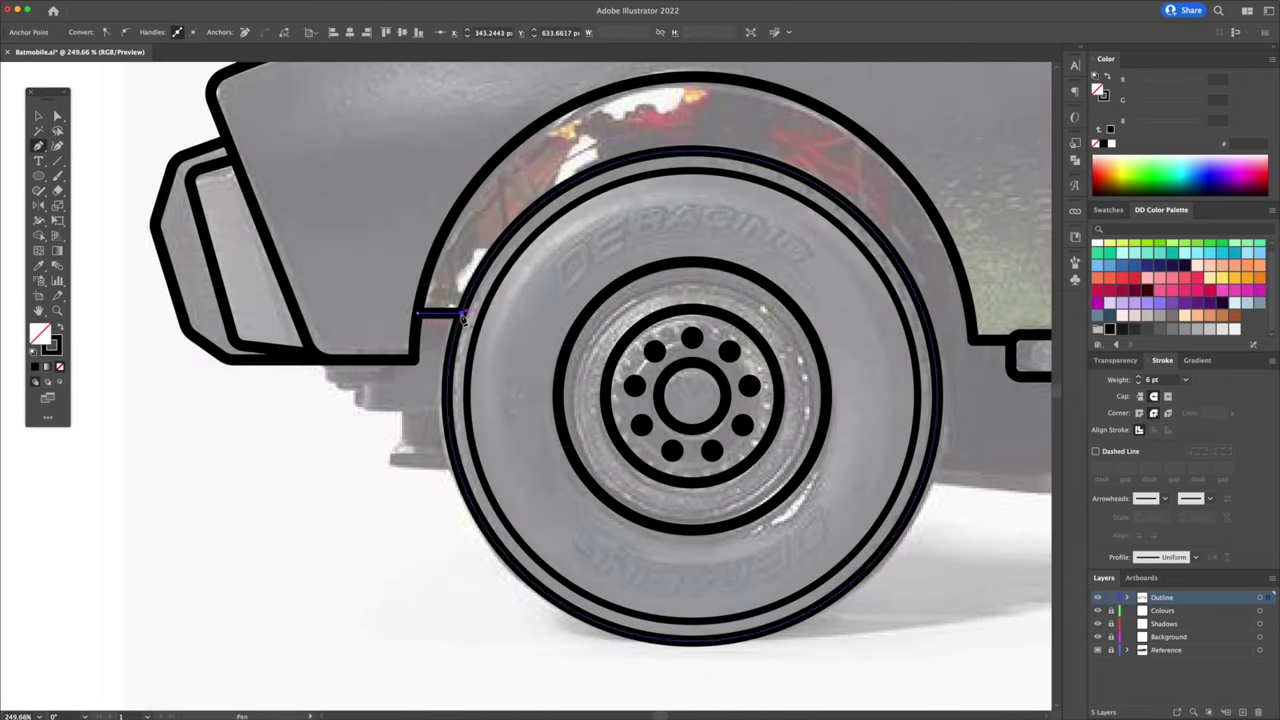
Finish the short line between the front arch and tyre, and trace the stepped bracket below the front bumper.
key(Escape)
click(325, 359)
click(325, 381)
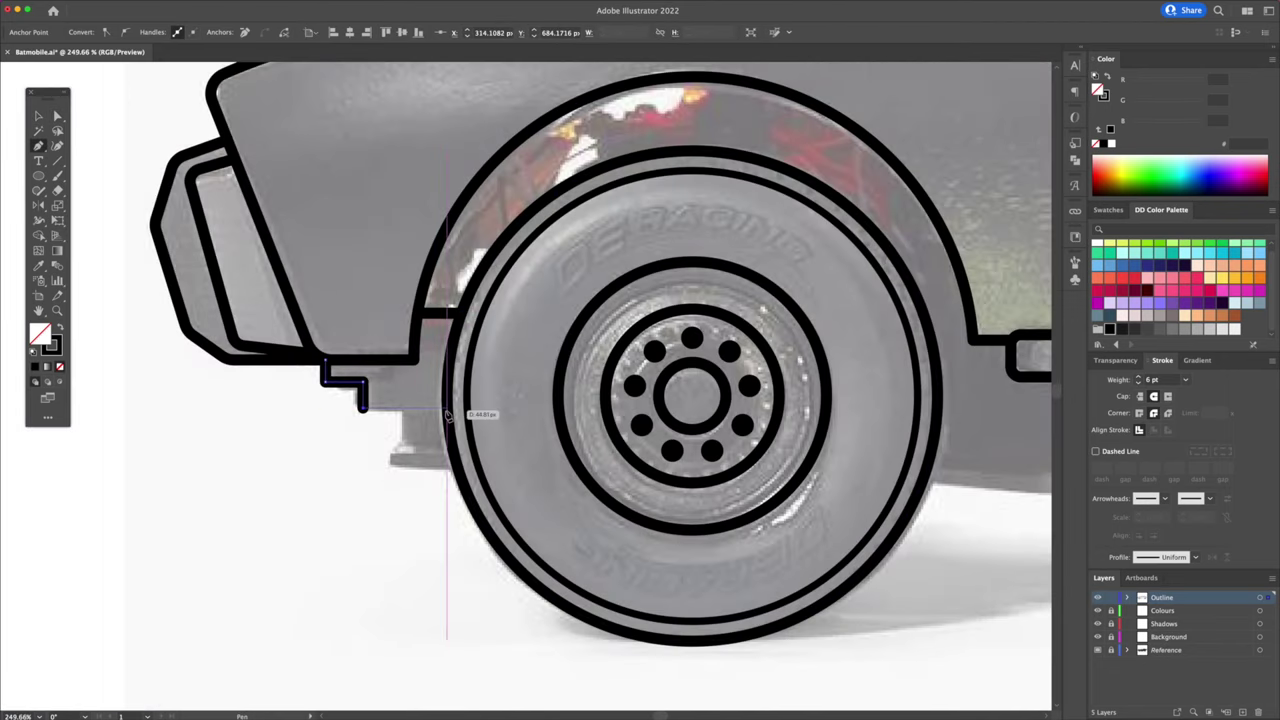
click(447, 408)
super+click(430, 432)
Outline the lower block beneath the stepped front bracket, extending back to the front tyre.
click(402, 408)
click(402, 439)
click(447, 439)
super+click(414, 464)
click(402, 439)
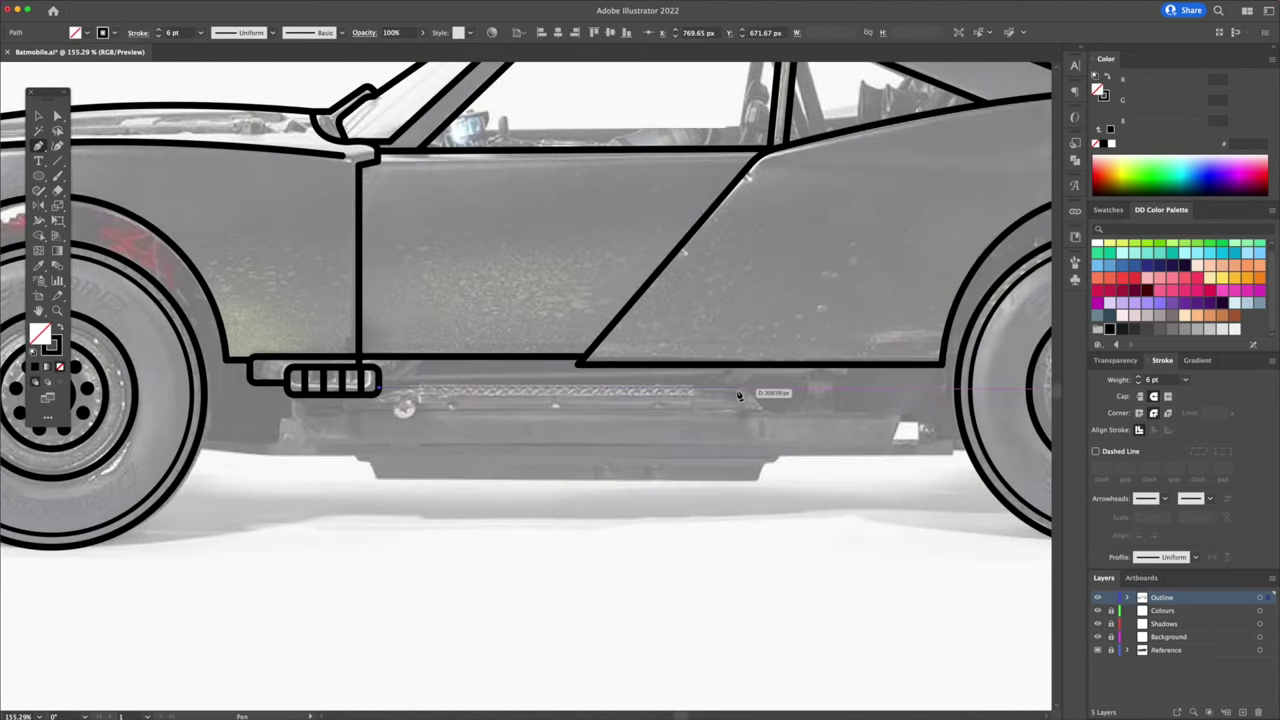
Trace the line beneath the door from the side exhaust rearward, angling up to the body's lower edge.
click(743, 387)
click(764, 367)
super+click(749, 446)
Draw a long rectangle for the underbody side rail and slant its rear end.
drag(39, 176, 114, 176)
mouse_move(344, 410)
mouse_down()
mouse_move(907, 449)
mouse_move(889, 449)
mouse_up()
key(a)
click(872, 490)
Draw narrower bars beneath the side rail and slant the rear end of the bottom one.
key(m)
mouse_move(357, 449)
mouse_down()
mouse_move(783, 460)
mouse_move(724, 472)
mouse_up()
key(v)
drag(569, 472, 571, 480)
key(a)
drag(783, 480, 765, 480)
click(745, 504)
Move the bottom bar's front corners inward so its front end slants.
scroll(343, 476, up, 5)
drag(388, 429, 433, 429)
drag(388, 488, 466, 488)
click(480, 528)
Draw a short diagonal line from the rear end of the sill line down to the side rail.
scroll(480, 528, down, 3)
drag(887, 526, 602, 528)
key(p)
click(766, 361)
click(803, 398)
key(v)
click(313, 386)
Trace the stepped support from beneath the side exhaust to the front end of the side rail.
scroll(335, 378, down, 3)
scroll(403, 386, up, 3)
key(p)
click(443, 357)
click(443, 392)
click(528, 392)
key(v)
Outline the box-shaped block in front of the side rail below the exhaust support.
key(p)
click(443, 392)
click(419, 392)
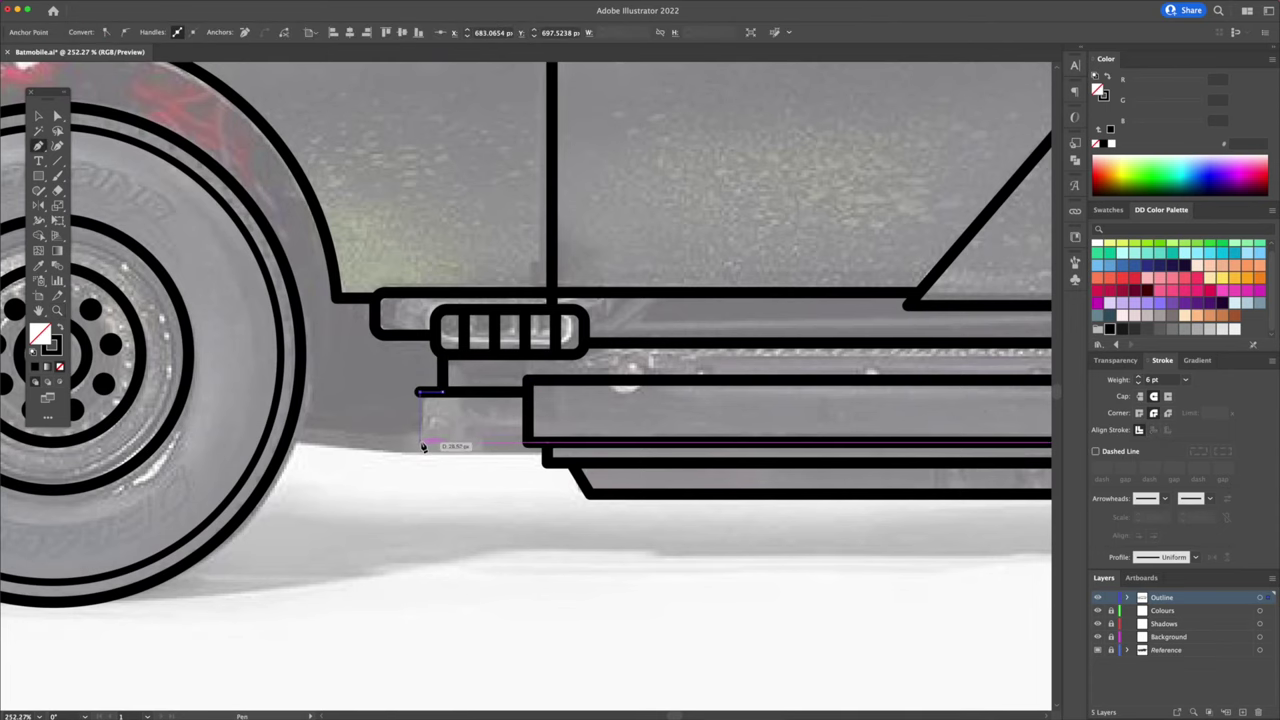
click(420, 443)
click(528, 443)
key(v)
click(480, 474)
Trace the underbody edge from the front tyre to the narrow bar, and outline the bar's extension toward the rear tyre.
key(p)
click(287, 437)
click(414, 458)
click(547, 459)
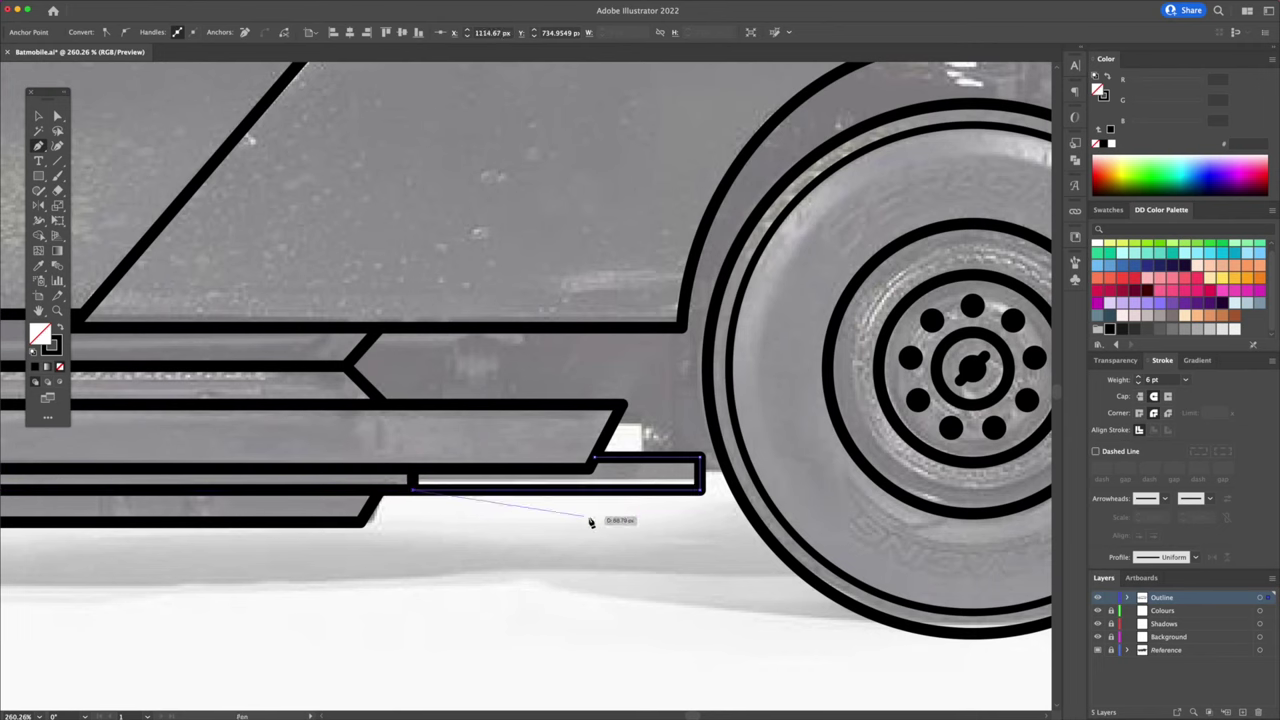
click(641, 536)
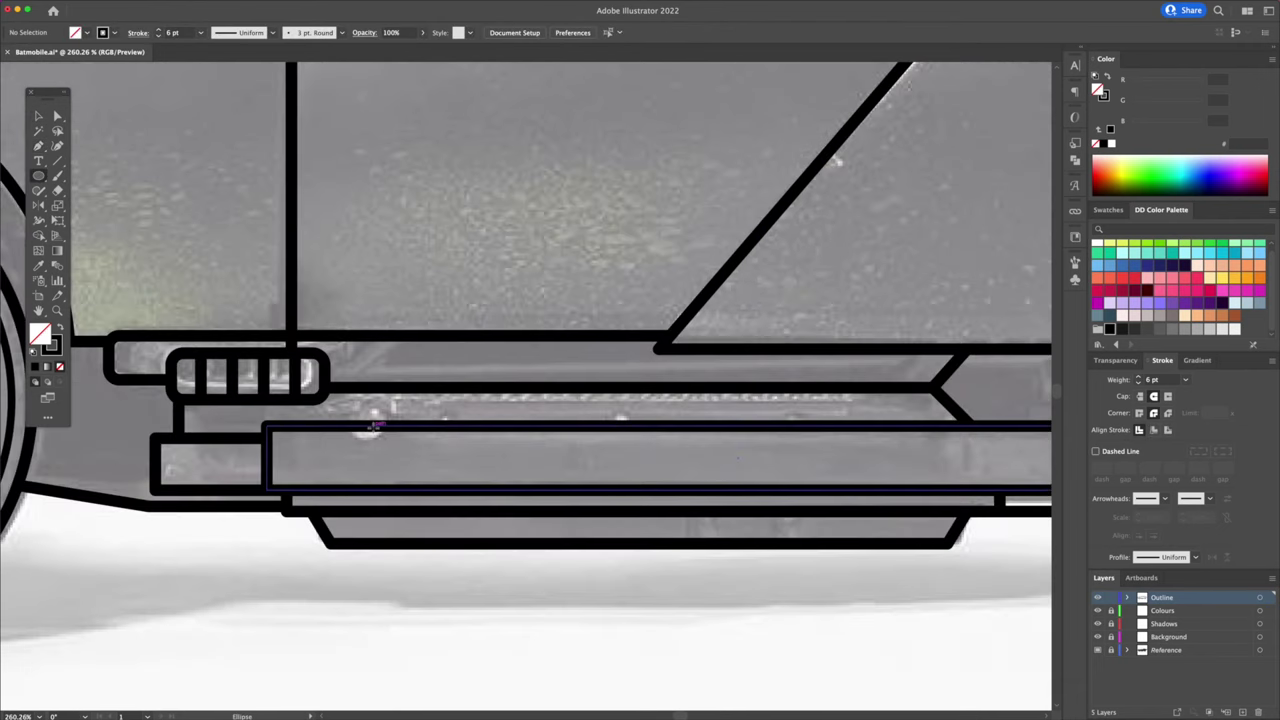
Draw a circle about 22 px wide on the side rail's upper edge, just behind the side exhaust.
drag(372, 427, 401, 428)
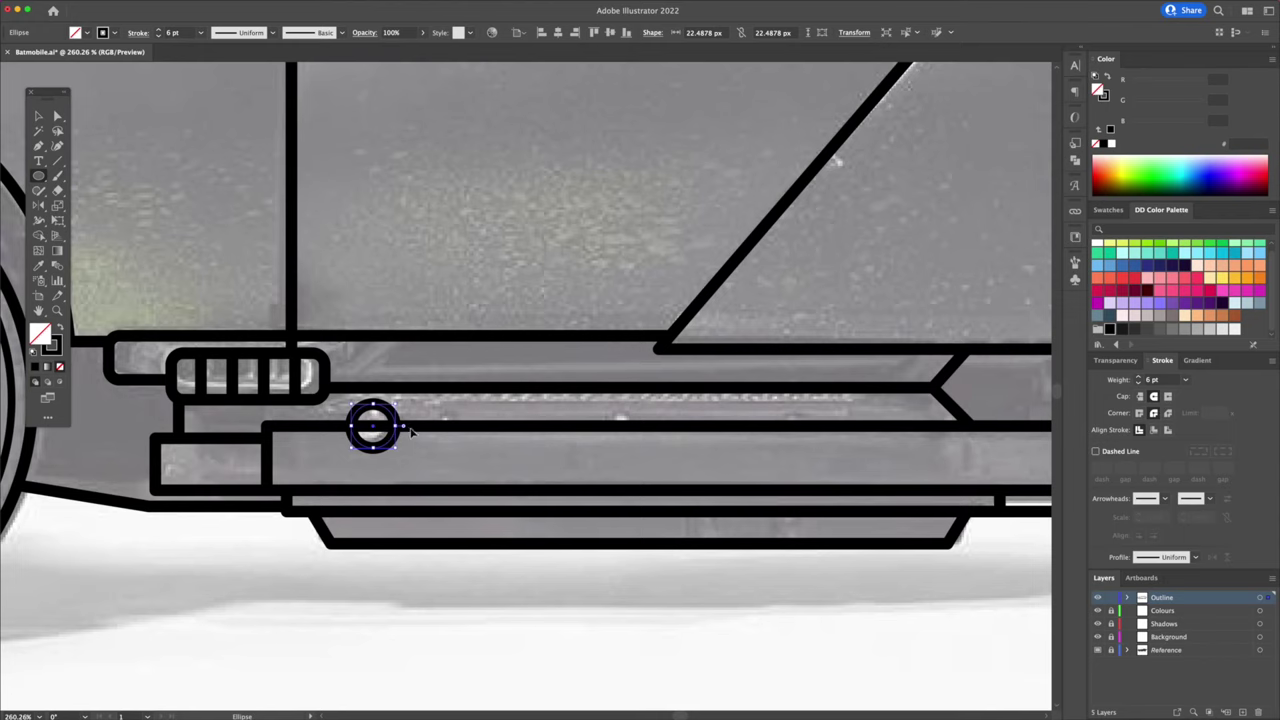
key(v)
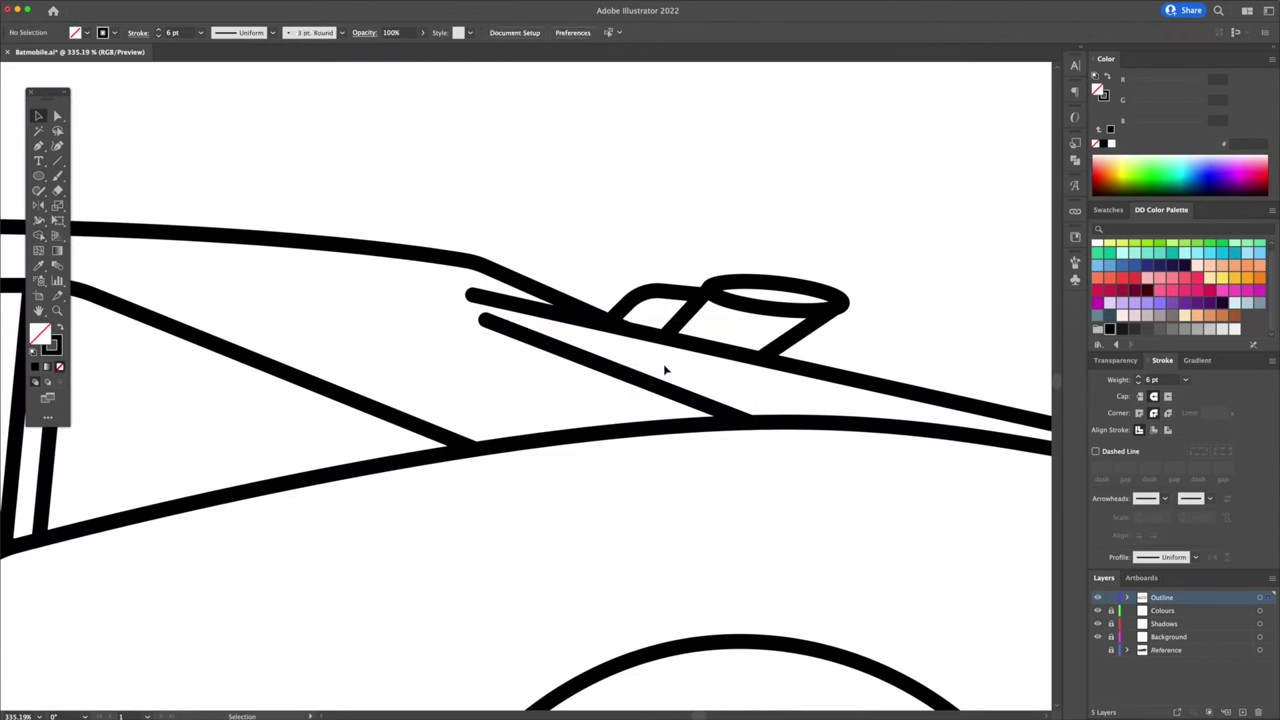
Taper the front ends of the two crease lines below the rear roof edge to points with the Width tool.
click(643, 385)
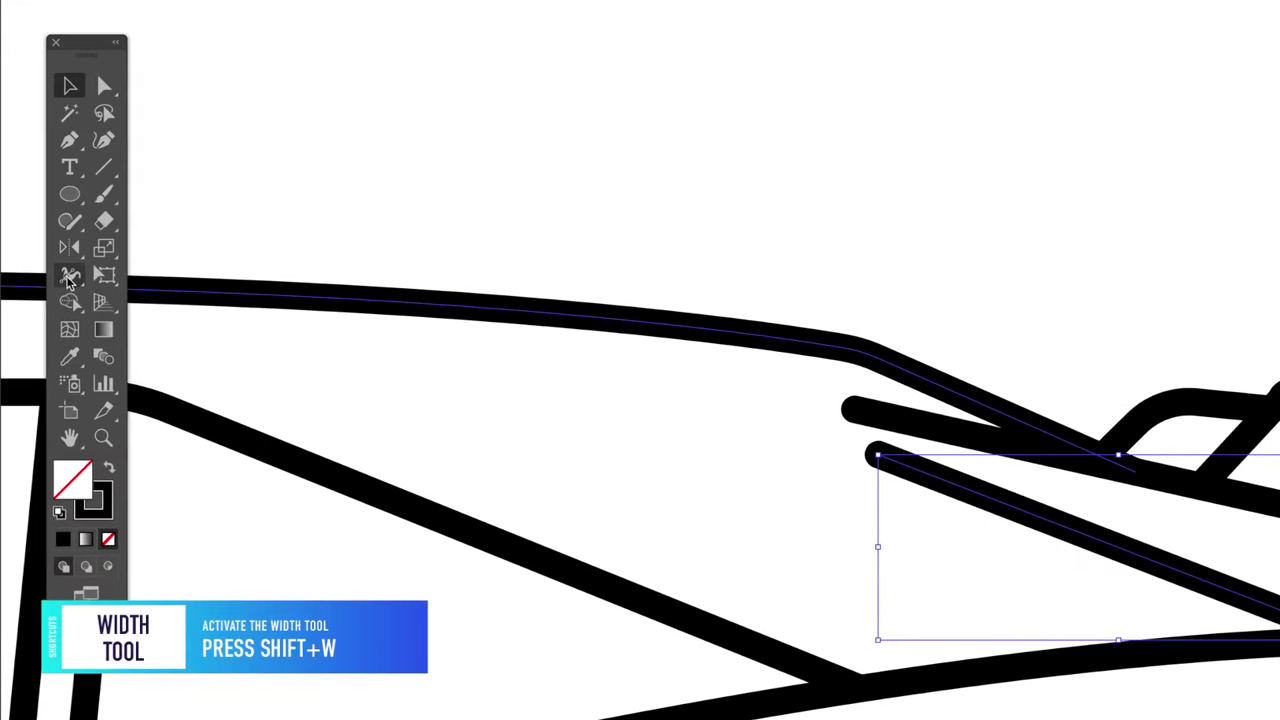
key(shift+w)
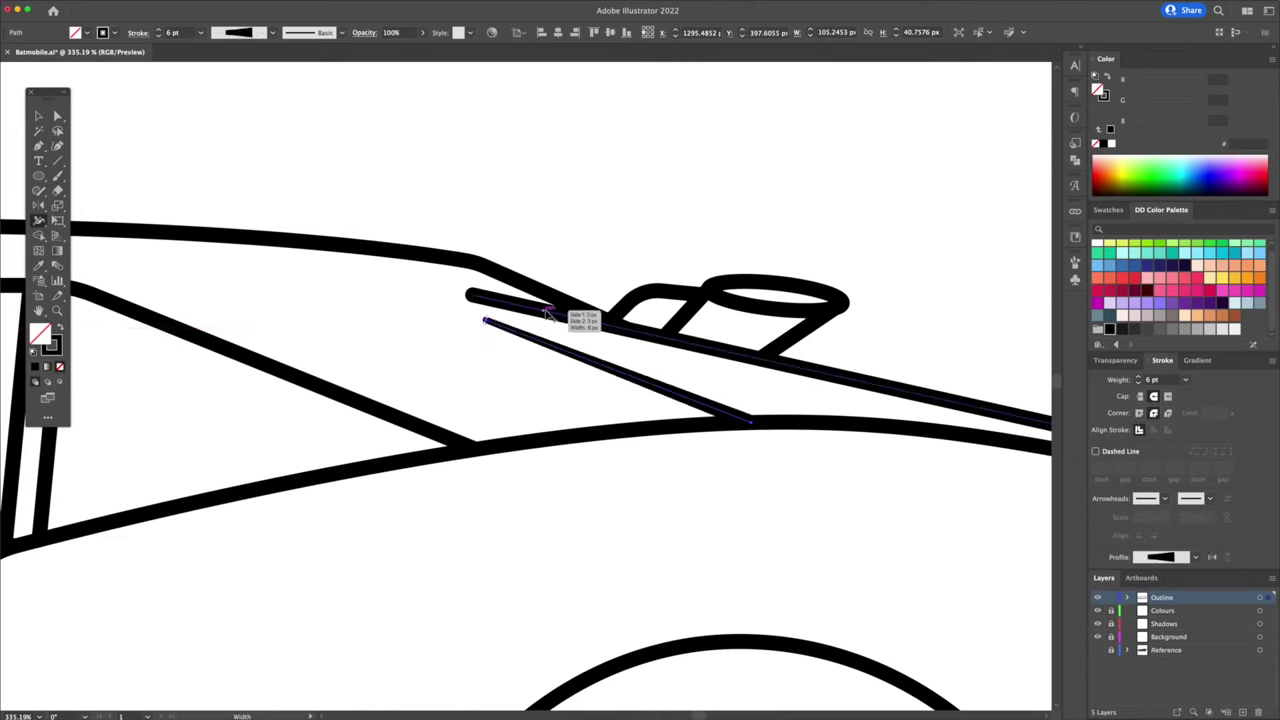
mouse_move(546, 311)
mouse_down()
mouse_move(547, 322)
mouse_move(610, 325)
mouse_up()
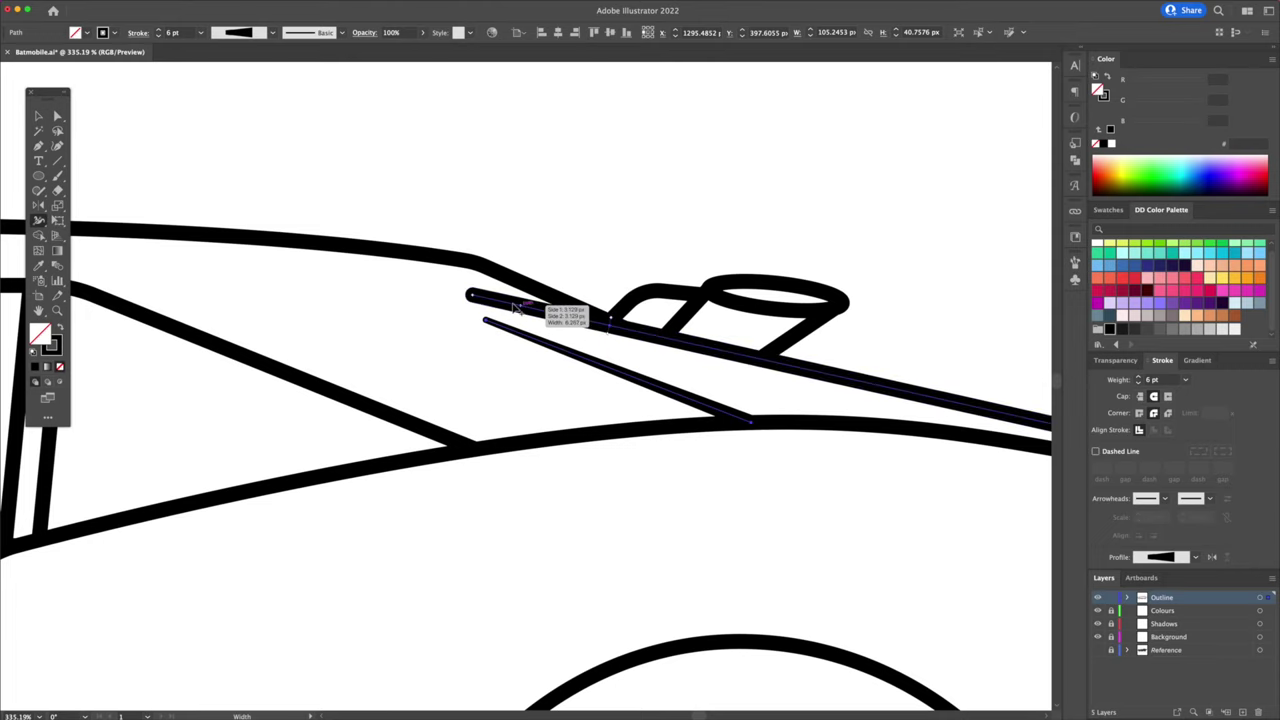
mouse_move(471, 305)
mouse_down()
mouse_move(471, 294)
mouse_move(620, 326)
mouse_move(578, 312)
mouse_up()
key(v)
click(583, 249)
Taper the rear end of the fender crease above the front wheel arch with the Width tool.
click(529, 350)
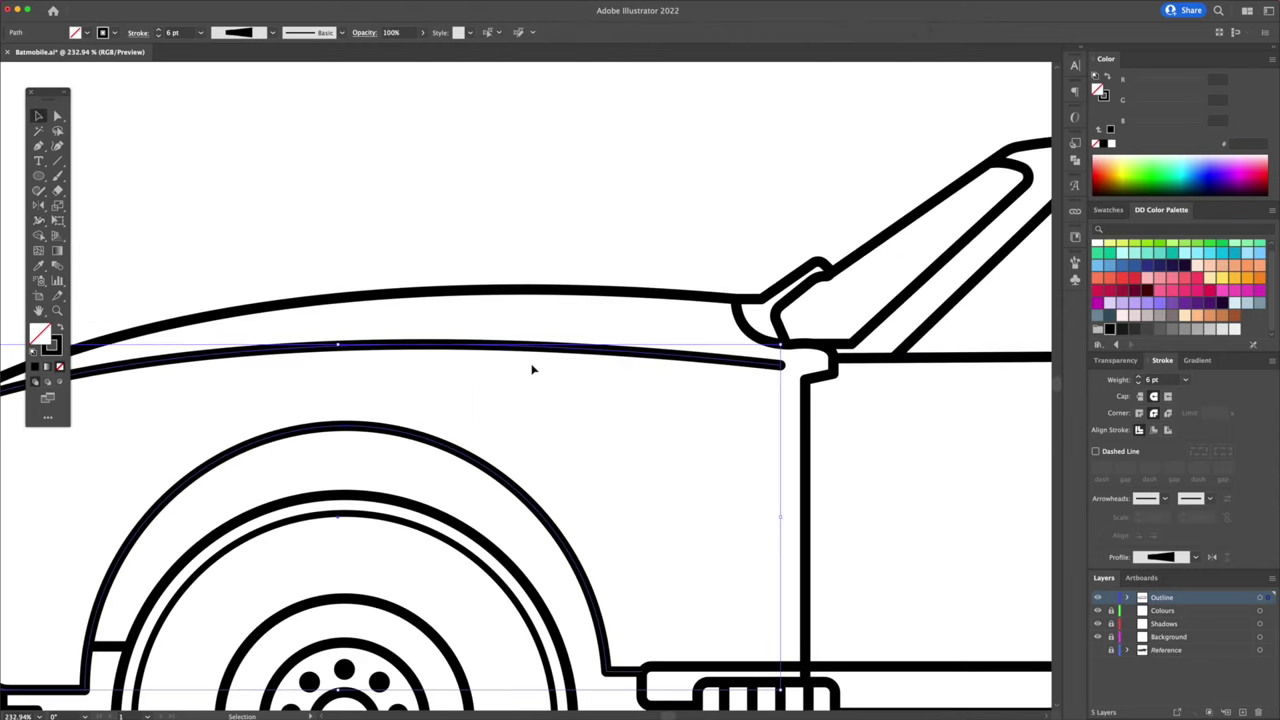
click(40, 222)
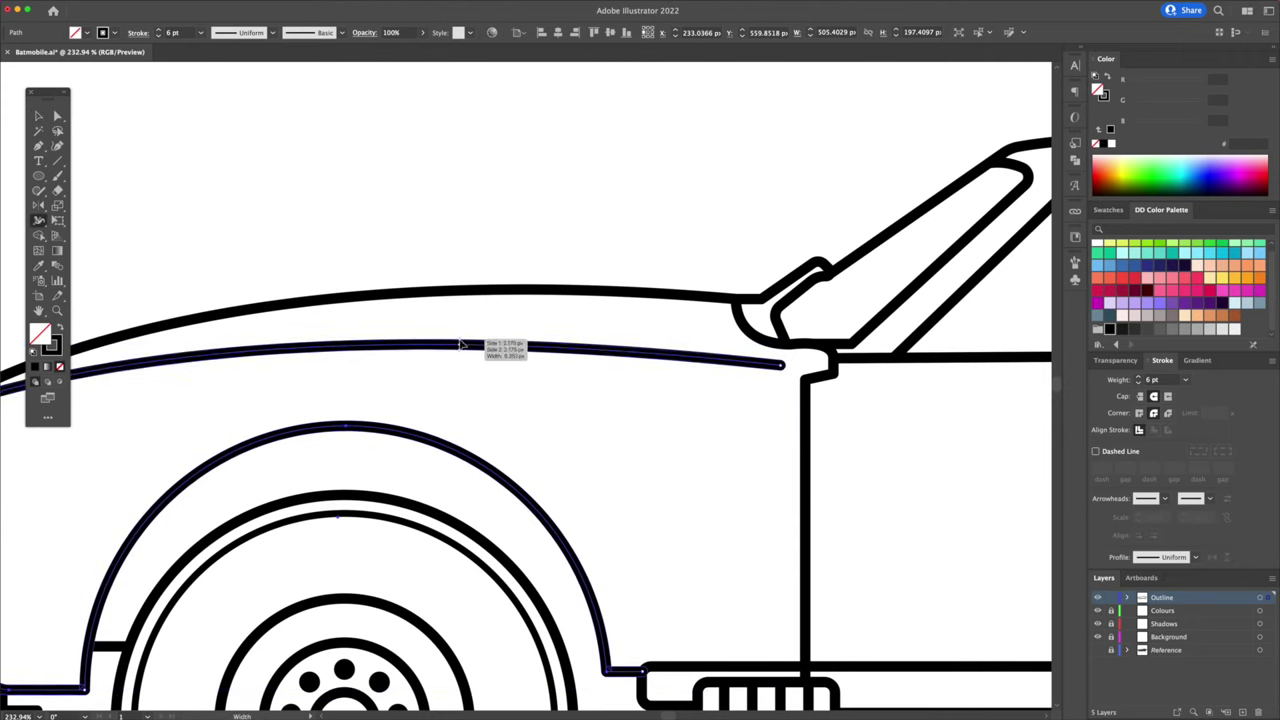
click(460, 344)
drag(781, 367, 765, 371)
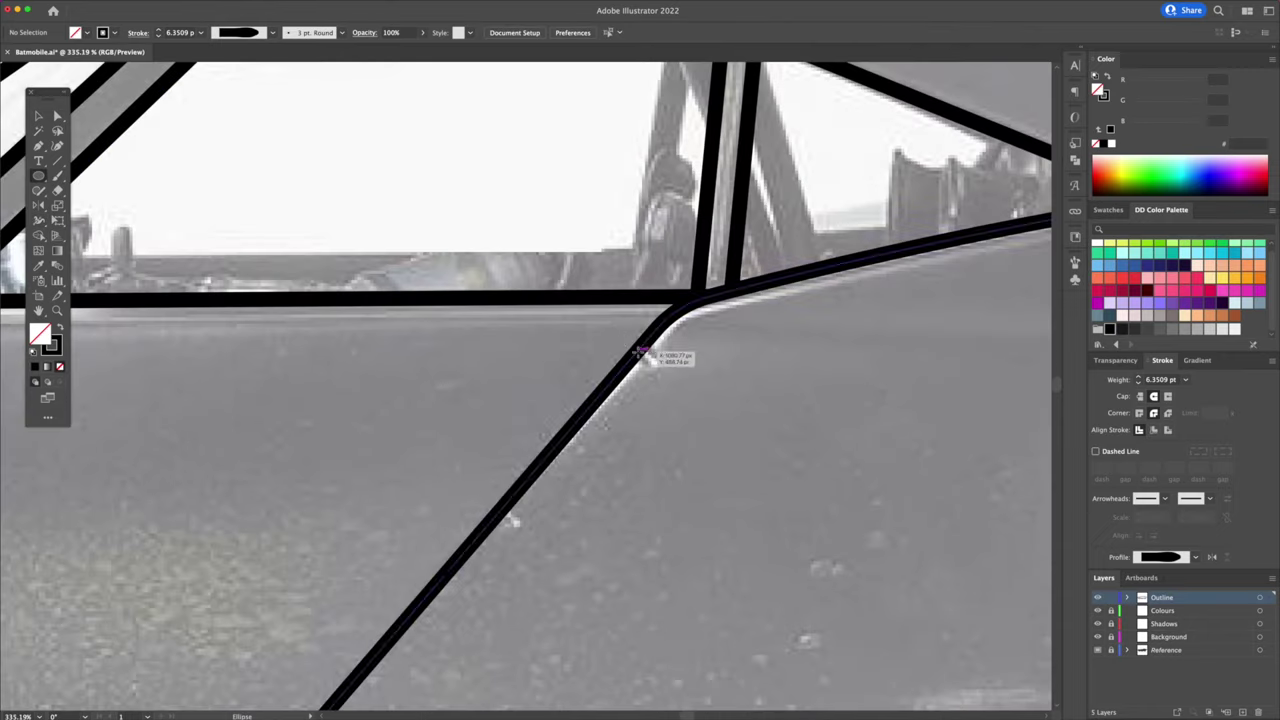
Place three equal small circles with the outline's stroke style along the slanted rear edge of the door.
mouse_move(651, 357)
mouse_down()
mouse_move(624, 340)
mouse_move(658, 375)
mouse_move(511, 534)
mouse_up()
key(i)
click(620, 380)
key(v)
drag(510, 535, 463, 548)
Use Shape Builder on the rear body panel and the three circles to cut semicircular notches into the panel's slanted edge.
shift+click(616, 325)
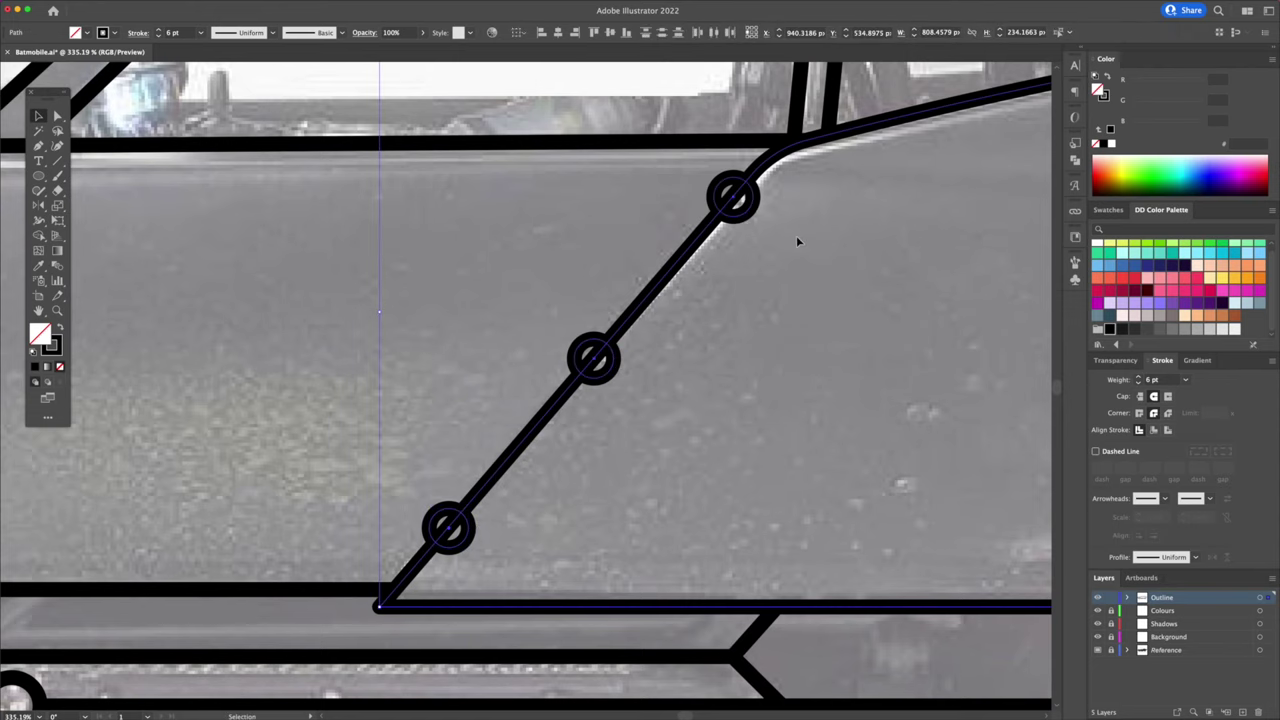
key(shift+m)
key(super+a)
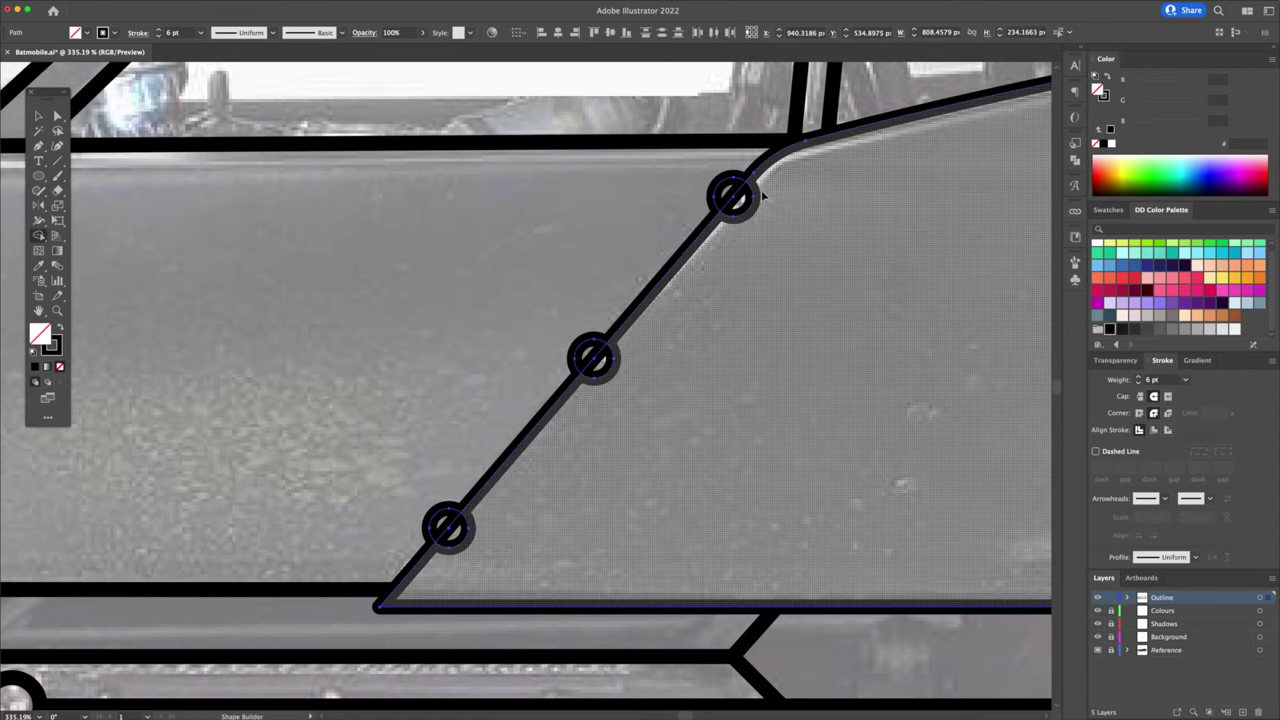
alt+click(727, 187)
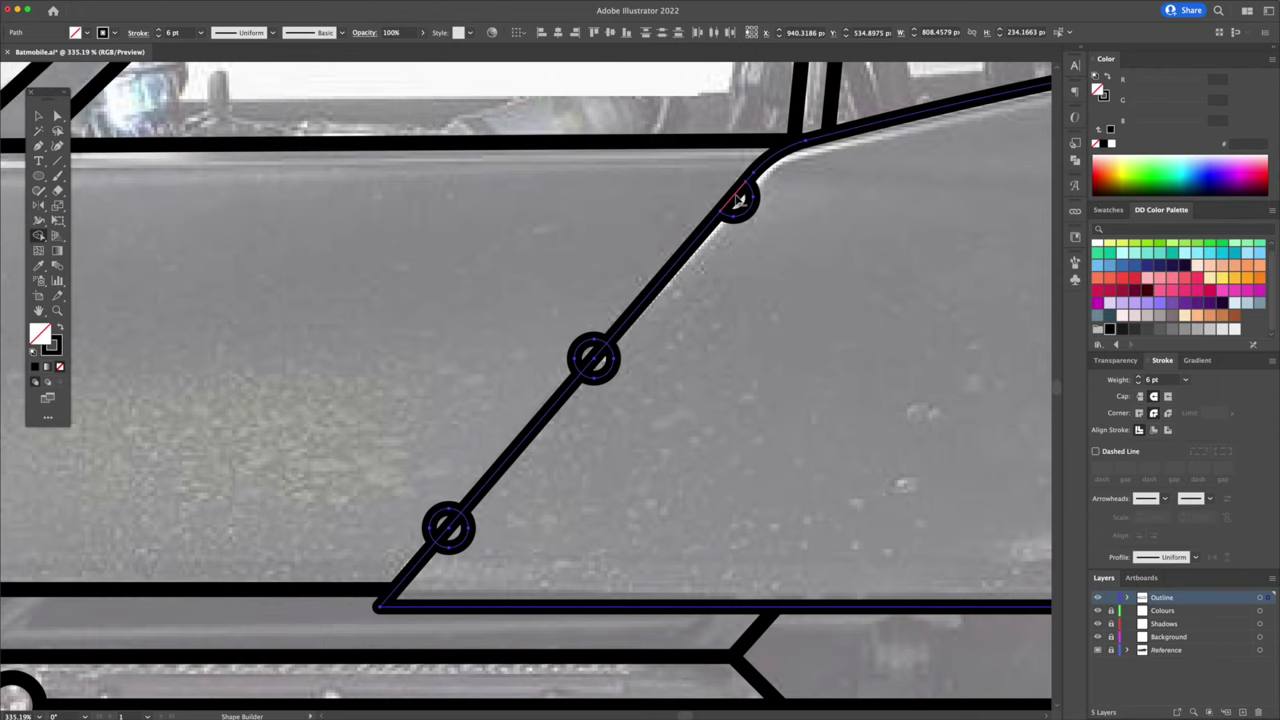
alt+click(587, 350)
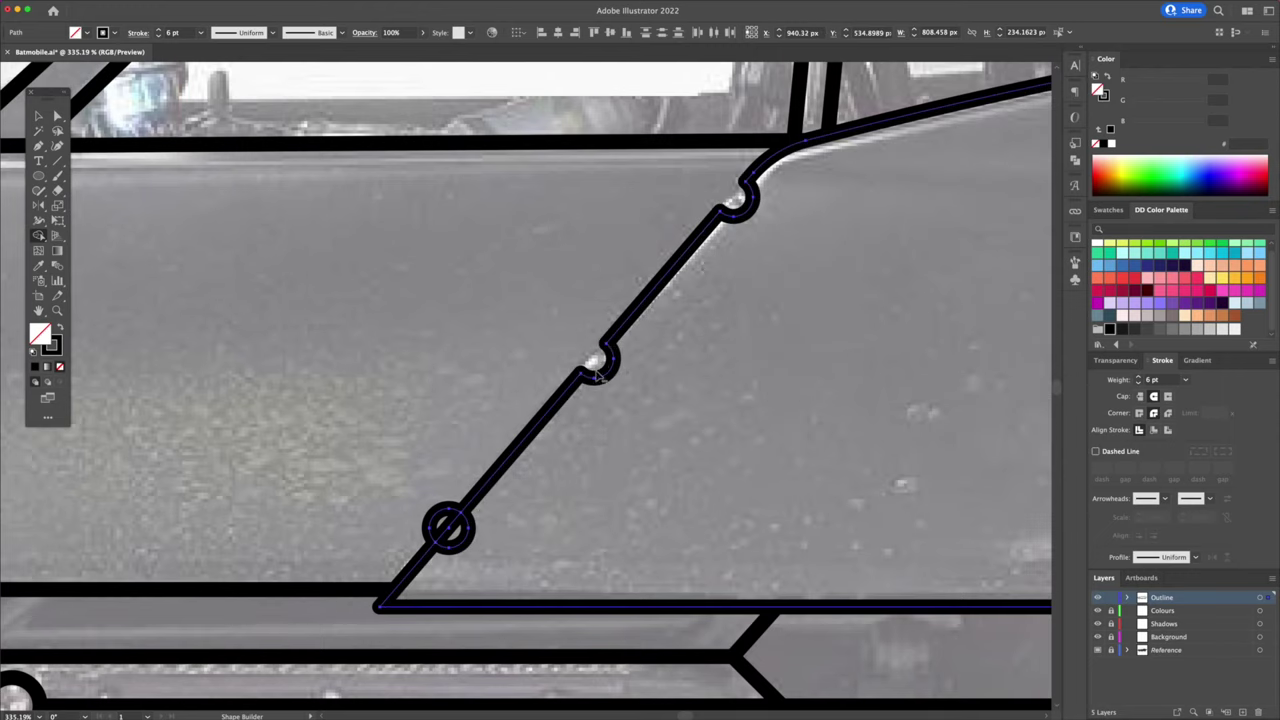
alt+click(439, 511)
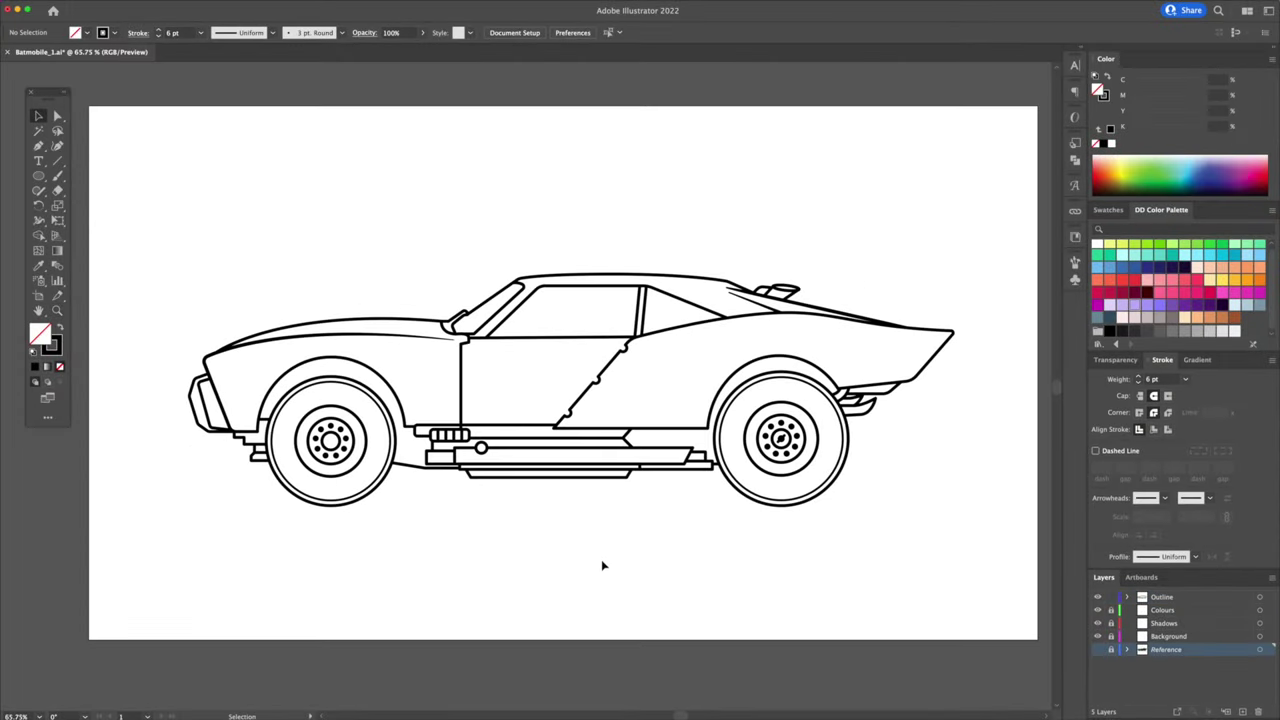
Create two layers above Outline and name them Wheel Outline and Wheel Colour, with Wheel Outline on top.
click(1160, 597)
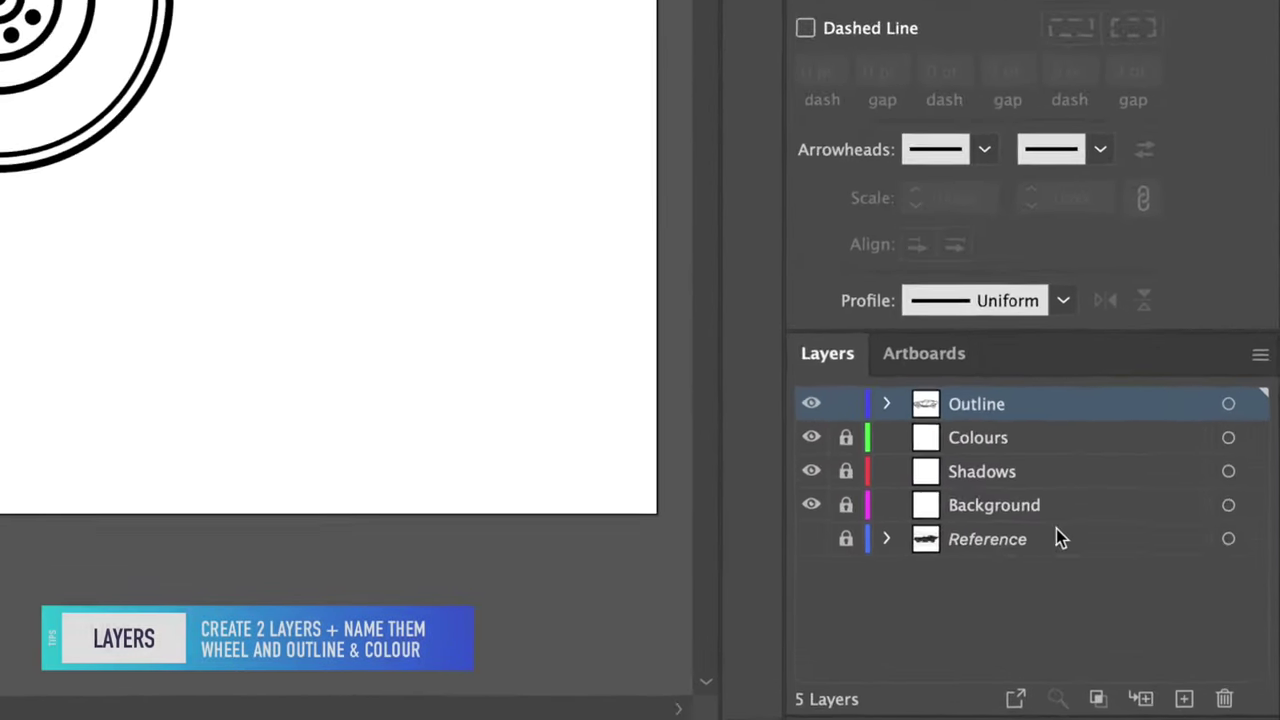
click(1177, 697)
click(1177, 697)
double_click(965, 384)
text(Wheel Outline)
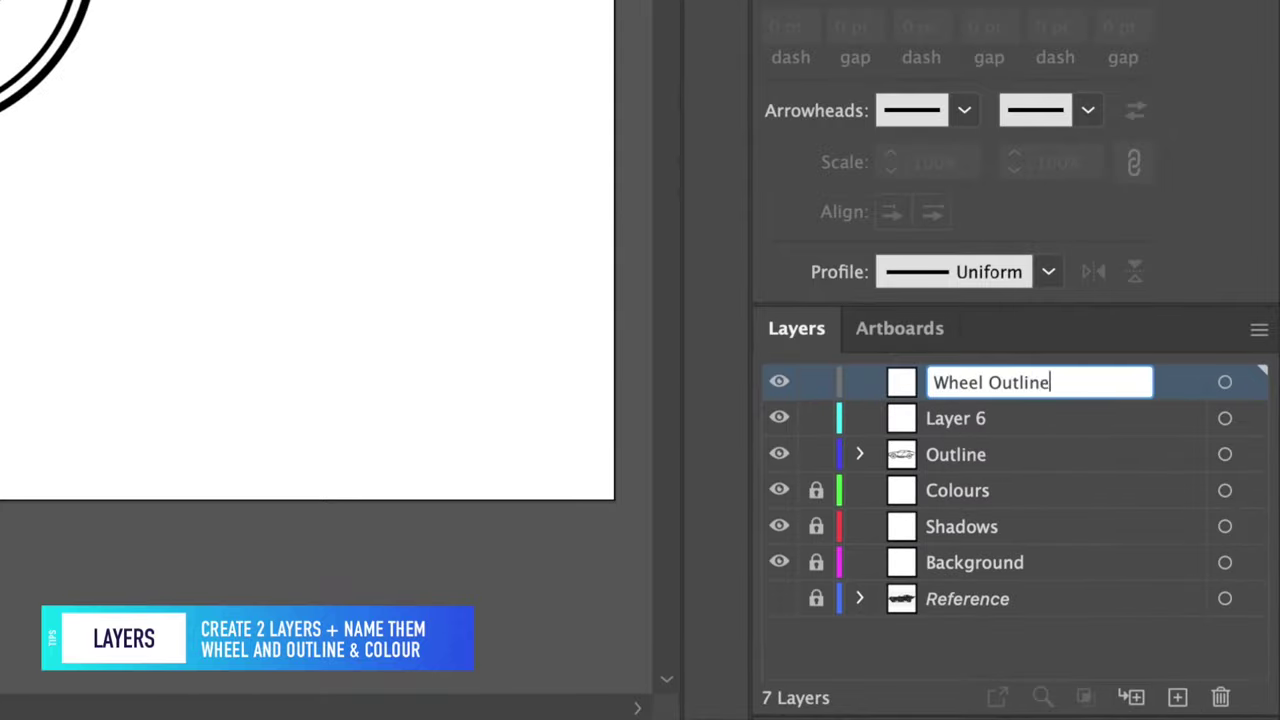
key(Return)
double_click(934, 419)
text(Wheel Colour)
key(Return)
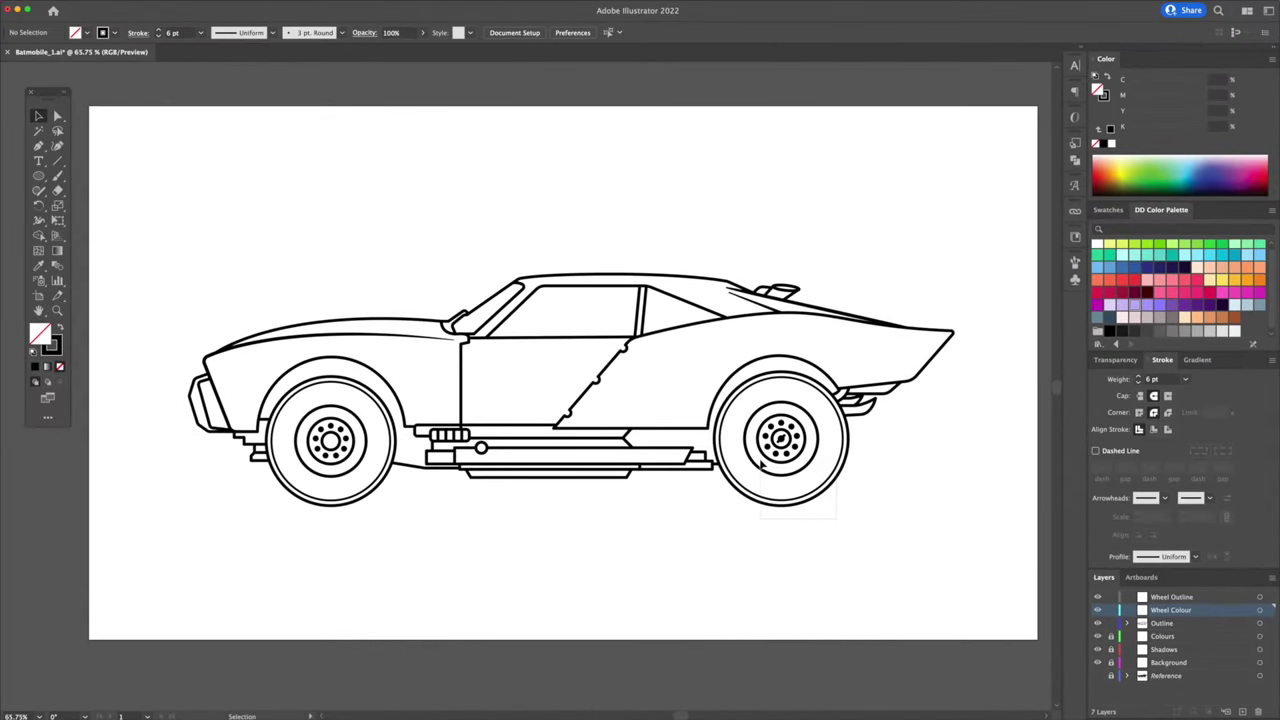
Move both complete wheels from the Outline layer to the Wheel Outline layer and hide that layer.
click(750, 407)
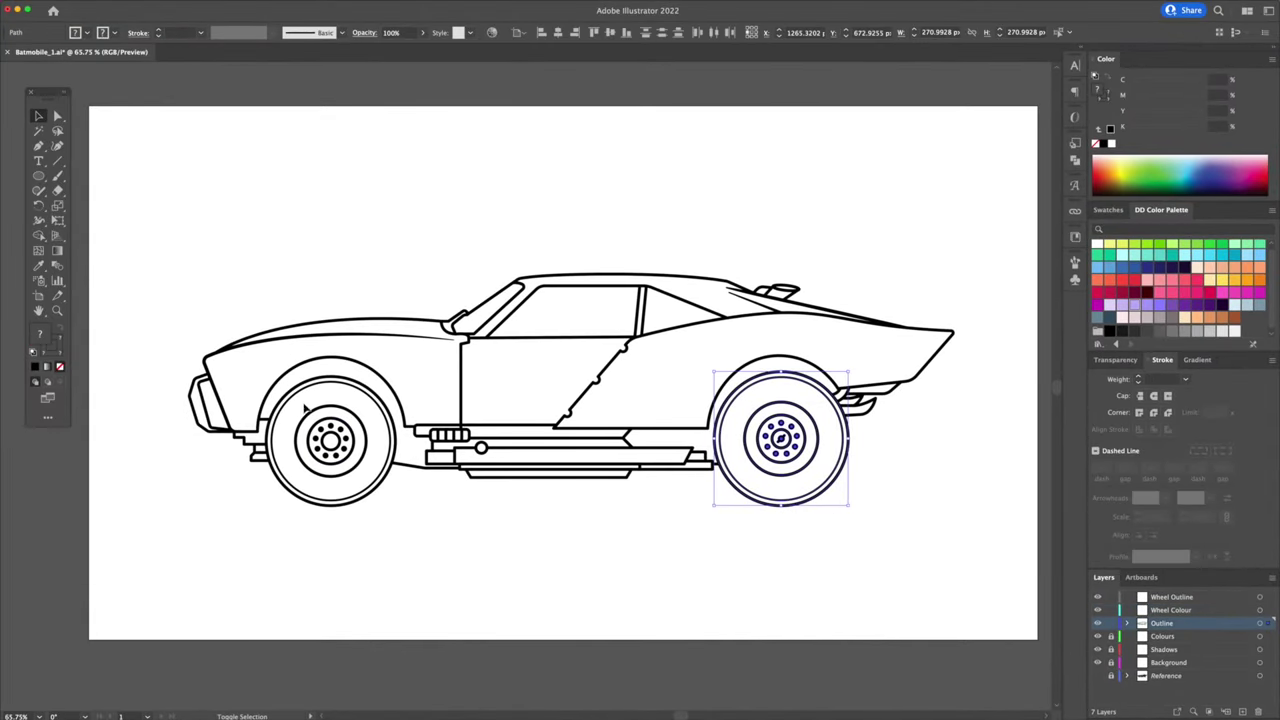
shift+click(366, 516)
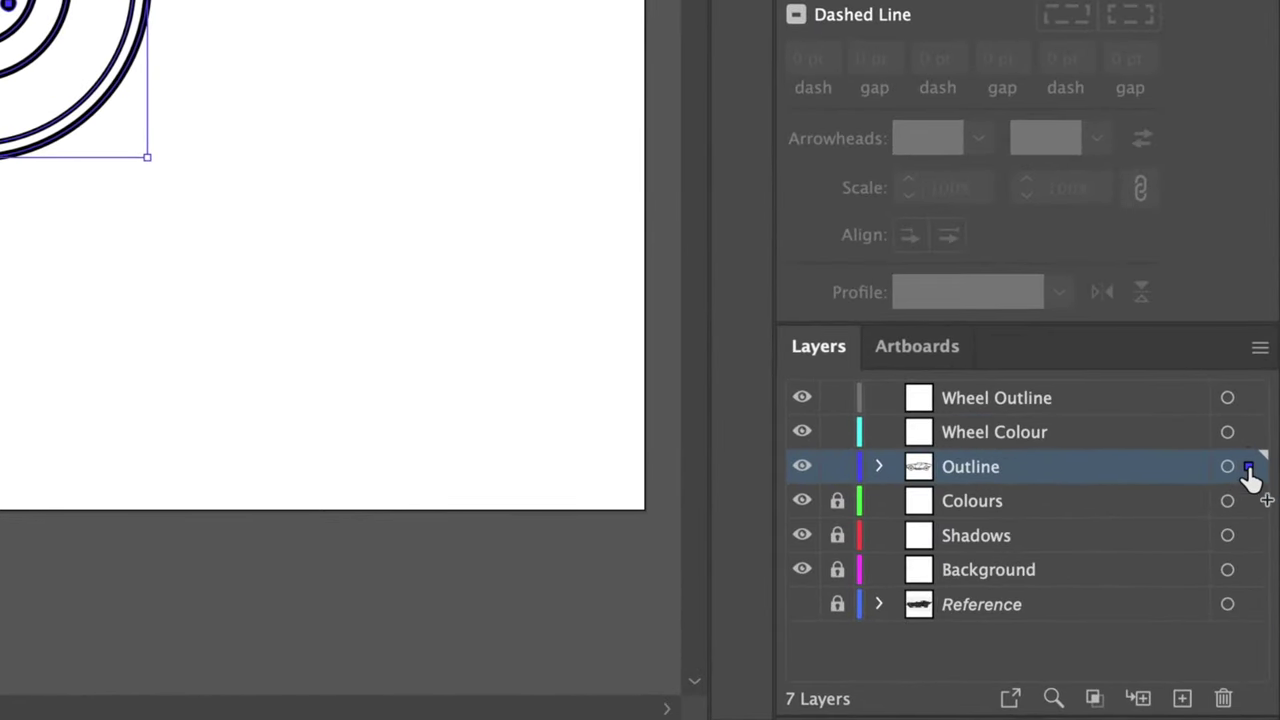
drag(1248, 469, 1248, 416)
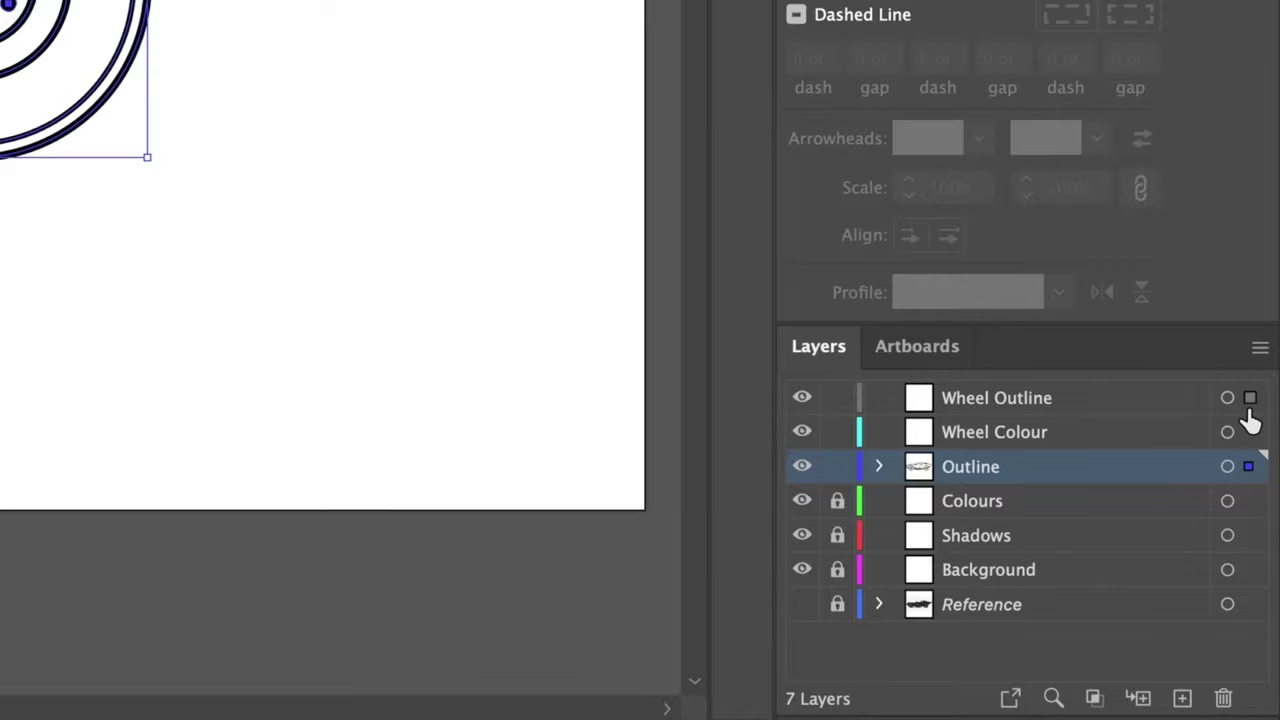
drag(1250, 420, 1250, 400)
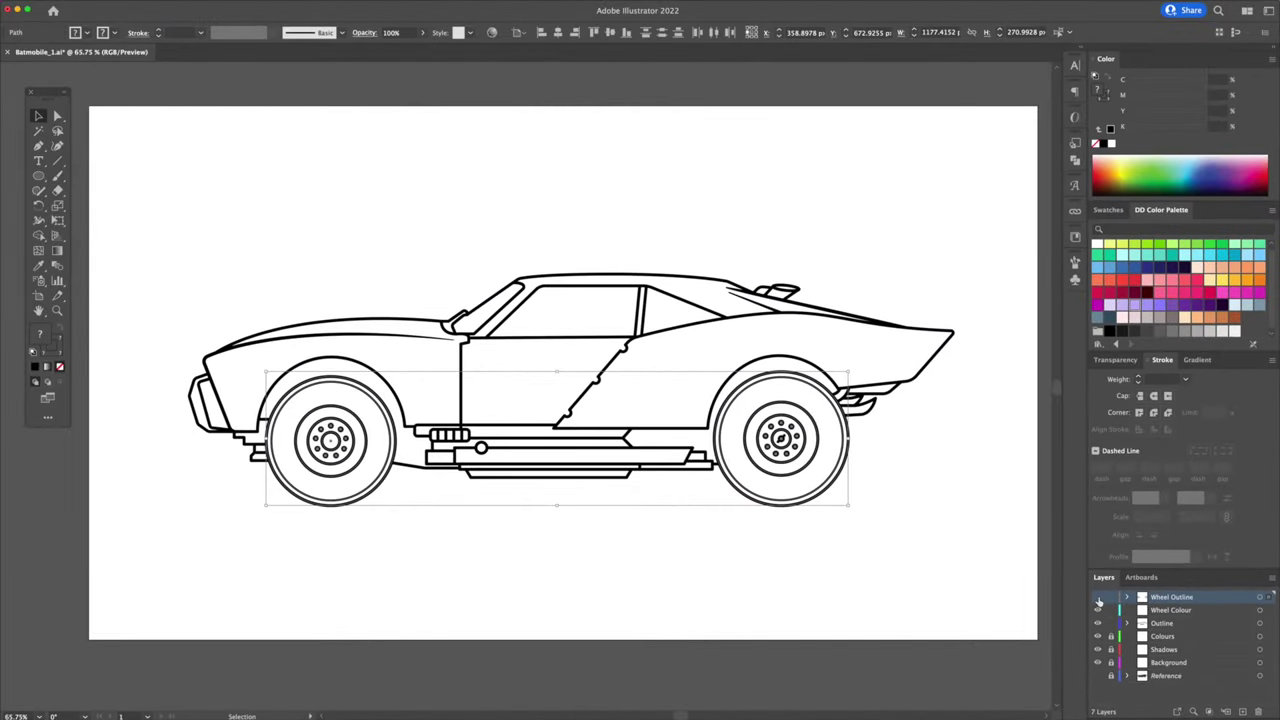
click(1098, 598)
Join the lowest rear fin's open end to the rear end of the underbody bar with a straight line.
key(p)
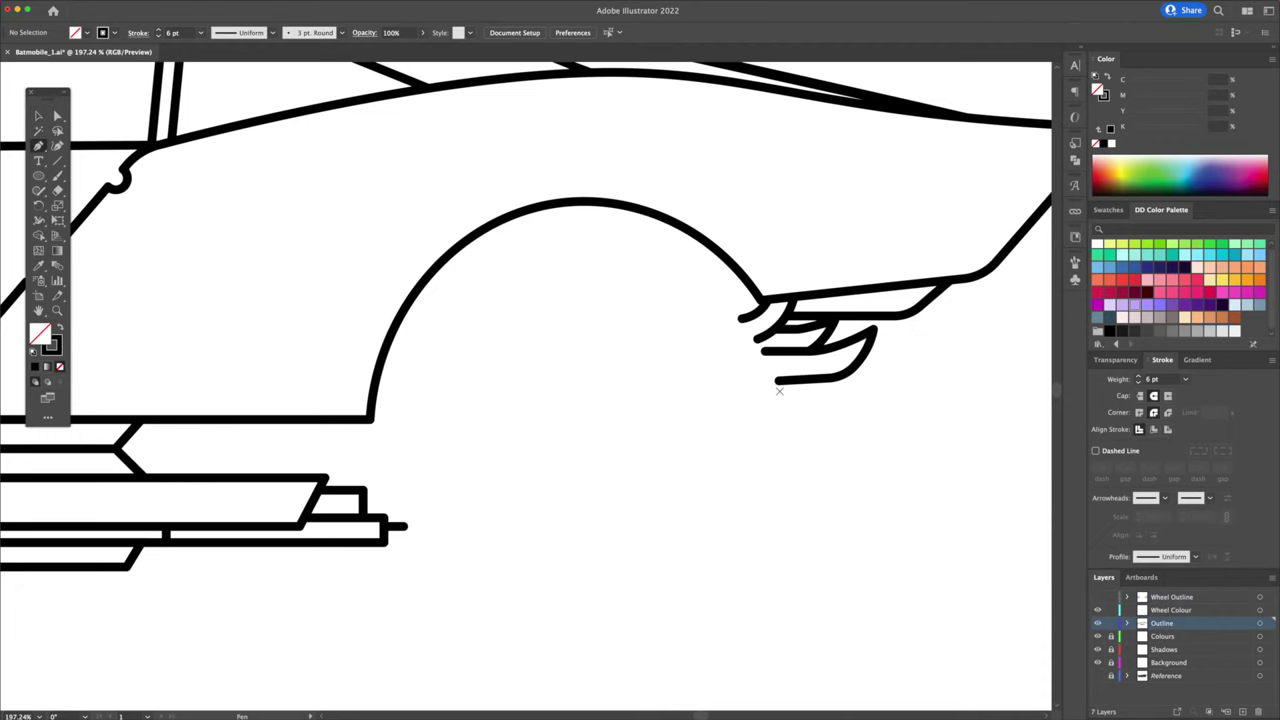
click(778, 381)
click(405, 526)
key(v)
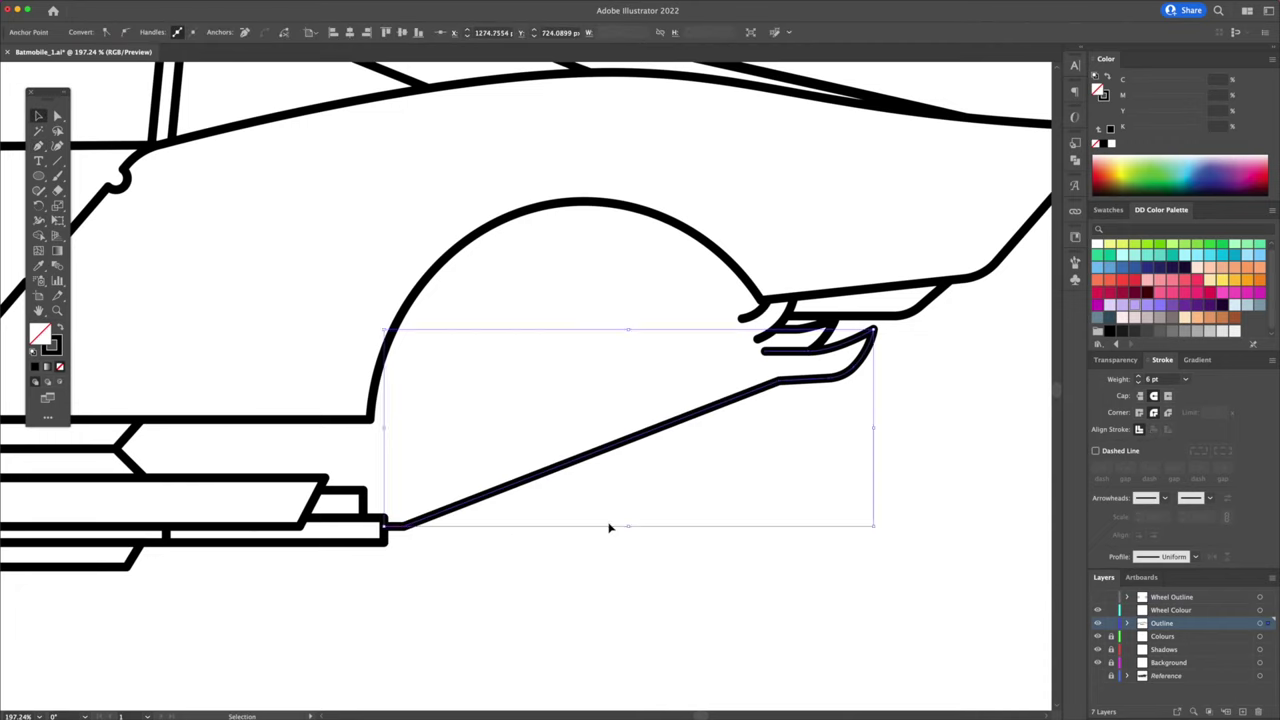
click(610, 527)
Connect the remaining open ends of the rear fins behind the rear wheel arch with short straight segments.
key(p)
click(742, 319)
click(758, 339)
click(765, 351)
click(758, 339)
click(823, 426)
key(p)
click(765, 352)
click(779, 381)
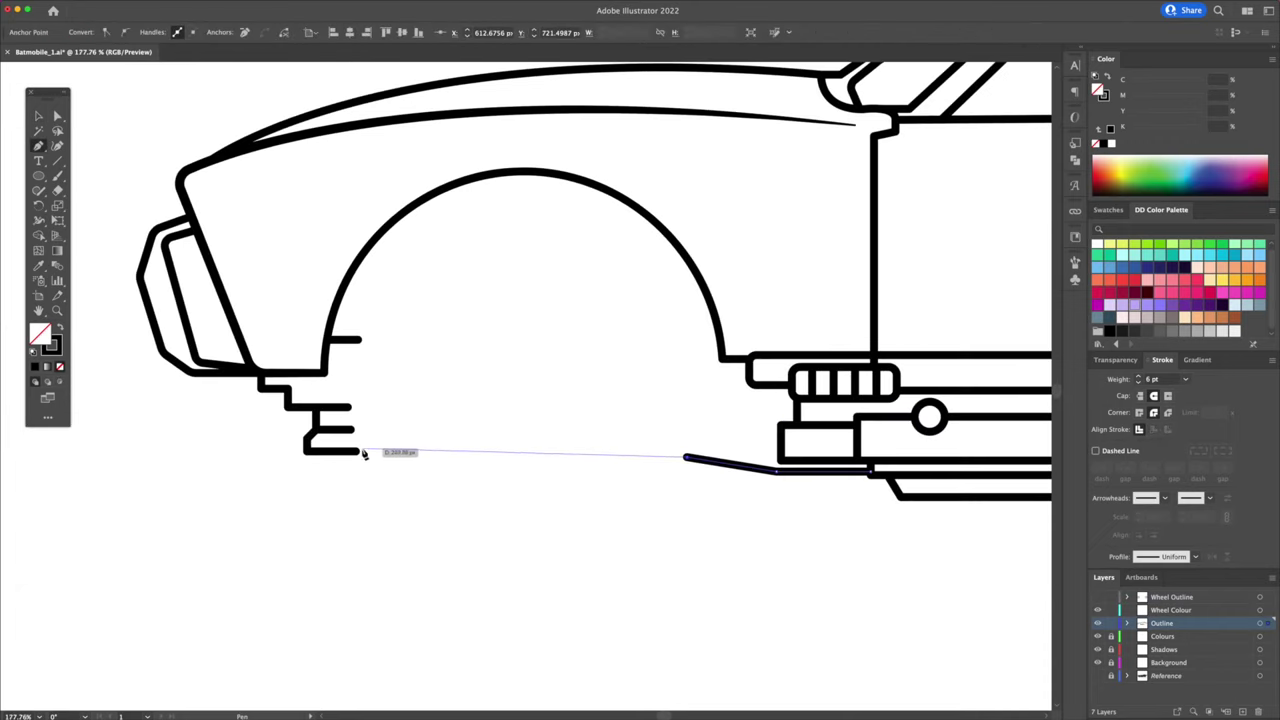
Join the front underbody line to the lower front bracket and connect the bracket's open ends up to the wheel arch.
click(356, 451)
click(358, 340)
click(349, 407)
click(351, 430)
click(355, 451)
key(v)
click(357, 471)
key(p)
click(349, 407)
click(351, 430)
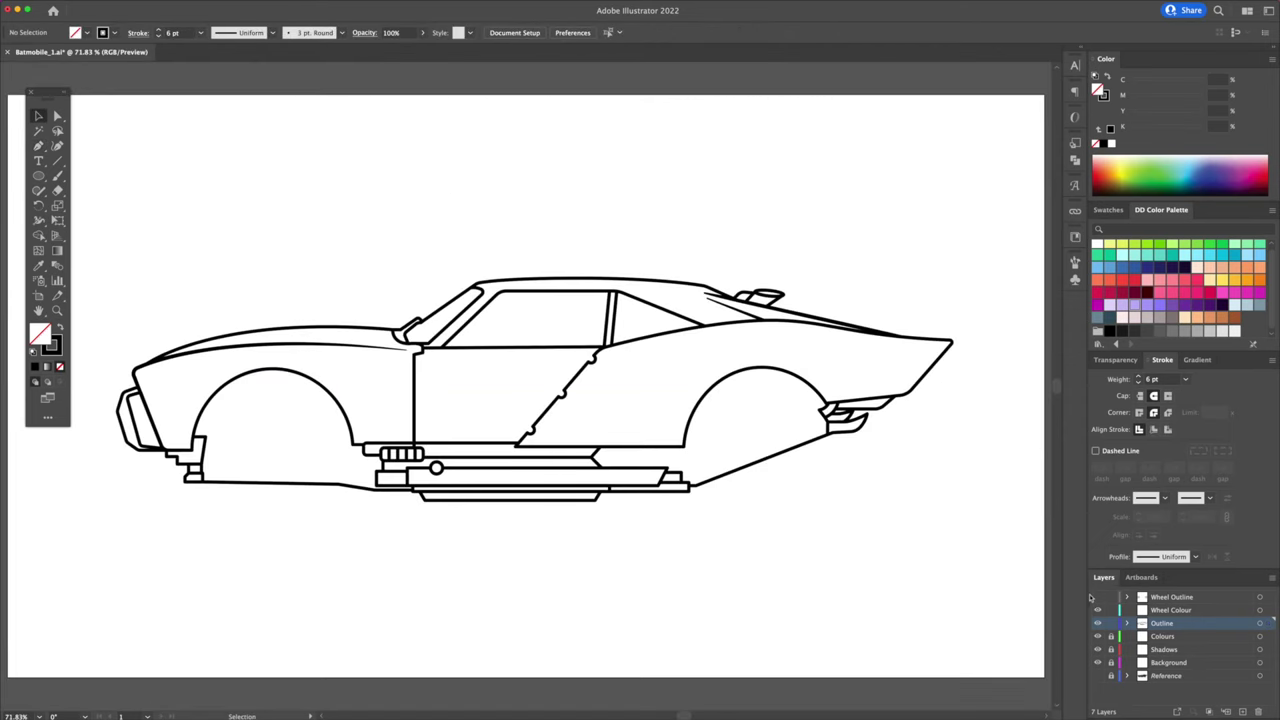
Show the wheels with the Outline layer locked and hidden, and duplicate them onto the Wheel Colour layer.
click(1097, 597)
click(1097, 597)
click(1097, 597)
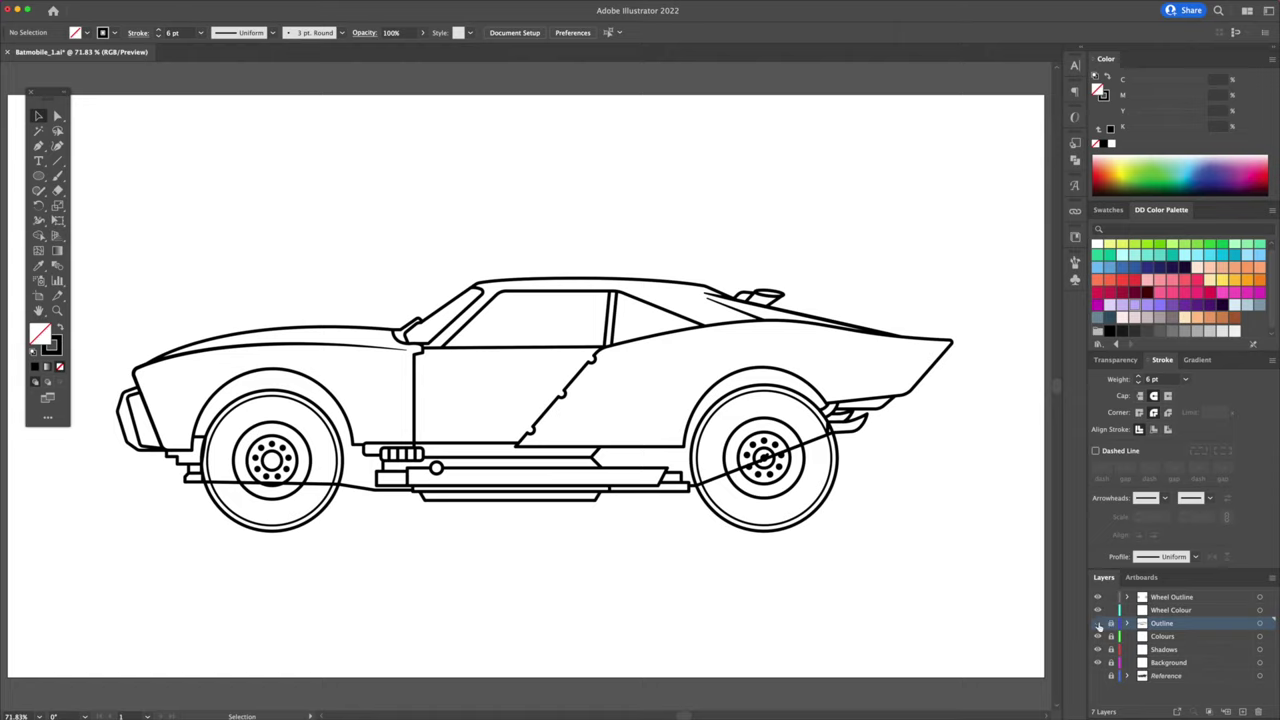
click(1097, 623)
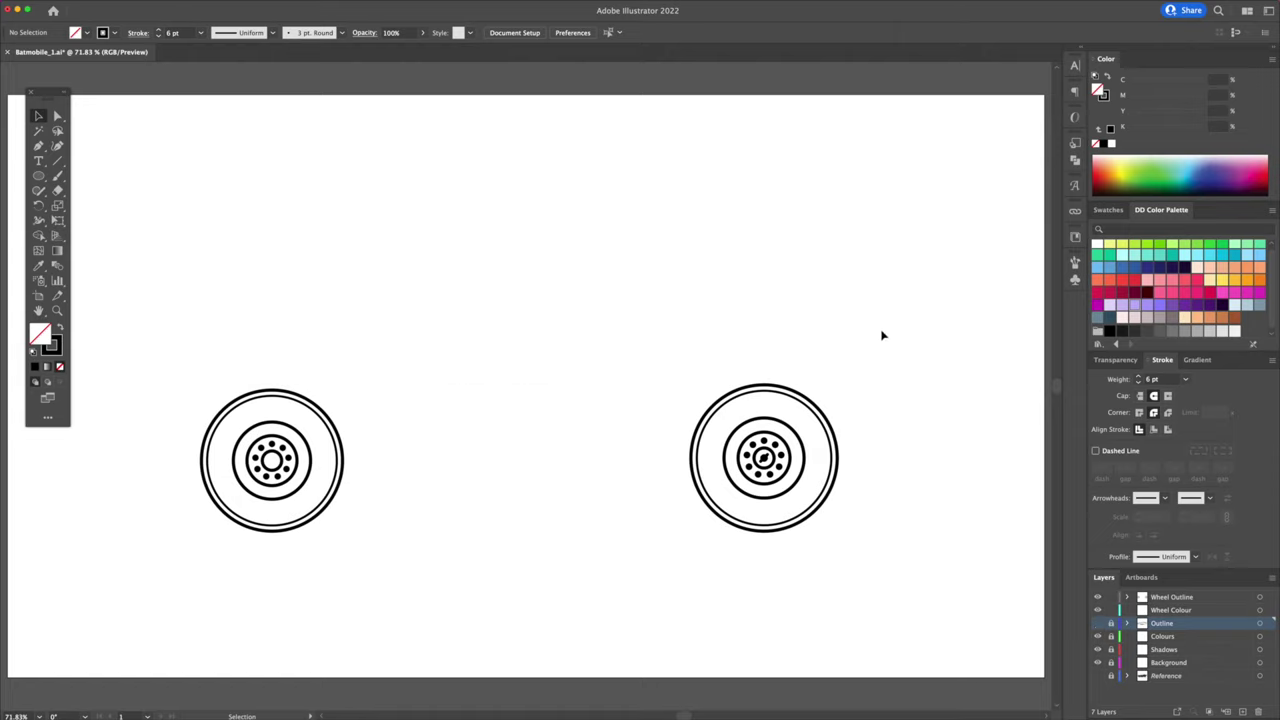
key(super+a)
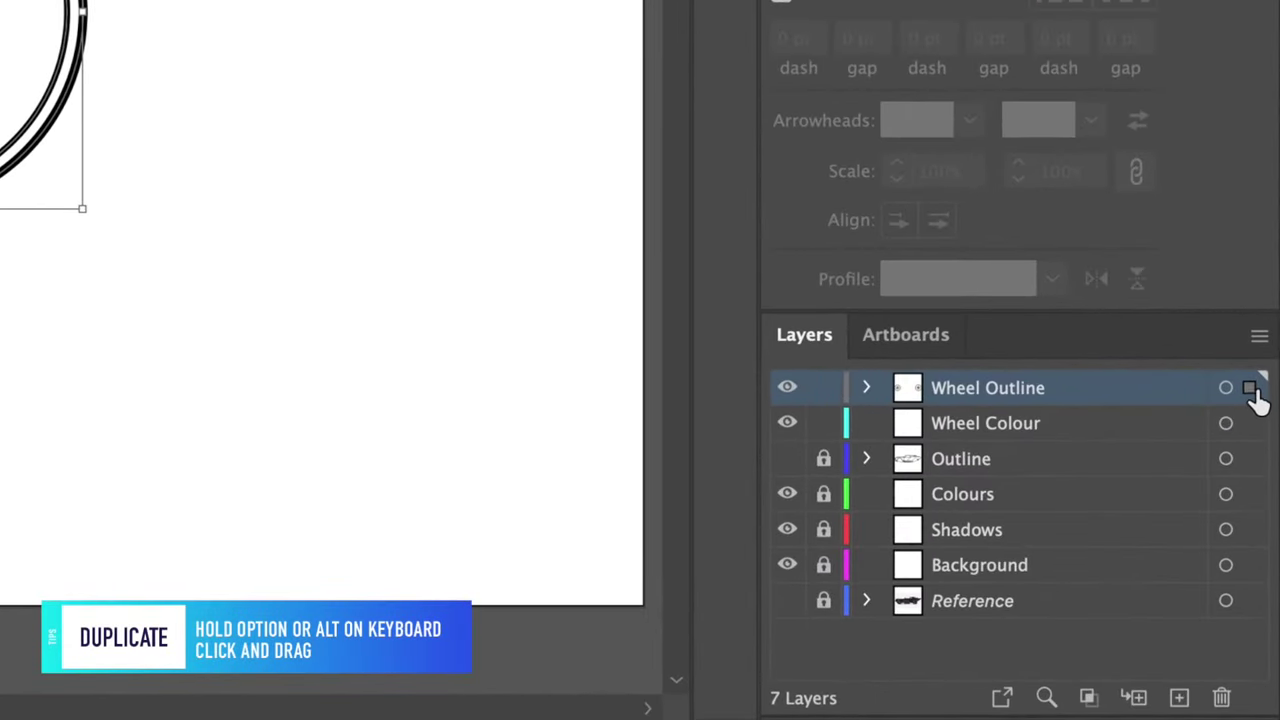
drag(1253, 395, 1255, 425)
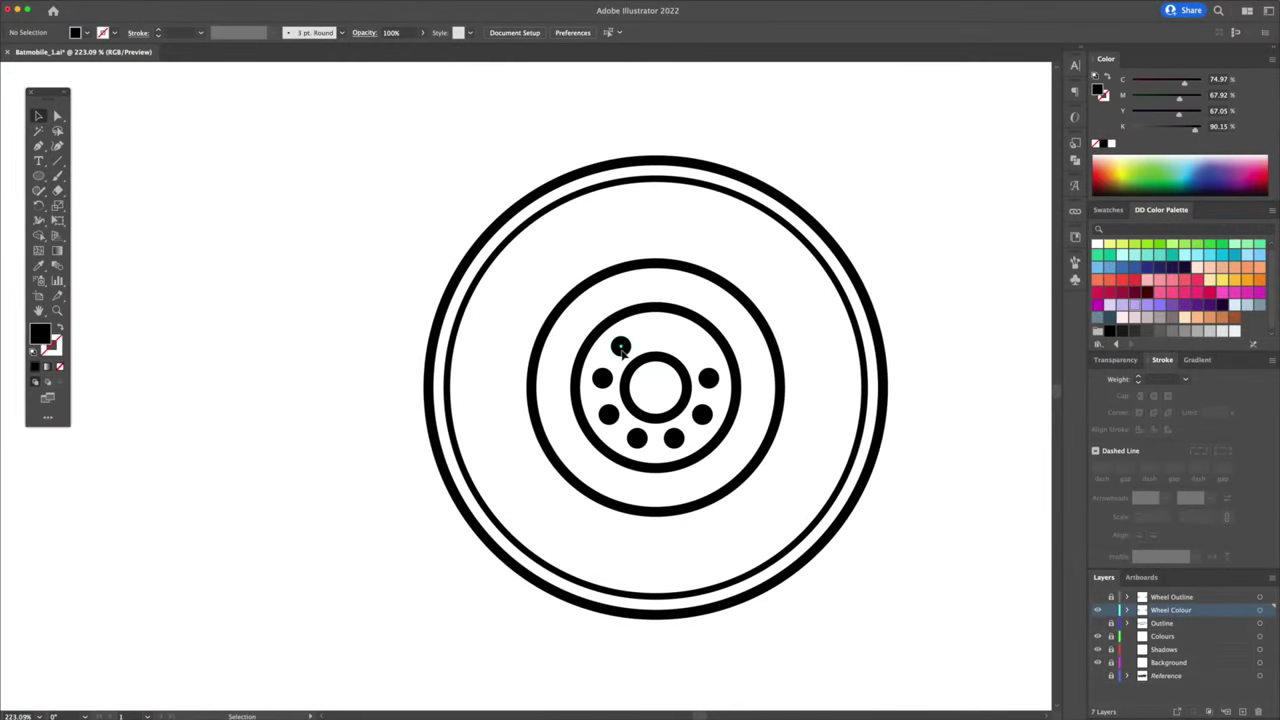
Delete the black bolt dots around the hub of the rear wheel copy on the Wheel Colour layer.
click(622, 350)
key(Delete)
click(603, 380)
key(Delete)
click(609, 416)
key(Delete)
click(638, 440)
key(Delete)
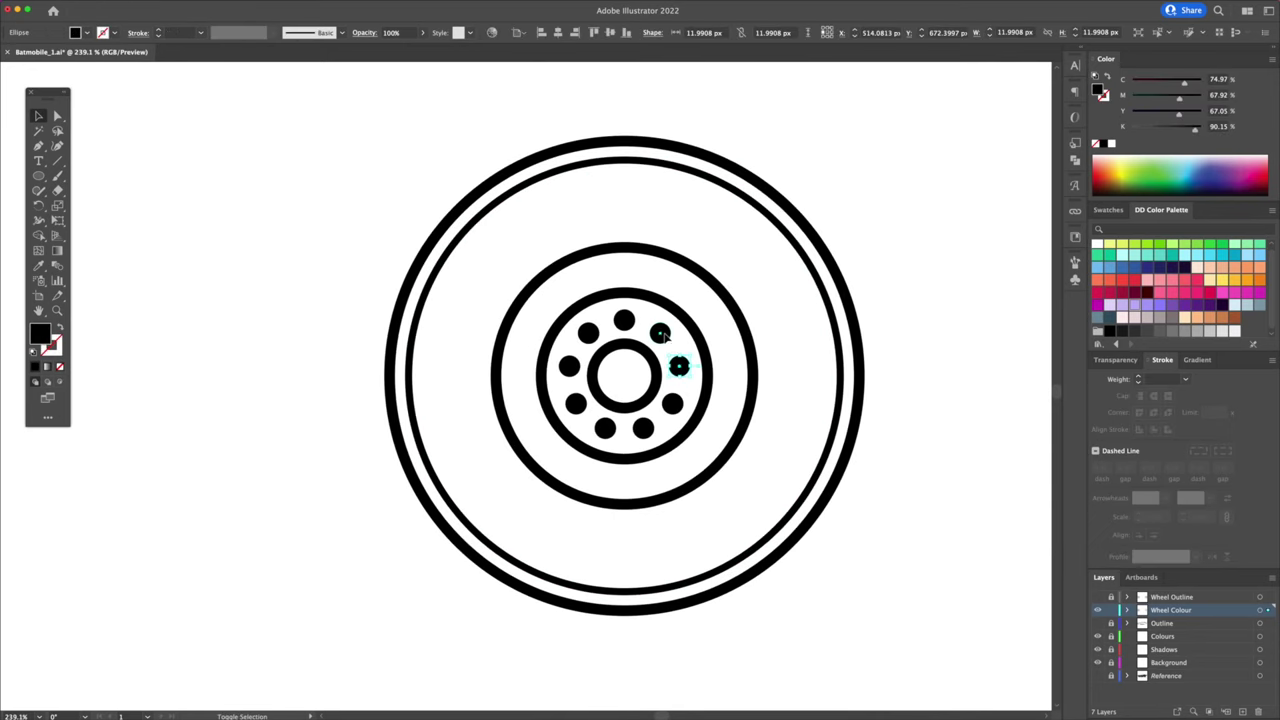
Delete the bolt dots and surplus inner rings from the front wheel copy, keeping only the tyre, rim and hub circles.
shift+click(625, 321)
shift+click(589, 334)
shift+click(570, 367)
shift+click(577, 404)
shift+click(606, 429)
shift+click(644, 430)
shift+click(664, 450)
key(Delete)
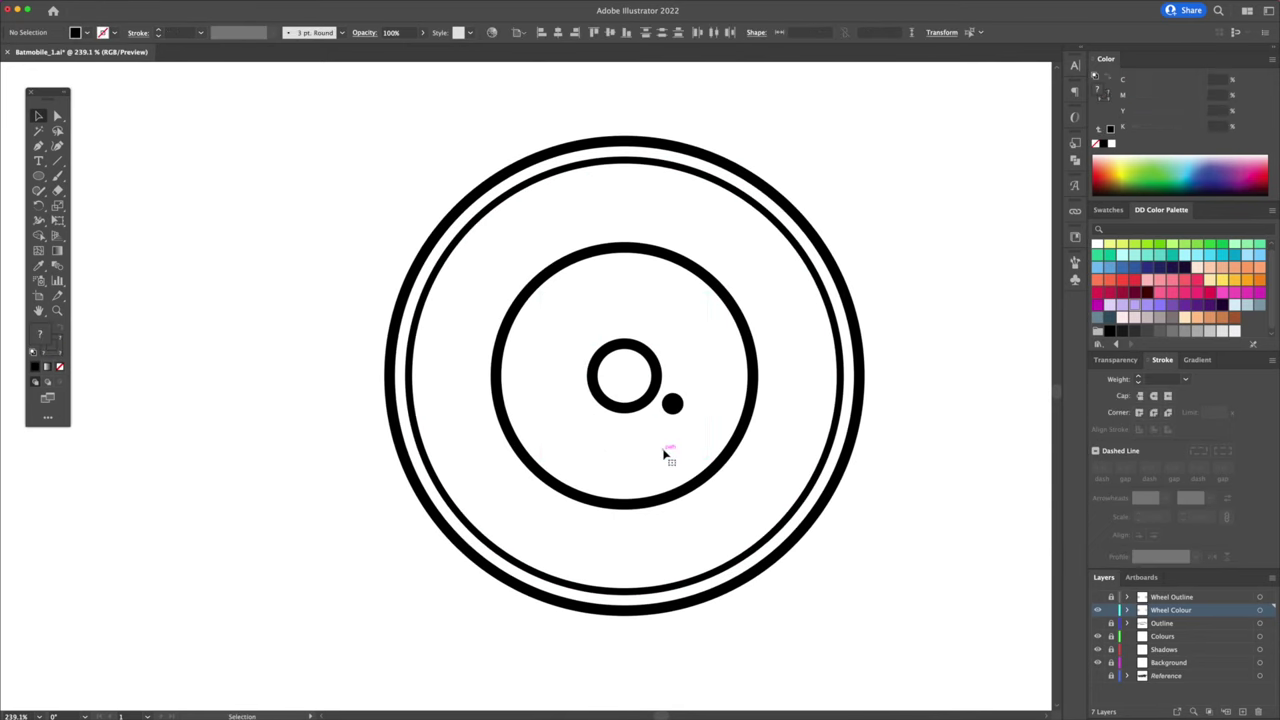
click(824, 456)
key(Delete)
Give both wheel copies a dark grey fill without stroke, and show the Wheel Outline layer above them.
key(super+0)
drag(457, 349, 280, 536)
drag(677, 358, 802, 452)
click(1107, 78)
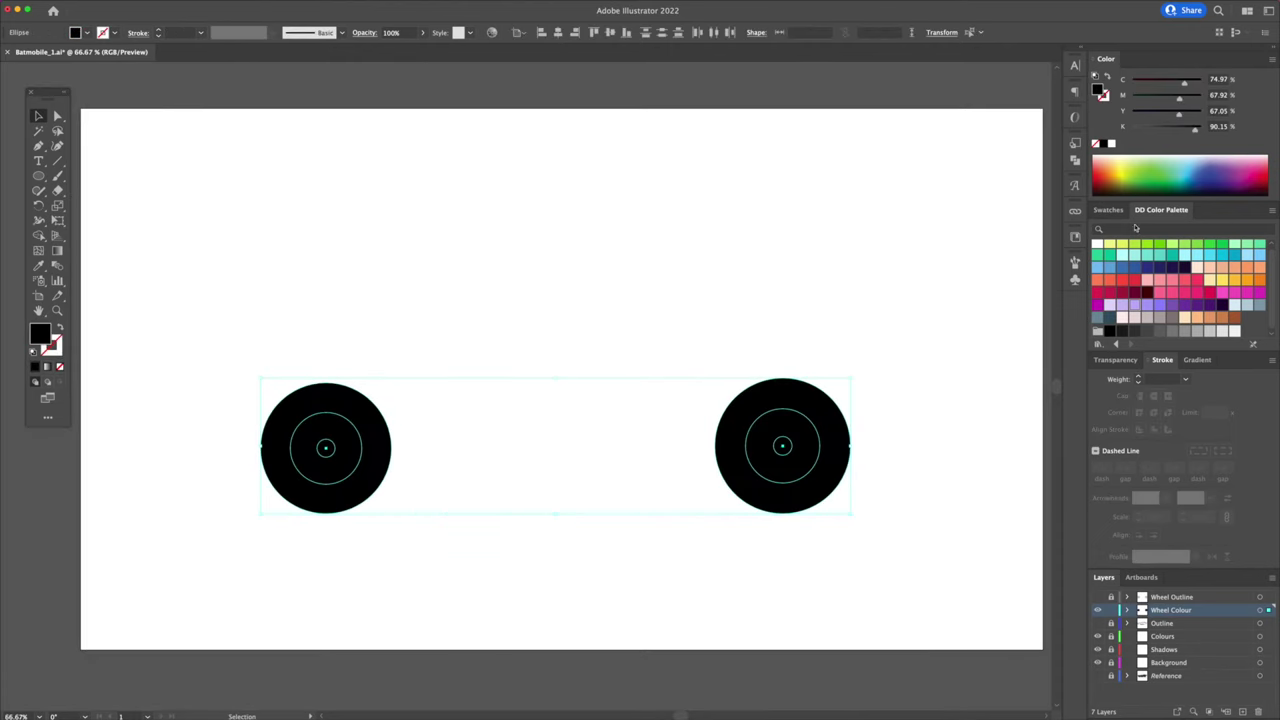
click(1147, 332)
click(1097, 597)
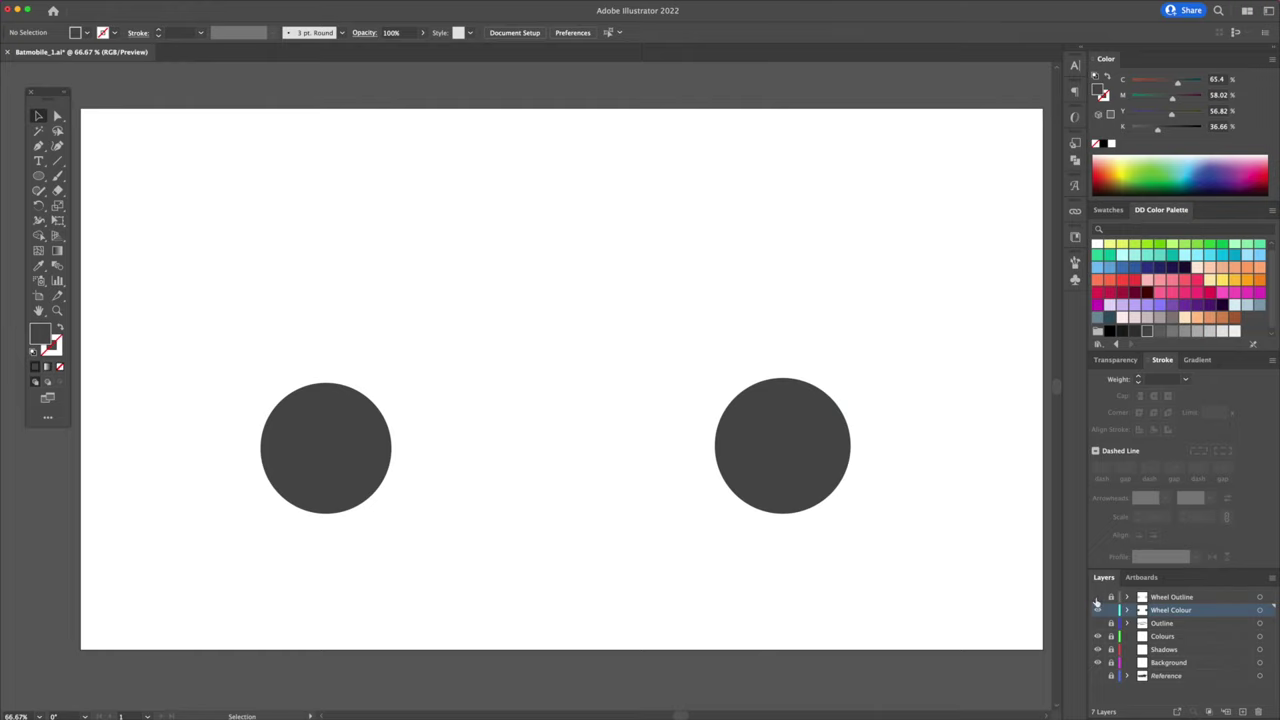
click(860, 562)
Send the rear wheel's filled tyre circle to the back of the Wheel Colour layer.
right_click(371, 445)
click(664, 475)
click(858, 394)
drag(851, 411, 874, 306)
key(v)
click(709, 291)
right_click(709, 291)
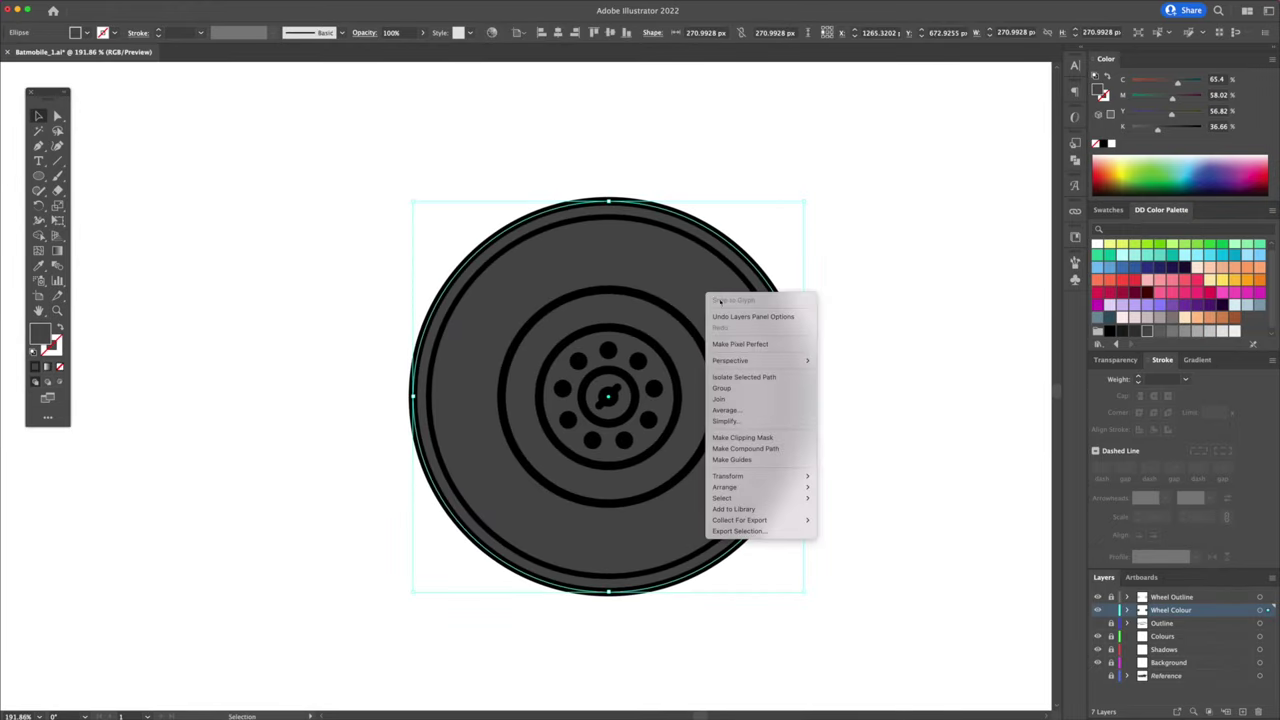
mouse_move(768, 488)
click(848, 521)
Fill the rear wheel's rim circle with the next lighter grey and send the rim and tyre circles to the back.
click(694, 434)
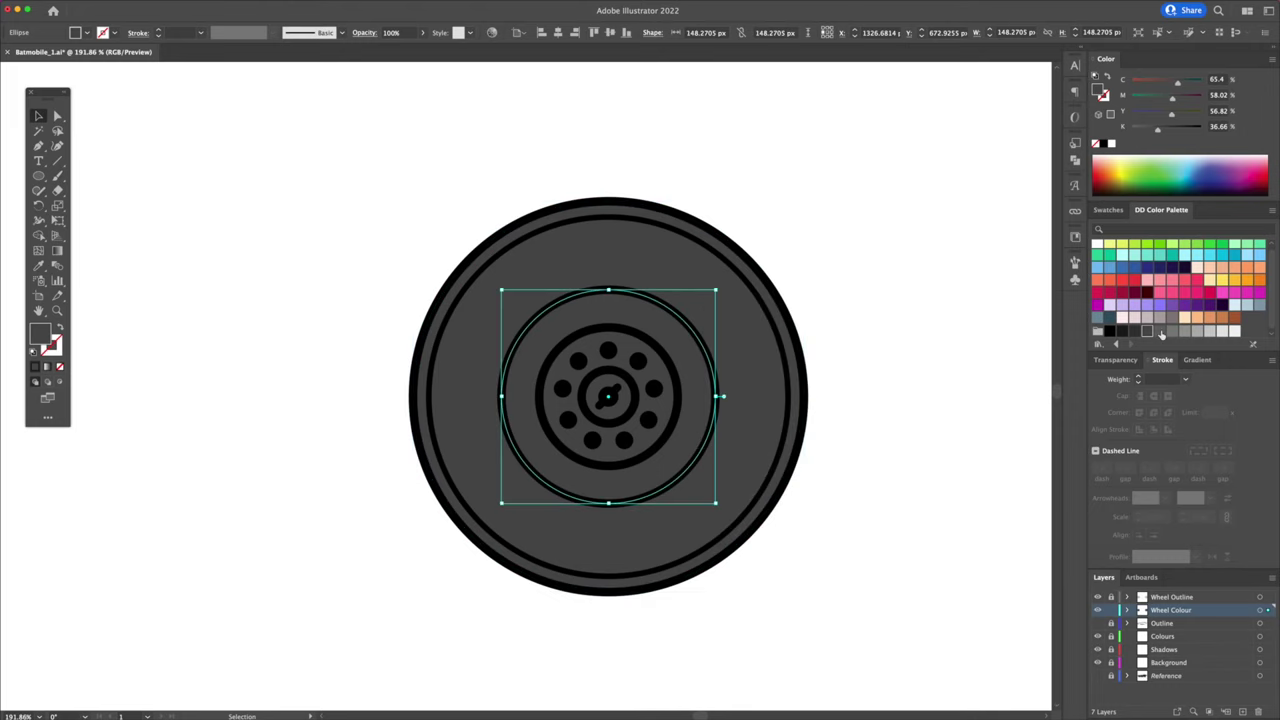
click(1160, 332)
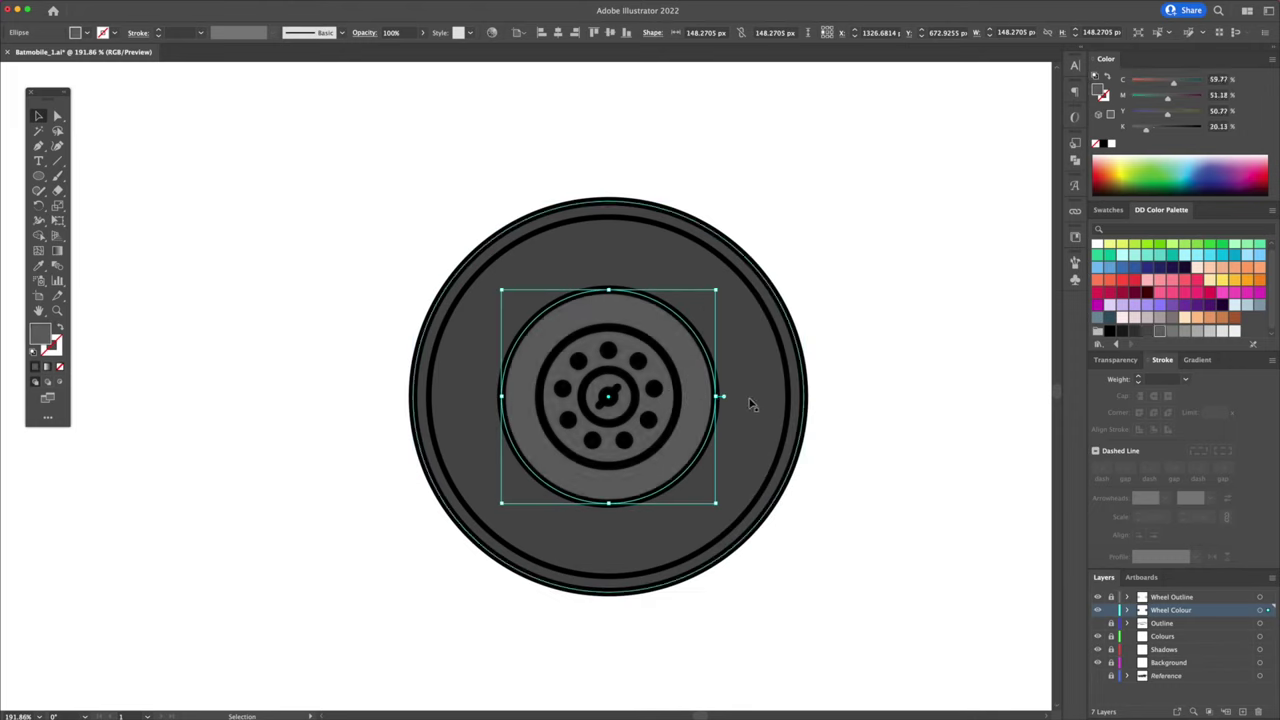
click(760, 385)
right_click(754, 318)
mouse_move(800, 484)
click(866, 516)
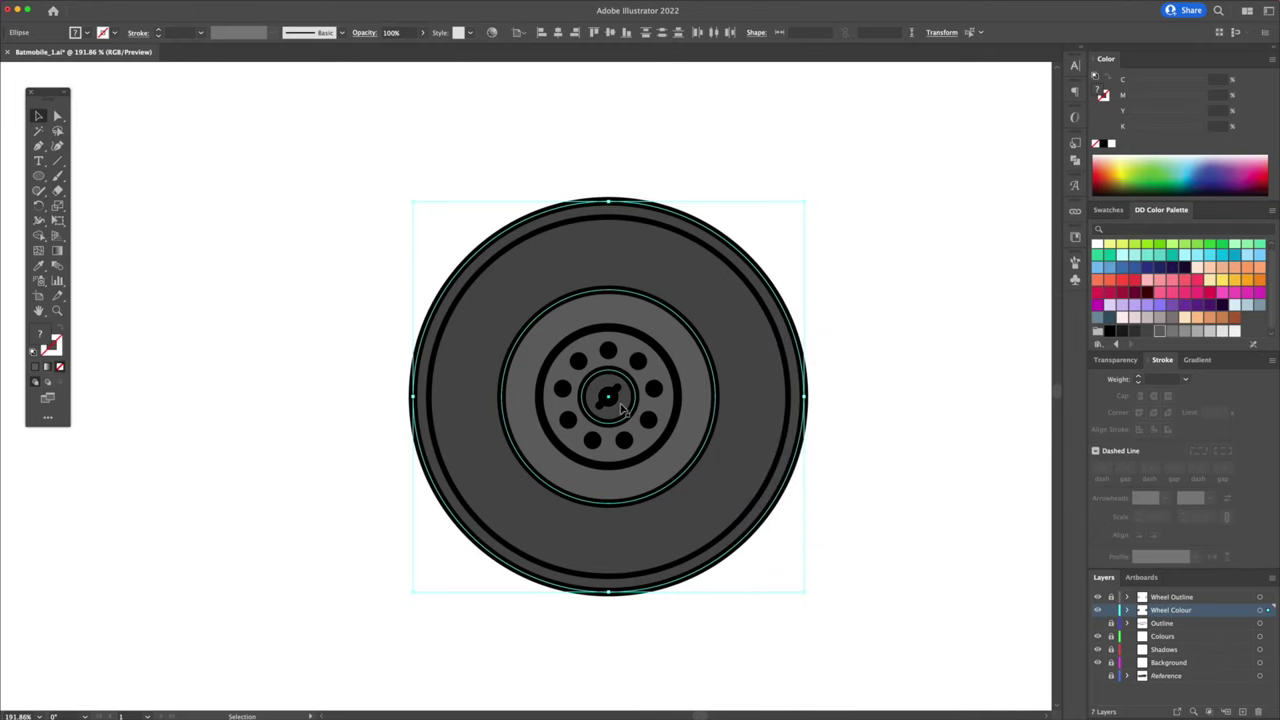
Fill the rear wheel's central hub circle with a light grey.
click(622, 409)
click(1159, 330)
click(827, 285)
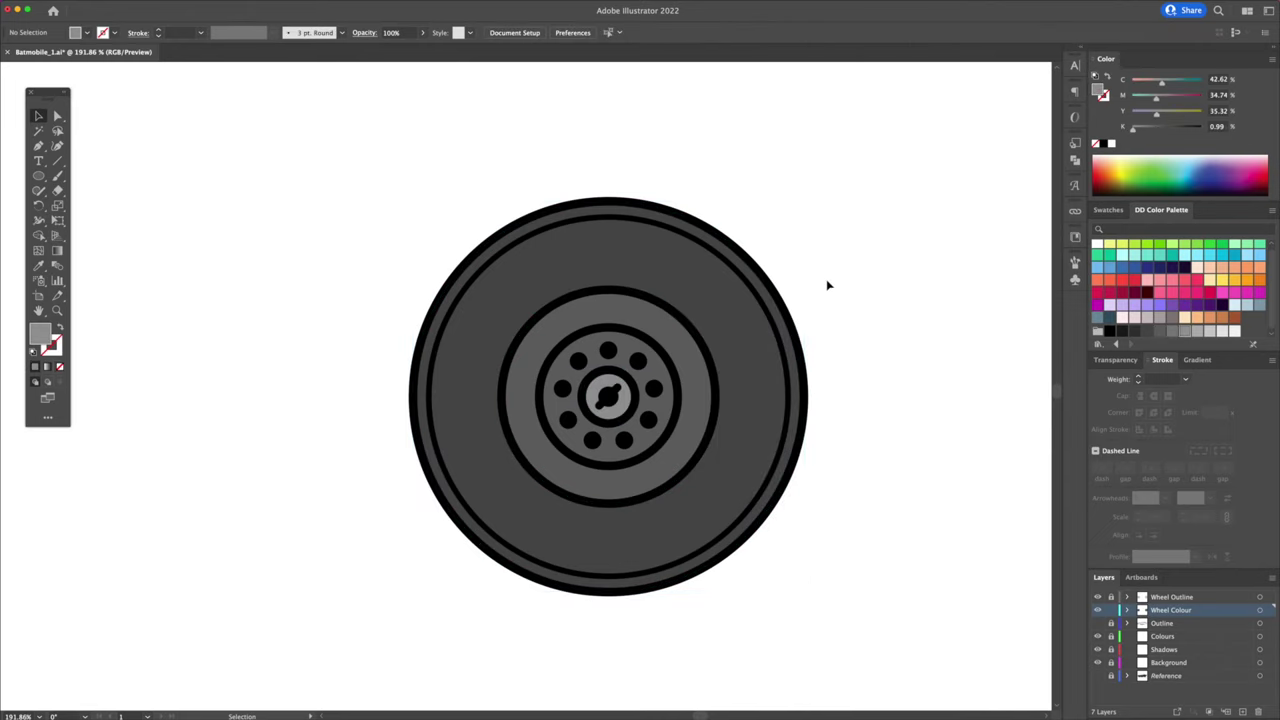
Send the front wheel's filled tyre circle to the back of the Wheel Colour layer.
key(z)
drag(827, 285, 430, 298)
drag(398, 301, 714, 326)
drag(714, 326, 675, 366)
right_click(703, 340)
mouse_move(775, 533)
click(823, 566)
Fill the front wheel's rim circle with the next lighter grey and send the rim and tyre circles to the back.
click(654, 457)
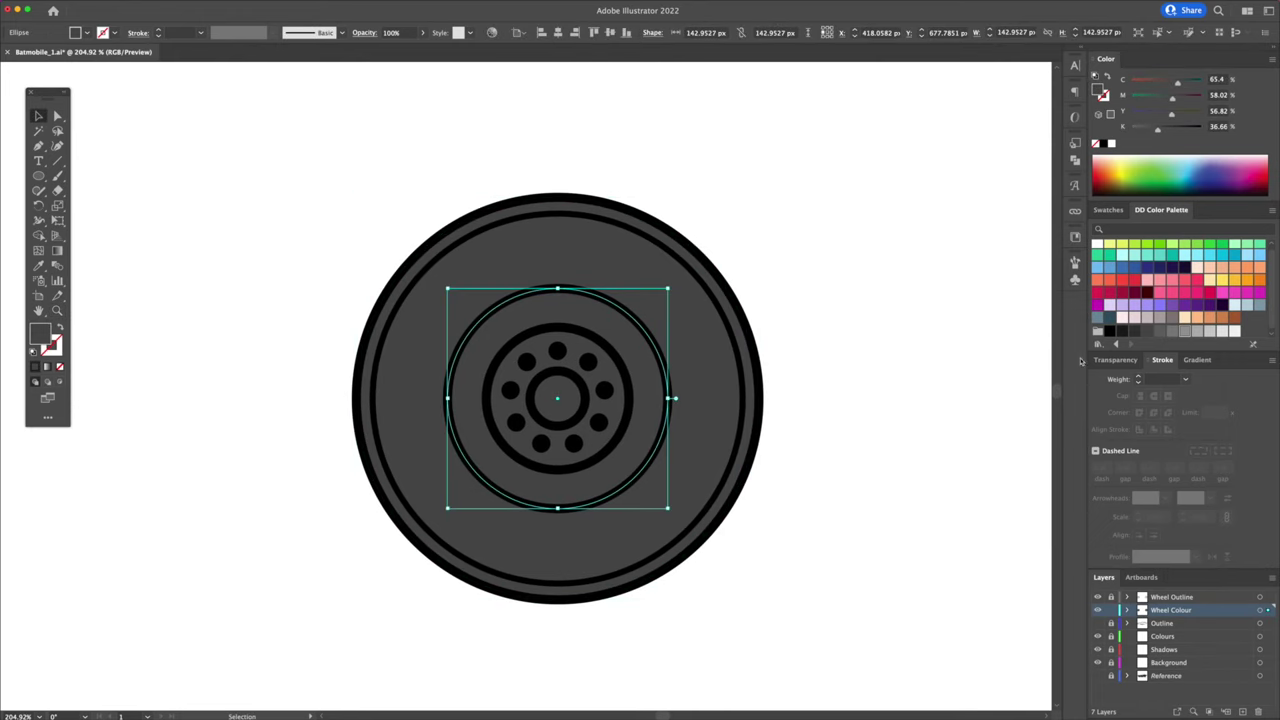
click(1148, 333)
right_click(686, 423)
mouse_move(745, 492)
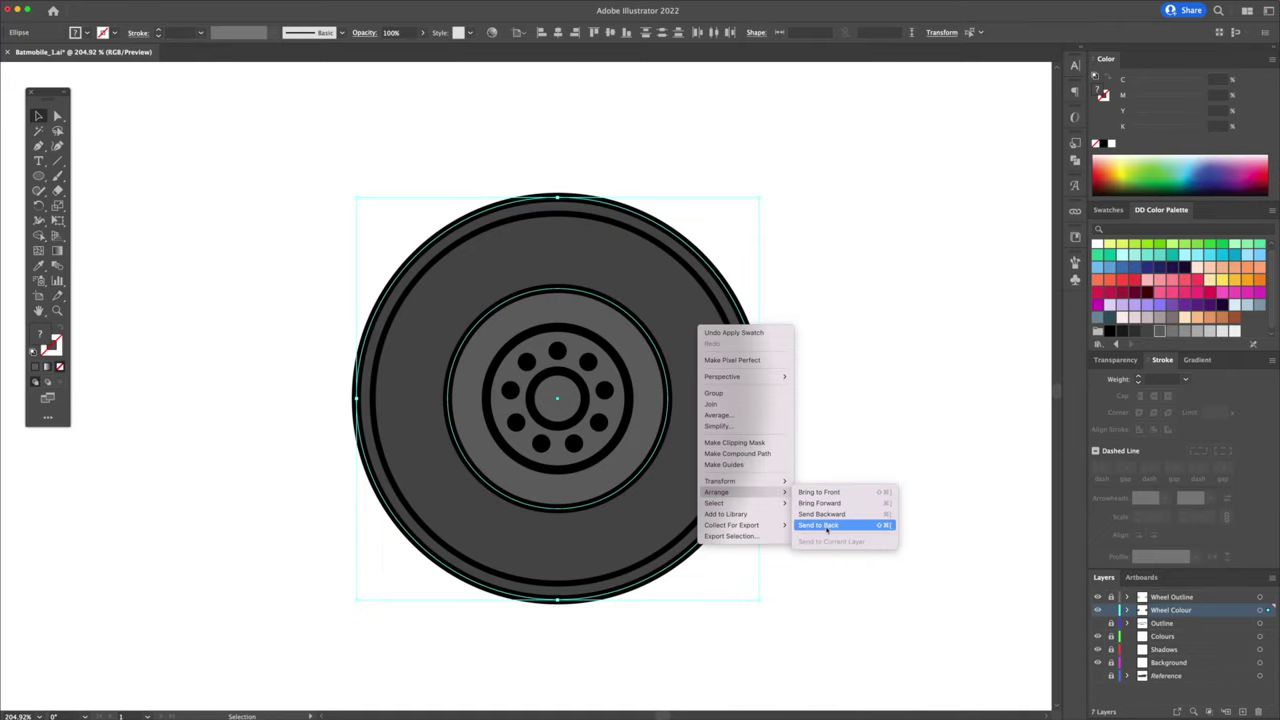
click(825, 525)
Fill the front wheel's central hub circle with a mid grey.
click(557, 400)
click(1174, 332)
click(846, 314)
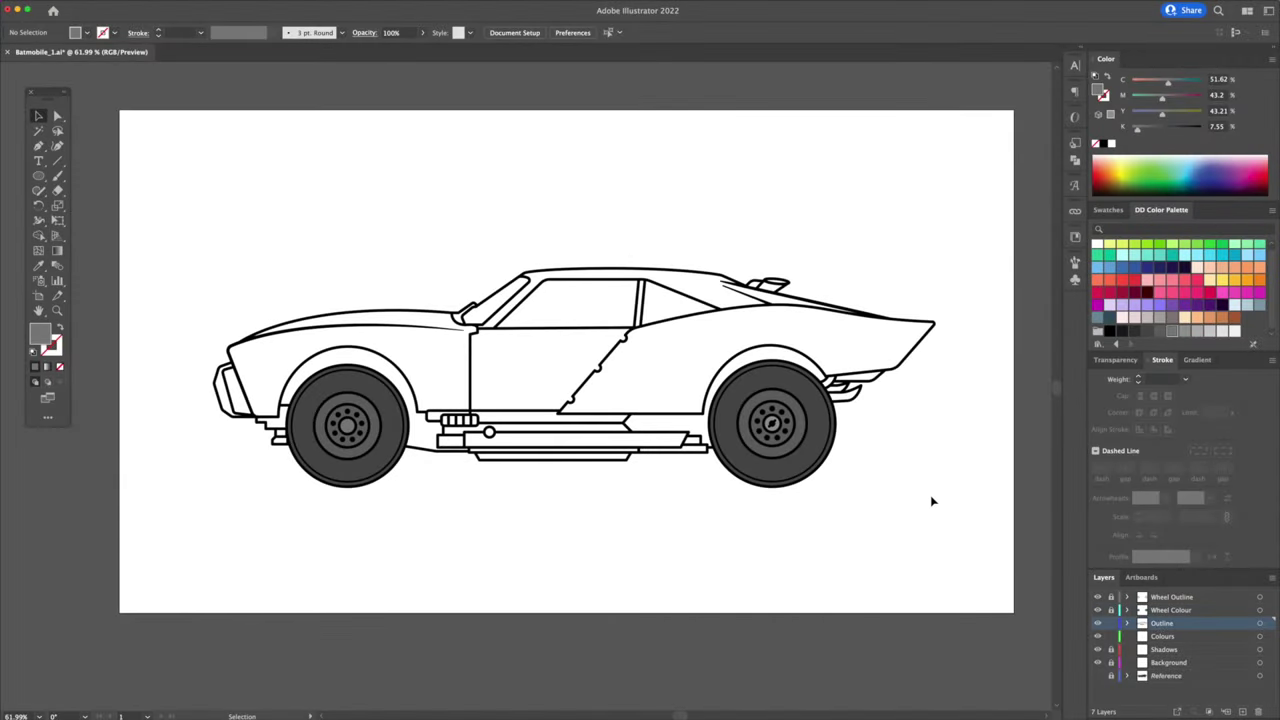
Duplicate all the car body artwork from the Outline layer onto the Colours layer, and lock and hide the Outline layer.
key(super+a)
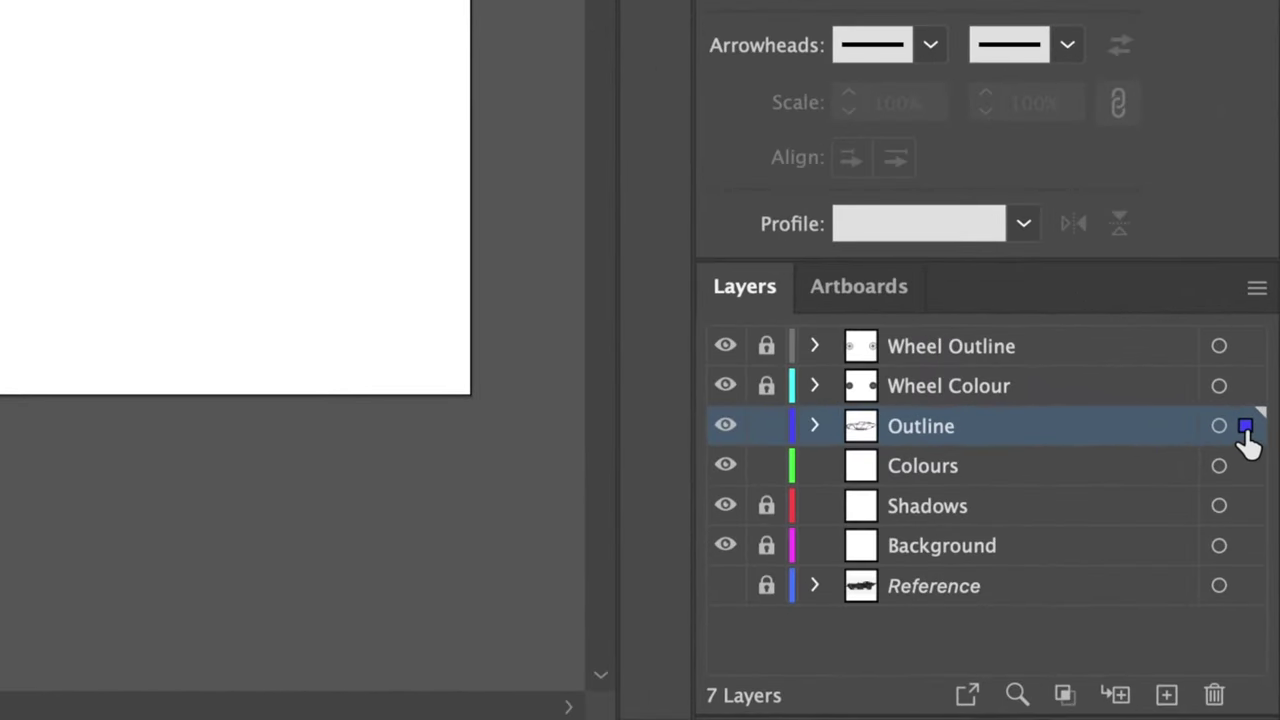
drag(1268, 624, 1267, 636)
drag(1248, 475, 1247, 472)
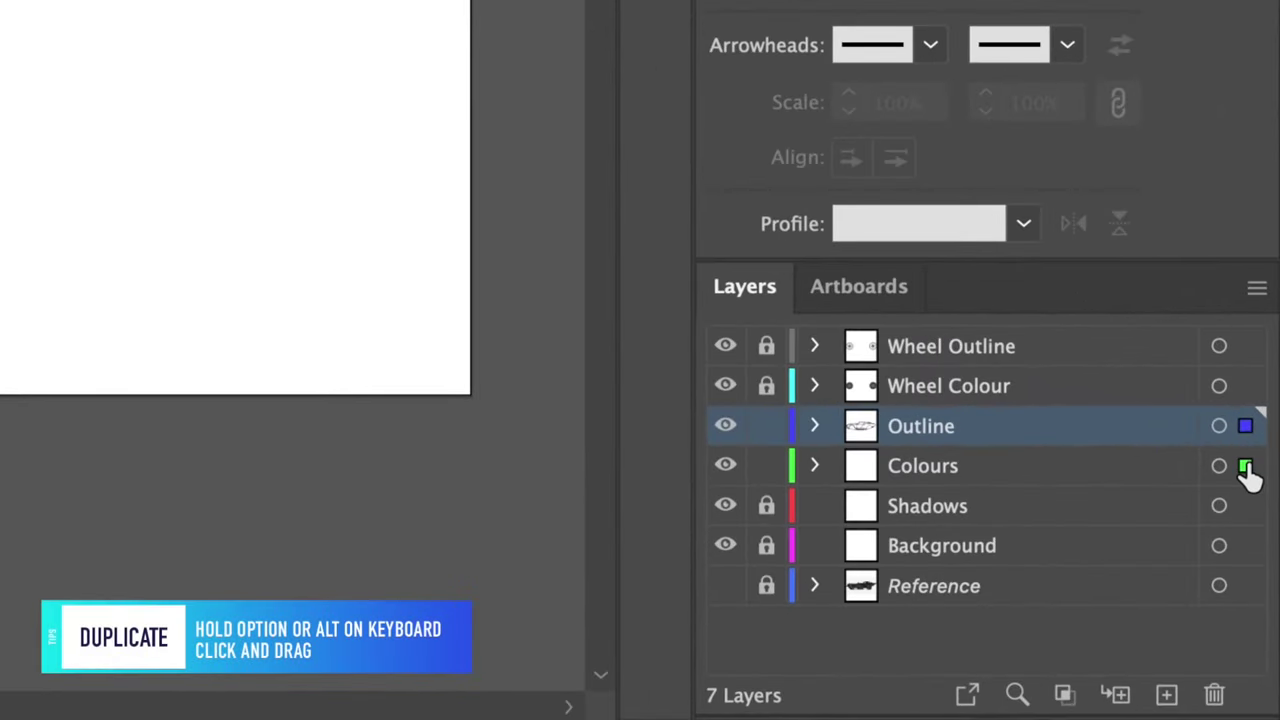
click(766, 426)
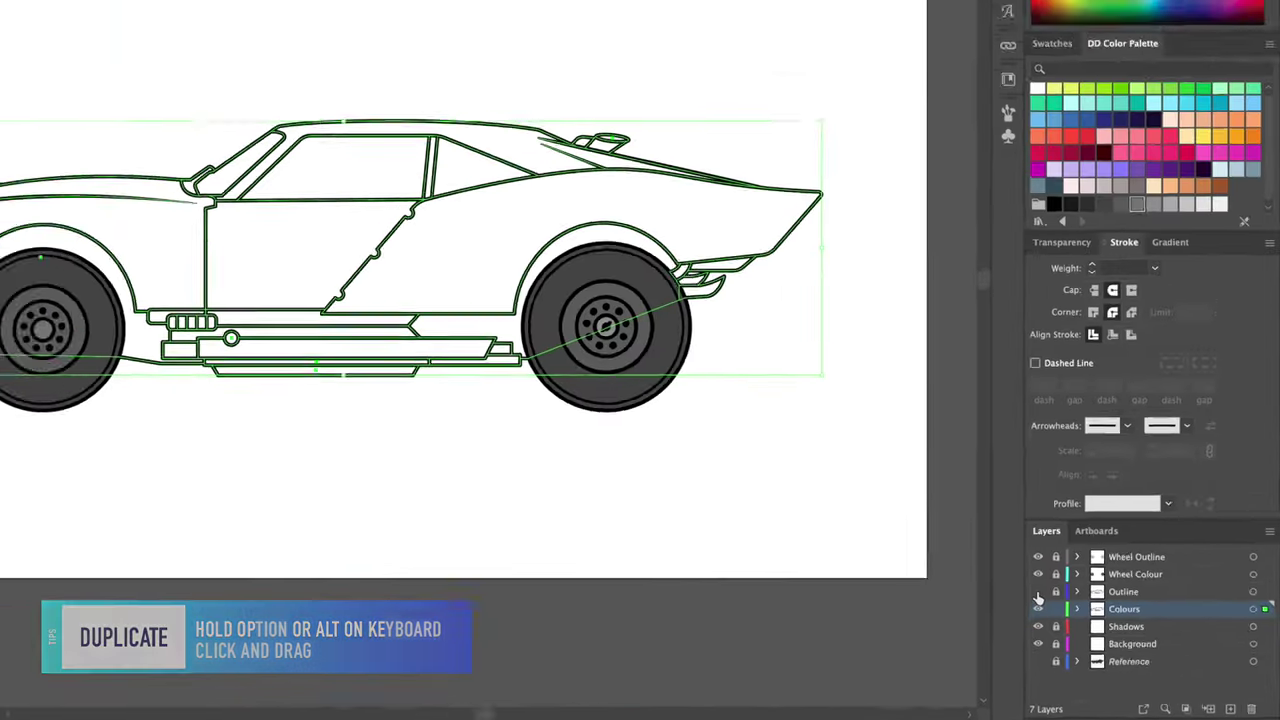
click(771, 548)
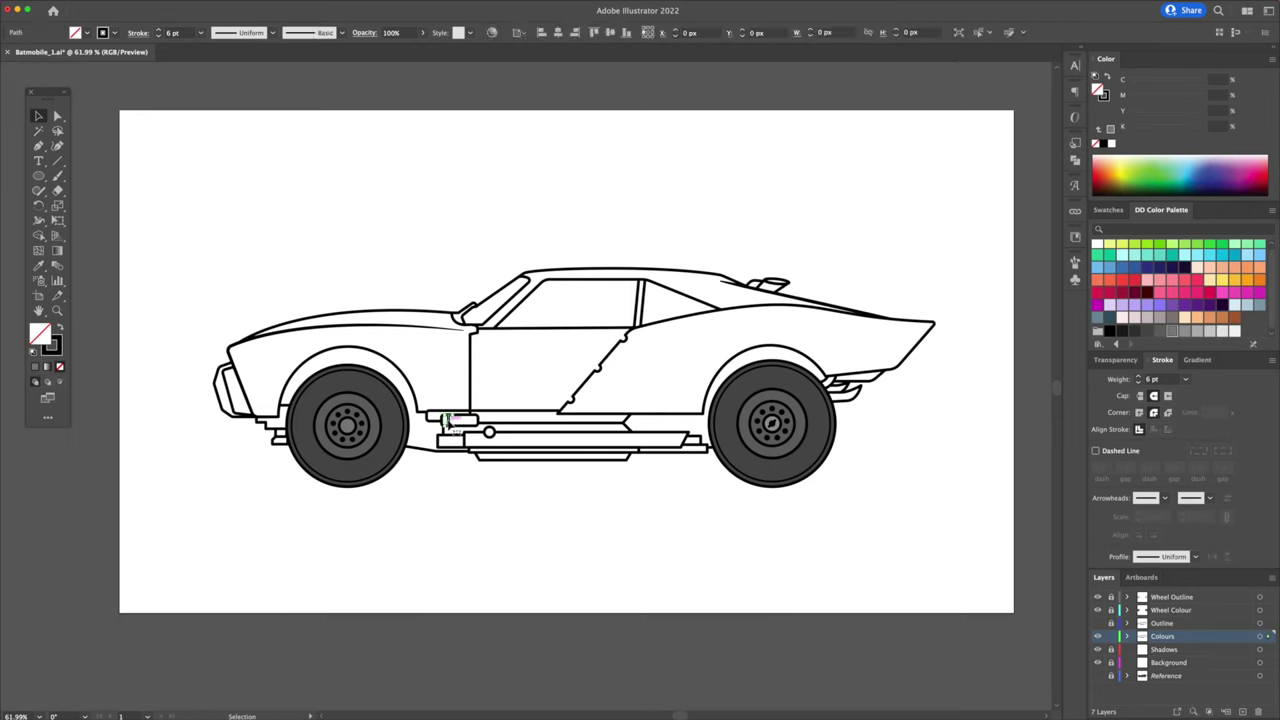
Set the stroke weight of all the copied body paths on the Colours layer to 4 pt.
key(super+a)
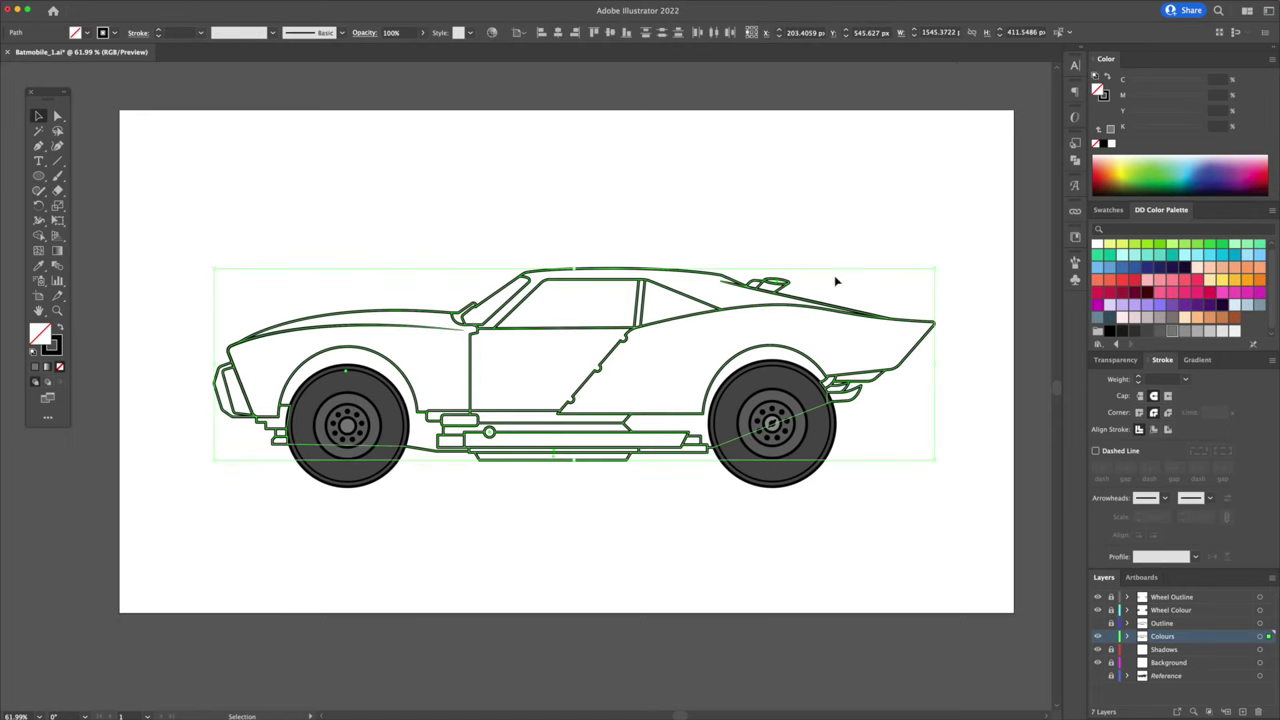
click(1182, 381)
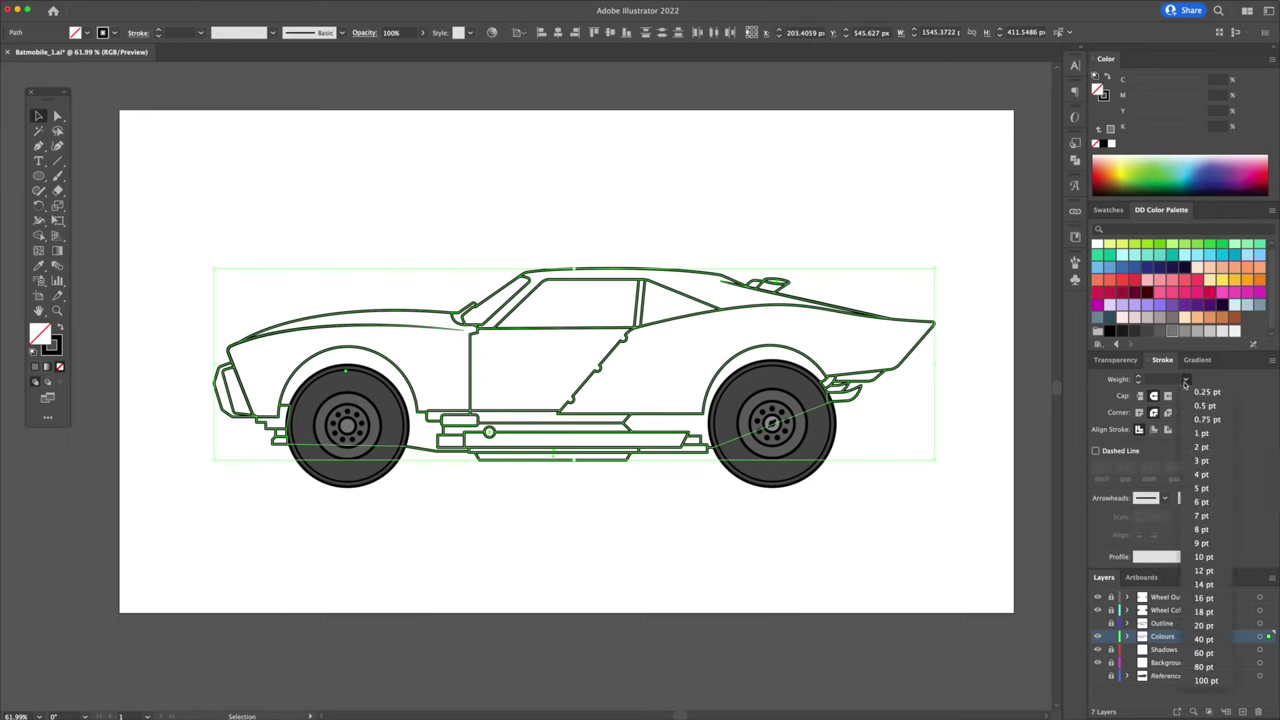
click(1207, 490)
click(1138, 382)
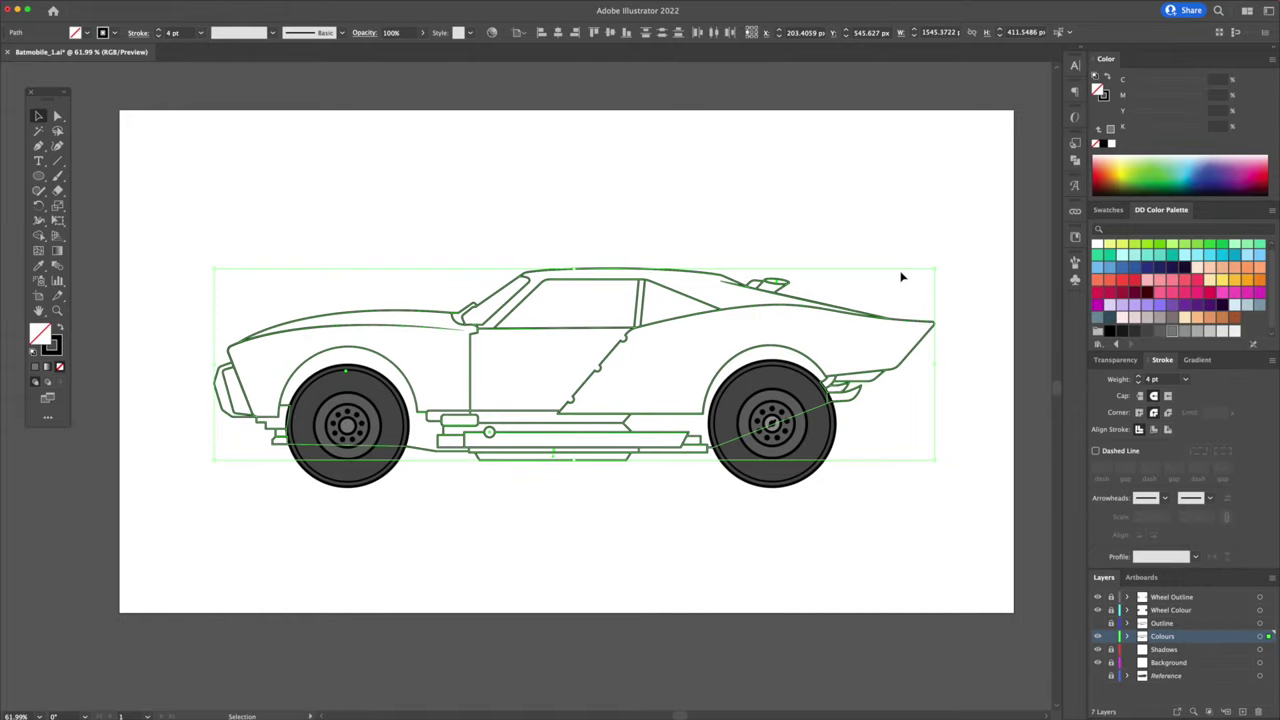
Convert the copied body paths' strokes into filled shapes with Outline Stroke.
click(121, 8)
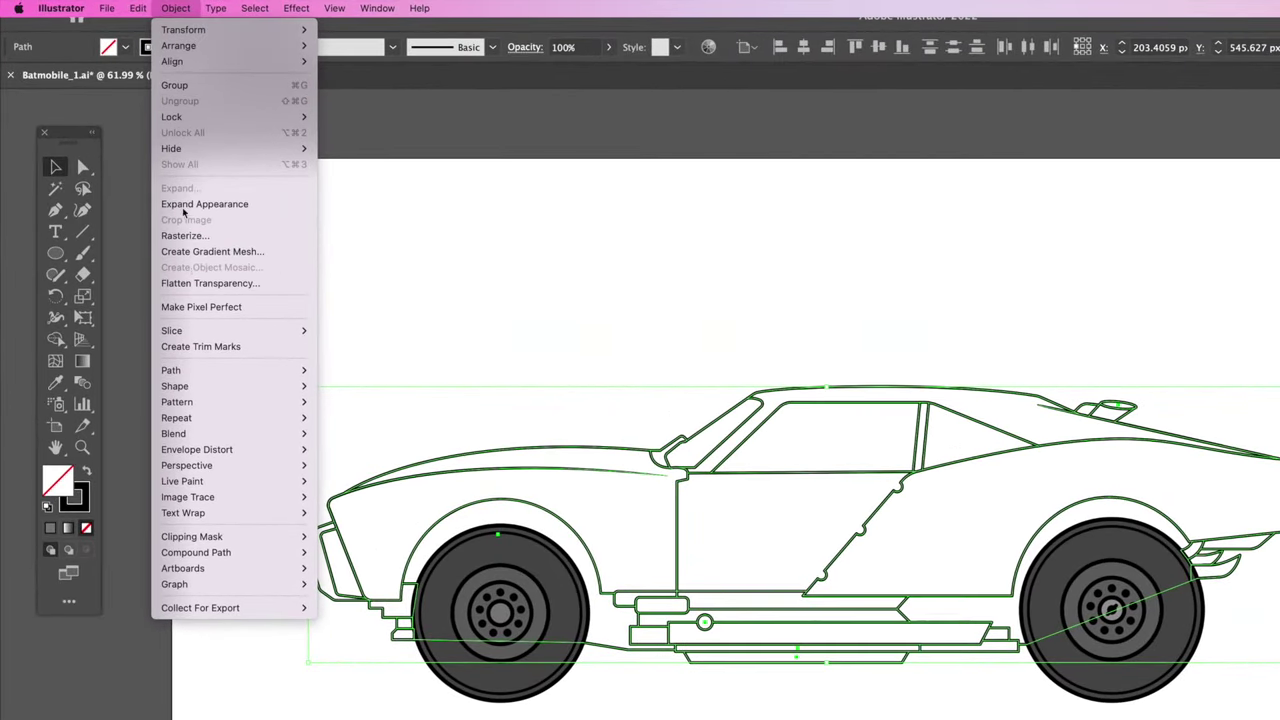
mouse_move(278, 368)
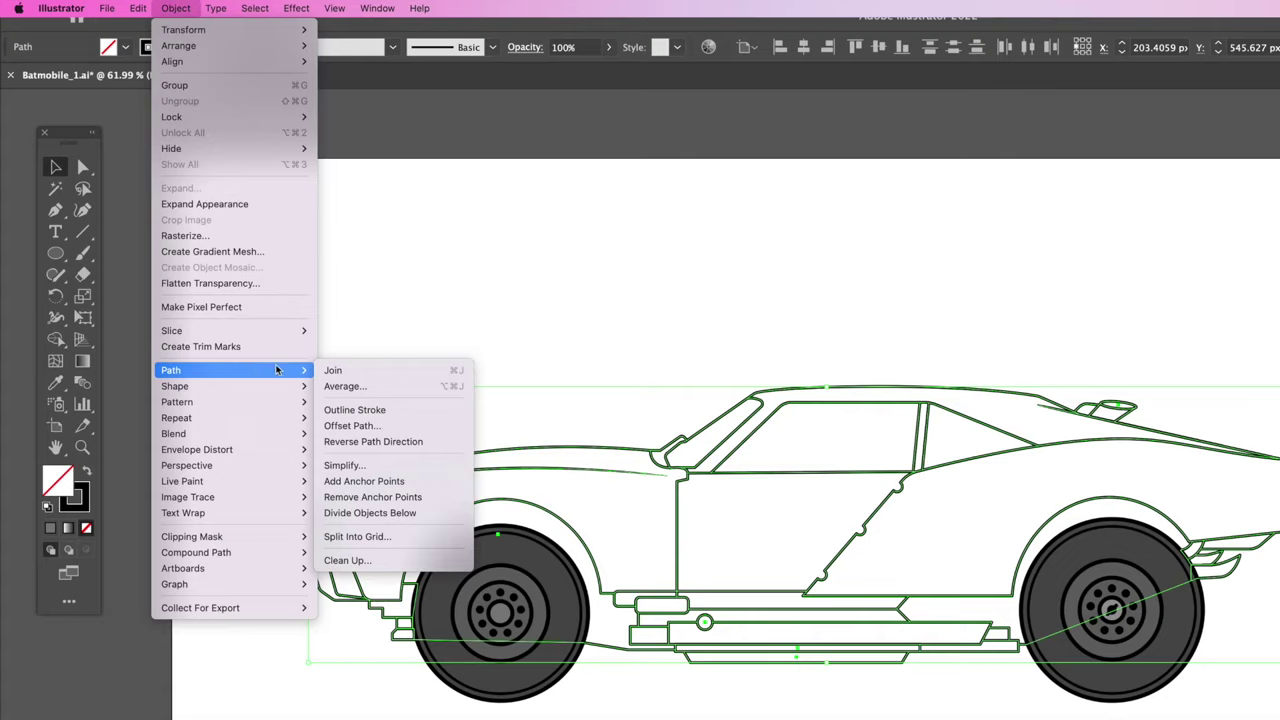
click(382, 413)
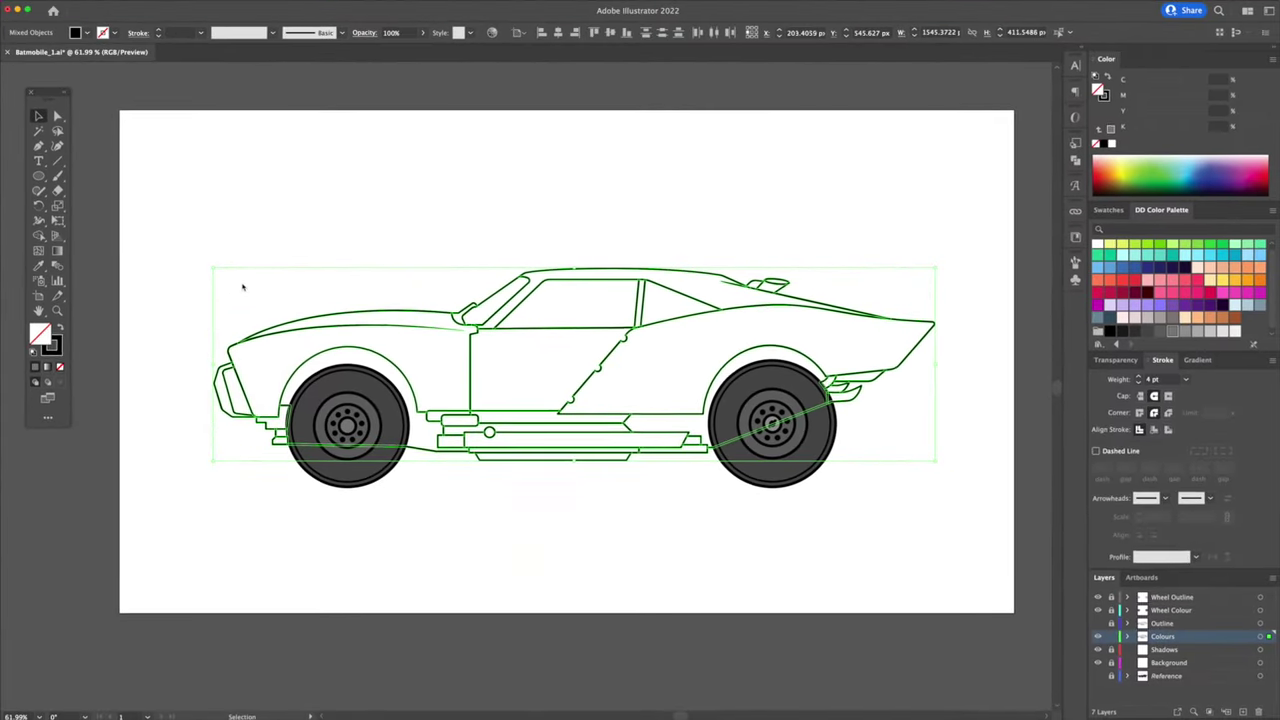
Merge all the outlined body strokes into a single shape with the Pathfinder Unite operation.
scroll(708, 264, up, 10)
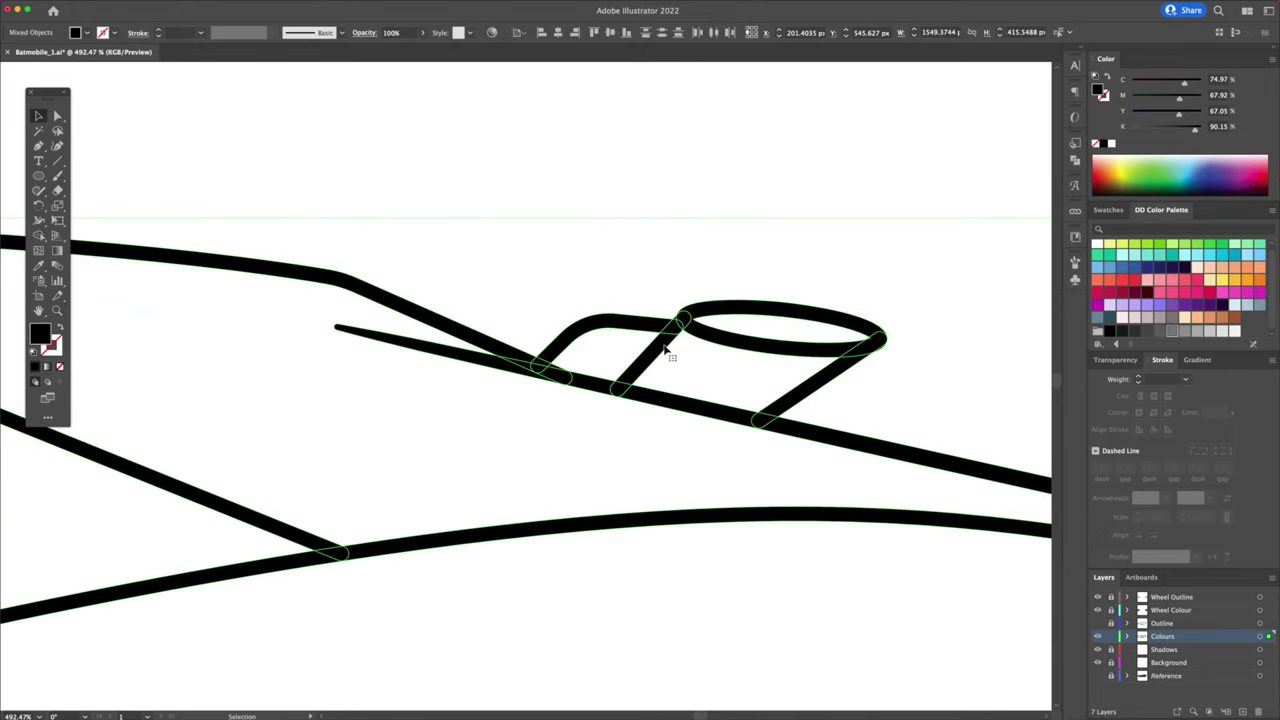
mouse_move(274, 4)
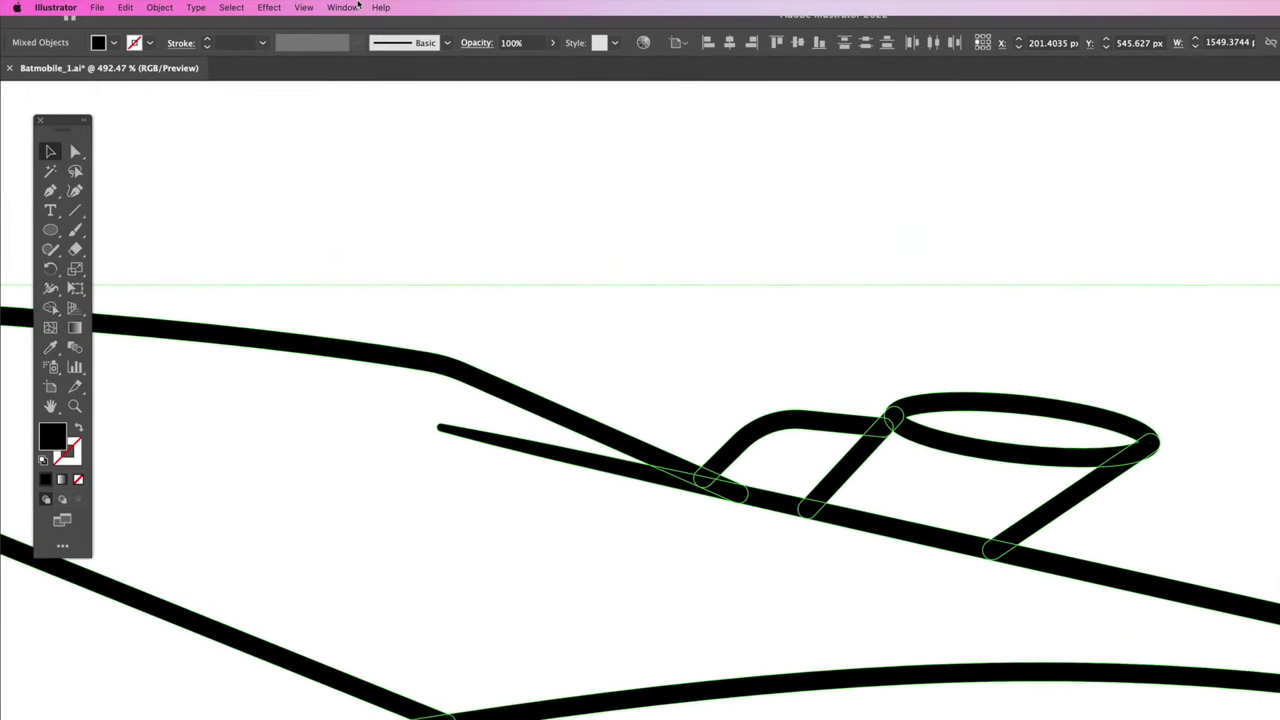
click(356, 7)
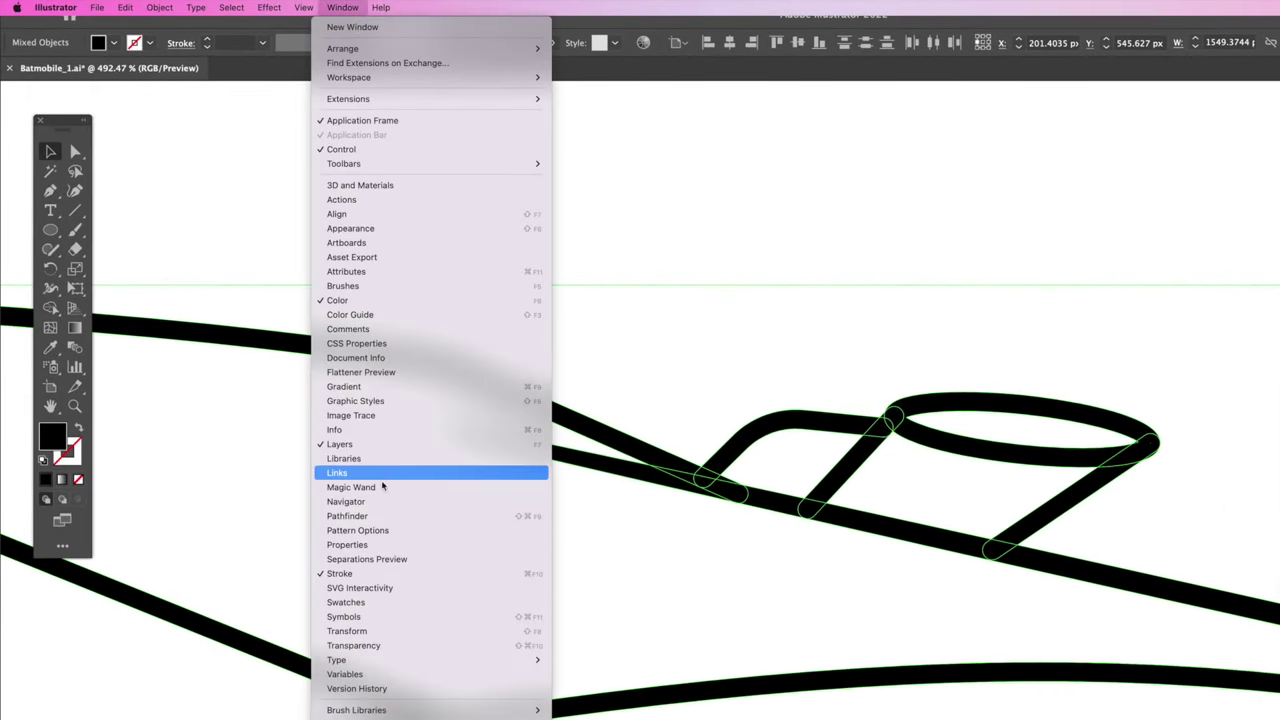
click(350, 516)
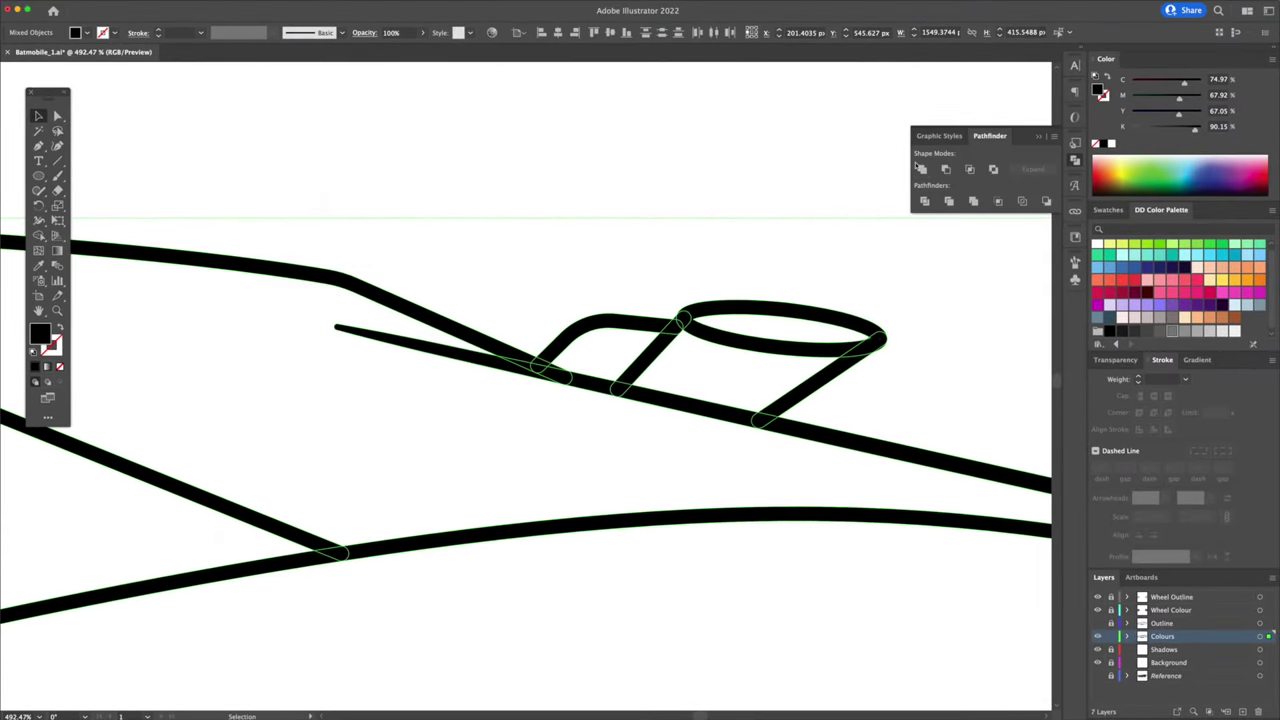
click(922, 169)
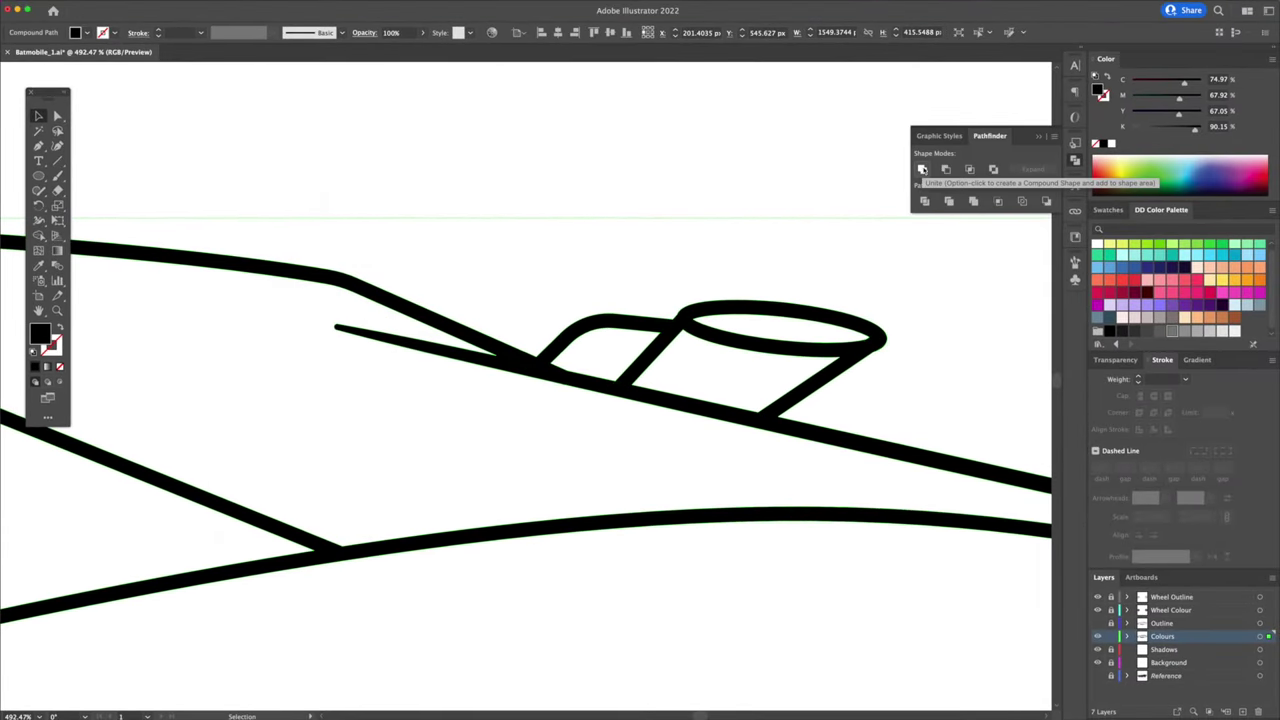
click(1041, 137)
Release the united compound path and delete its outer silhouette, leaving separate shapes for the individual body panels.
right_click(767, 306)
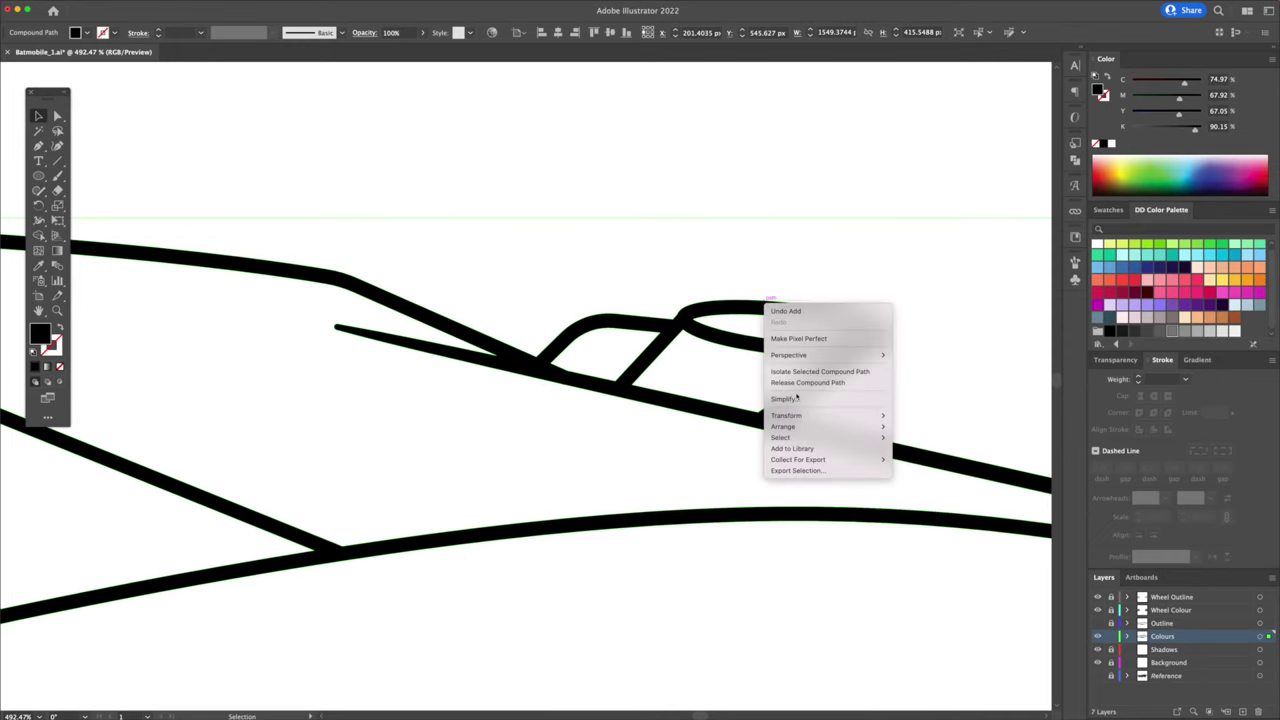
click(803, 383)
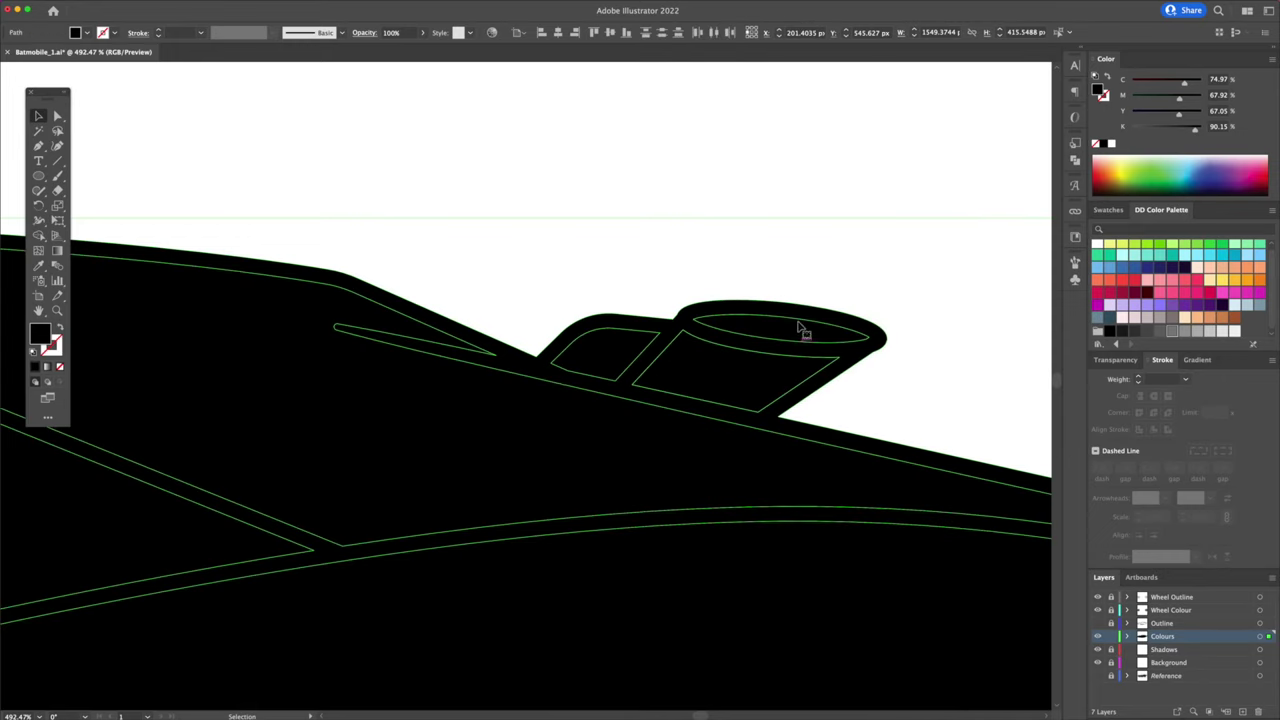
click(773, 170)
click(748, 305)
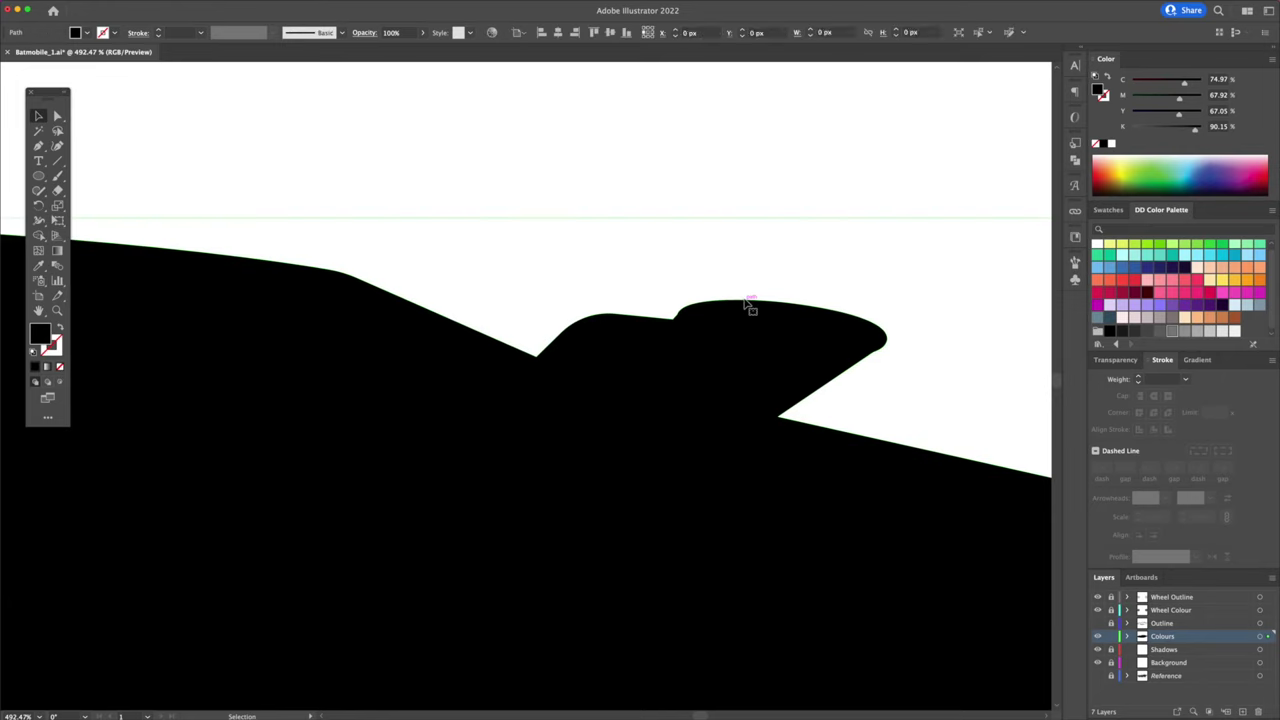
key(Delete)
key(super+0)
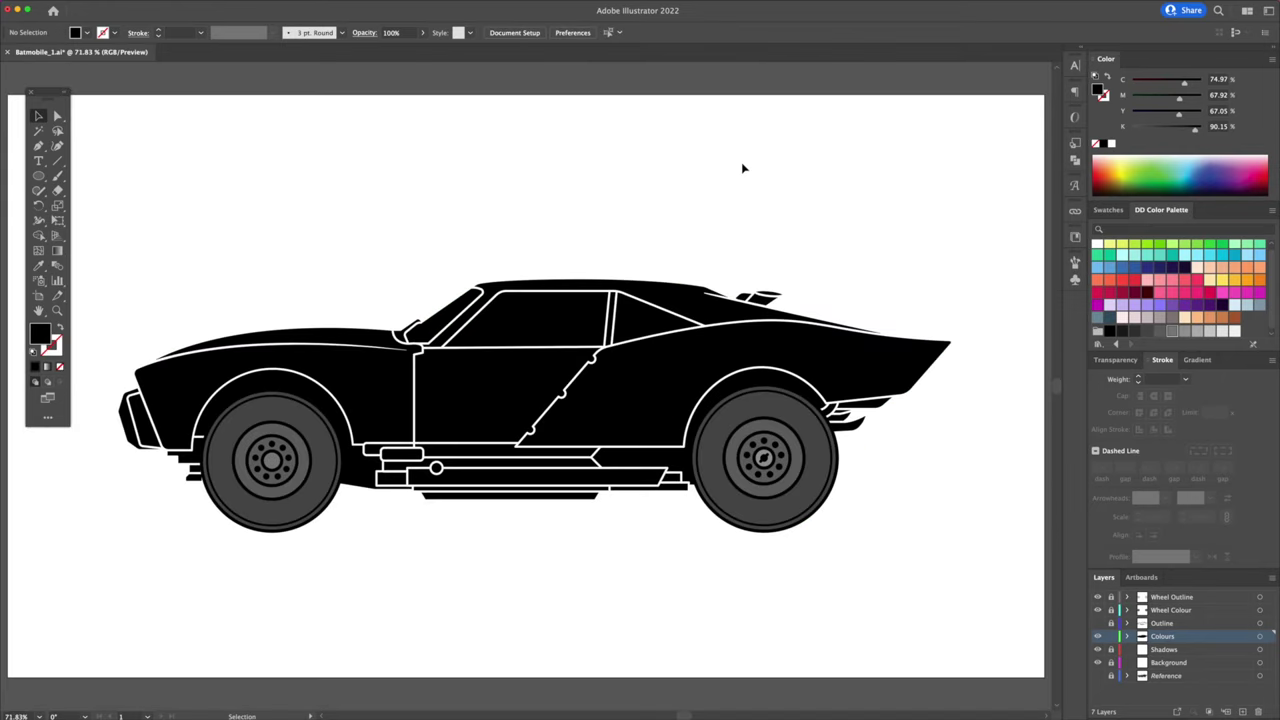
Fill all the body panel shapes with the light grey R=230 G=230 B=230 swatch and show the Outline layer again.
key(super+a)
click(1222, 332)
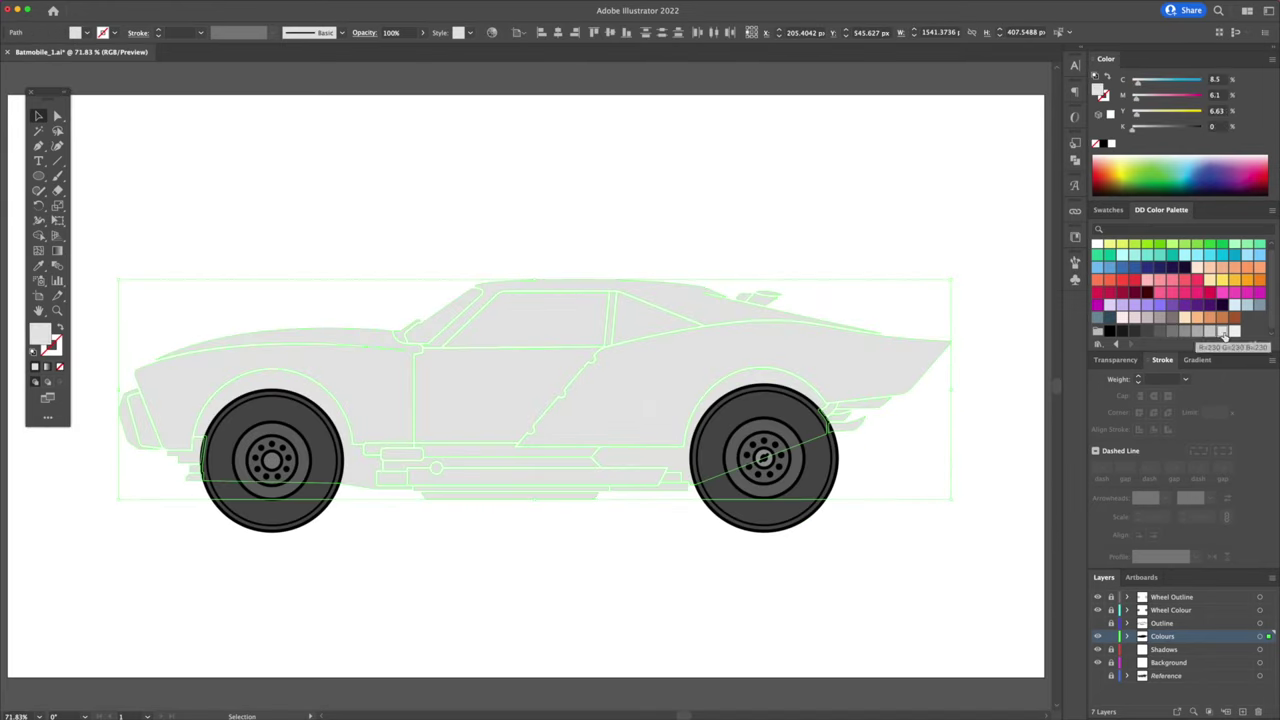
click(895, 266)
click(1097, 622)
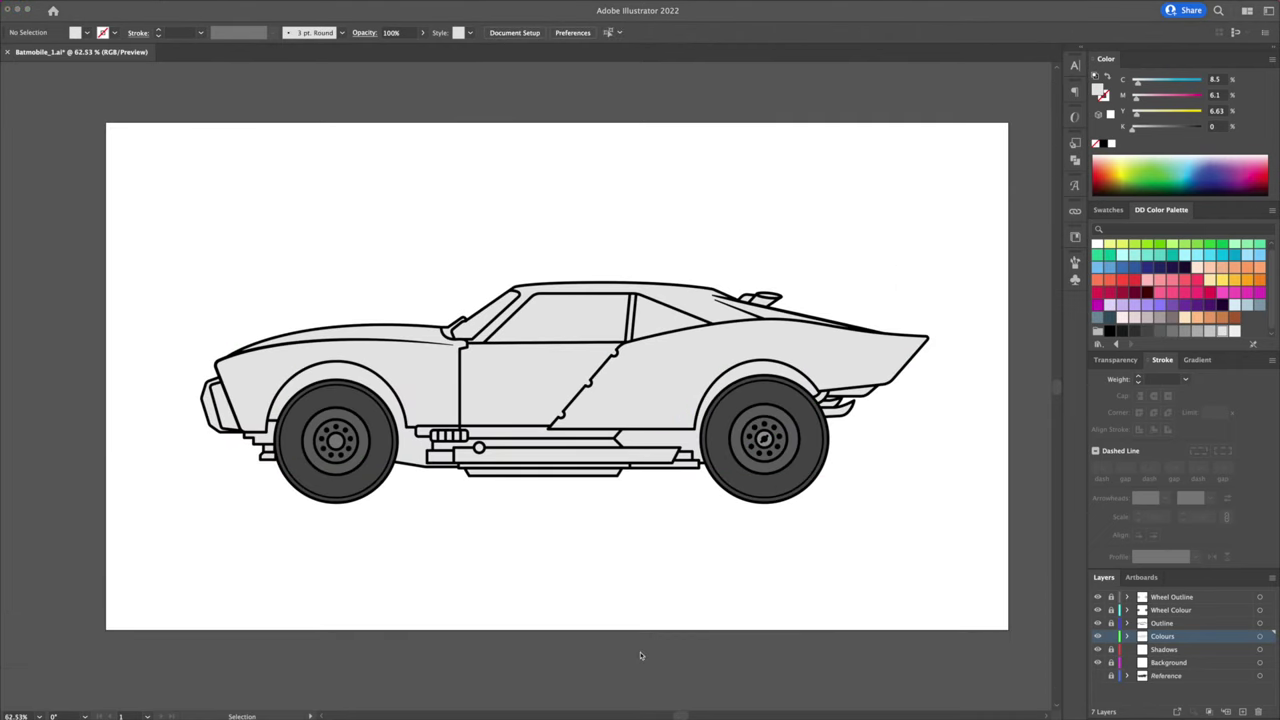
Add a new layer named "Reference 2" directly above the Reference layer.
click(635, 651)
click(1190, 676)
click(1243, 712)
double_click(1168, 676)
text(Reference 2)
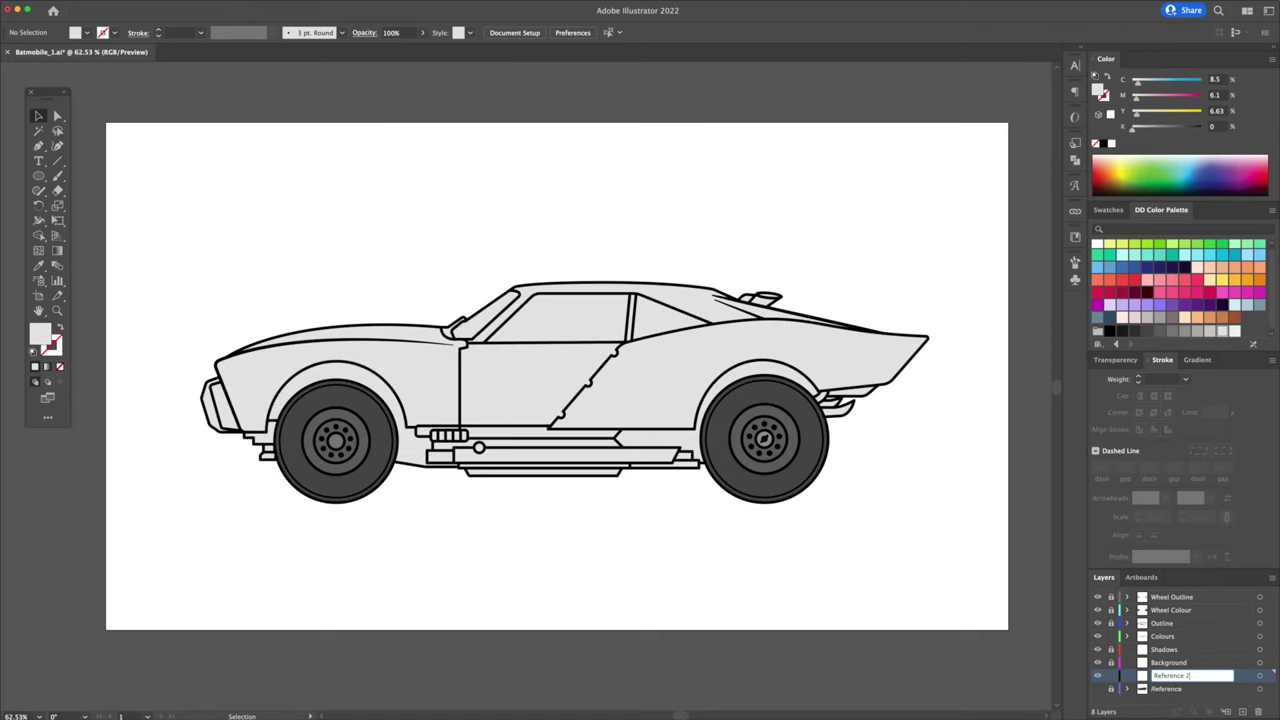
key(Return)
Show and unlock the Reference layer and duplicate its car photo onto the Reference 2 layer.
click(1097, 689)
click(1110, 689)
click(900, 560)
drag(1269, 689, 1269, 679)
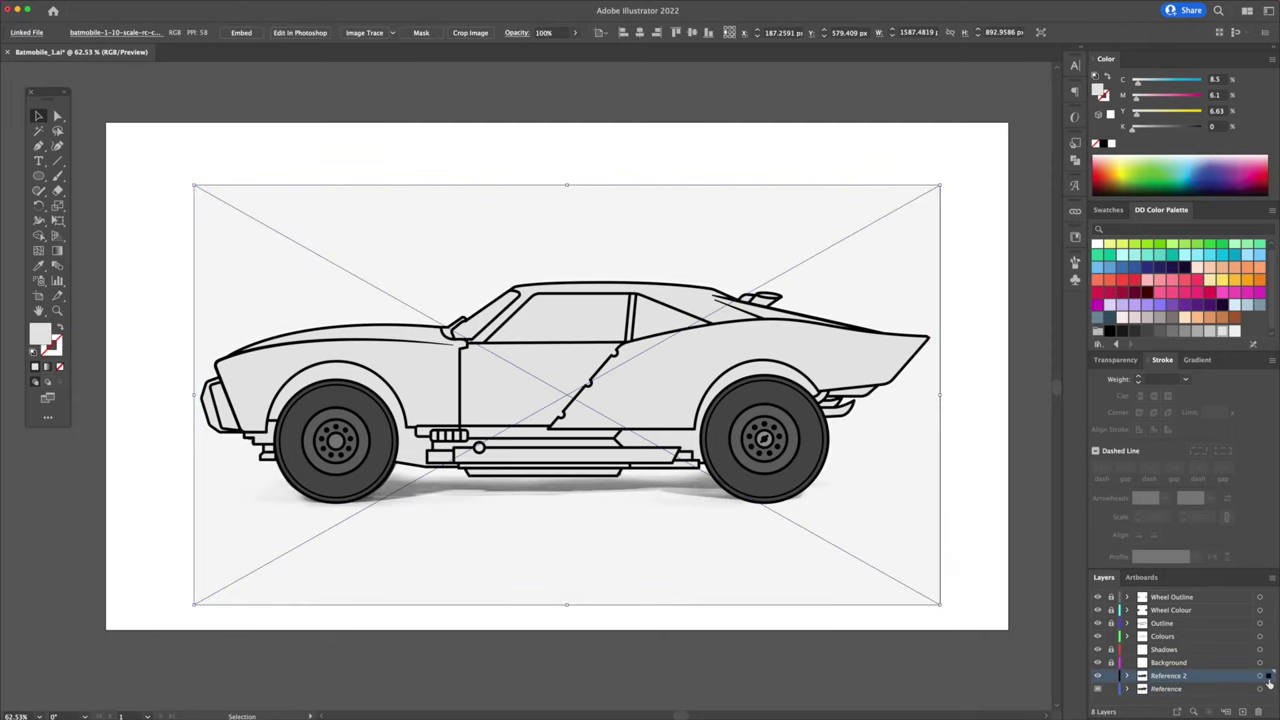
Scale the duplicated photo down to about half size and place it above the car drawing.
drag(940, 185, 746, 294)
drag(702, 484, 701, 240)
scroll(705, 250, up, 2)
click(765, 270)
Fill the roof, door, front and rear body panels with a linear gradient between dark greys of K 69.8% and K 80%.
click(686, 346)
shift+click(556, 420)
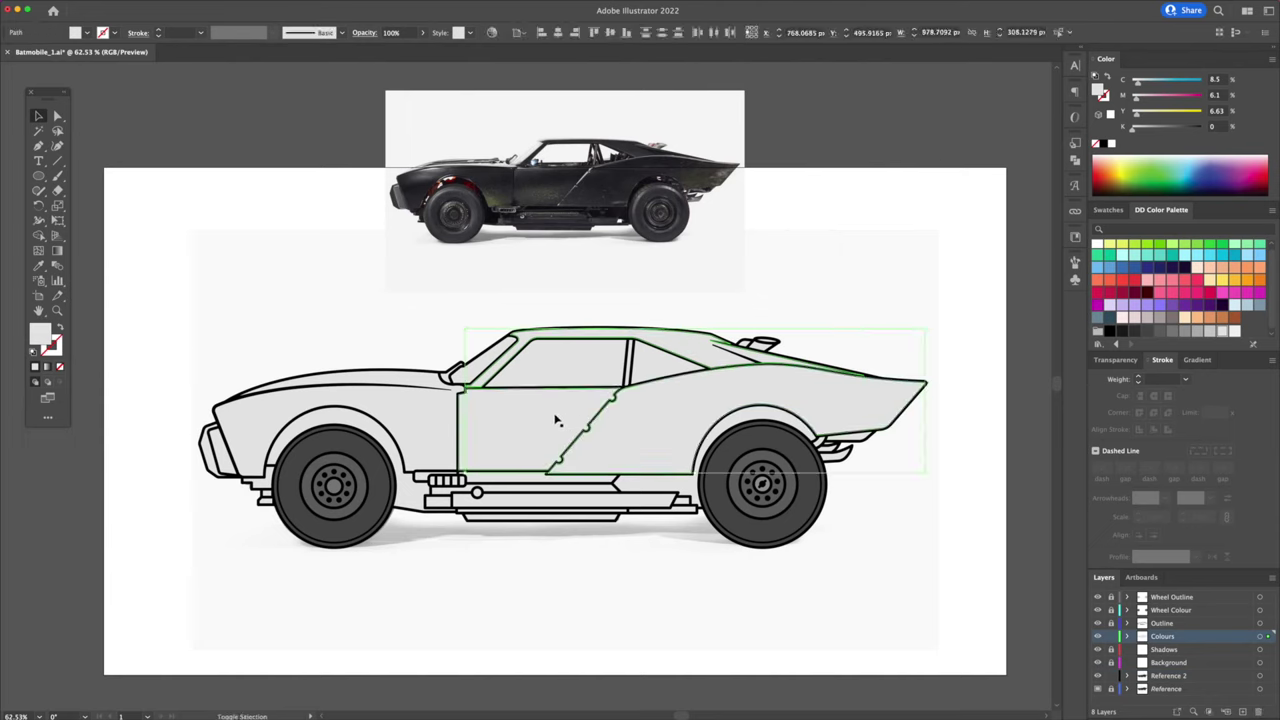
shift+click(438, 424)
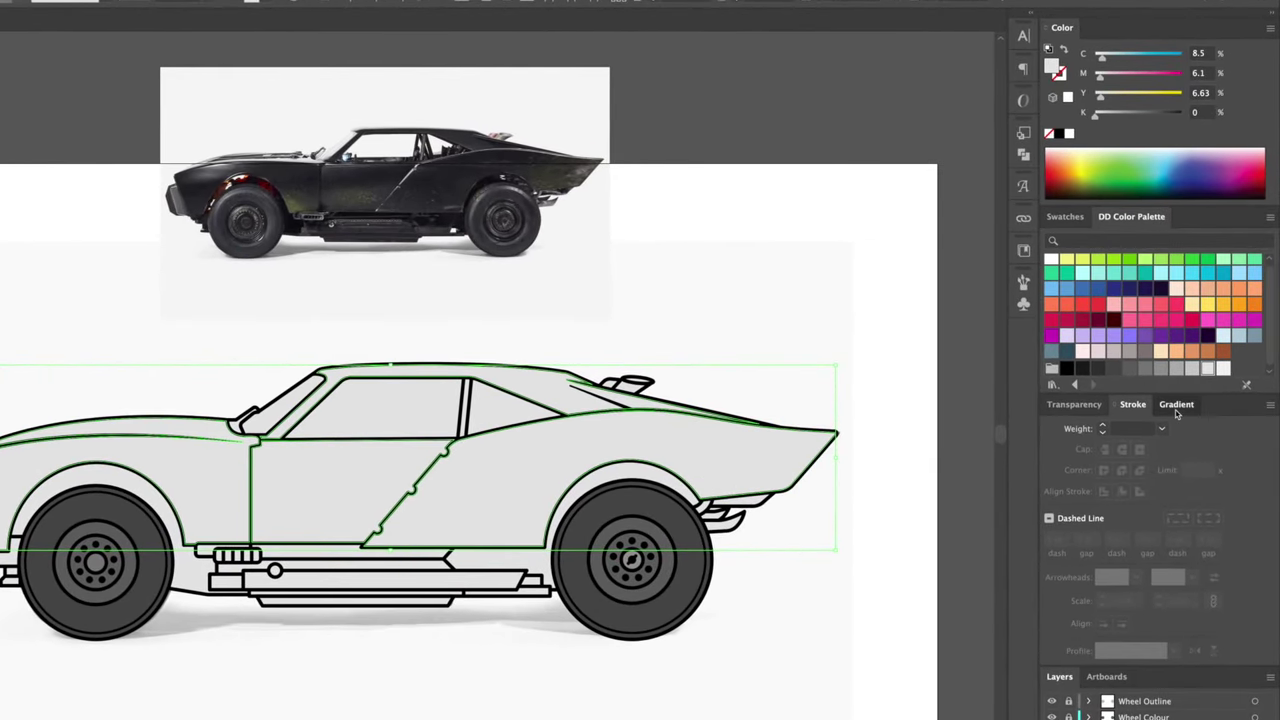
click(1176, 406)
click(1058, 435)
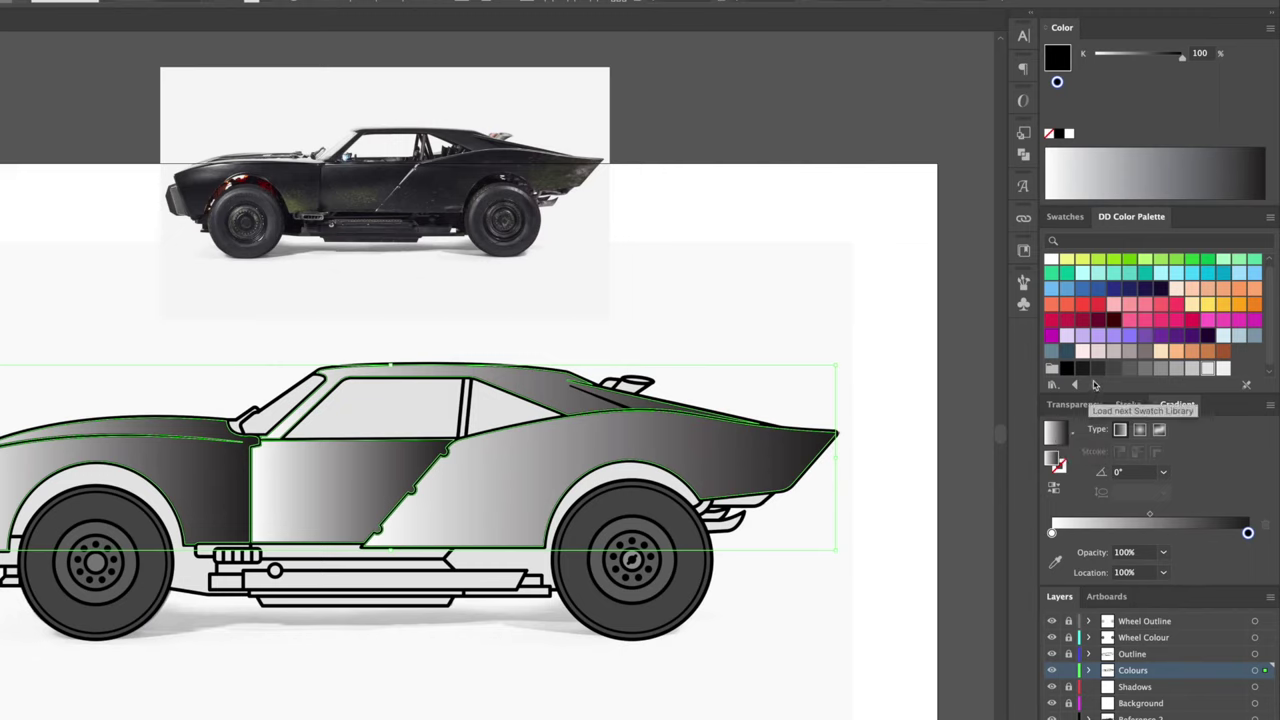
drag(1097, 368, 1248, 535)
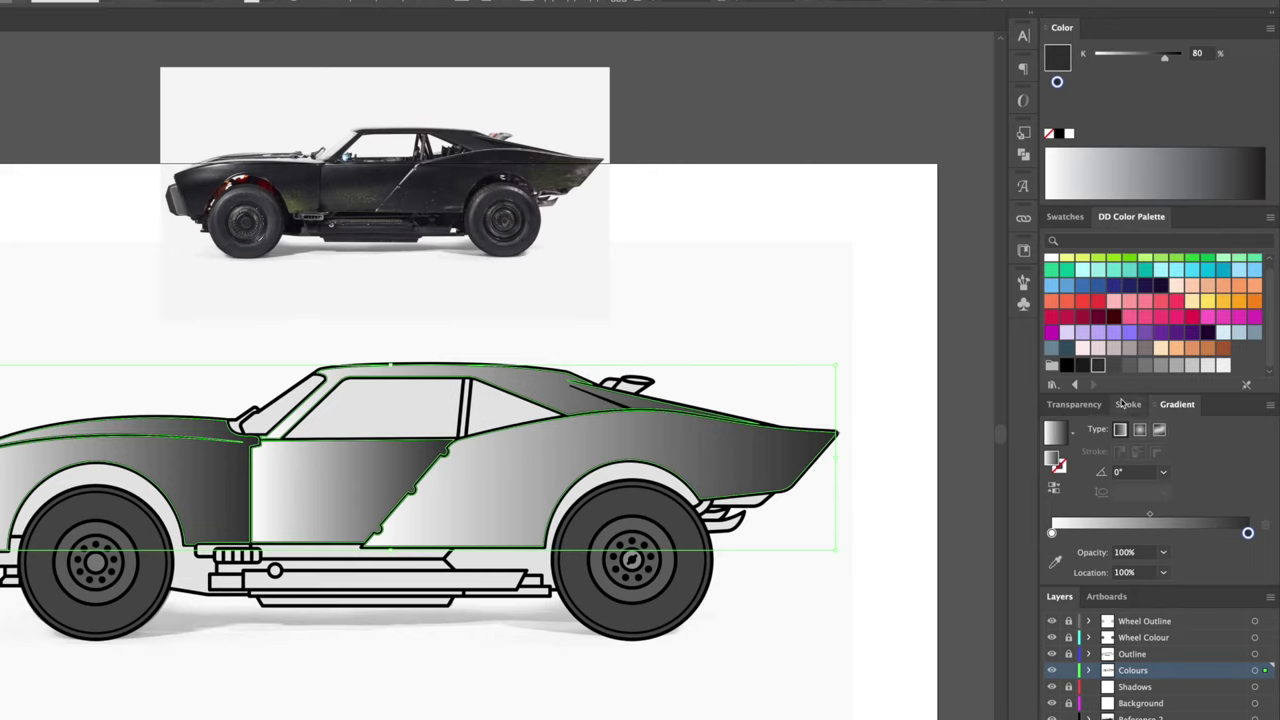
drag(1114, 368, 1051, 535)
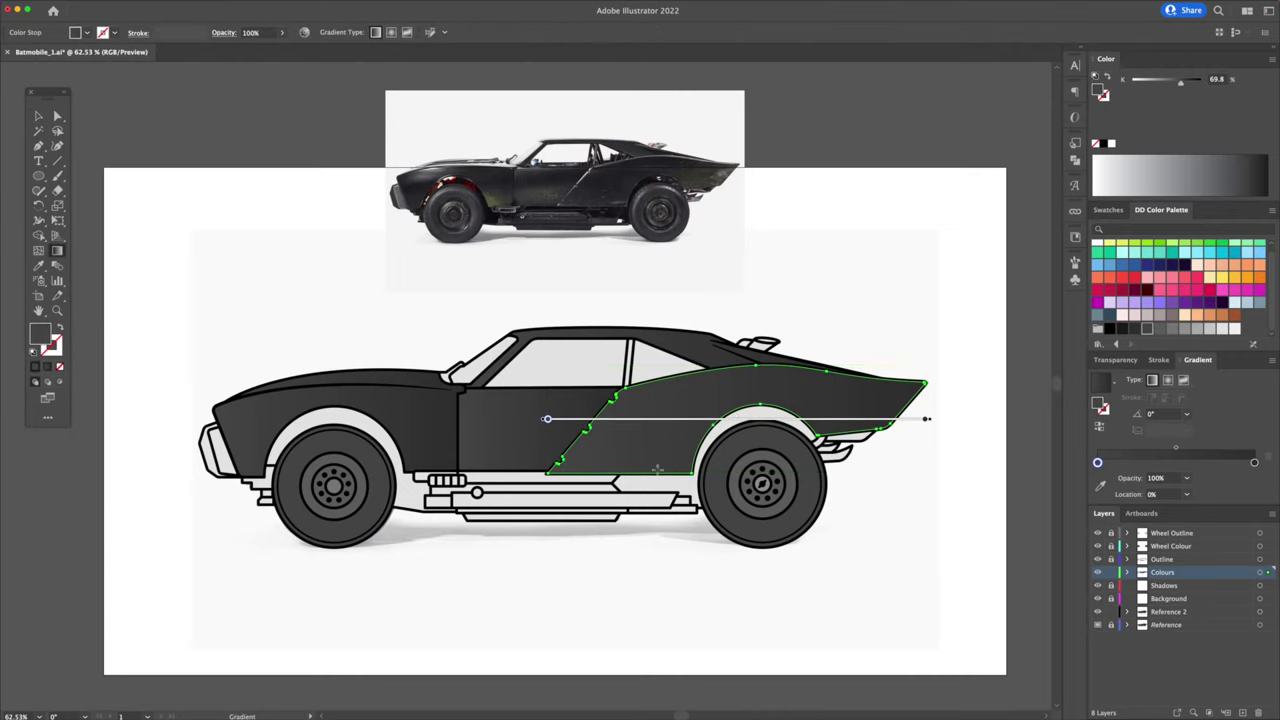
Redraw the rear body panel's gradient vertically at about -90°, with the lighter grey at the top.
drag(500, 544, 500, 493)
drag(736, 470, 736, 390)
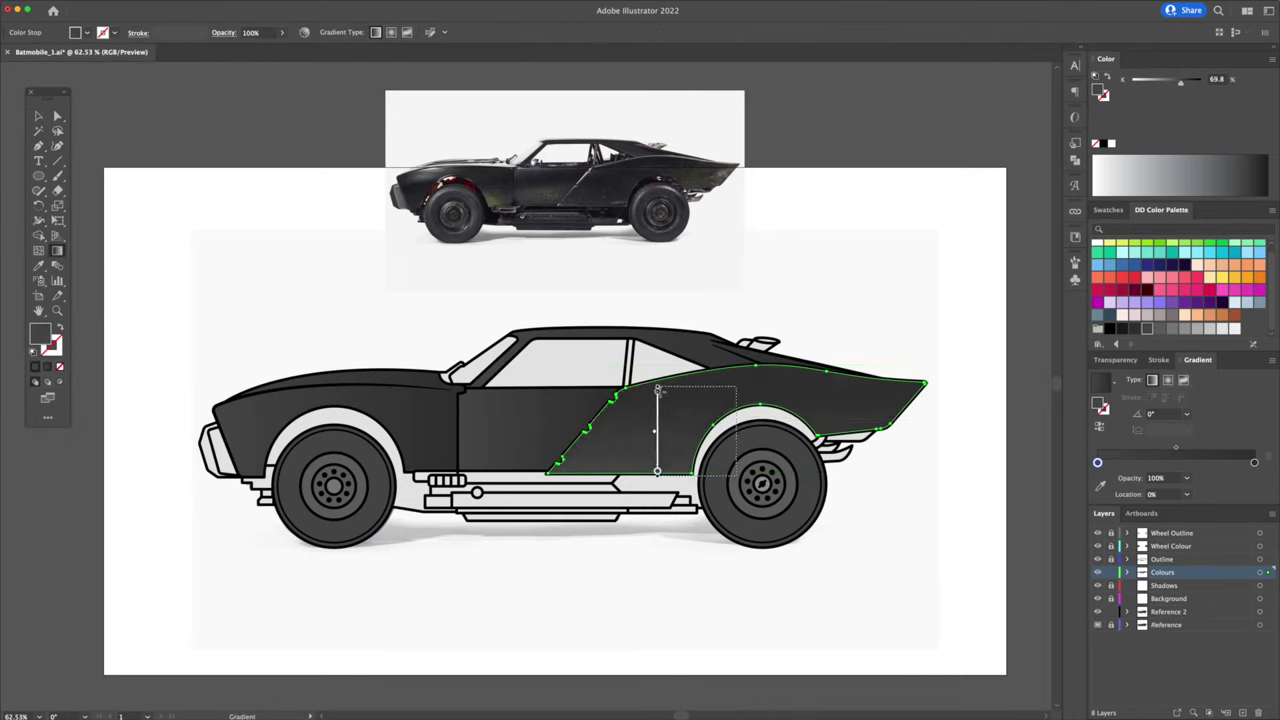
drag(657, 388, 656, 457)
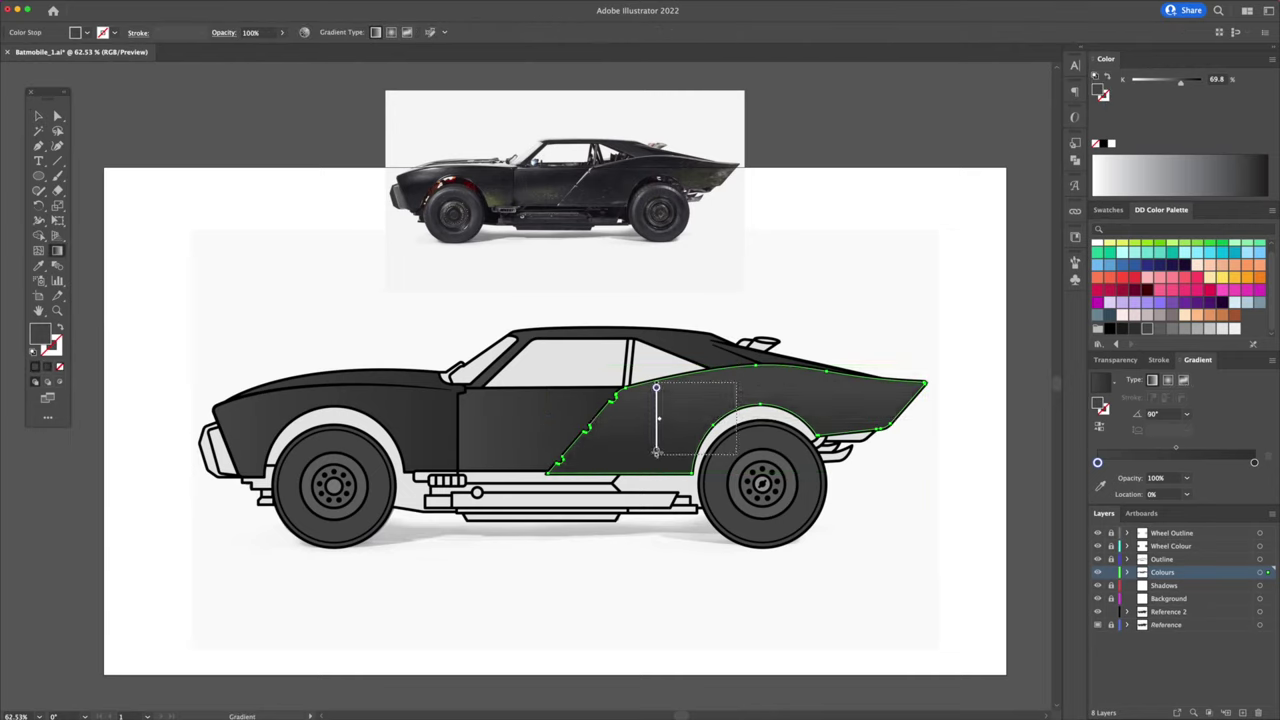
drag(663, 337, 661, 435)
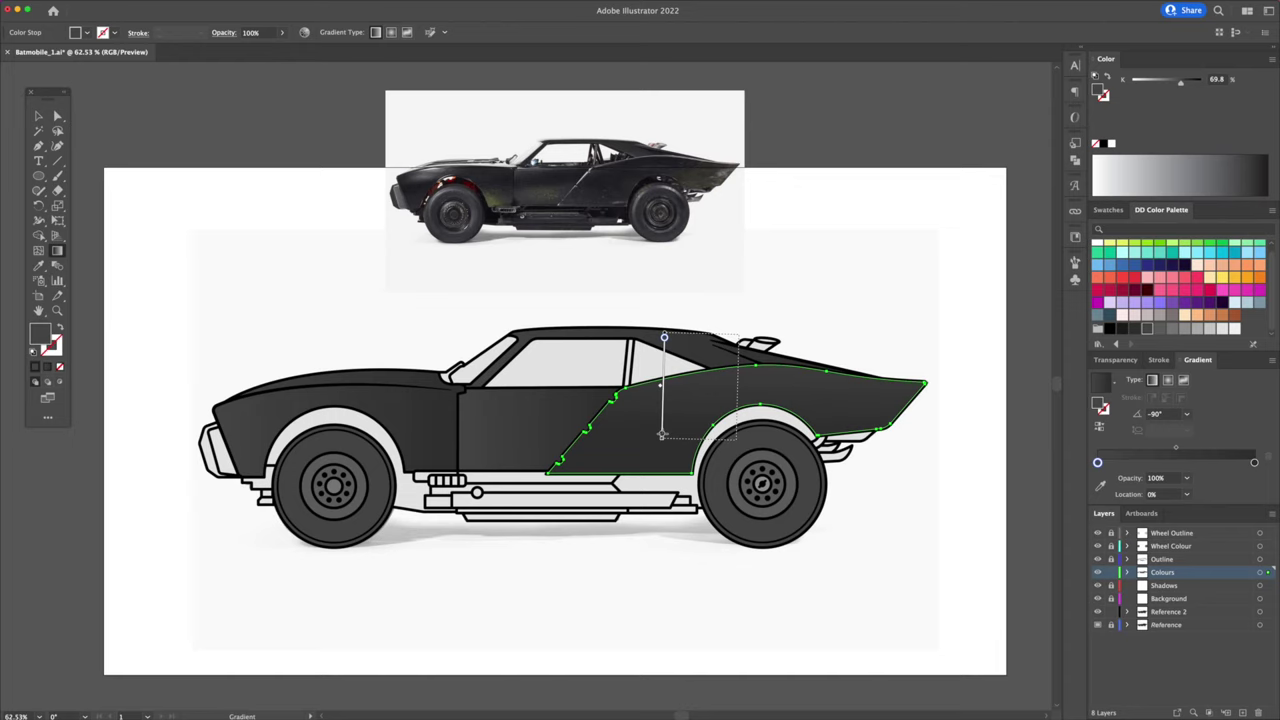
Redraw the door panel's gradient to run vertically downward from the lighter grey to the darker grey.
key(v)
click(540, 429)
key(g)
drag(529, 357, 528, 447)
Redraw the front body panel's gradient to run vertically downward from the lighter grey to the darker grey.
key(v)
click(437, 427)
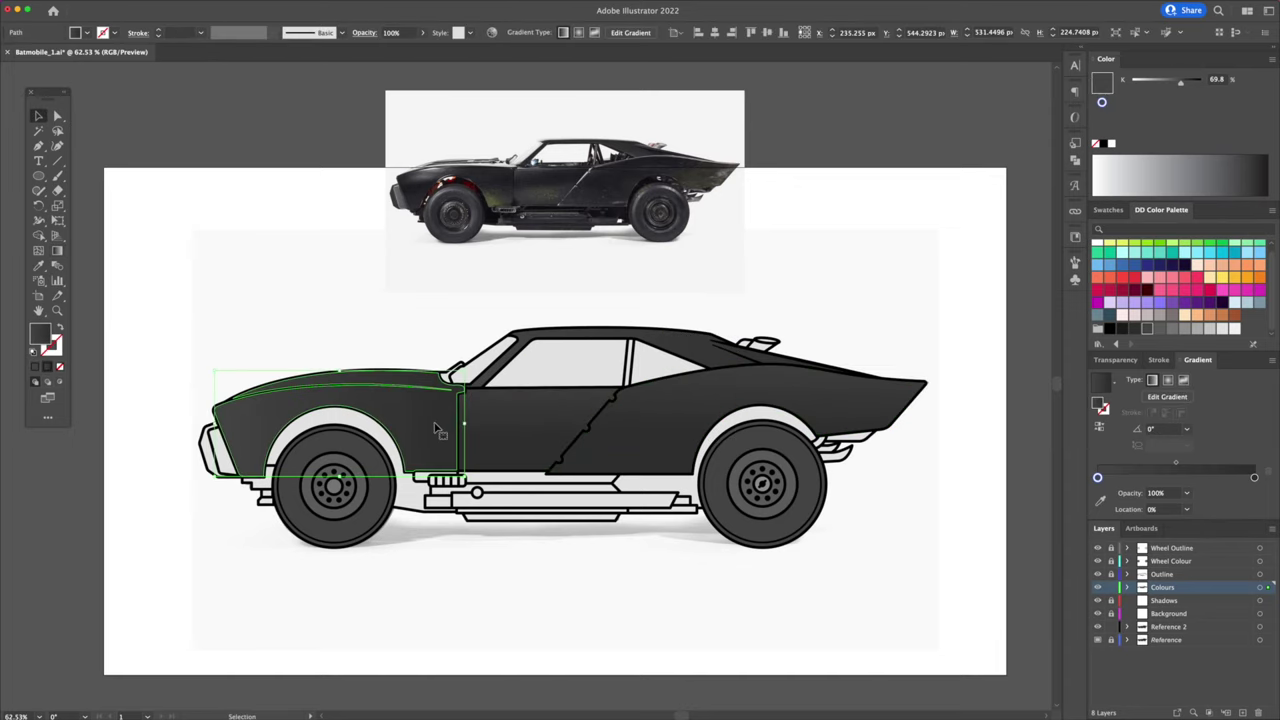
key(g)
drag(397, 350, 397, 434)
Redraw the roof panel's gradient vertically at -90° with the lighter grey at the top.
key(v)
click(690, 350)
key(g)
drag(687, 346, 687, 383)
key(v)
click(819, 284)
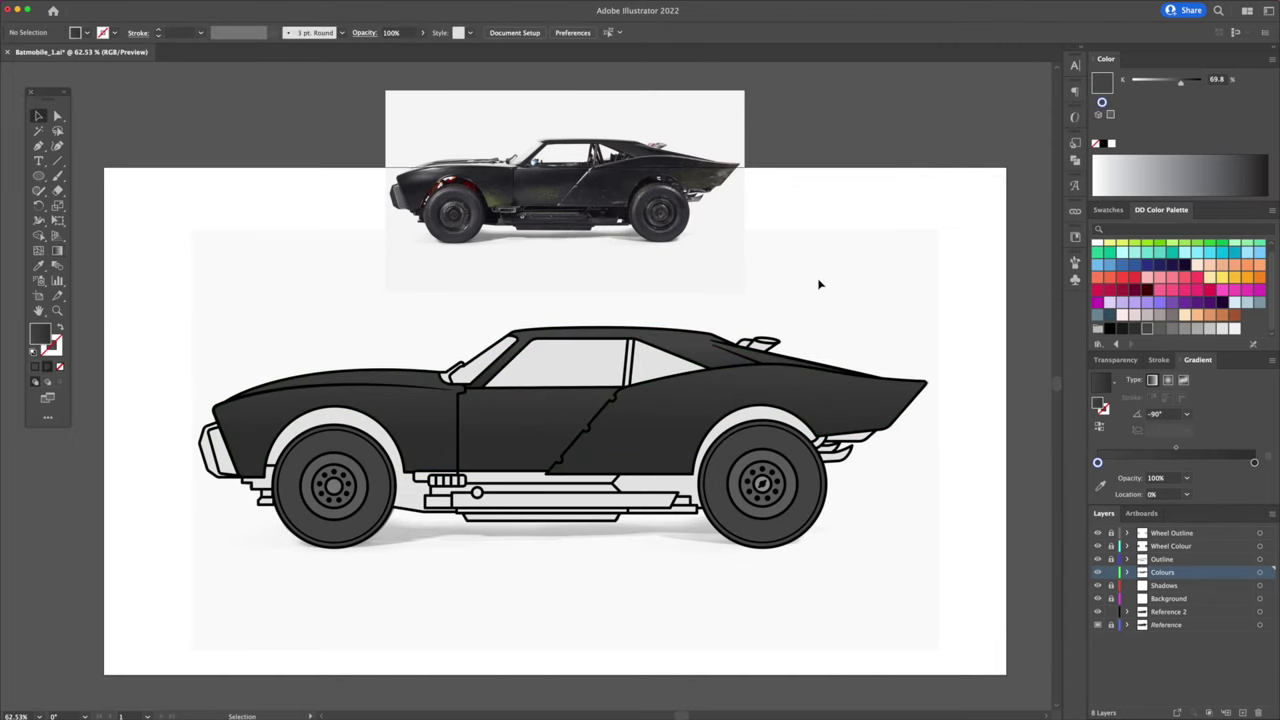
Fill the front and rear wheel arch areas with black.
click(745, 419)
shift+click(382, 434)
click(1122, 329)
click(1110, 329)
Fill the pillar between the side windows with dark grey and the window glass with a mid grey.
click(628, 363)
click(1135, 329)
click(1135, 329)
click(560, 362)
click(1172, 329)
Fill the wing mirror at the windscreen's base with a very dark grey of K 89.8%.
click(448, 376)
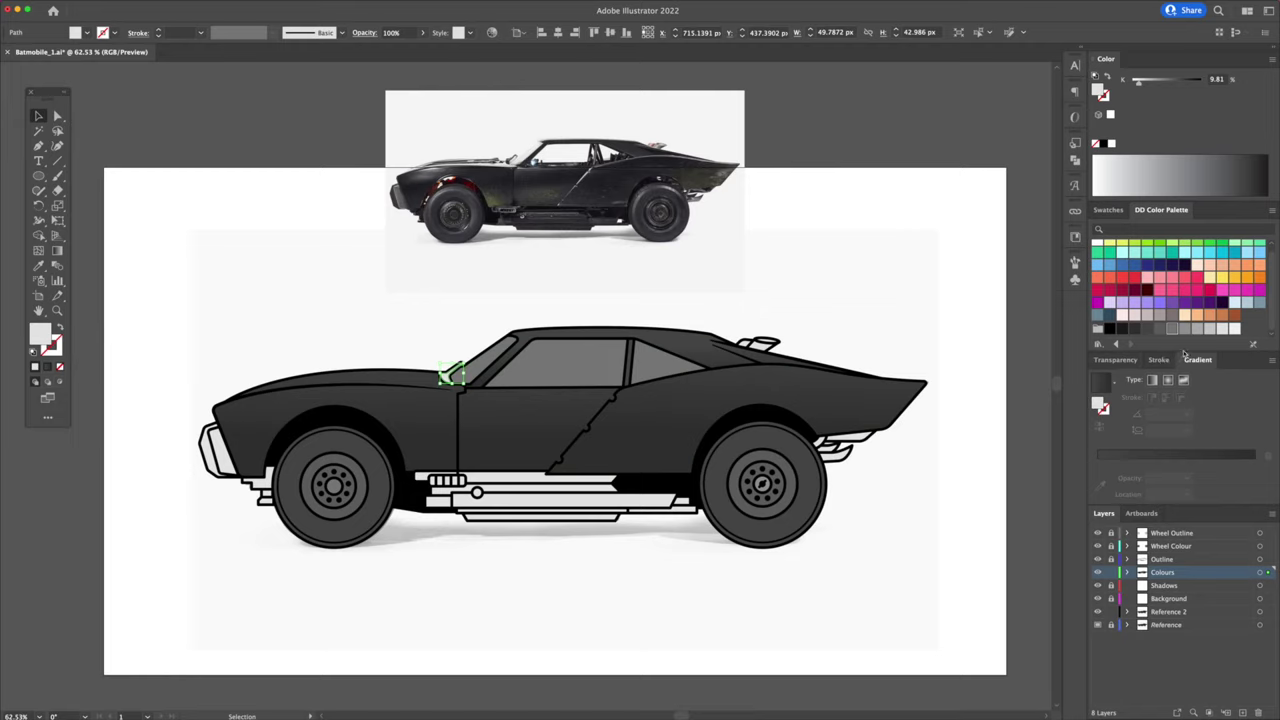
click(1133, 329)
click(891, 268)
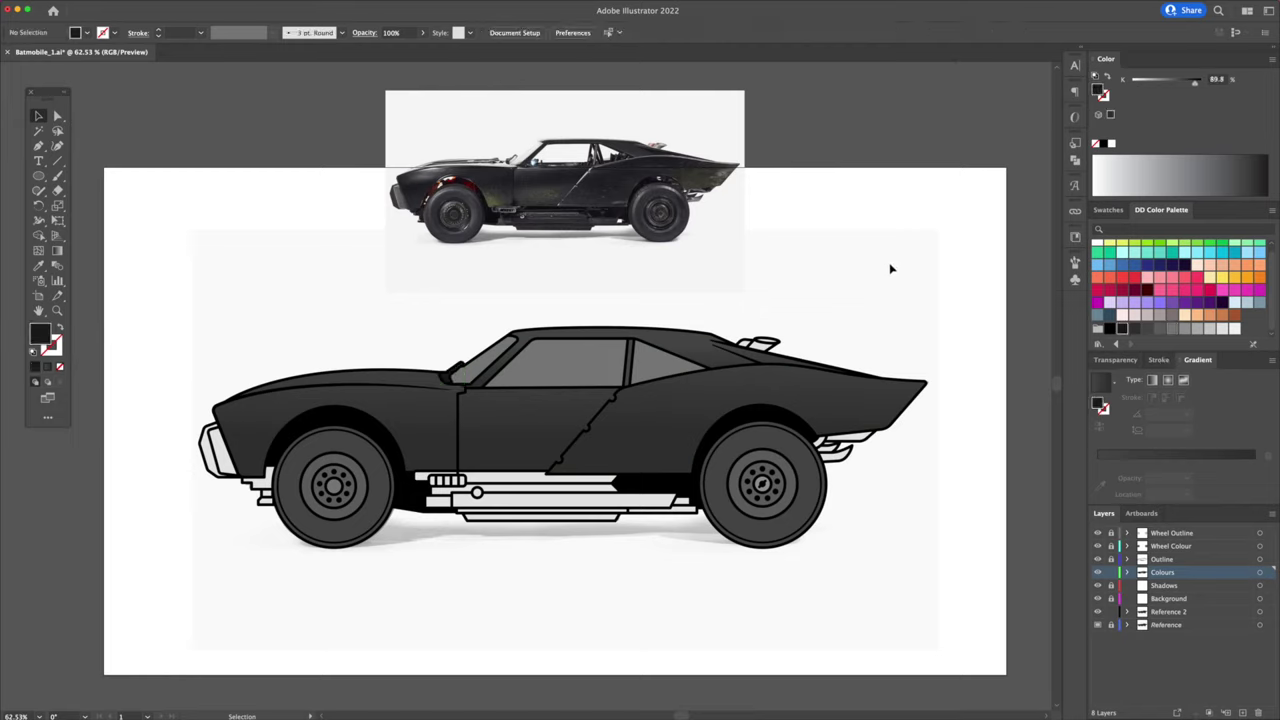
Fill the sill strip under the door with dark grey and the two main side skirt sections with a slightly lighter grey.
click(516, 484)
click(1135, 329)
click(558, 563)
click(587, 495)
shift+click(438, 501)
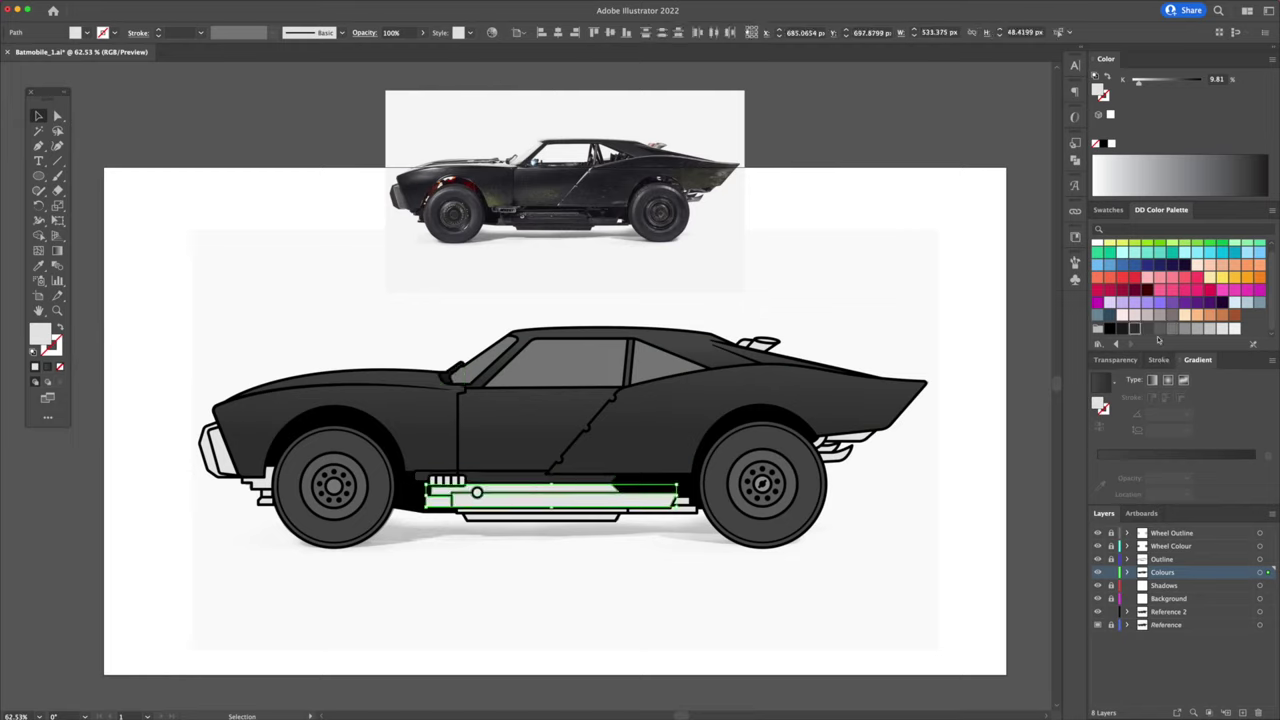
click(1147, 329)
click(714, 531)
Fill the small piece at the side skirt's rear end with light grey and the thin lower strip with dark grey.
click(684, 503)
click(1222, 330)
click(653, 577)
click(614, 517)
click(640, 511)
click(1147, 329)
click(671, 534)
Fill the side skirt's front and middle sections with dark grey and its lowest section with a slightly darker grey.
click(600, 501)
shift+click(438, 501)
click(1147, 329)
click(639, 543)
click(600, 518)
click(1121, 330)
click(666, 527)
click(605, 518)
click(1135, 330)
Fill the stepped bracket ahead of the front wheel with dark grey.
click(263, 484)
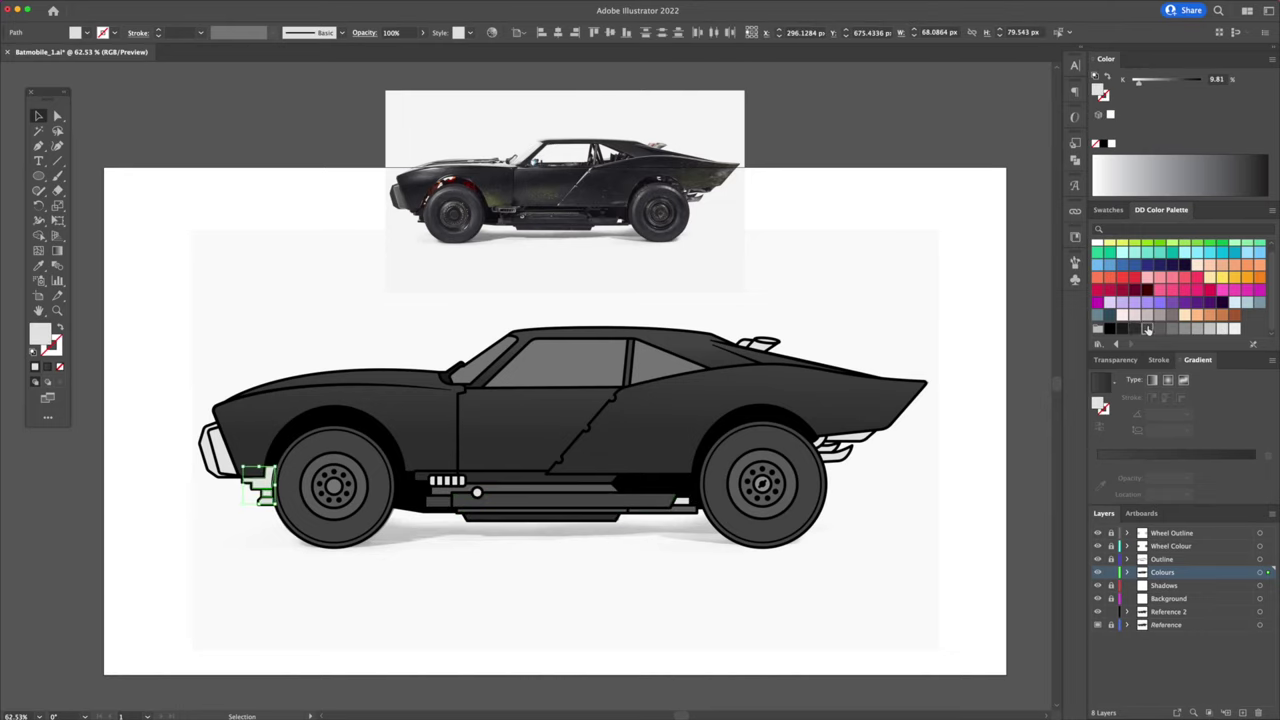
key(super+z)
key(super+z)
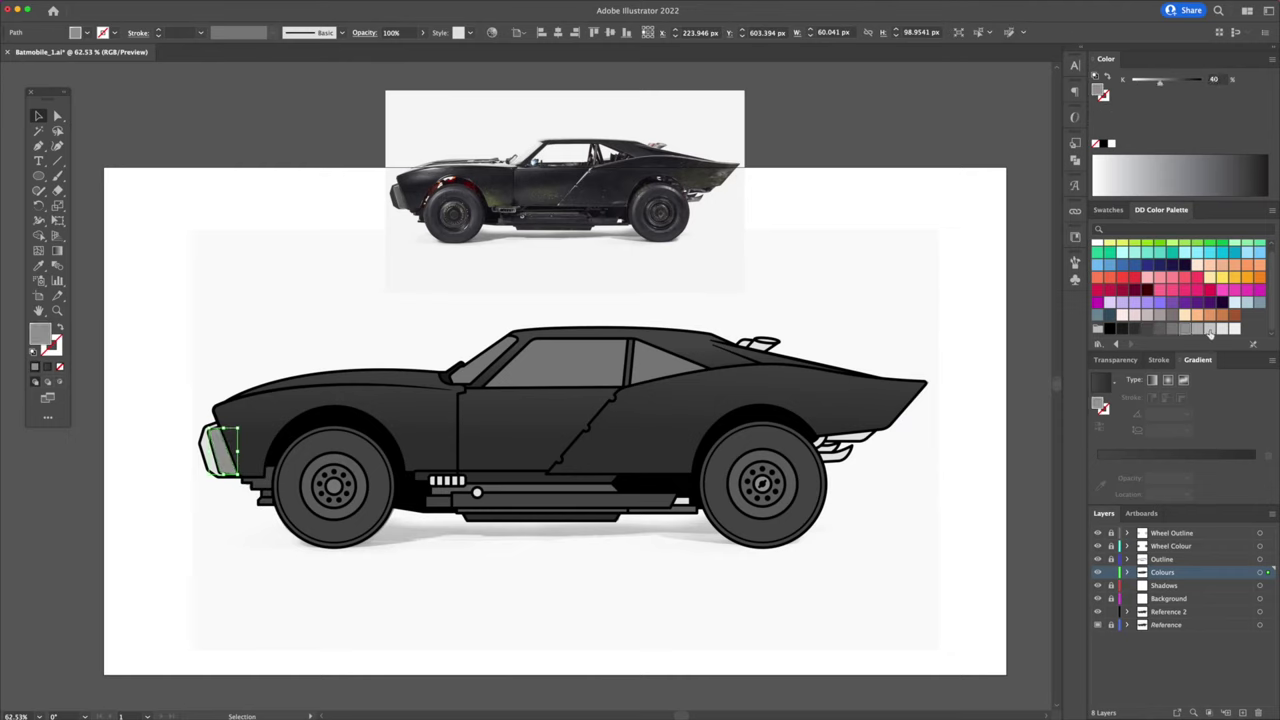
Fill the front bumper's inner panel with K 29.8% grey and its outer surround with K 49.8% grey.
click(1197, 329)
click(764, 315)
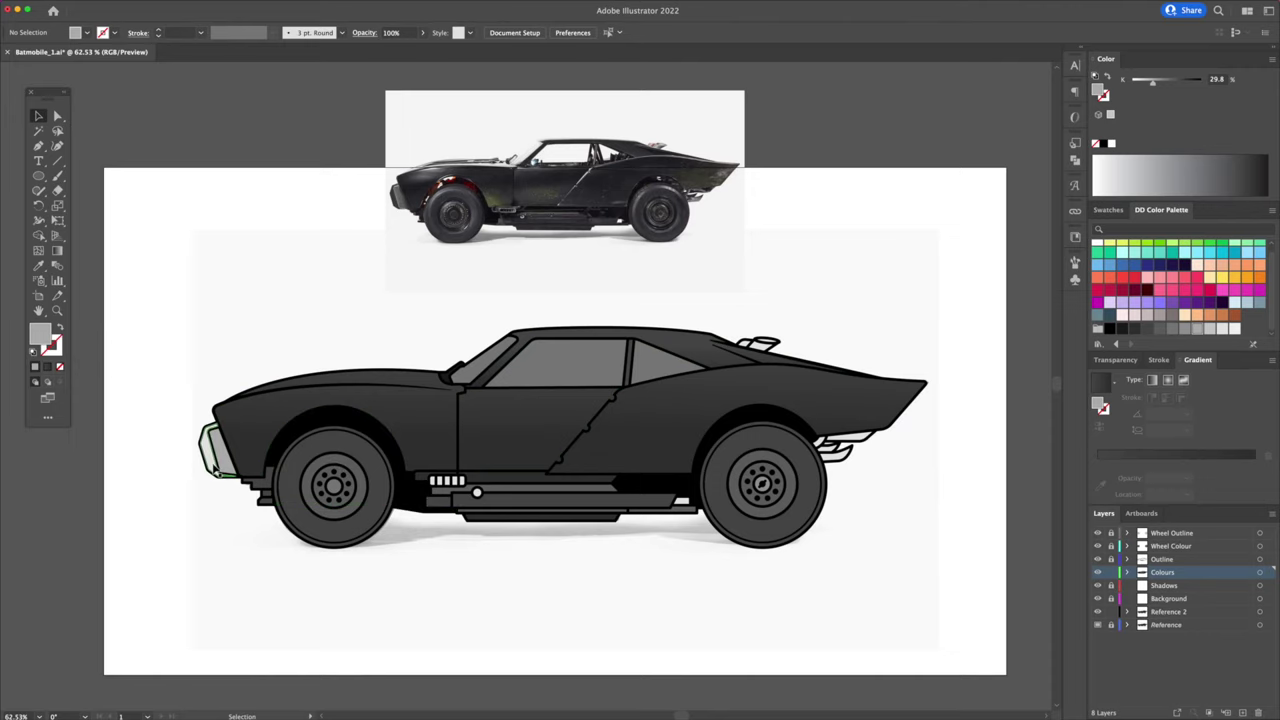
click(212, 466)
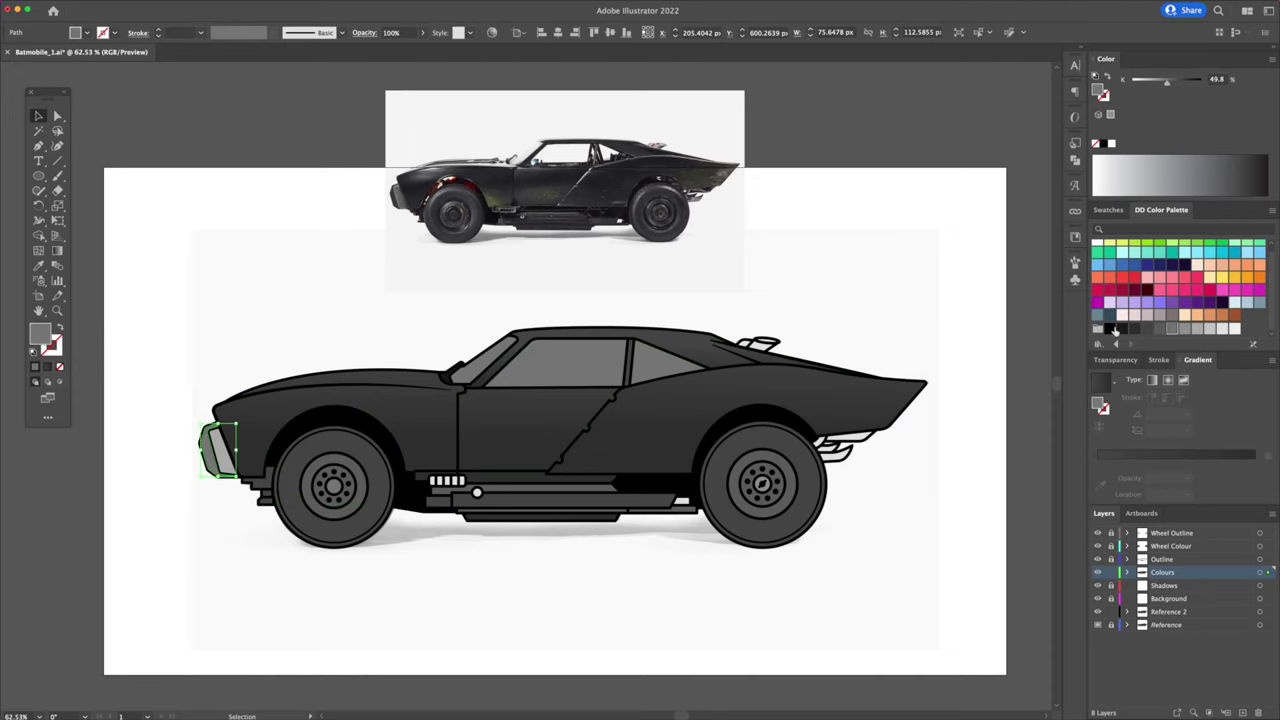
click(890, 311)
Fill the long strip beneath the tail with mid grey and the small piece beside the rear wheel with K 60% grey.
scroll(863, 476, up, 5)
click(800, 319)
click(1172, 329)
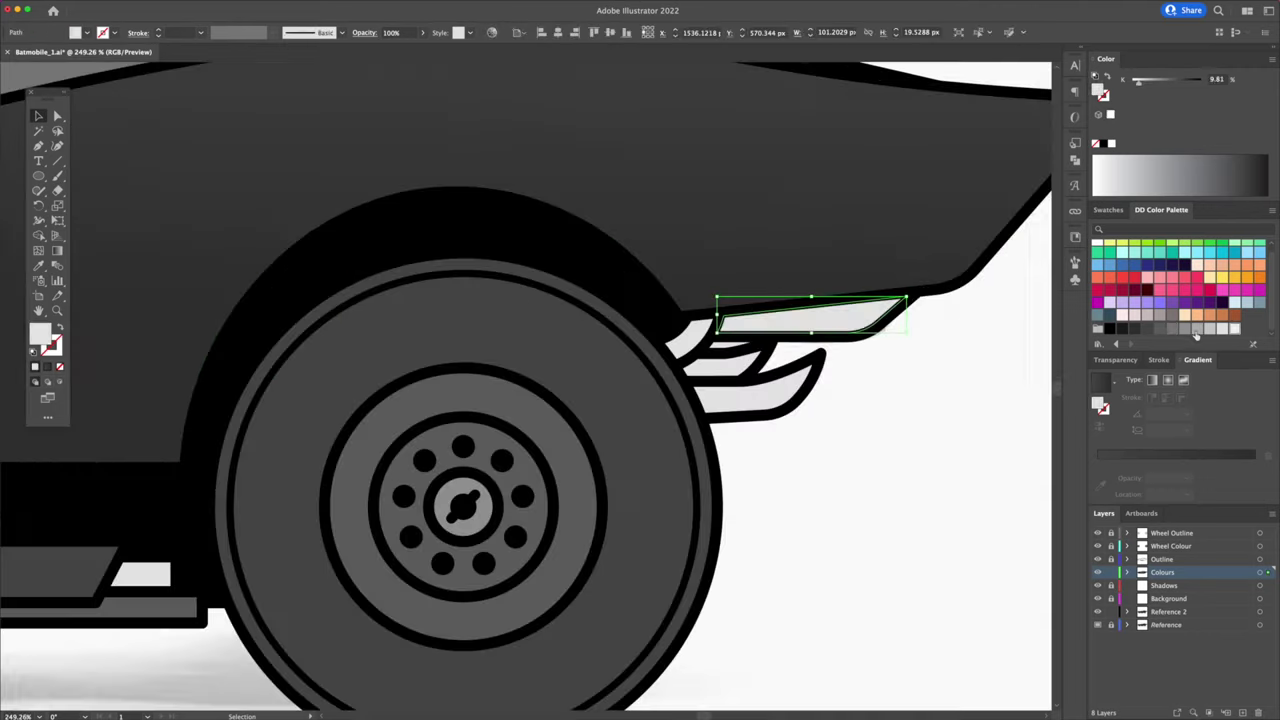
click(917, 377)
click(692, 340)
click(1160, 329)
click(905, 370)
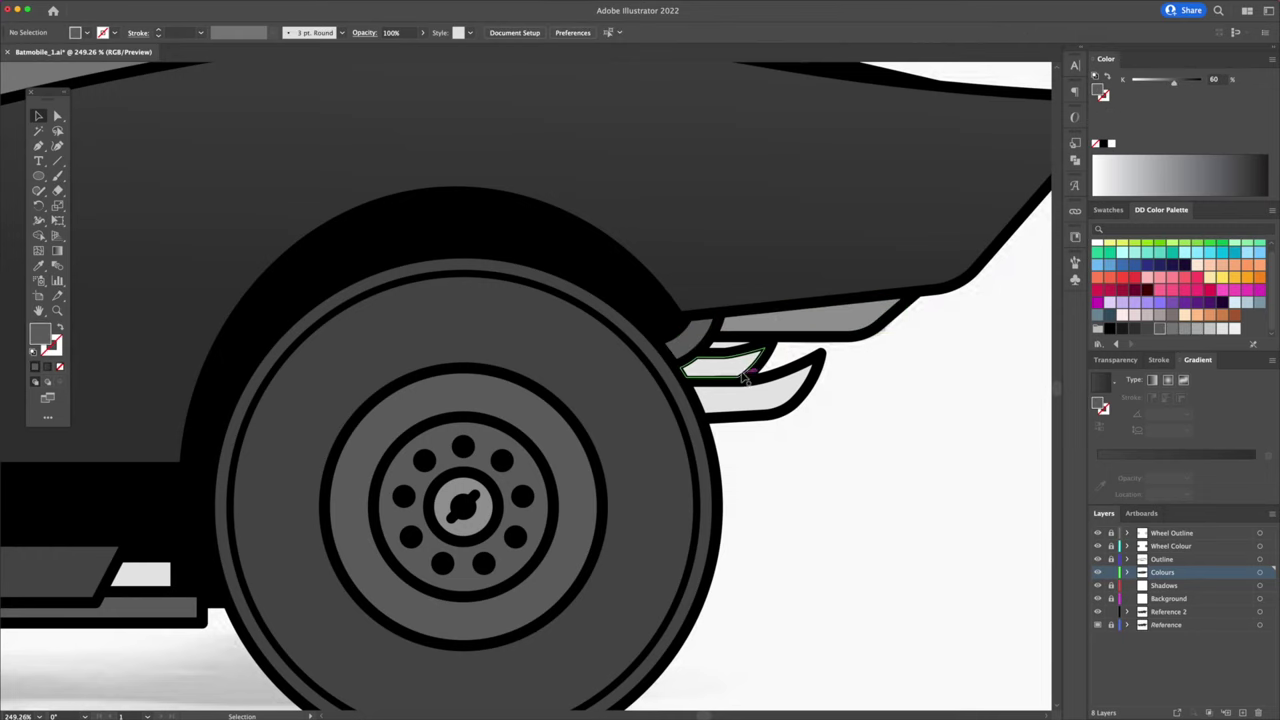
Fill the exhaust piece behind the rear wheel with light grey.
click(750, 377)
click(1208, 330)
click(905, 390)
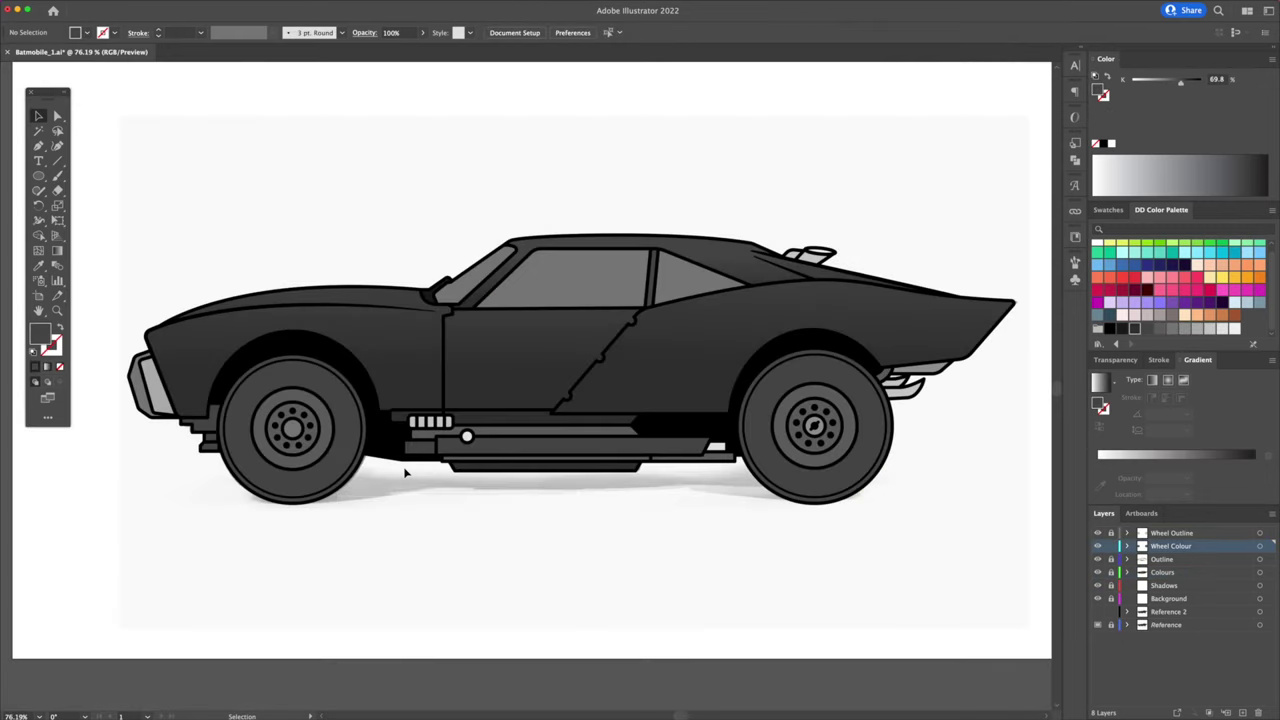
Fill both tyres with a linear gradient from K 69.8% grey to a darker grey.
click(342, 458)
shift+click(779, 473)
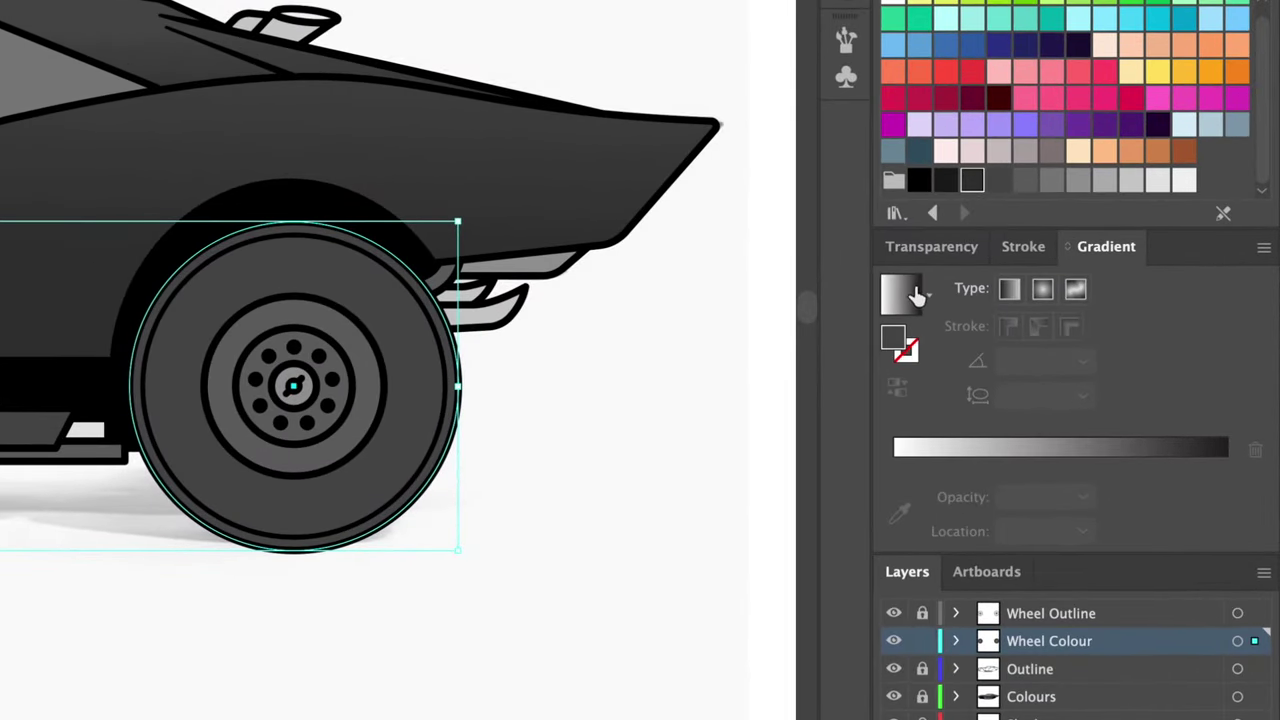
click(906, 296)
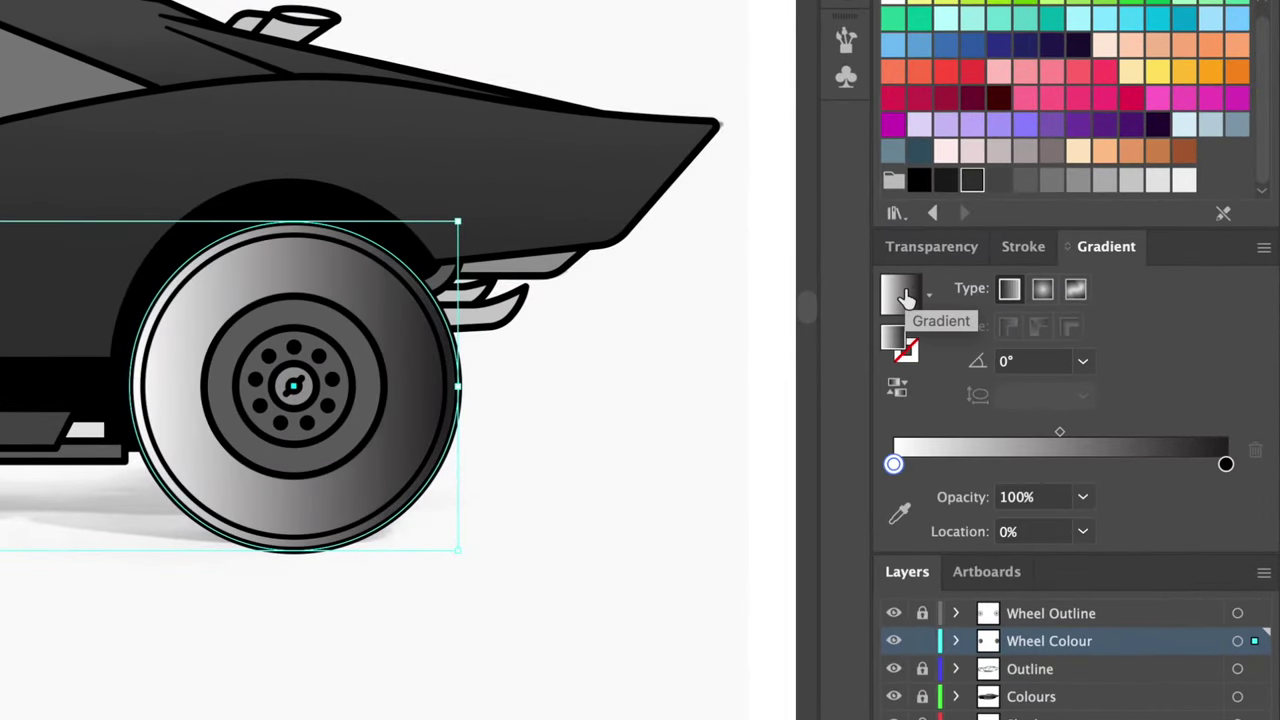
drag(966, 186, 988, 218)
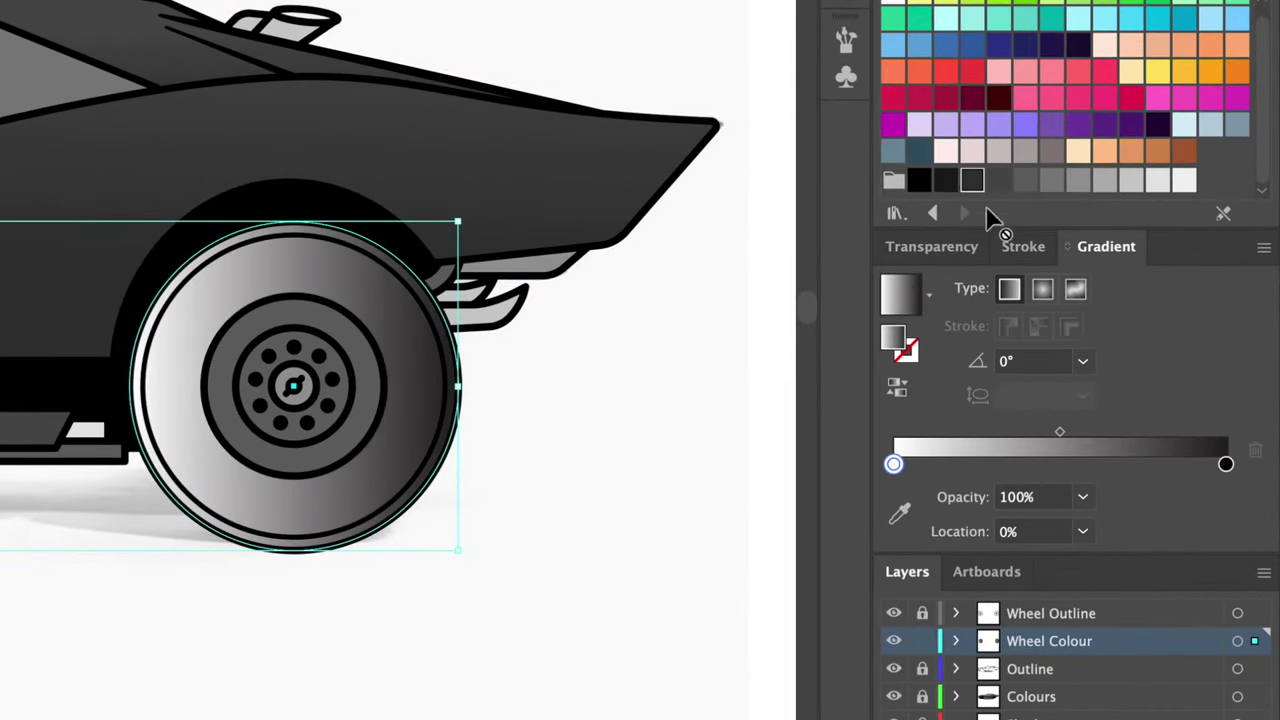
drag(1226, 468, 1227, 470)
drag(951, 386, 894, 464)
click(473, 585)
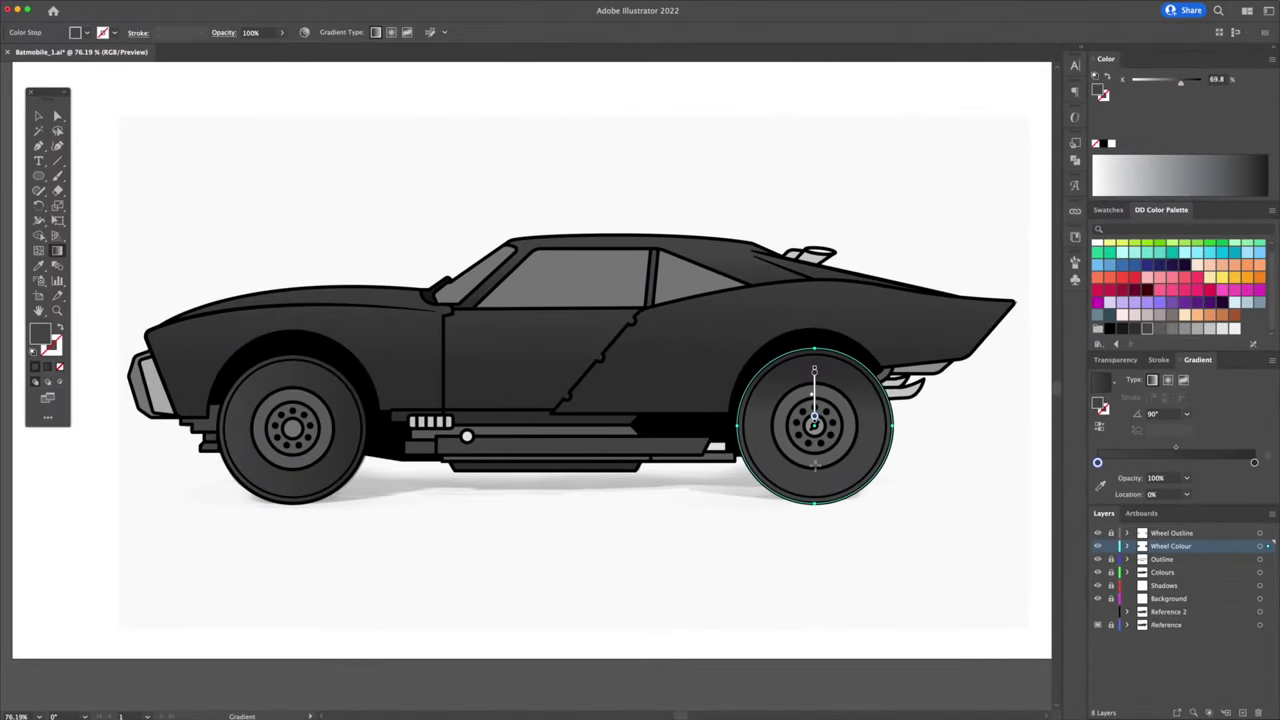
Redraw the rear tyre's gradient vertically at 90° with the lighter grey at the bottom.
drag(815, 463, 815, 470)
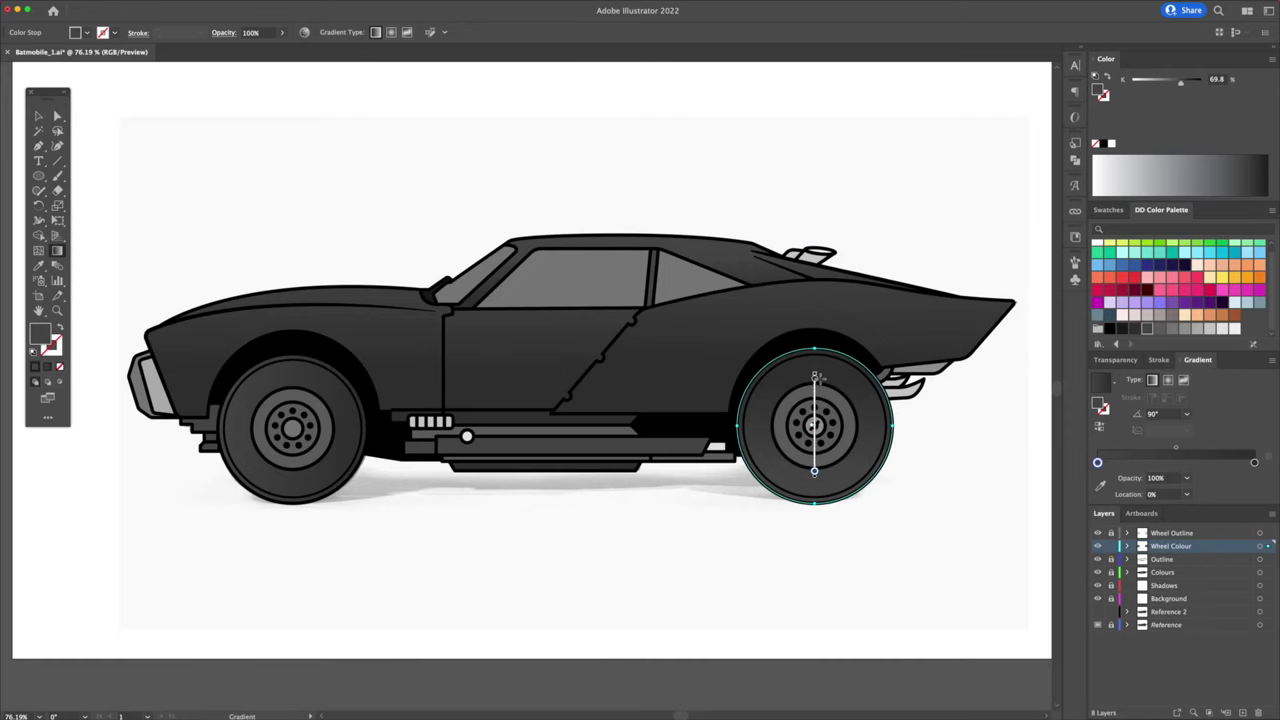
key(v)
click(612, 518)
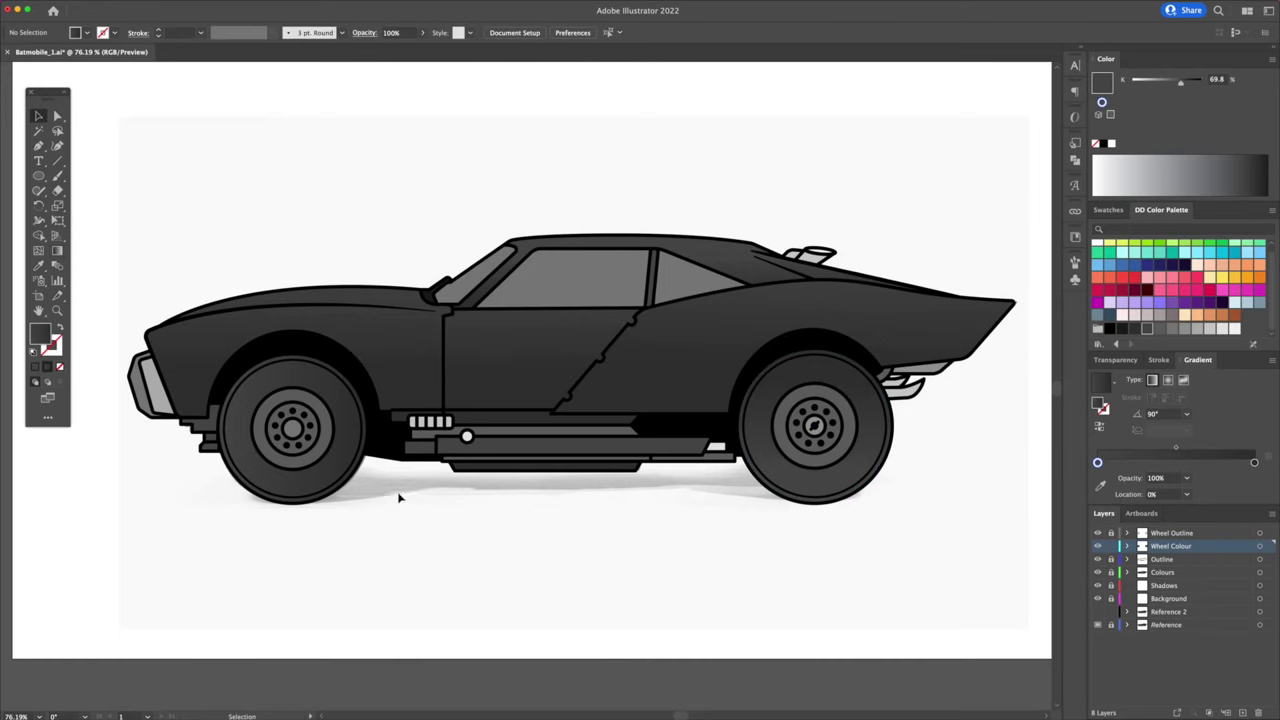
Redraw the front tyre's gradient vertically with the lighter grey at the bottom to match the rear tyre.
click(330, 485)
key(g)
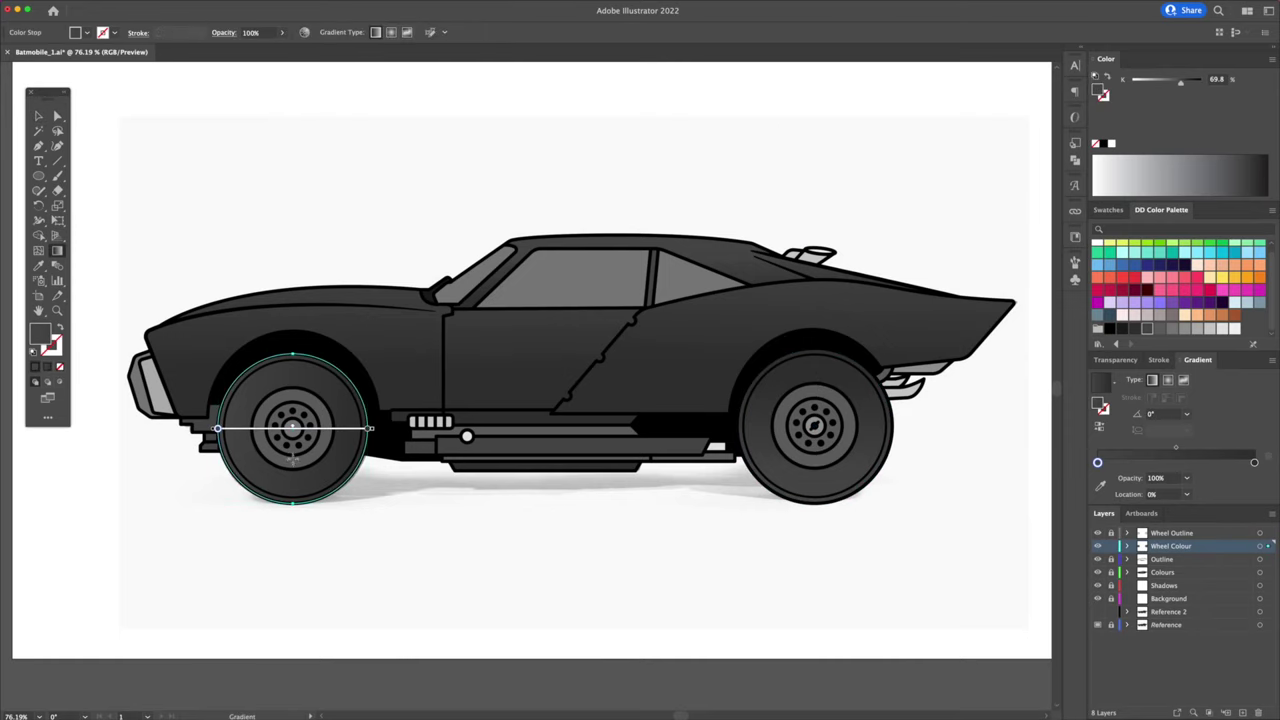
drag(292, 425, 292, 458)
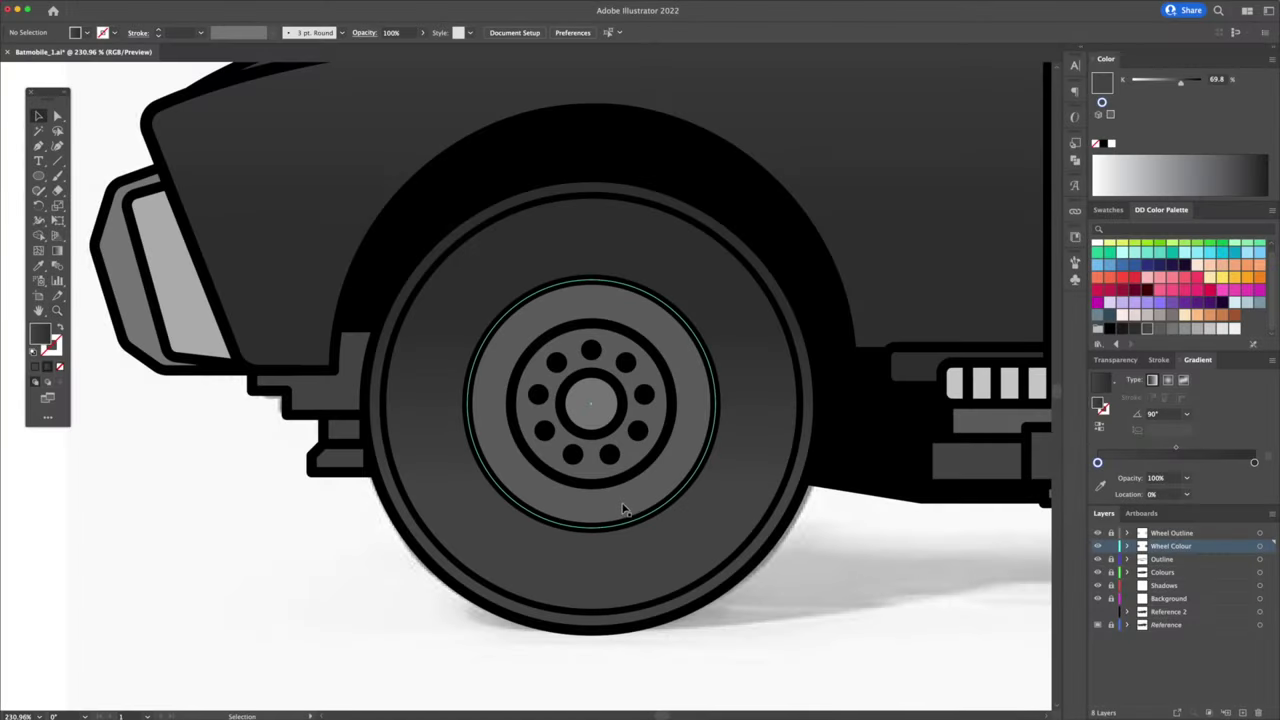
Duplicate the front wheel's rim circle in place, scale the copy to about 120 px, and fill the outer circle with K 49.8% grey.
click(620, 510)
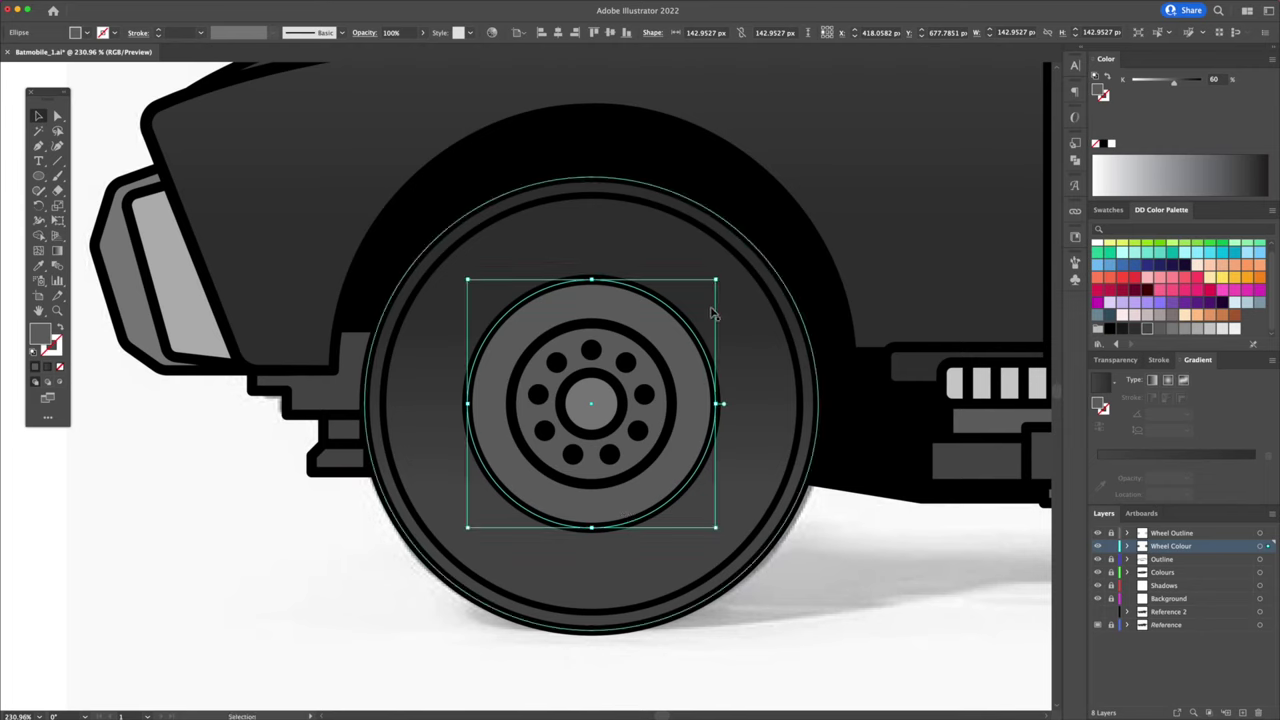
drag(716, 282, 697, 300)
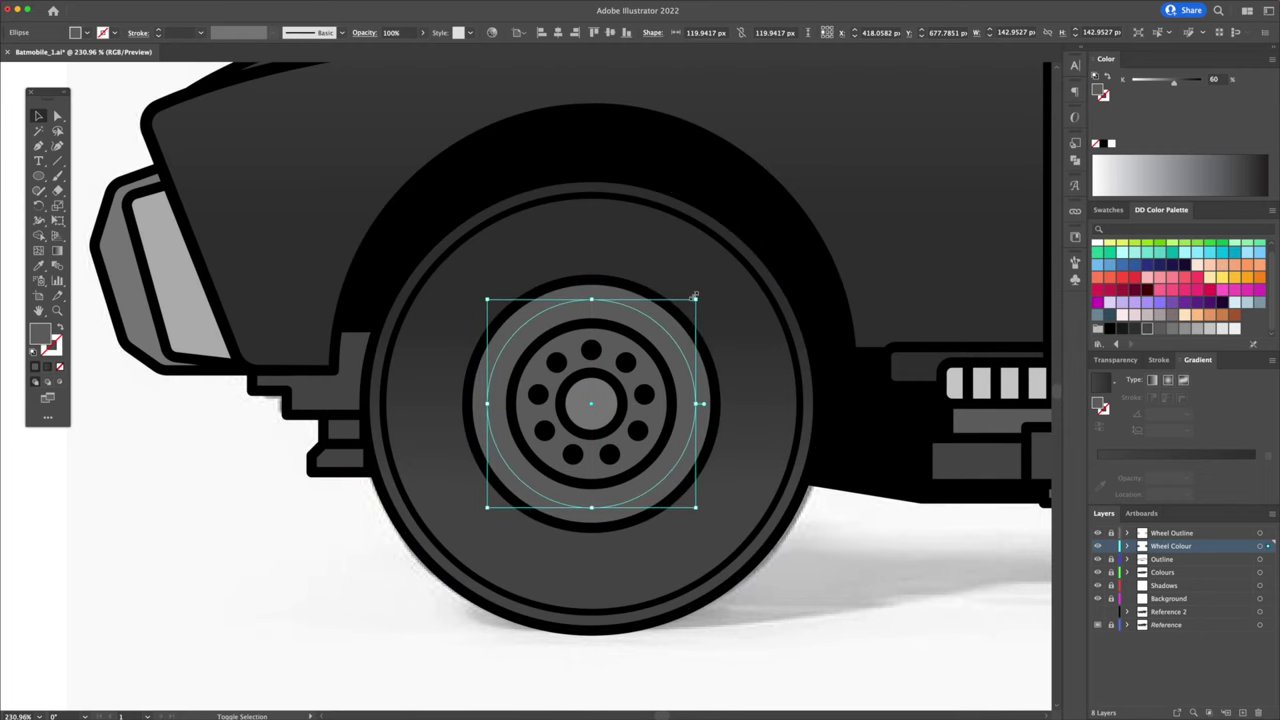
key(super+z)
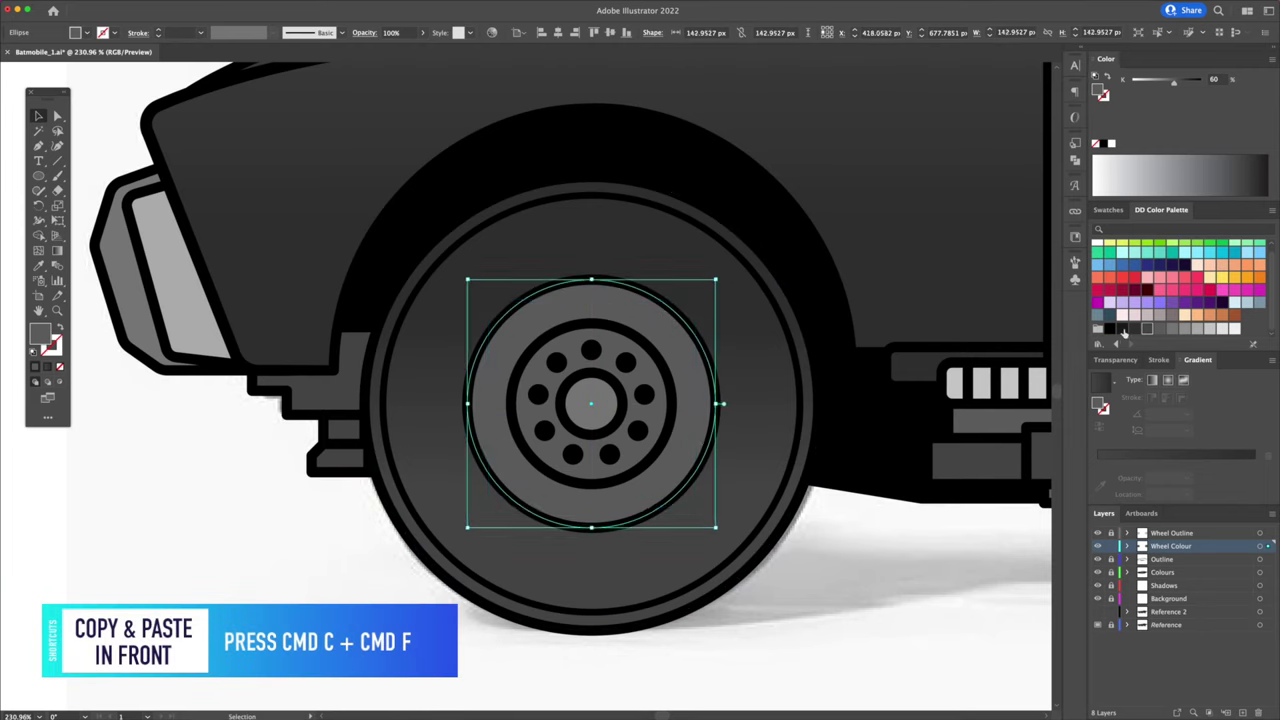
click(1172, 330)
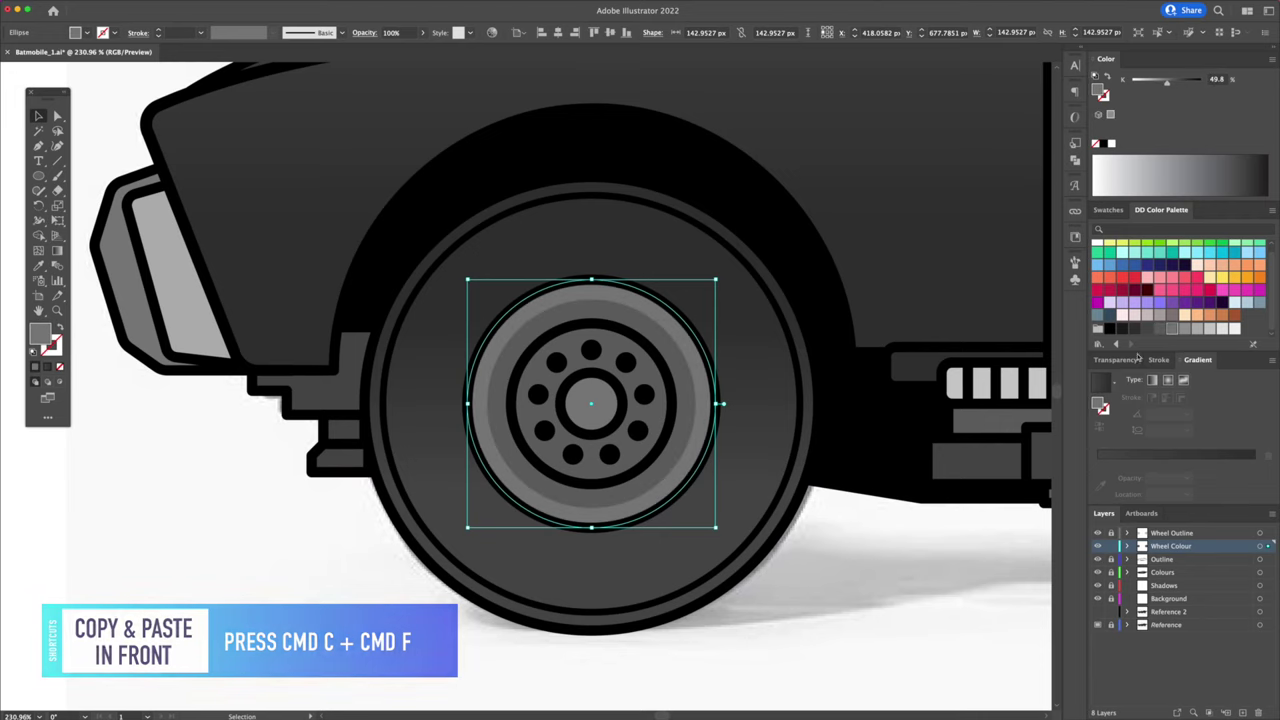
Duplicate the outer rim circle slightly down and to the right, fill it with K 60% grey, and send it behind the rim.
key(super+shift+a)
drag(658, 506, 670, 518)
click(1160, 334)
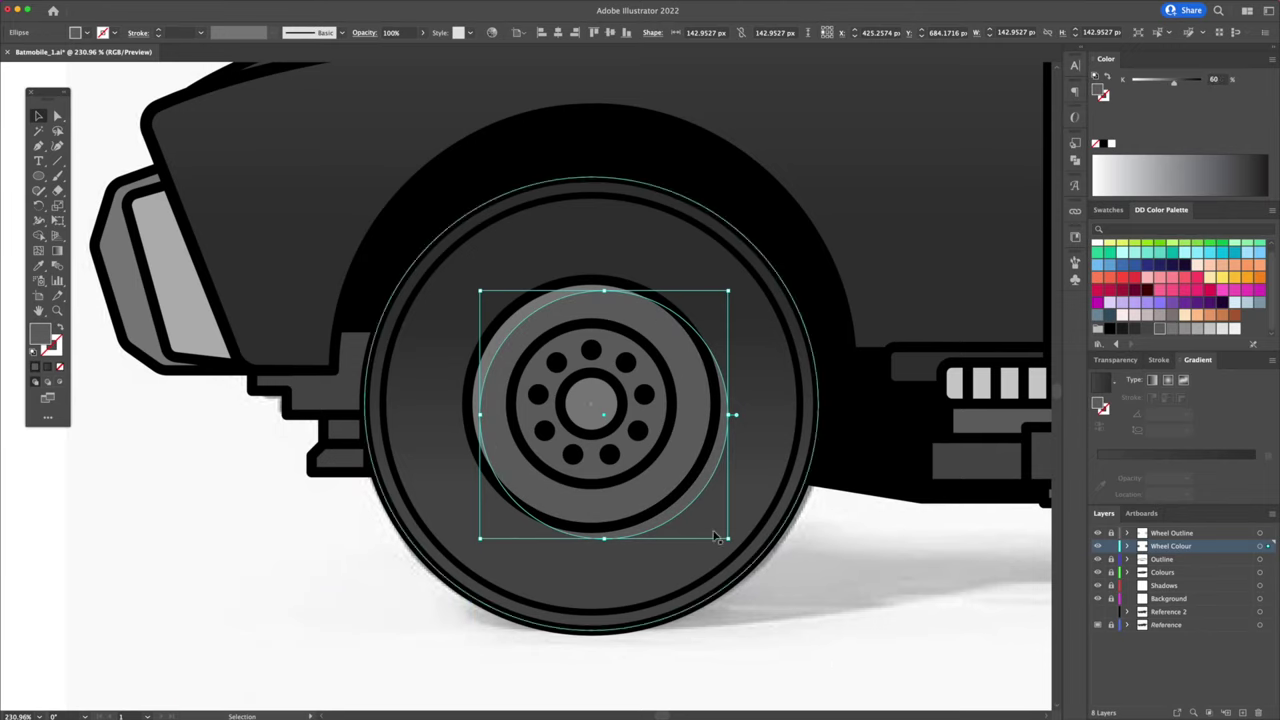
key(super+[)
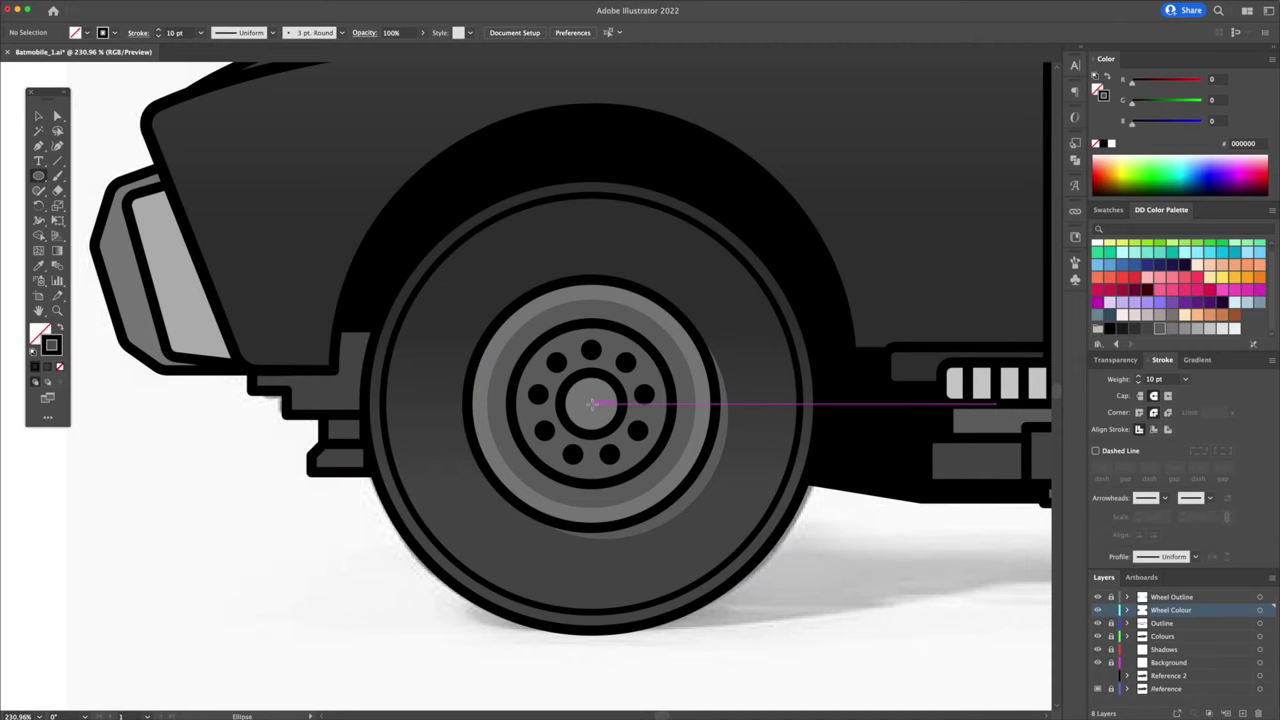
Draw a circle about 196 px wide centred on the front wheel and reduce it to its lower-right quarter arc.
mouse_move(591, 403)
mouse_down()
mouse_move(686, 457)
mouse_move(762, 534)
mouse_up()
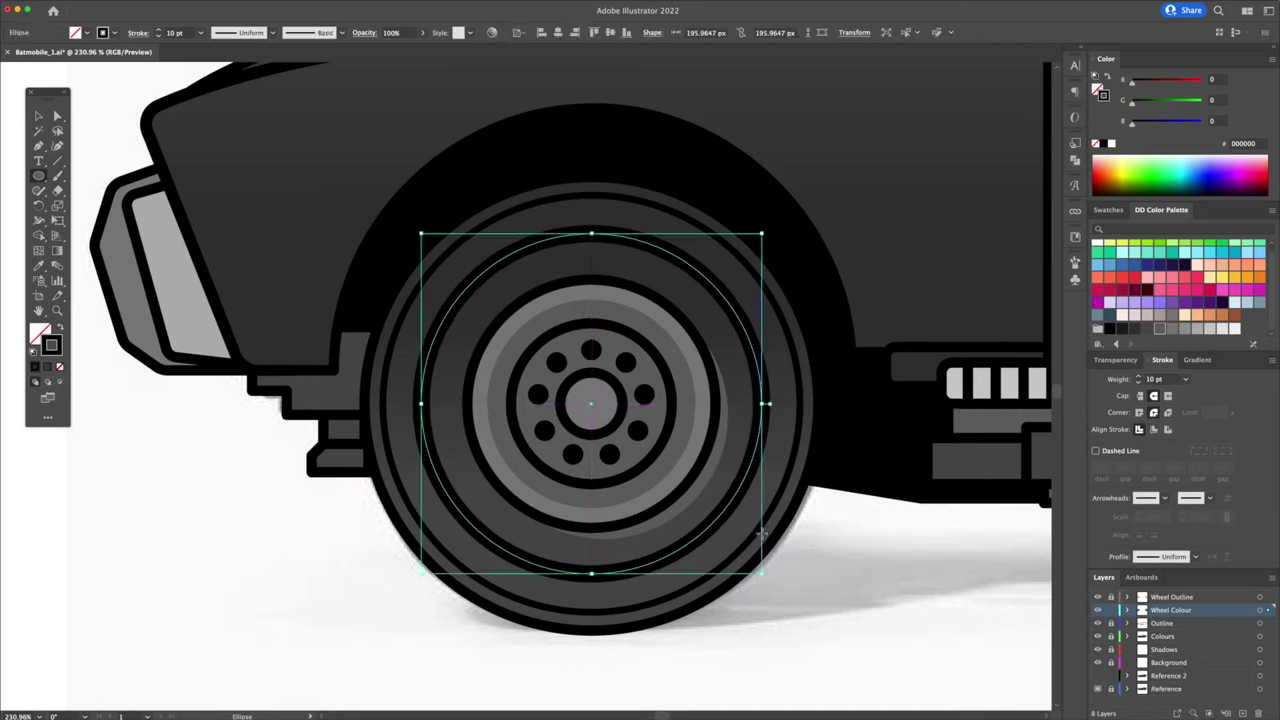
key(a)
click(591, 234)
shift+click(421, 404)
key(Delete)
key(v)
click(857, 586)
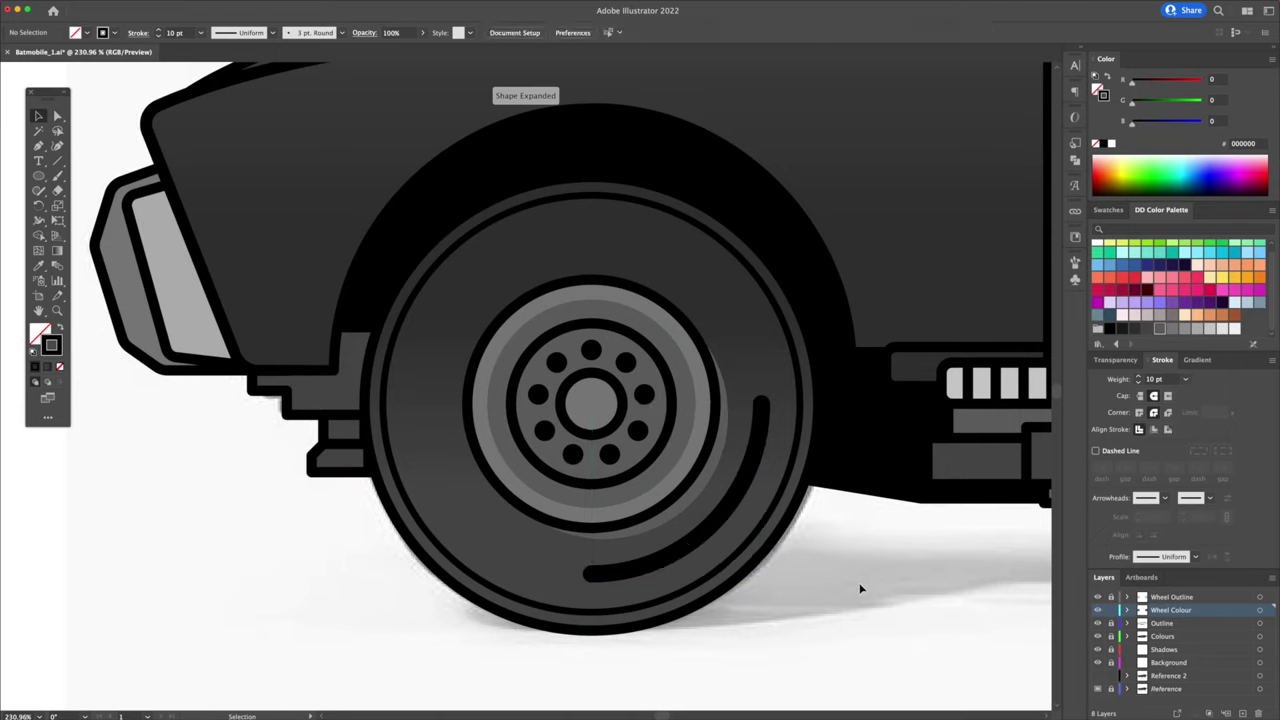
Set the quarter arc's stroke to 8 pt and widen its middle to about 20 pt with the Width tool.
click(724, 522)
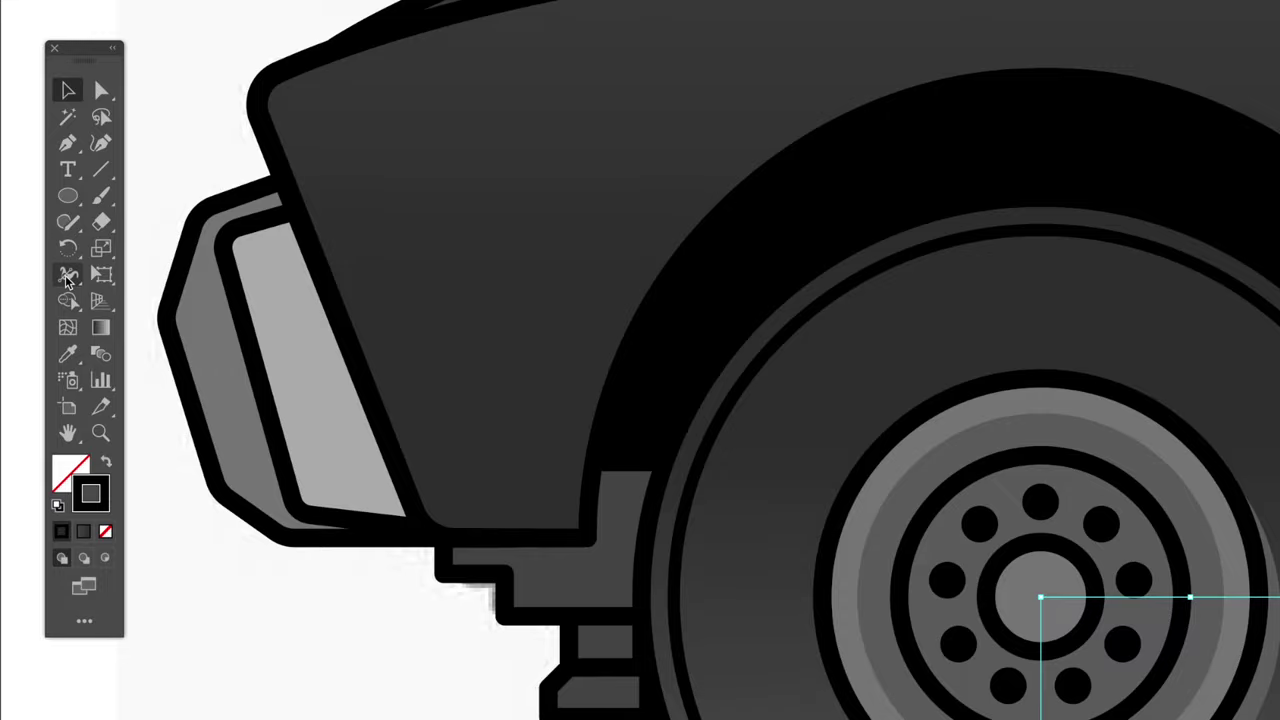
click(77, 268)
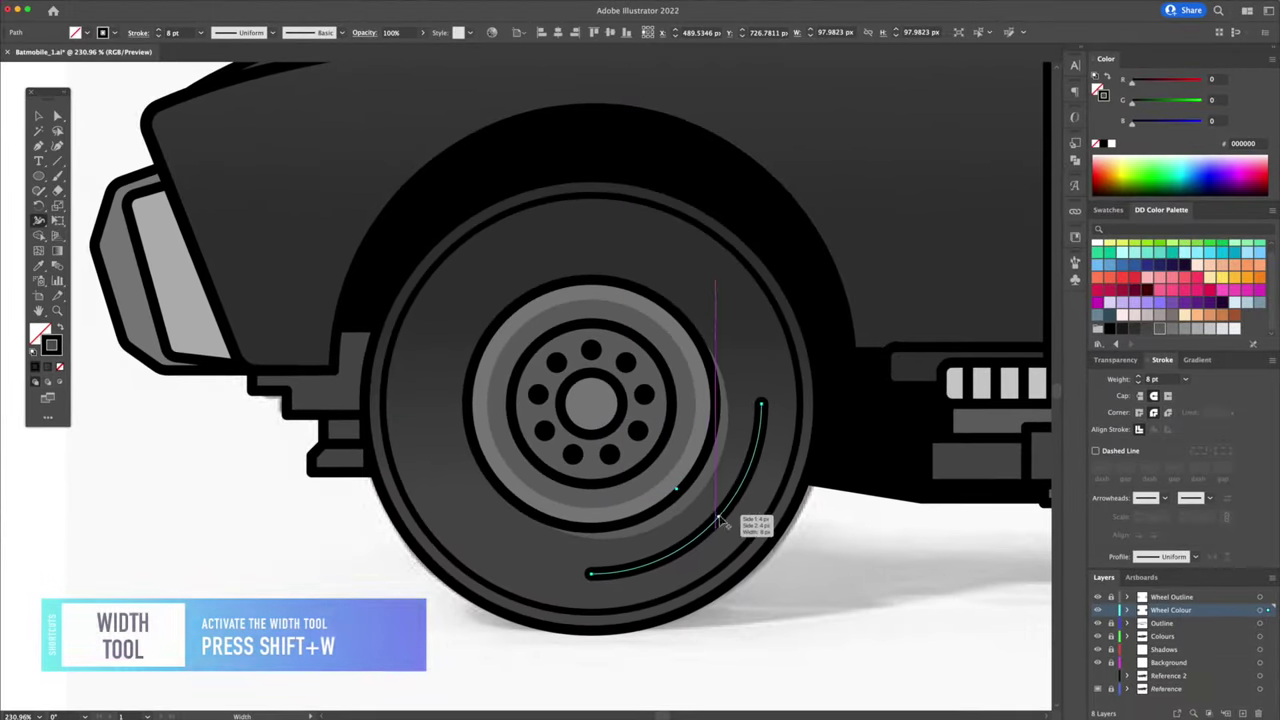
drag(720, 525, 726, 542)
key(v)
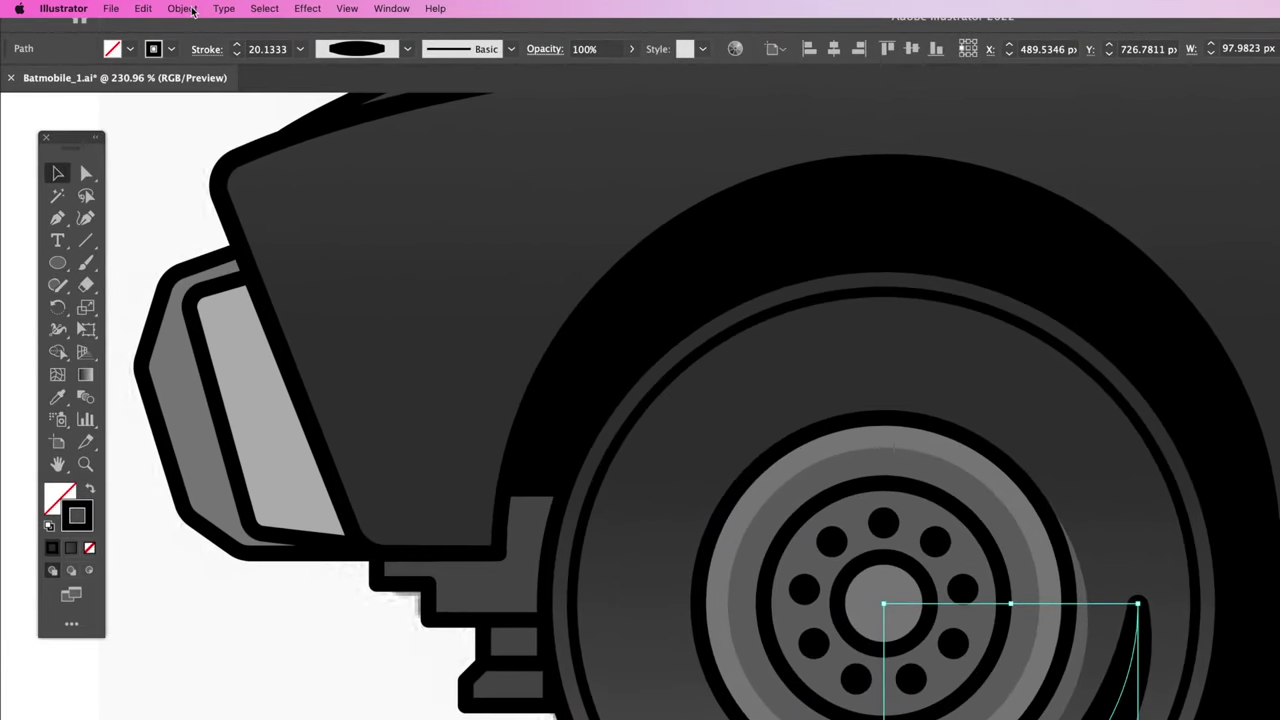
Convert the tapered arc to a filled shape with Outline Stroke and fill it with mid grey as a tyre highlight.
click(190, 9)
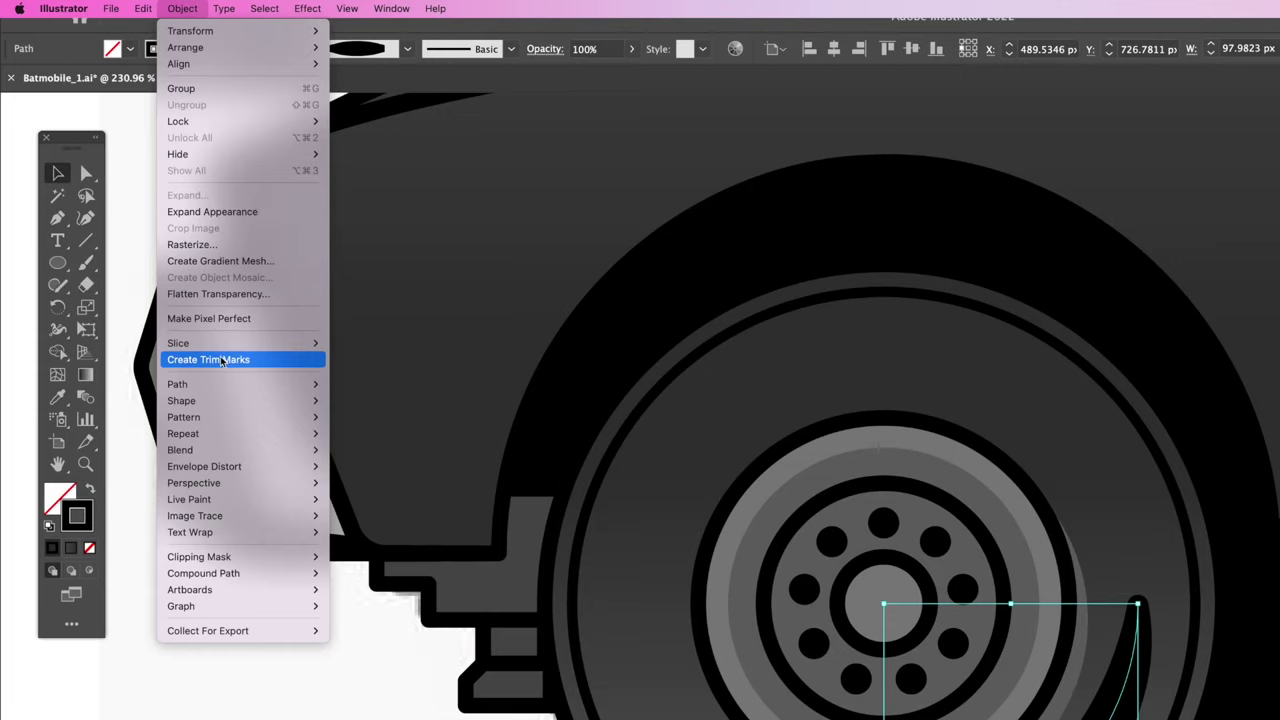
mouse_move(229, 383)
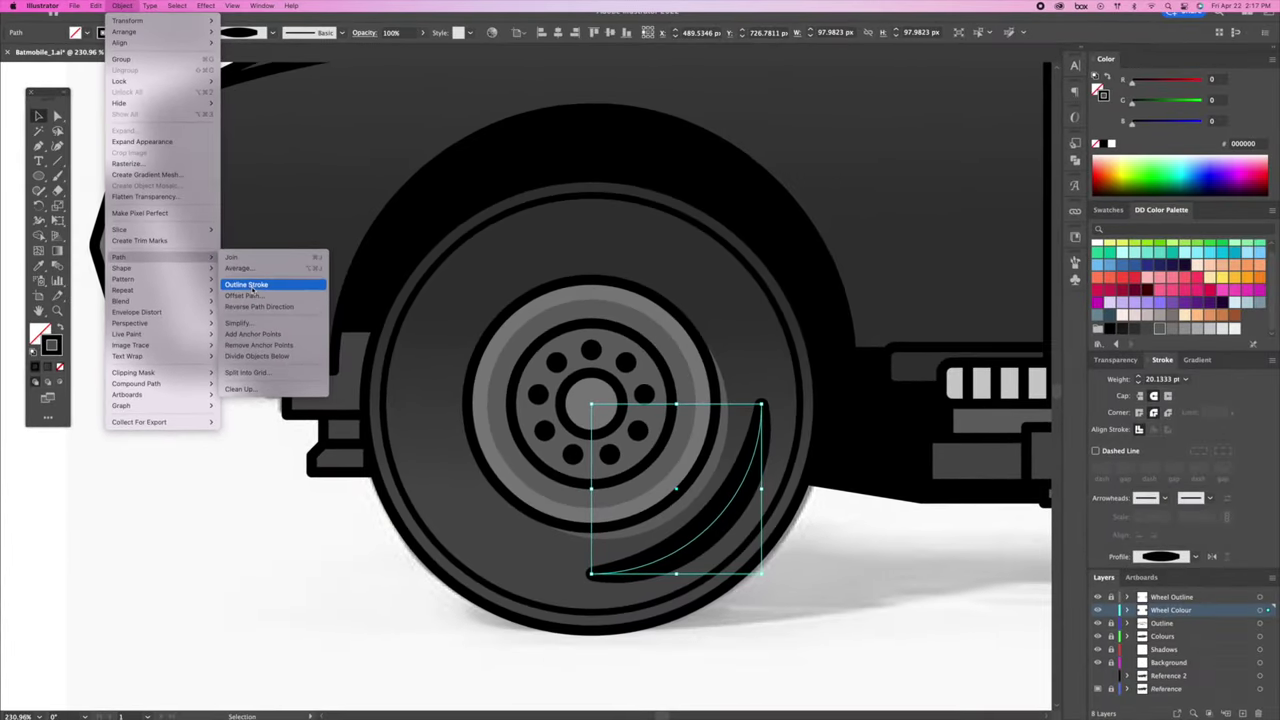
click(380, 426)
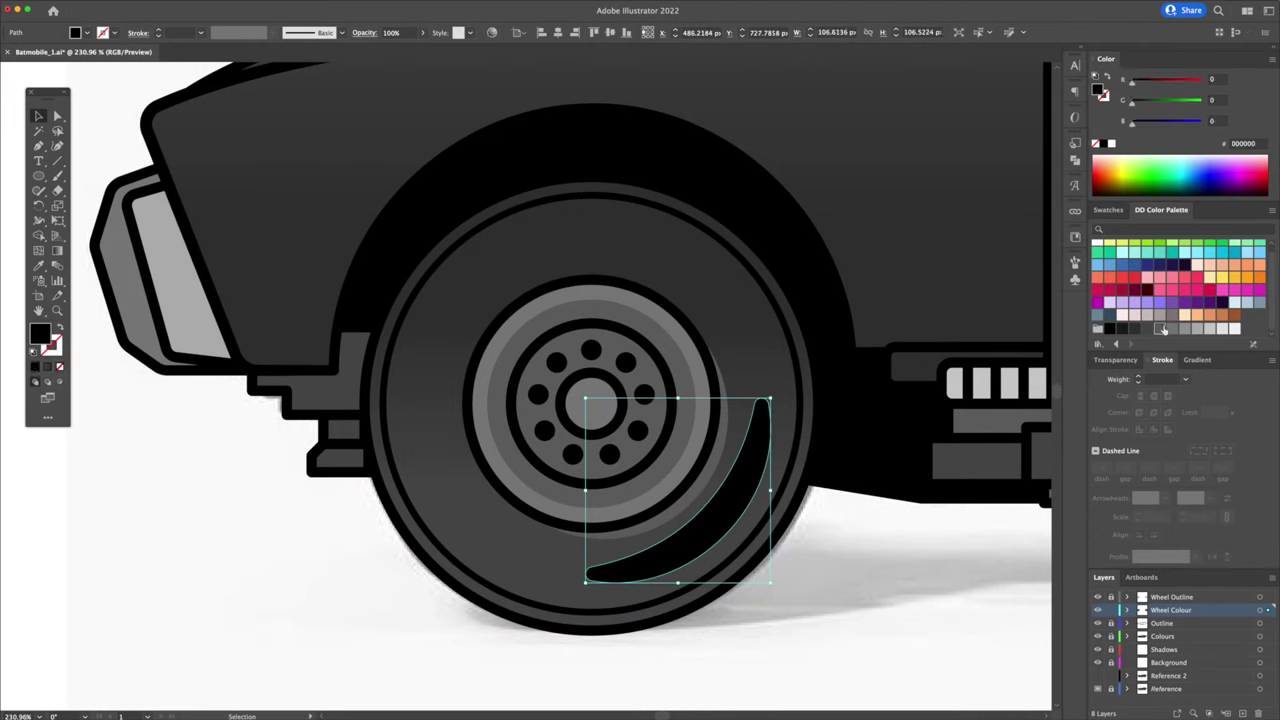
click(1161, 329)
Duplicate the highlight onto the tyre's upper-left side, rotate it to follow the curve, and fill it with dark grey 333333.
drag(740, 500, 556, 314)
drag(591, 208, 447, 385)
drag(487, 263, 499, 282)
click(1134, 332)
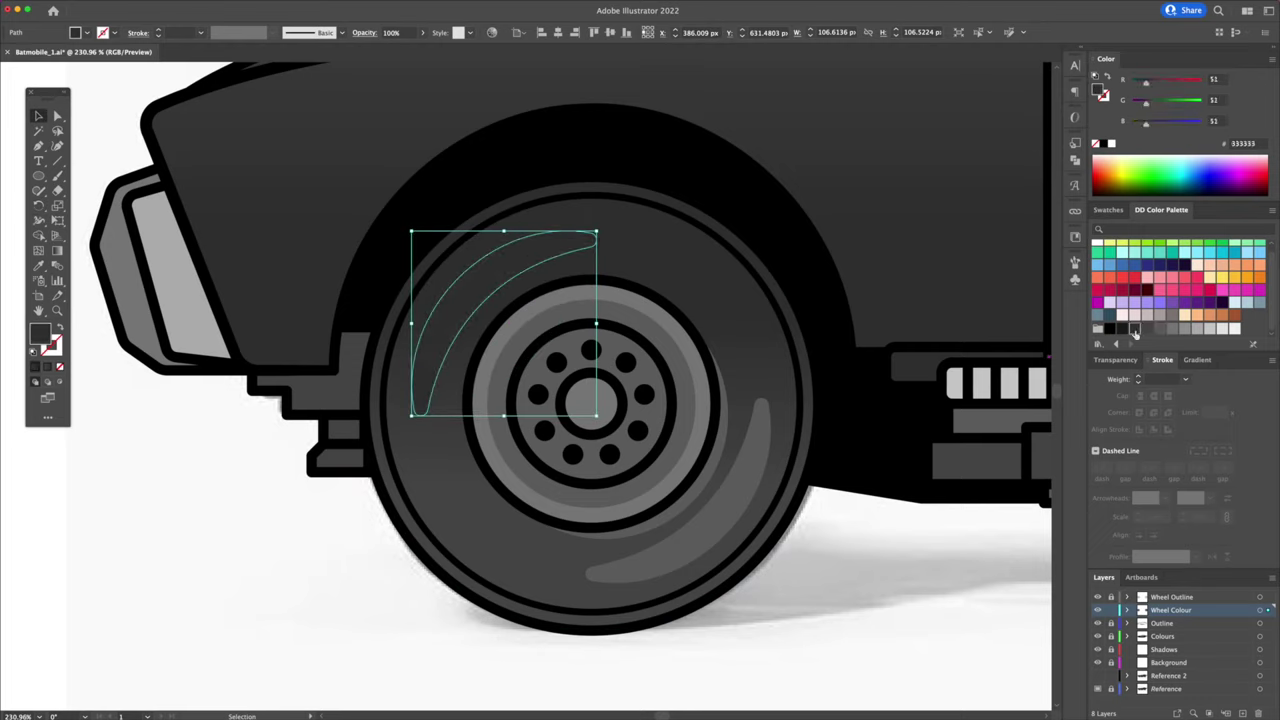
Fill the shadow shape on the front tyre's upper-left side with 1A1A1A and open its transparency settings.
click(1123, 330)
click(878, 534)
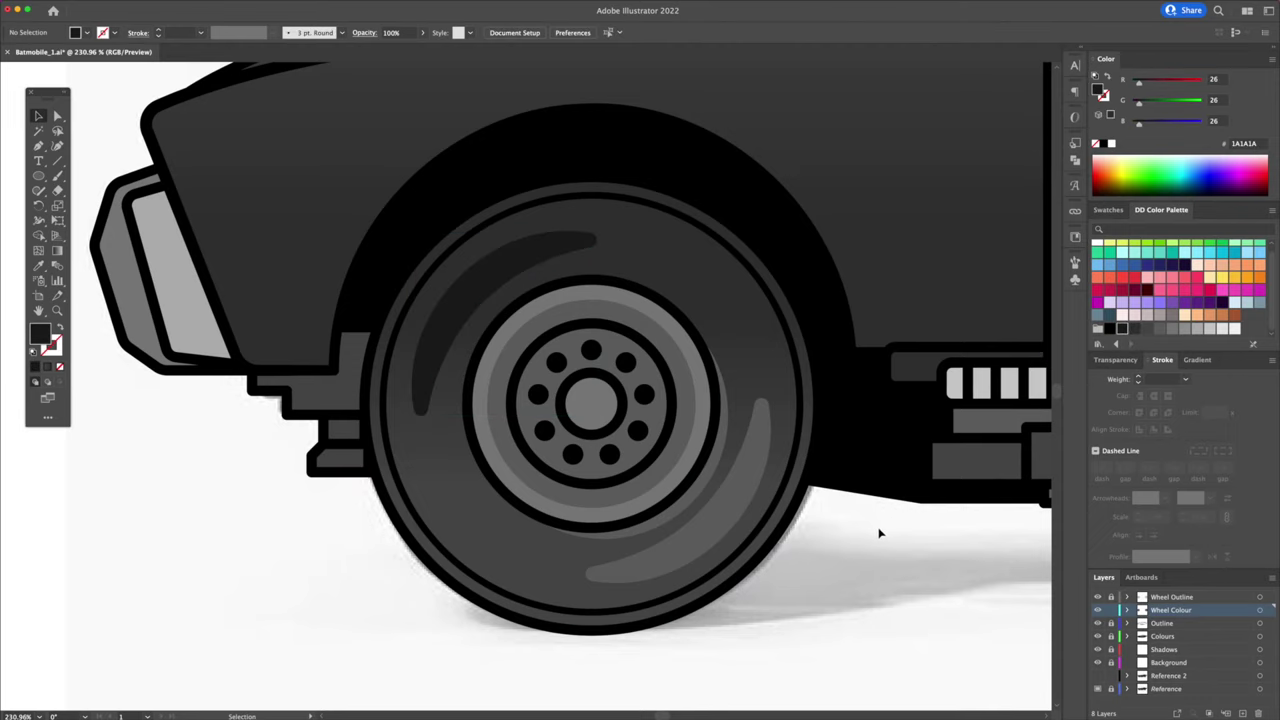
click(525, 256)
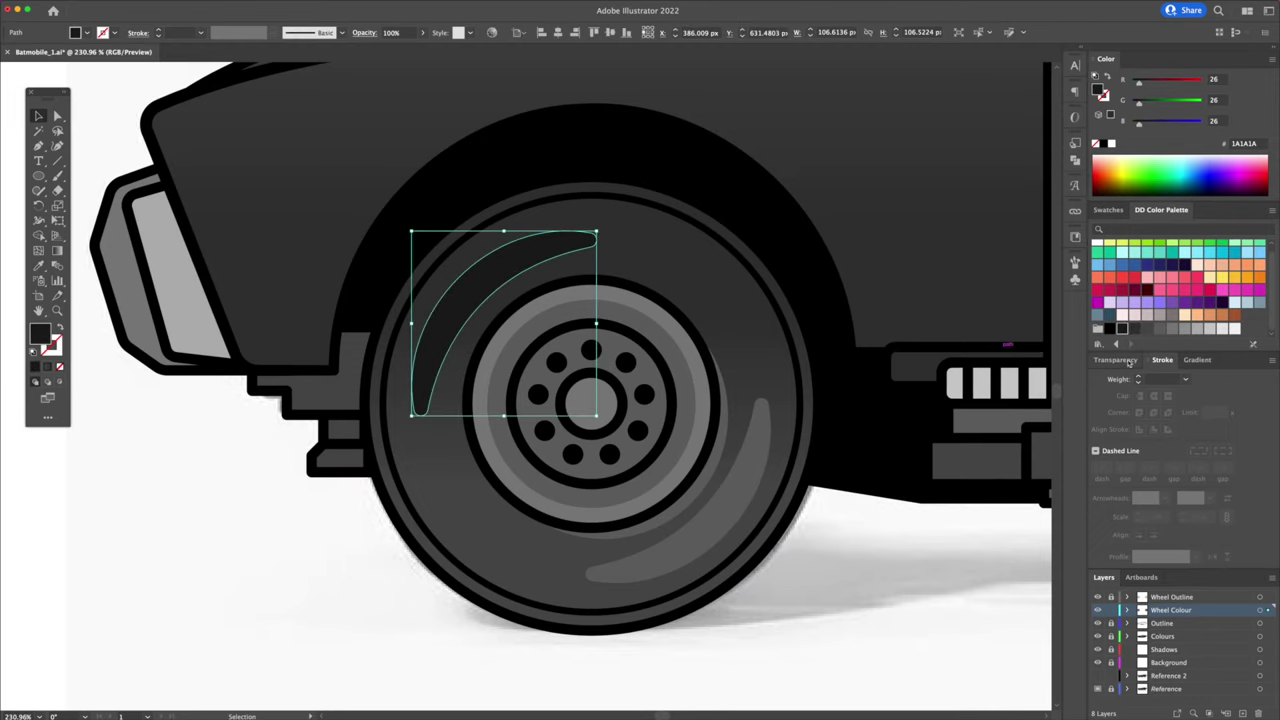
click(1117, 360)
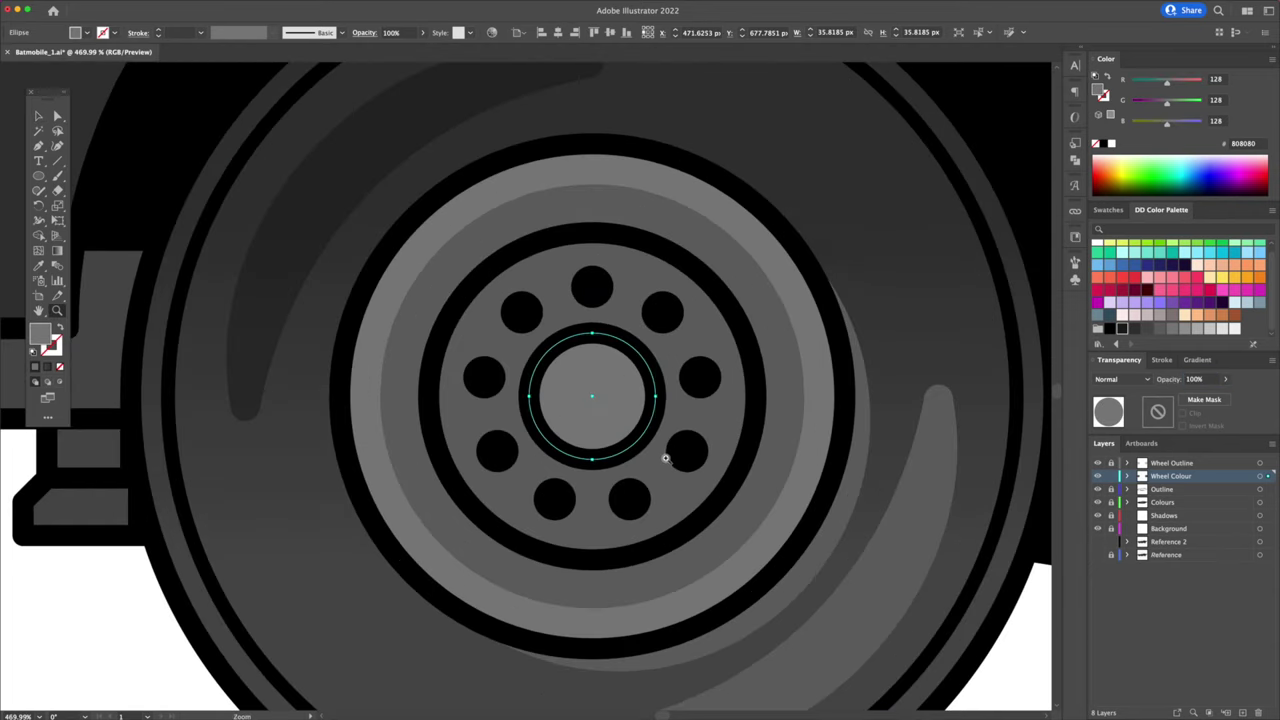
Scale a copy of the front hub cap circle down to a small light grey highlight and place it at the cap's upper left.
key(v)
drag(665, 468, 585, 388)
click(1199, 328)
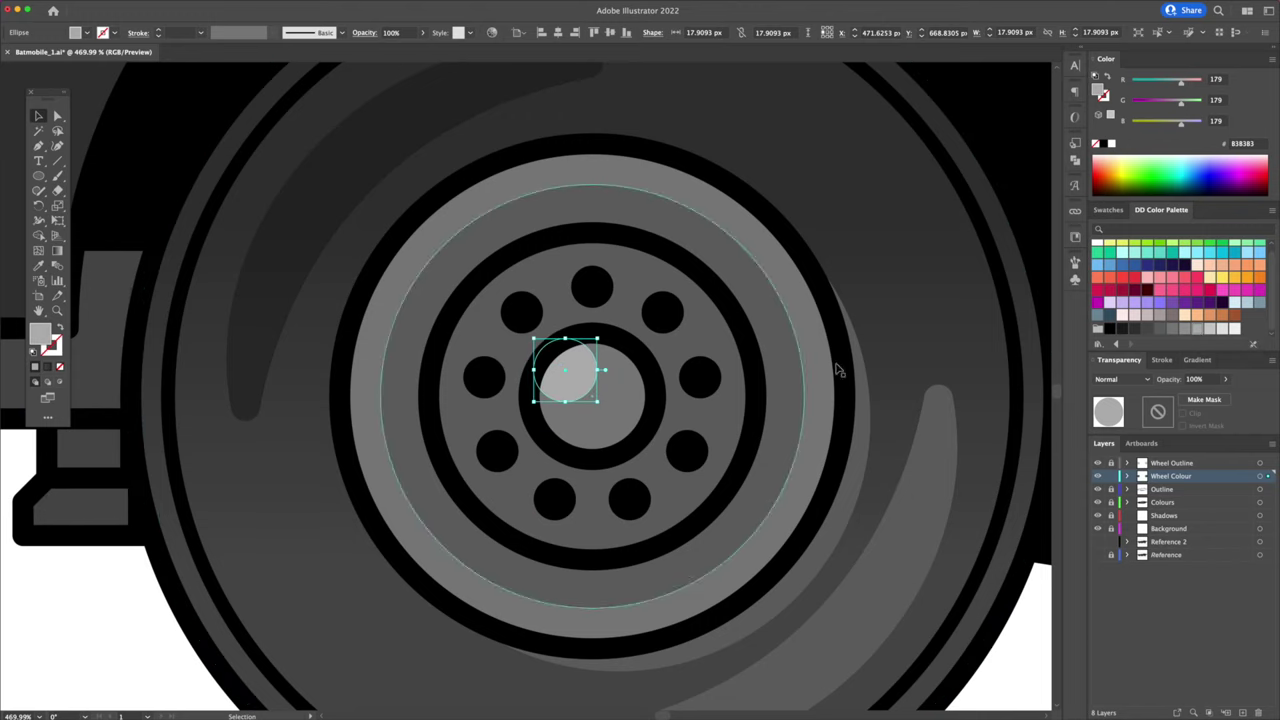
click(1206, 330)
click(1034, 652)
click(584, 350)
drag(598, 338, 584, 384)
Offset a copy of the hub cap circle to the upper left, shrink it to about 32 px, and cut a crescent with Shape Builder.
drag(621, 399, 590, 360)
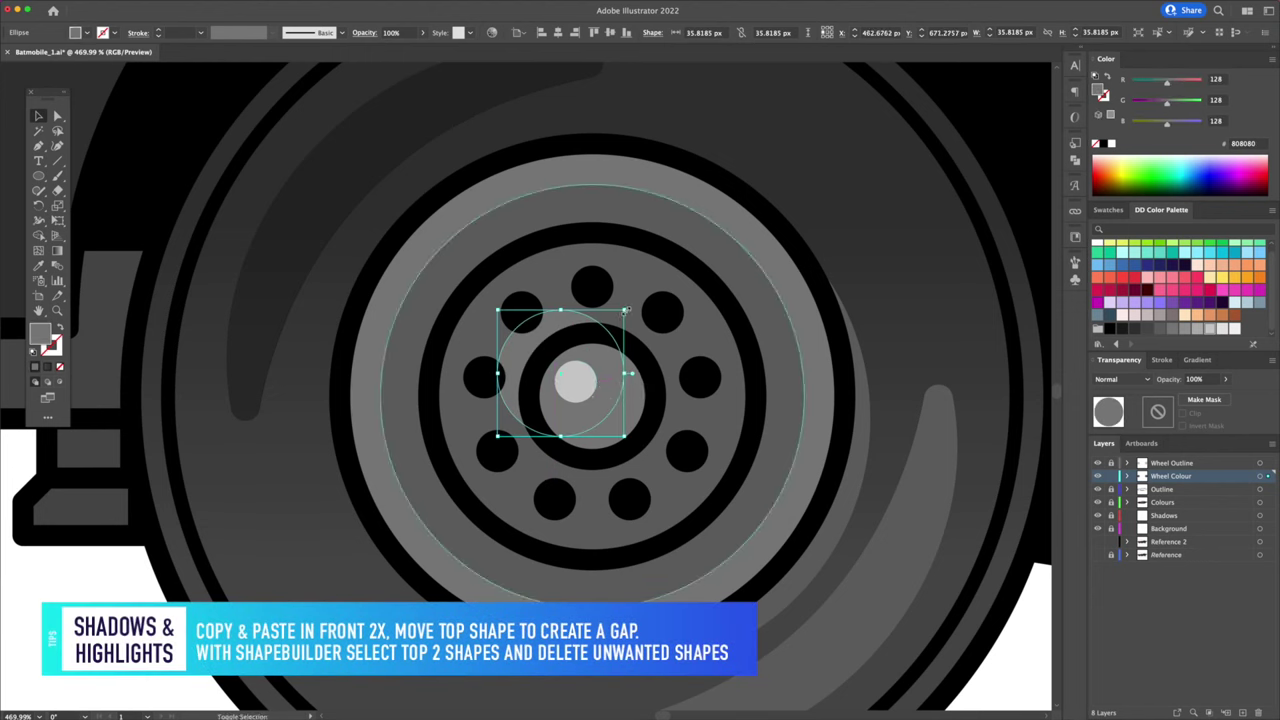
drag(625, 310, 620, 314)
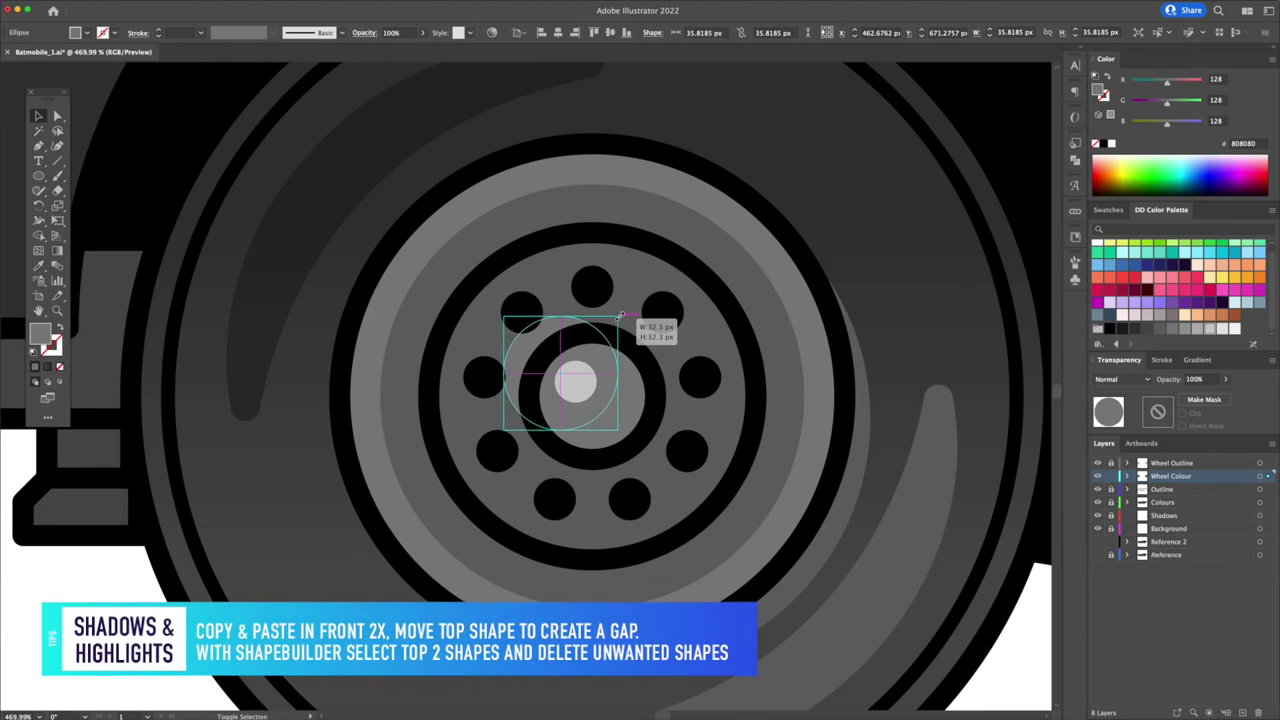
shift+click(616, 378)
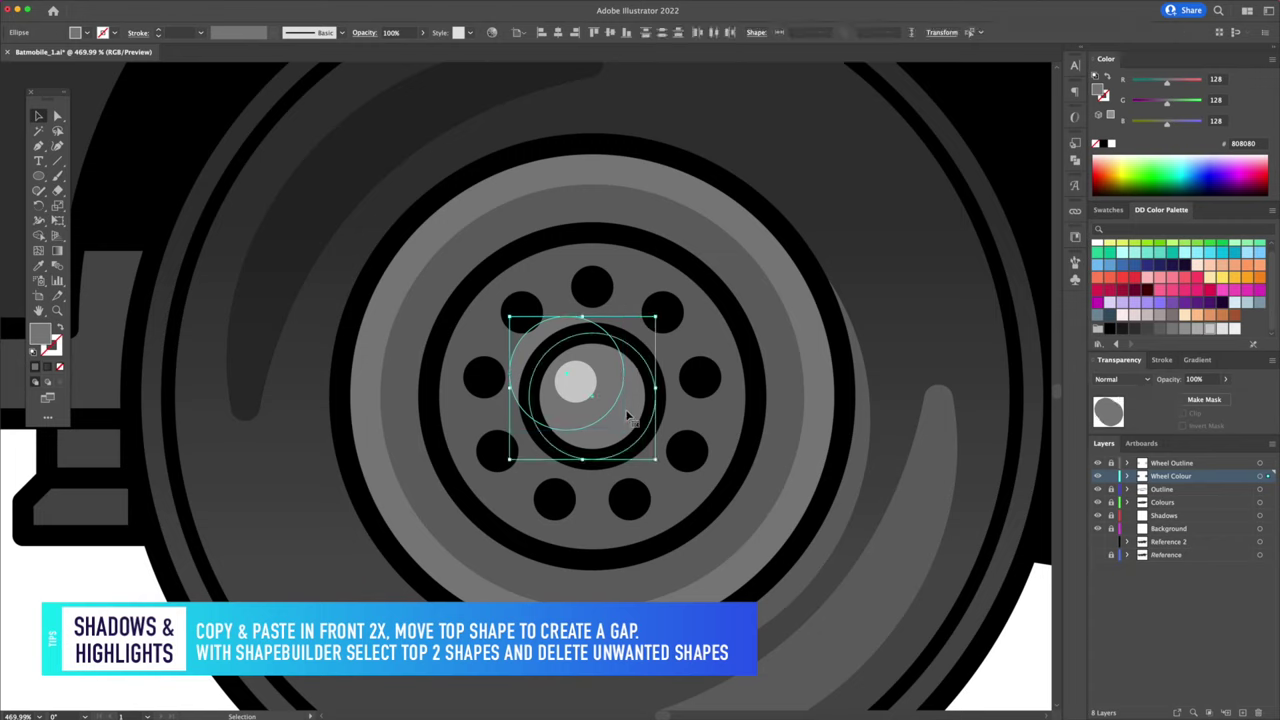
click(41, 237)
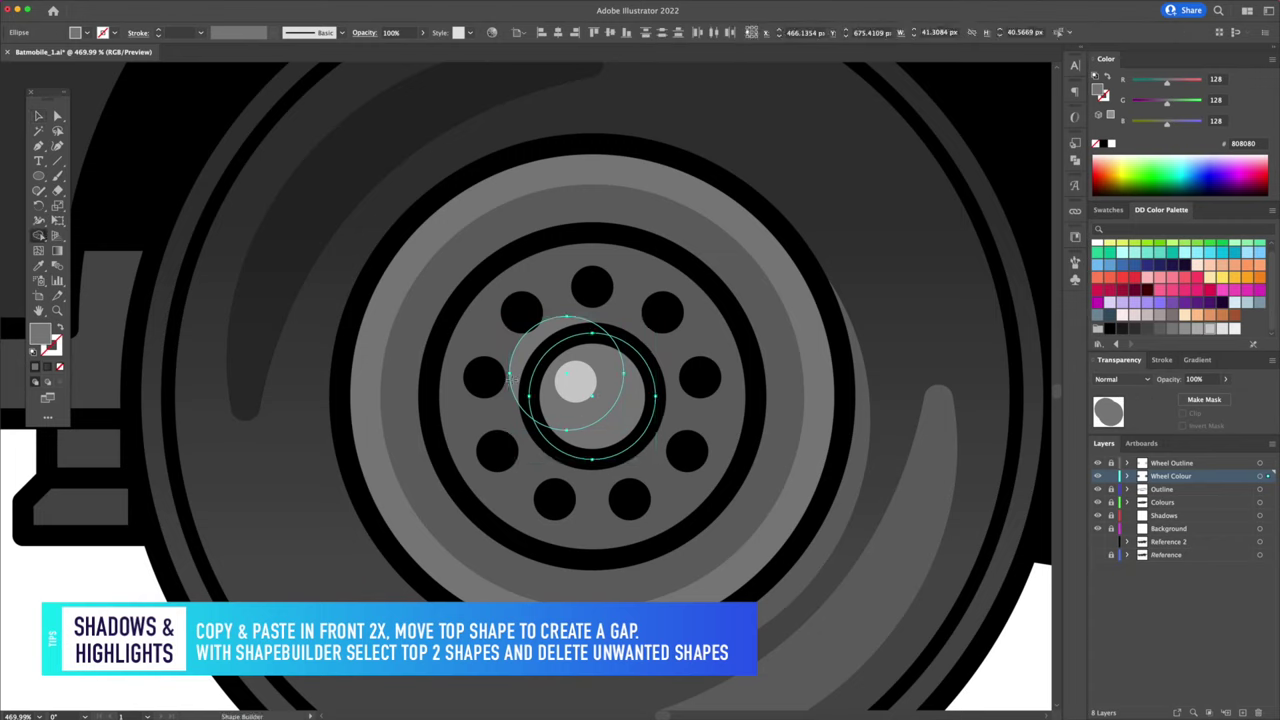
drag(568, 398, 533, 345)
key(v)
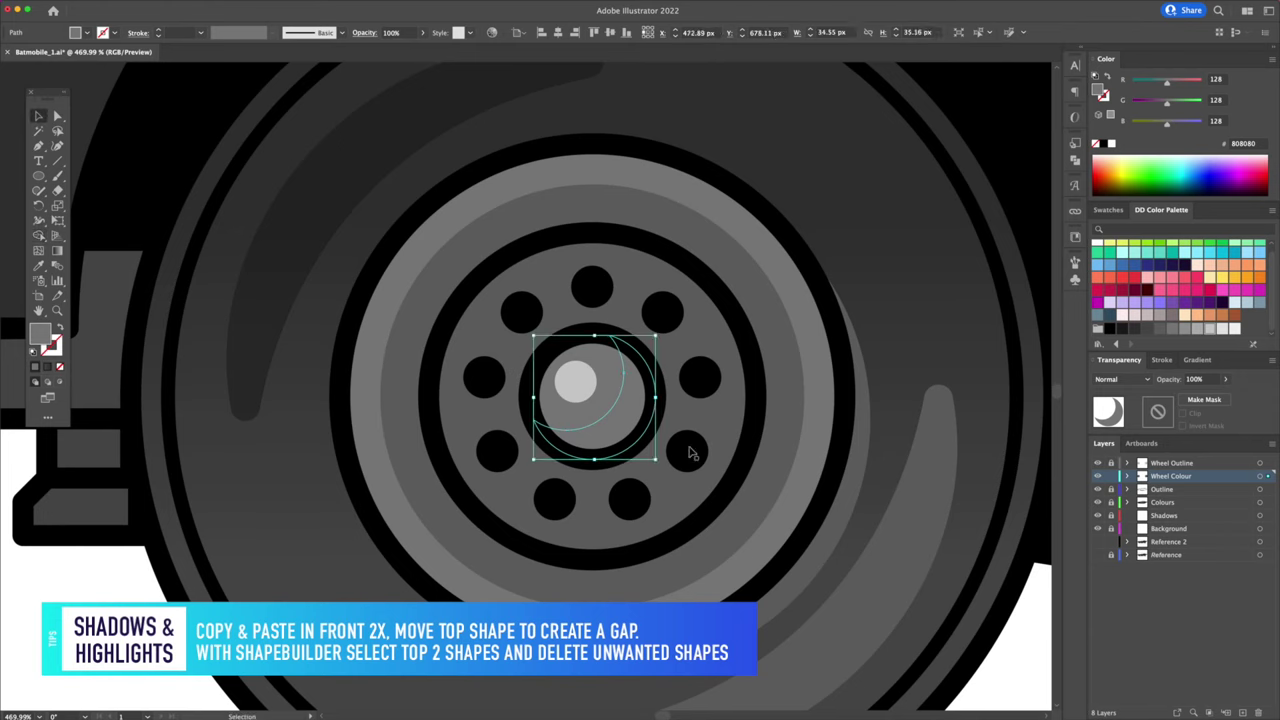
Fill the crescent on the lower right of the front hub cap with grey 666666.
click(1014, 646)
click(627, 425)
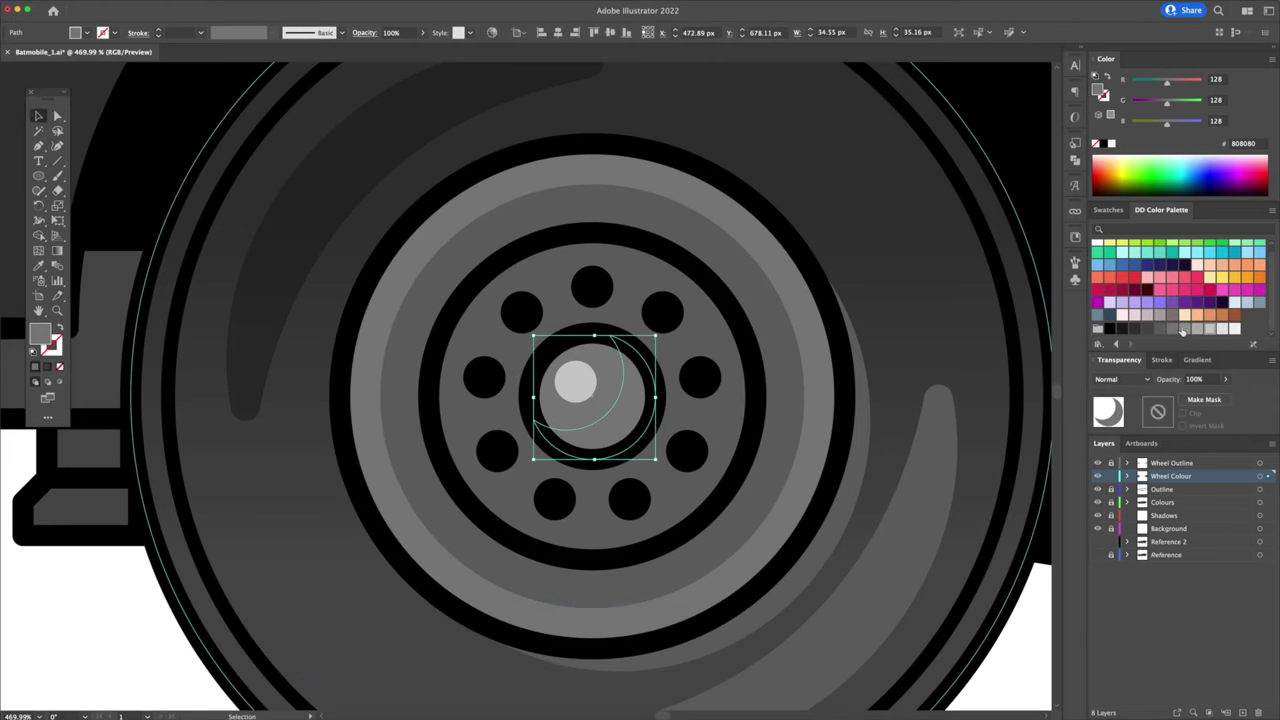
click(1184, 330)
click(1172, 330)
click(1161, 330)
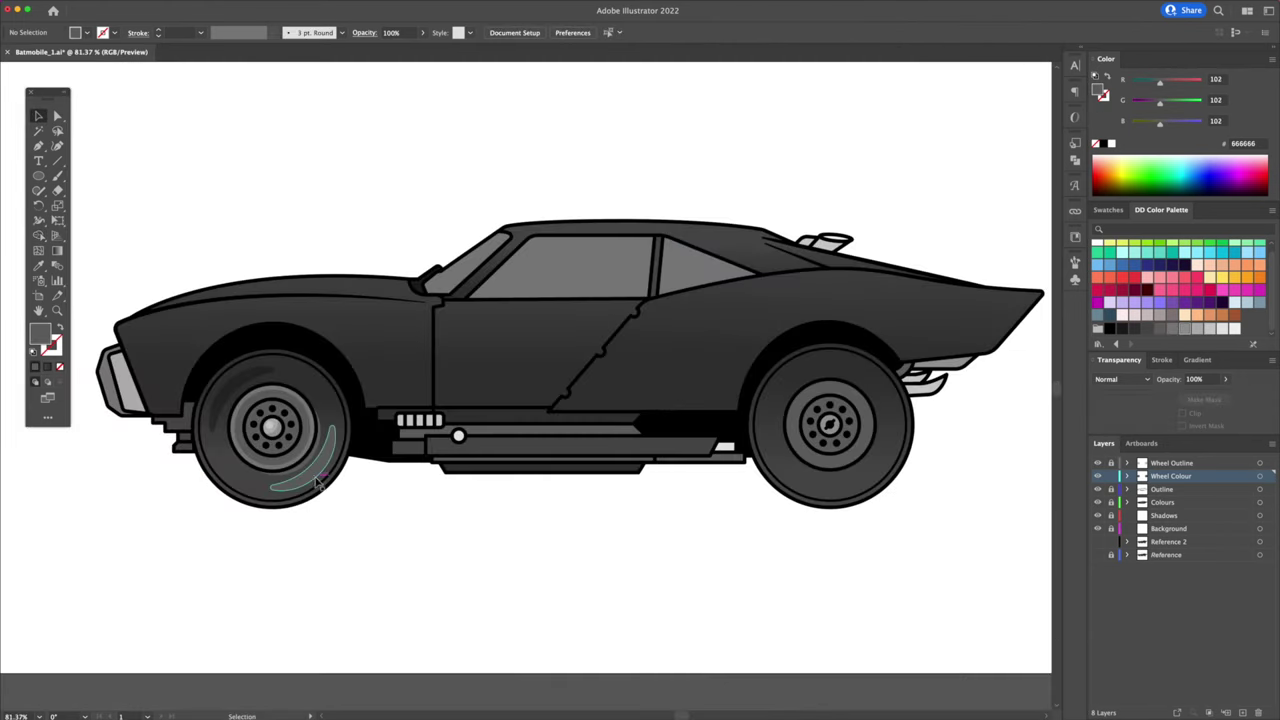
Copy the front tyre's highlight and shadow shapes onto the rear tyre and fill the rear wheel's outer rim circle with grey 808080.
click(318, 483)
drag(237, 389, 790, 391)
click(720, 257)
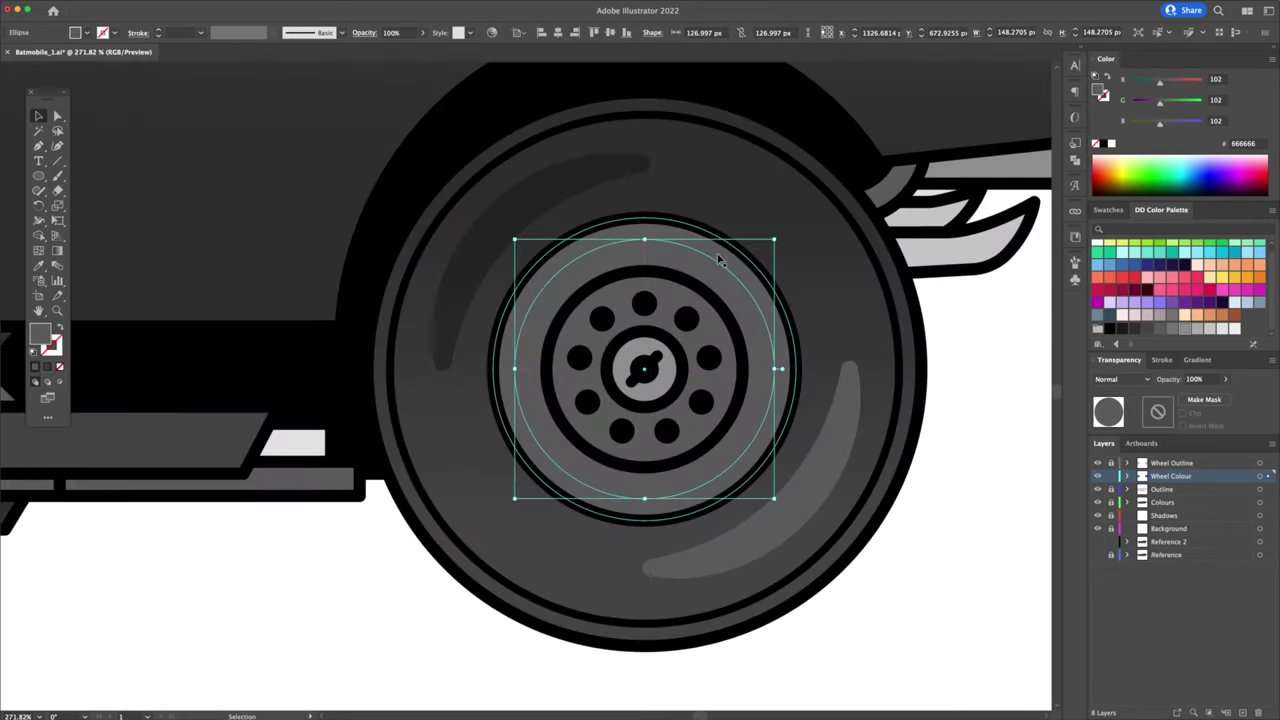
click(736, 245)
click(1184, 328)
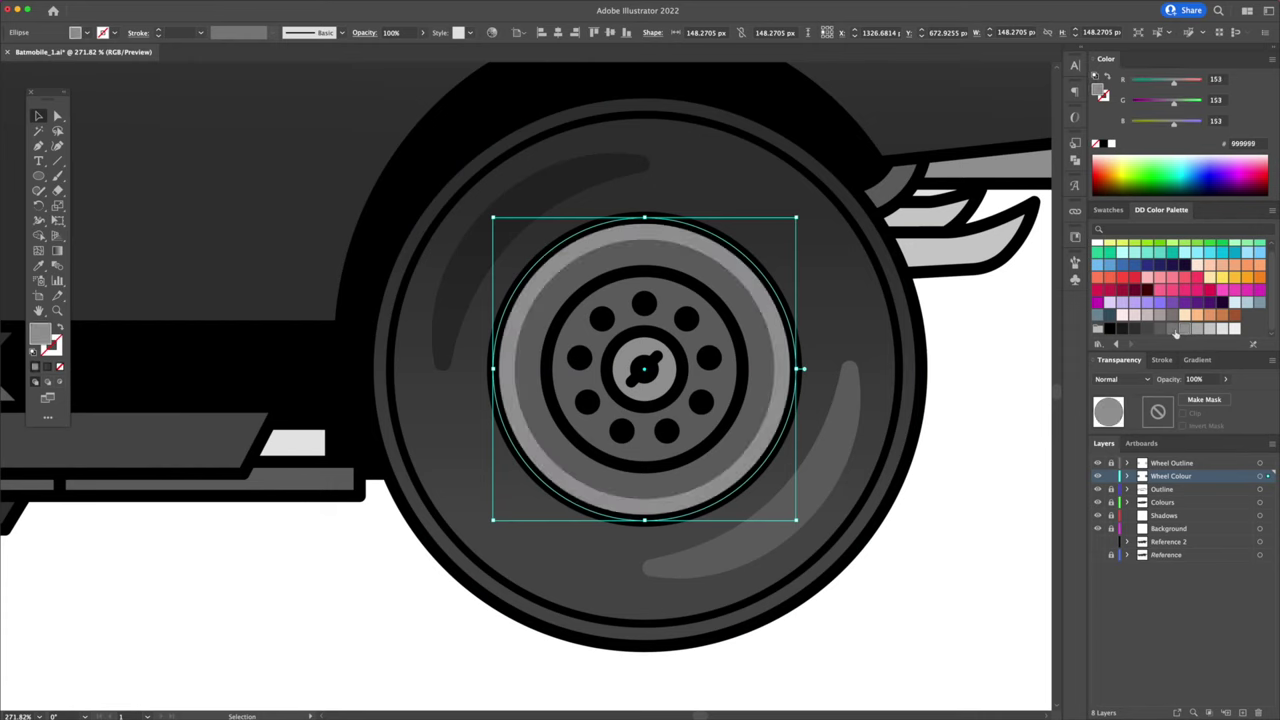
click(1172, 328)
Offset a copy of the rear rim circle slightly to the lower right and fill it with grey 666666.
click(970, 370)
drag(775, 399, 791, 411)
click(1160, 328)
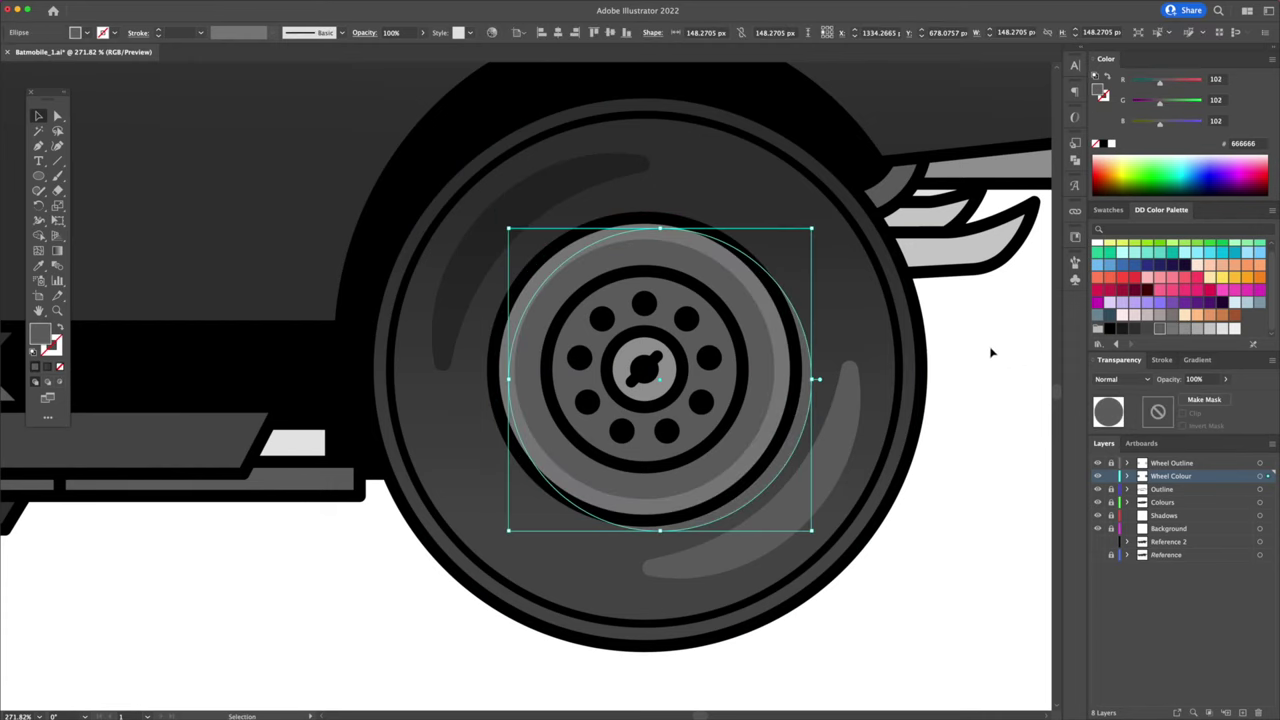
click(984, 352)
Draw a small circle on the rear hub cap, fill it with light grey, and position it as a highlight.
key(z)
drag(638, 365, 700, 366)
click(38, 175)
drag(588, 310, 640, 362)
click(1209, 328)
key(v)
mouse_move(719, 412)
mouse_down()
mouse_move(650, 379)
mouse_move(700, 400)
mouse_up()
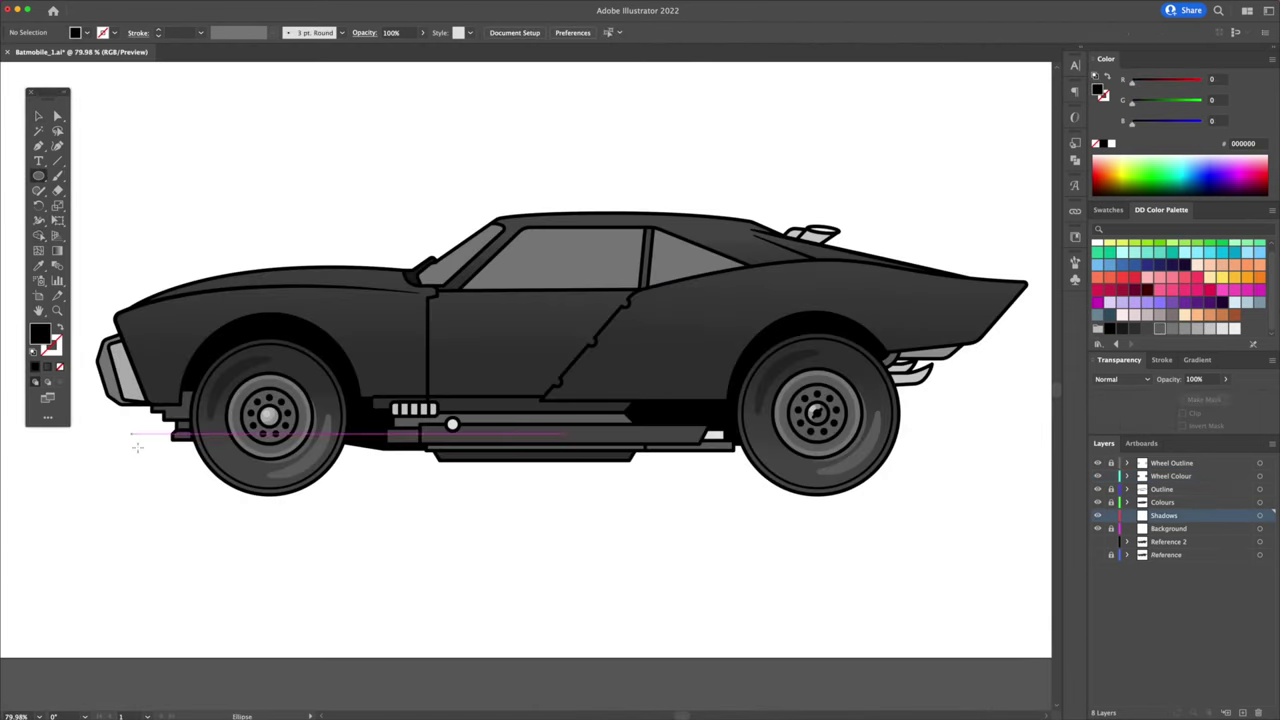
Draw a long, flat black ellipse beneath both wheels on the Shadows layer as the car's ground shadow.
drag(131, 475, 976, 503)
key(v)
click(1000, 510)
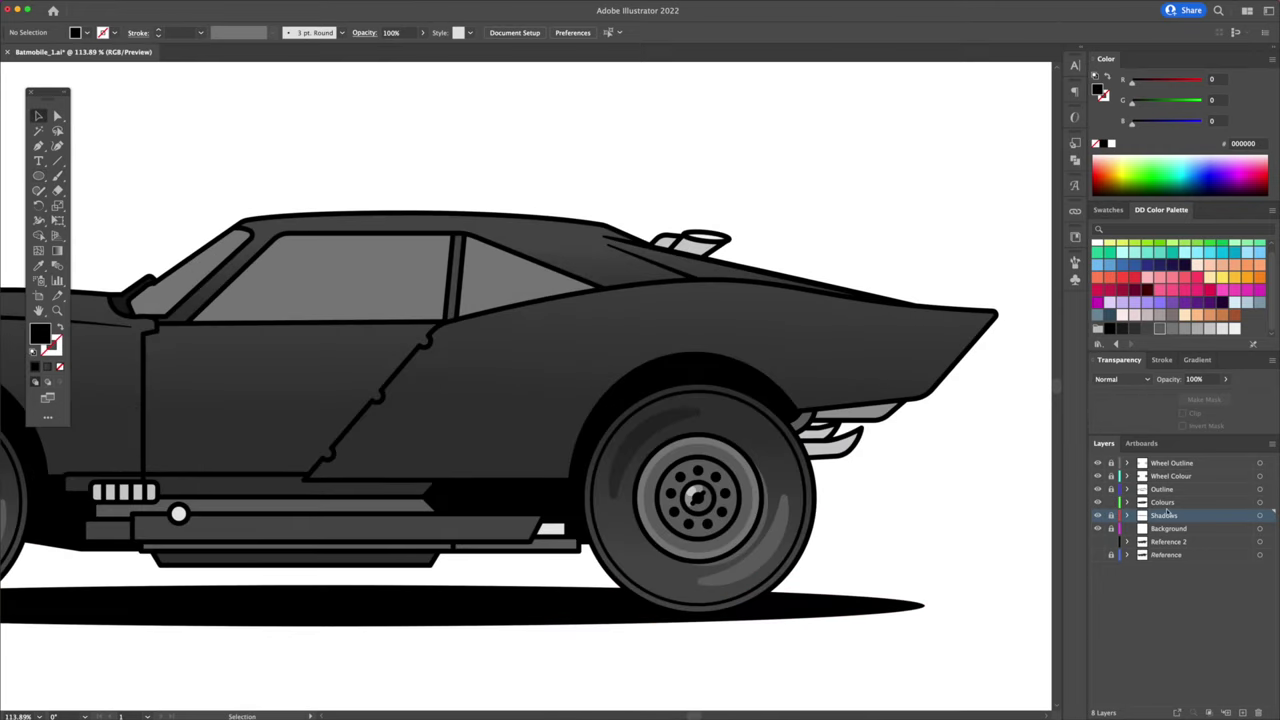
Offset the rear body panel's path by -7 px on the Colours layer and fill the inset shape with grey 999999.
click(1167, 506)
click(801, 376)
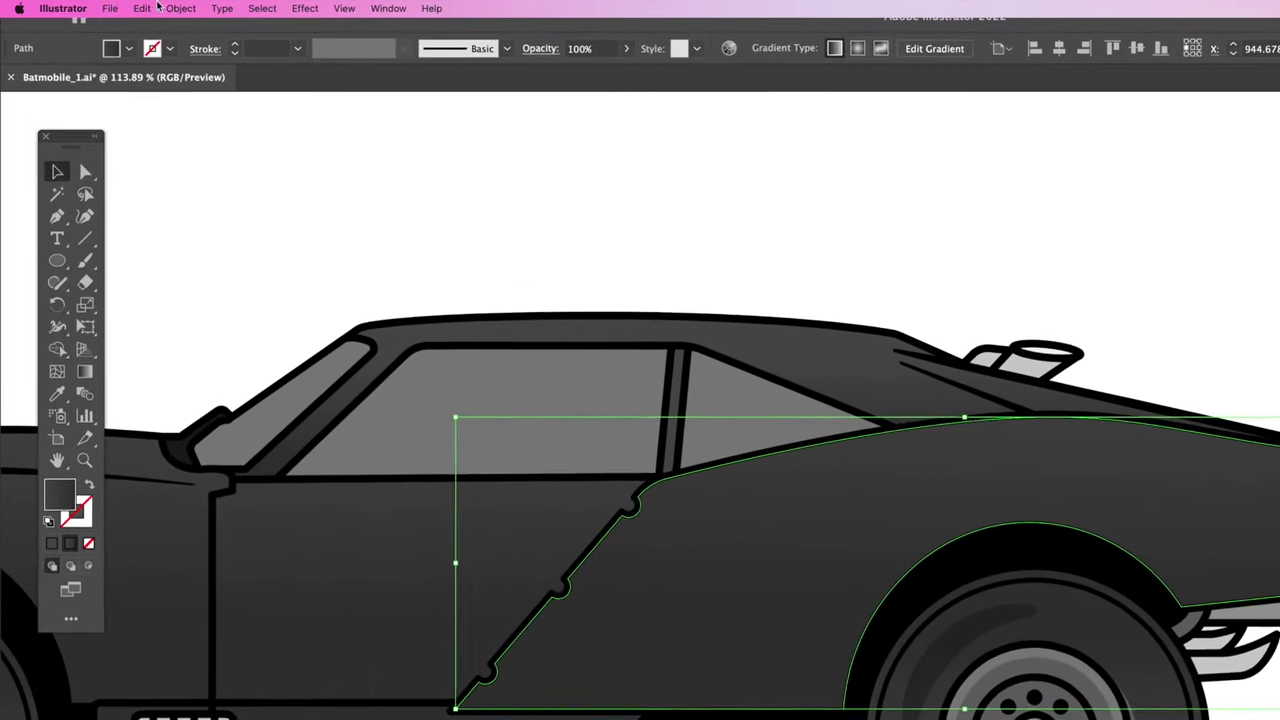
click(120, 6)
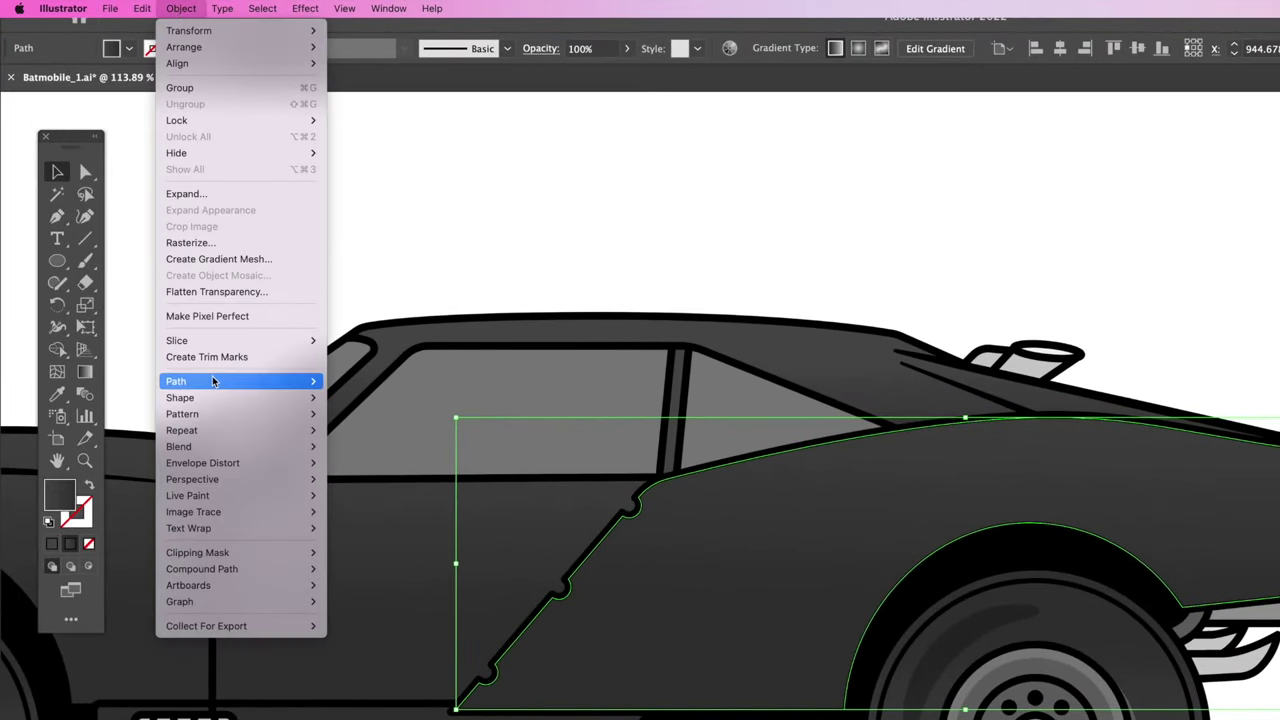
mouse_move(212, 378)
click(408, 438)
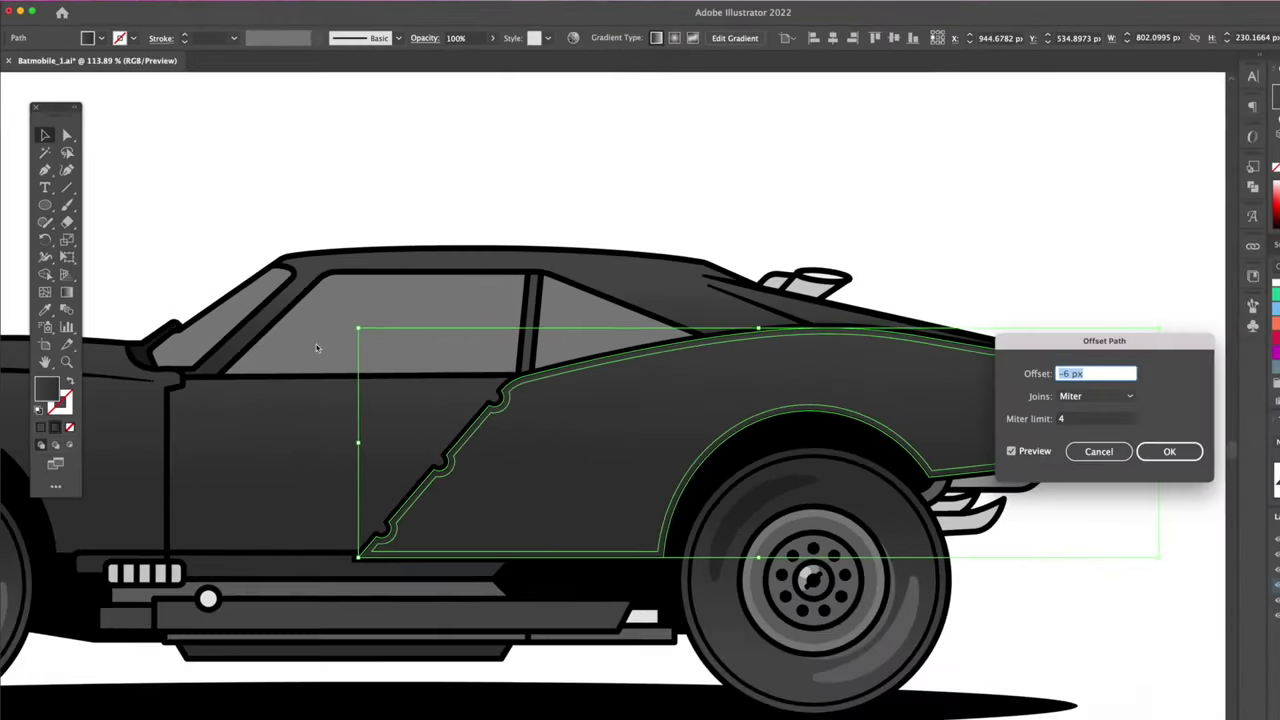
key(Down)
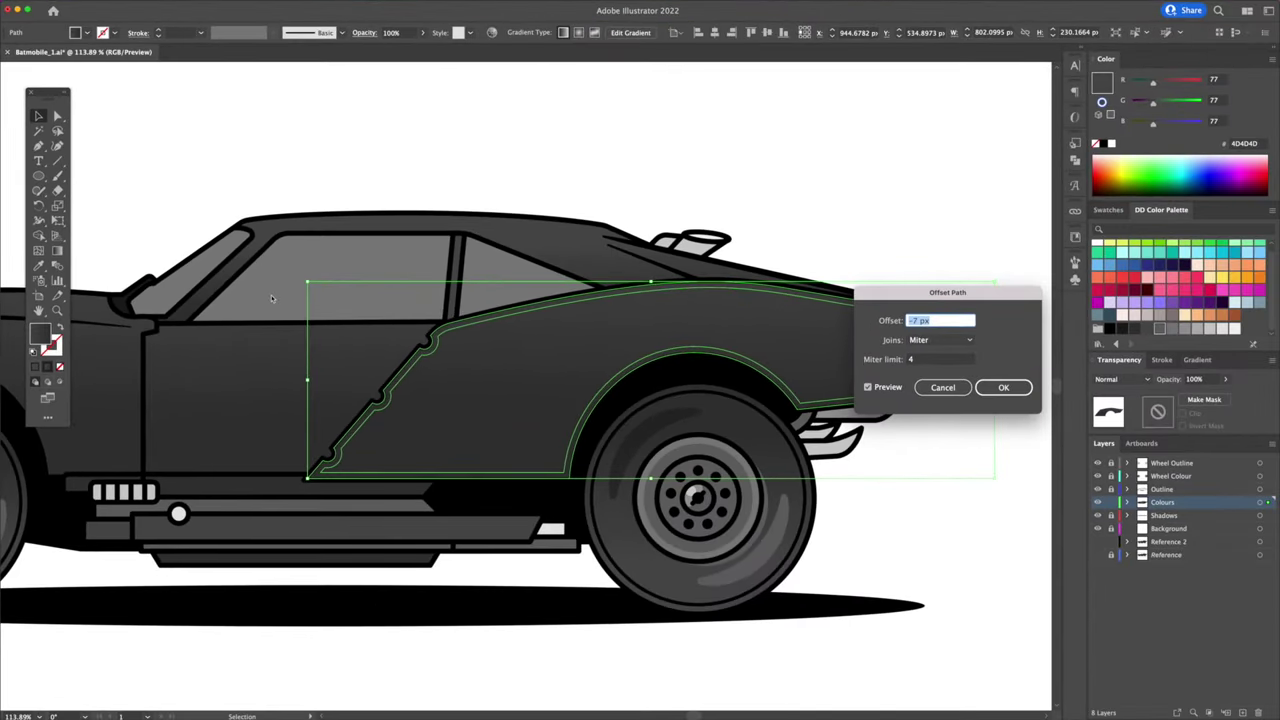
key(Return)
click(1185, 330)
click(1022, 362)
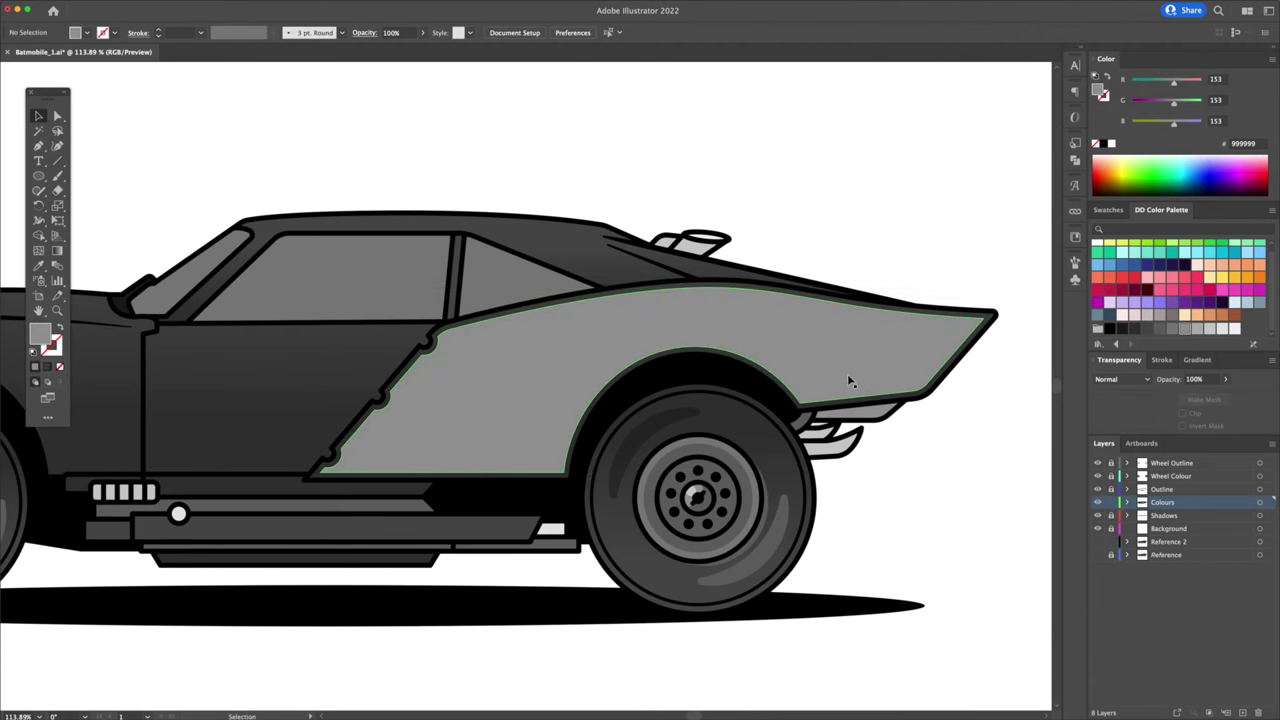
Isolate the inset panel shape and delete its anchor points at the rear of the wheel arch and along the tail's lower edge.
double_click(848, 377)
key(a)
click(801, 404)
key(Delete)
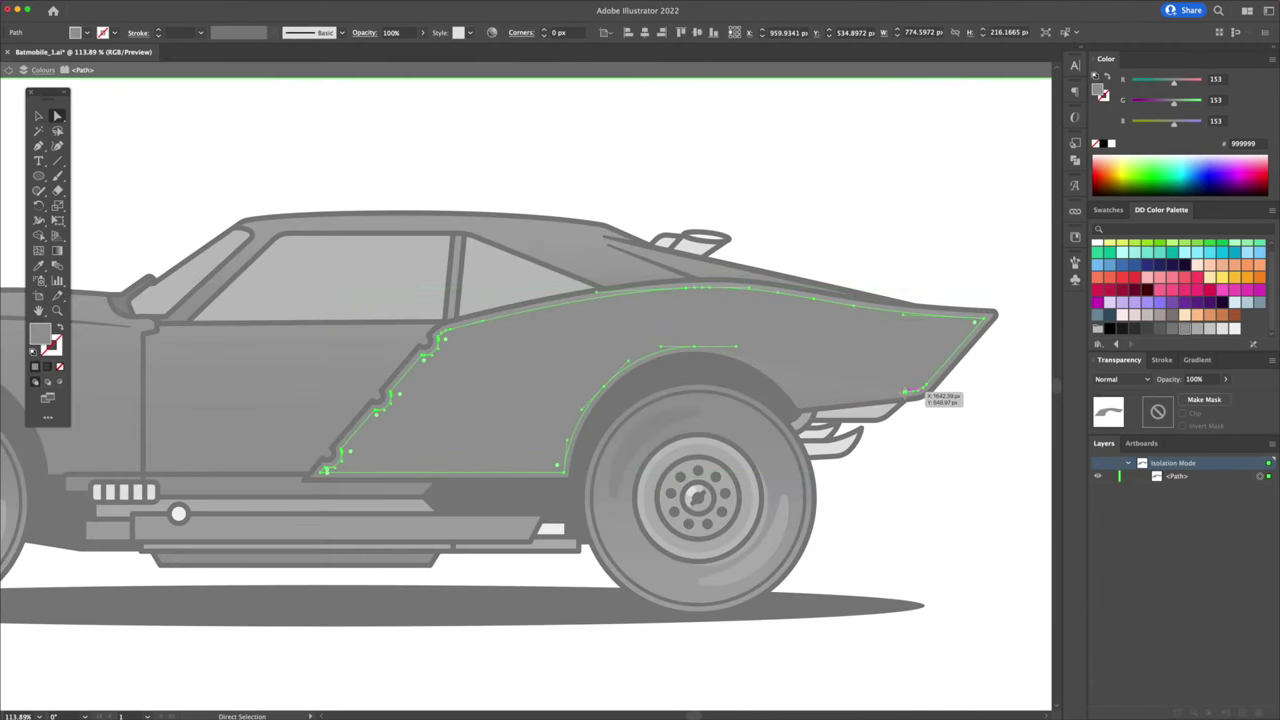
click(907, 393)
key(Delete)
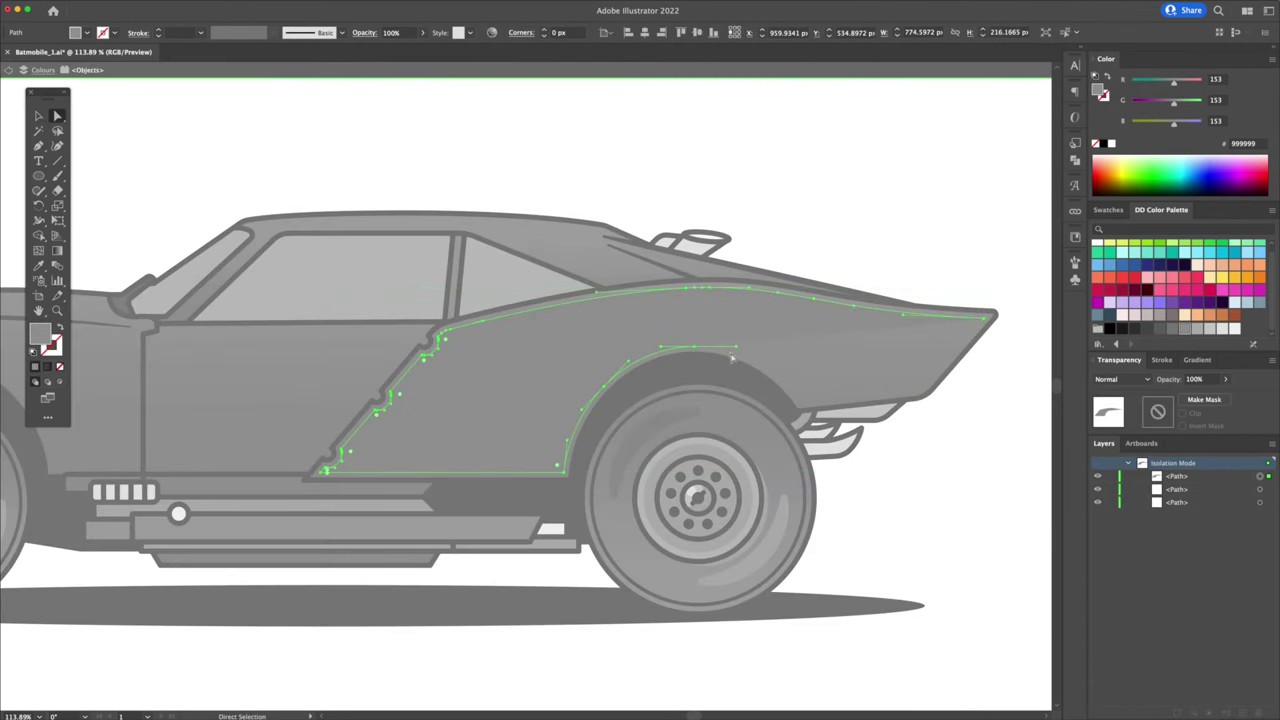
Delete the inset path's remaining anchor points along the front of the rear wheel arch and the panel's bottom edge.
drag(638, 363, 545, 488)
key(super+z)
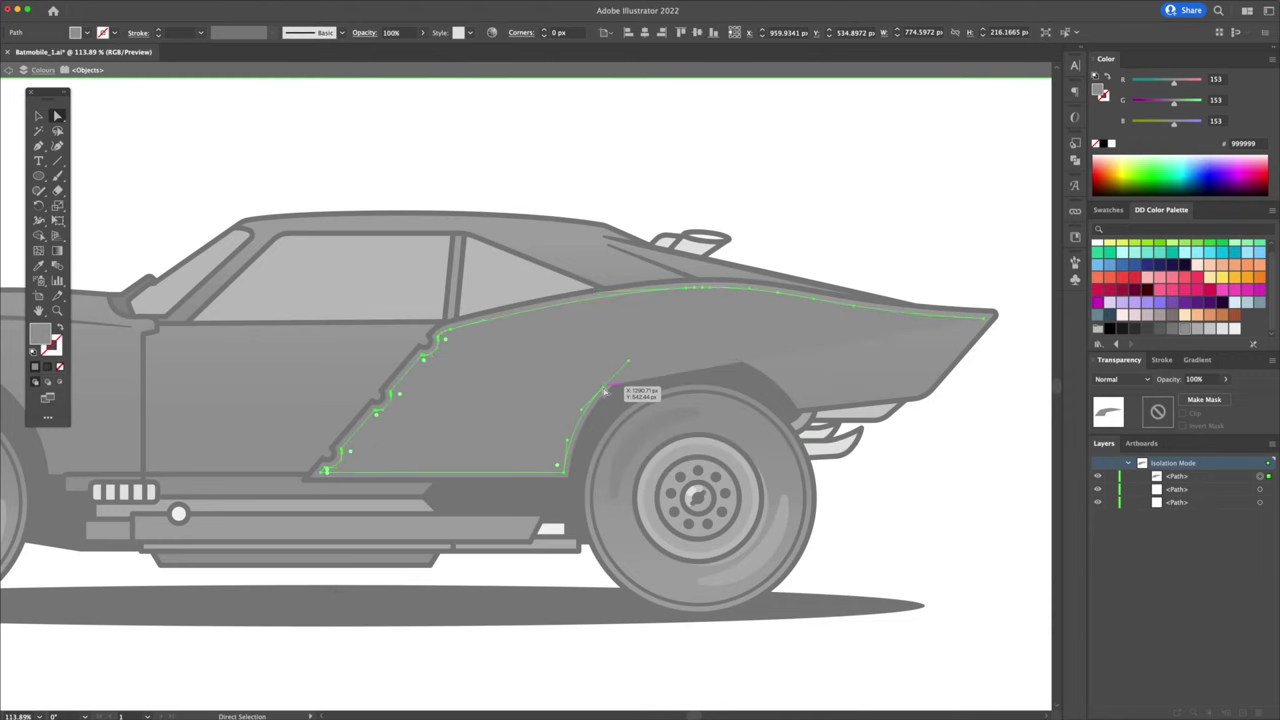
click(604, 390)
key(Delete)
click(565, 473)
key(Delete)
Extend the inset path's open ends past the panel's lower front corner and tail tip, and leave isolation mode.
drag(276, 425, 375, 518)
mouse_move(498, 403)
mouse_down()
mouse_move(450, 481)
mouse_move(426, 495)
mouse_up()
drag(606, 443, 540, 425)
drag(714, 400, 200, 500)
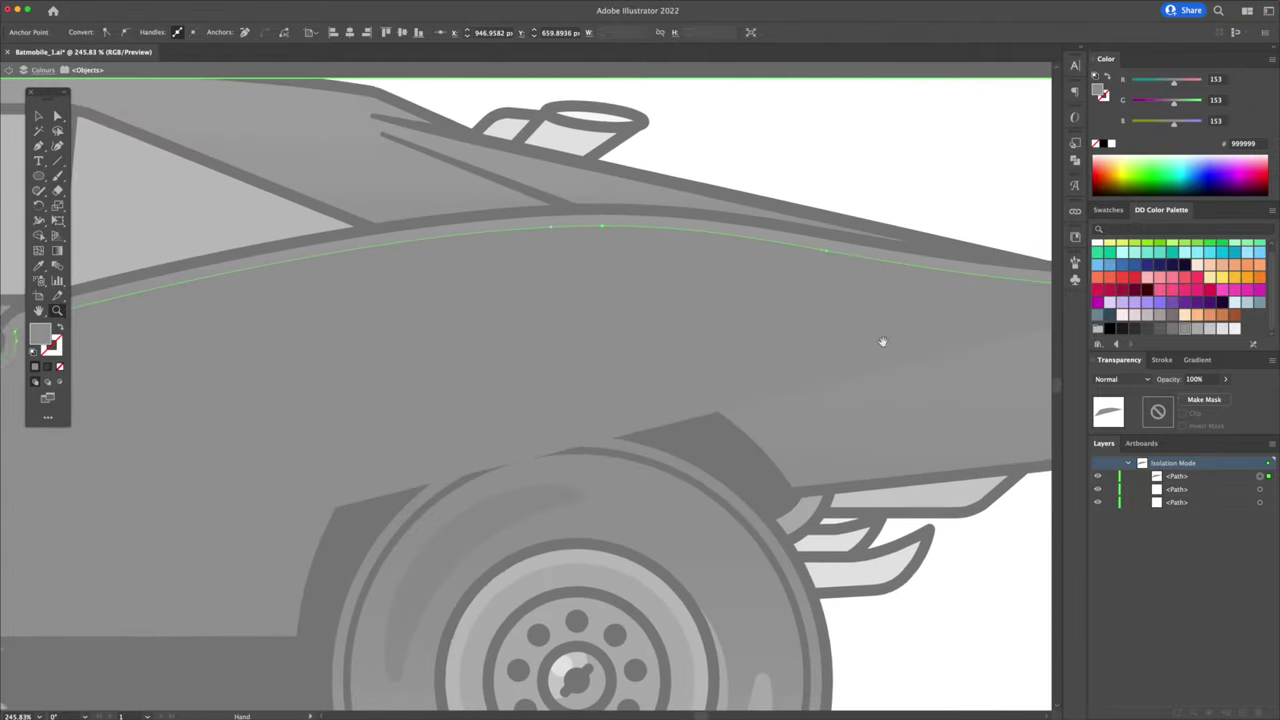
scroll(876, 346, up, 4)
drag(762, 355, 738, 331)
key(v)
double_click(848, 252)
click(826, 339)
Close the open inset path with the Pen tool, running from the tail tip above the panel and down to its lower front corner.
key(p)
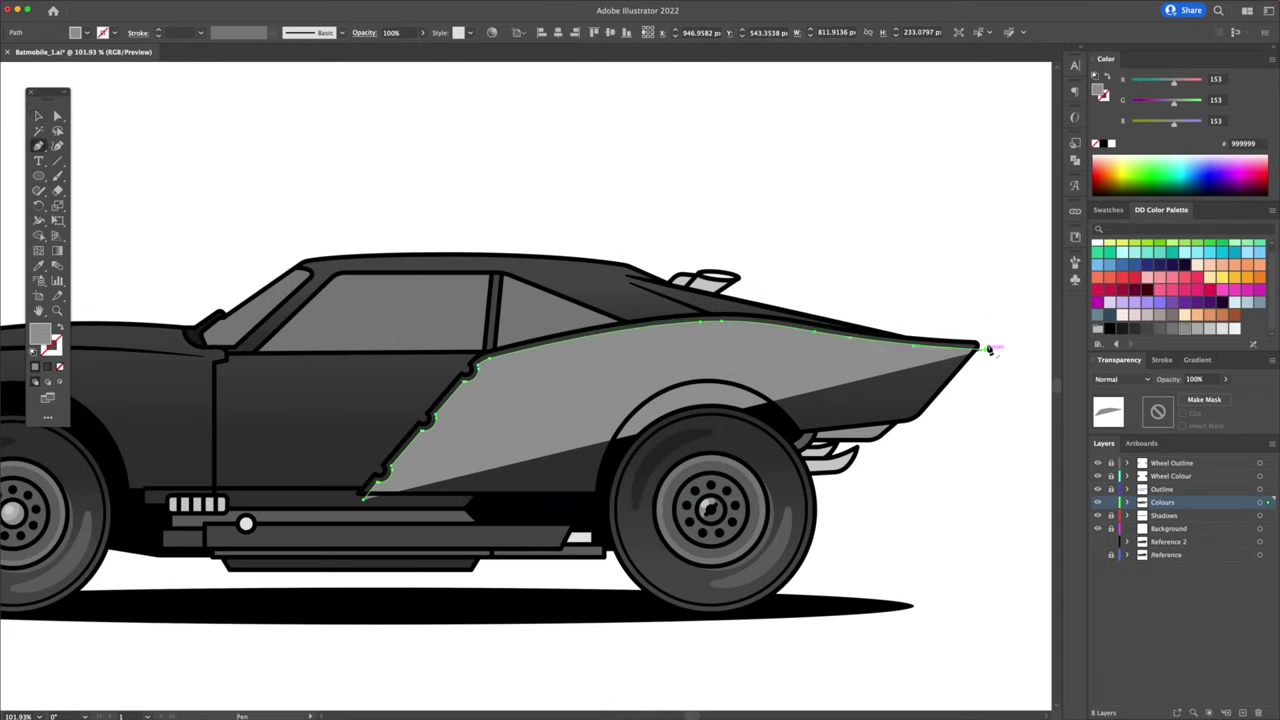
click(984, 349)
click(984, 287)
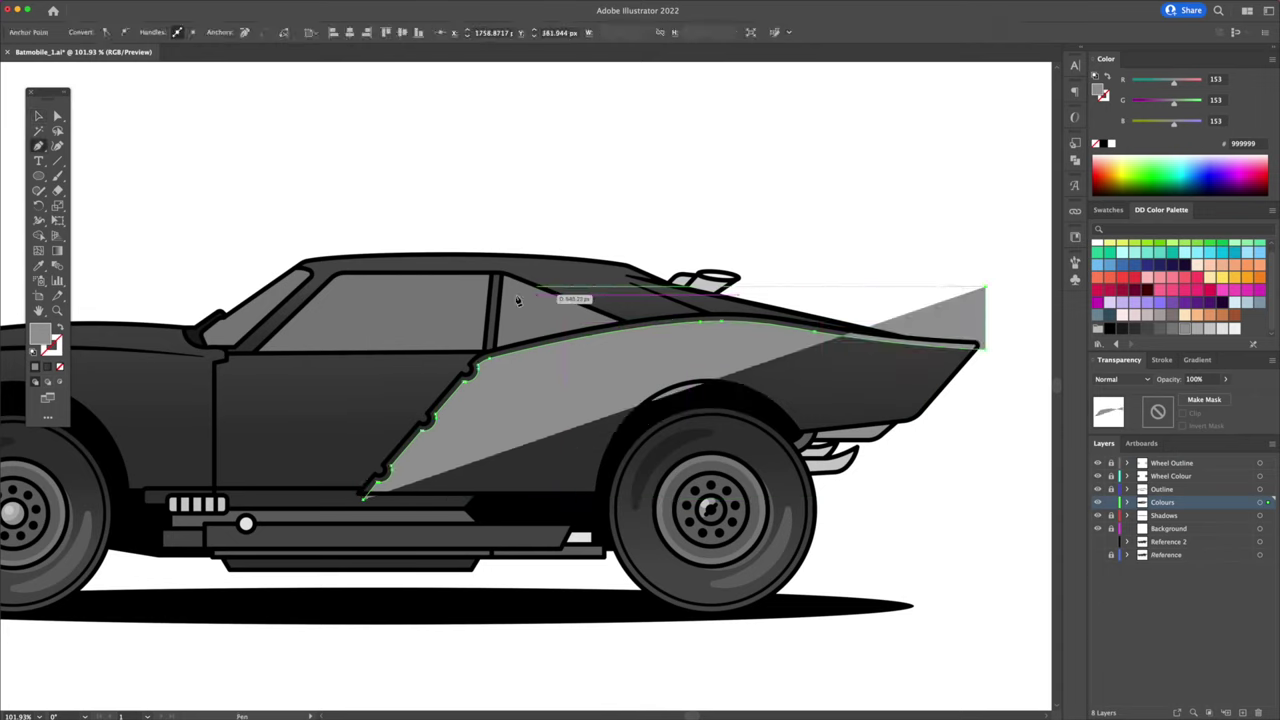
click(367, 287)
click(348, 478)
click(348, 500)
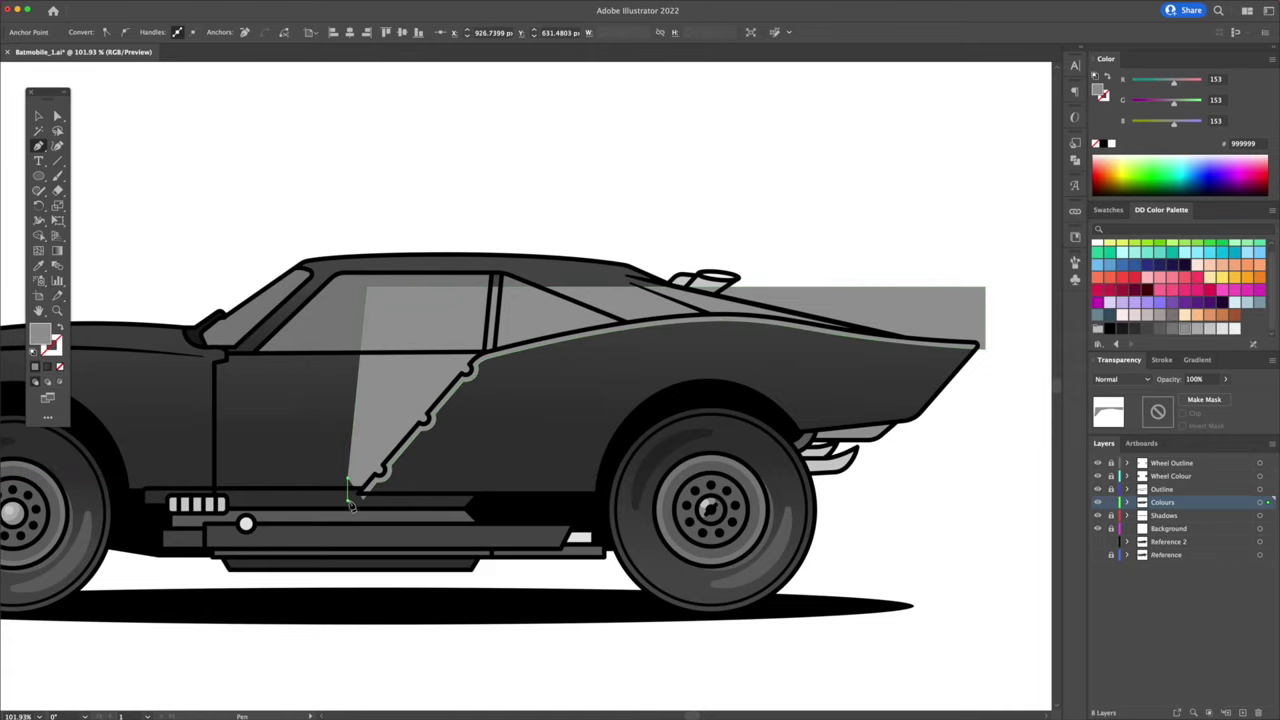
click(363, 499)
Remove the excess outside the rear body panel with Shape Builder, leaving a thin highlight along its upper and front edges.
key(v)
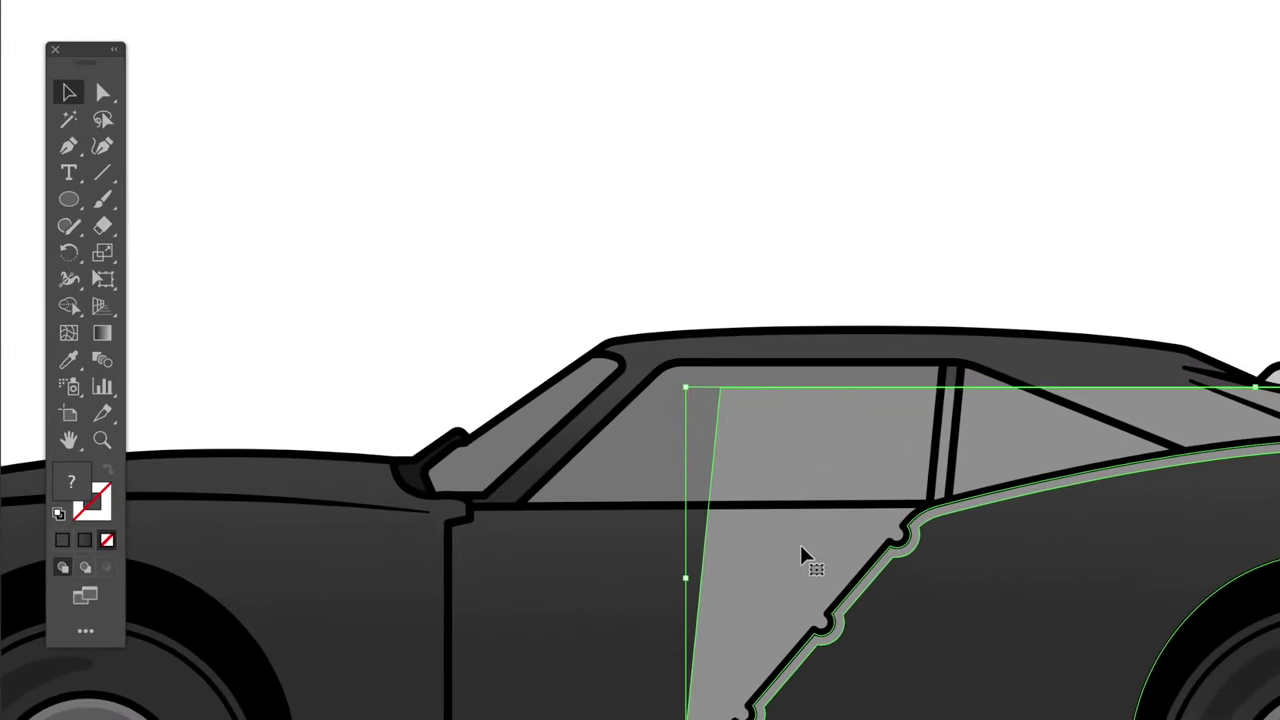
click(70, 313)
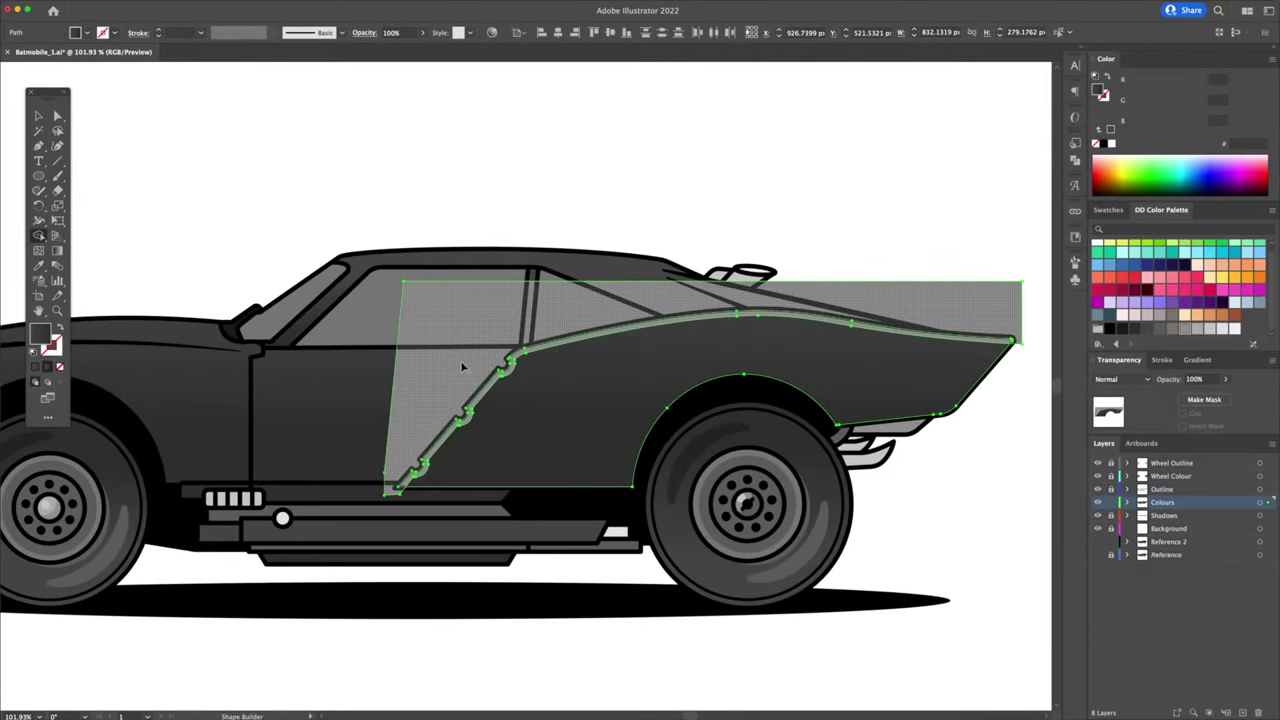
click(461, 363)
key(v)
click(830, 218)
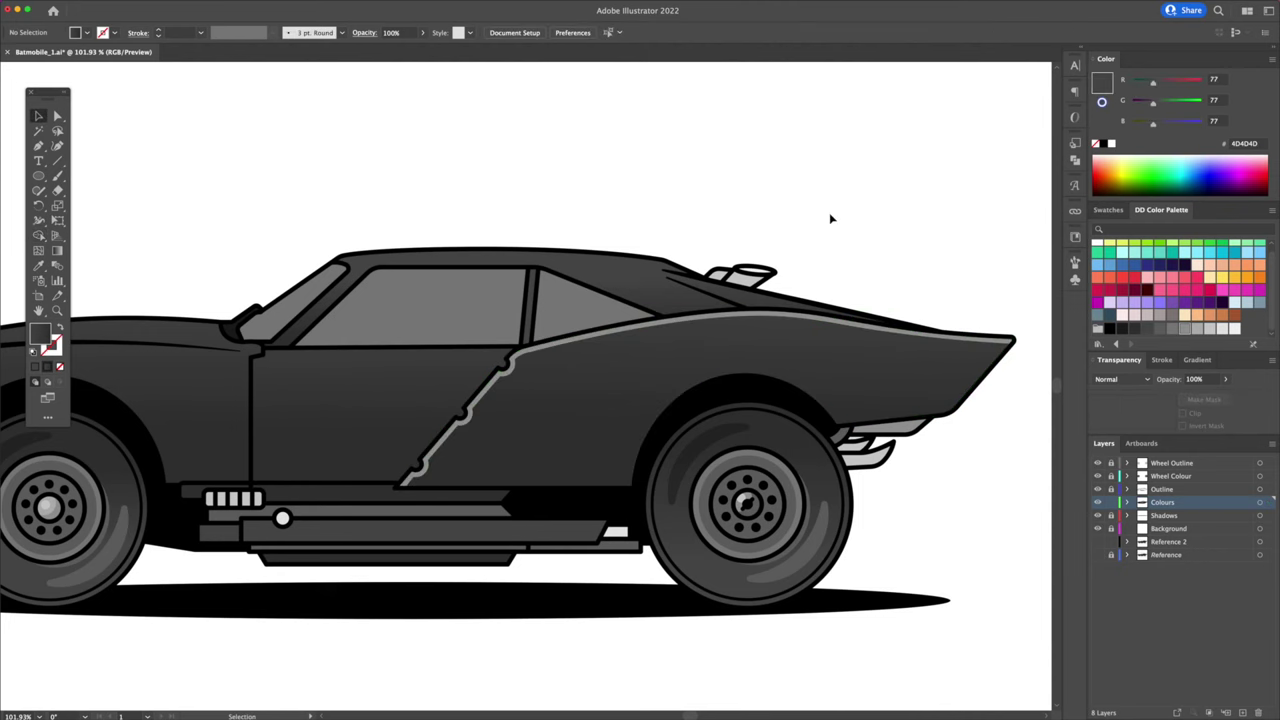
Fill the rear body panel's edge highlight with grey 808080.
click(768, 317)
click(1172, 328)
click(900, 190)
Draw a thin 808080 rectangle along the door's top edge, adjust its rear end, and trim it to the door with Shape Builder.
scroll(250, 345, up, 5)
key(m)
drag(356, 298, 795, 327)
key(a)
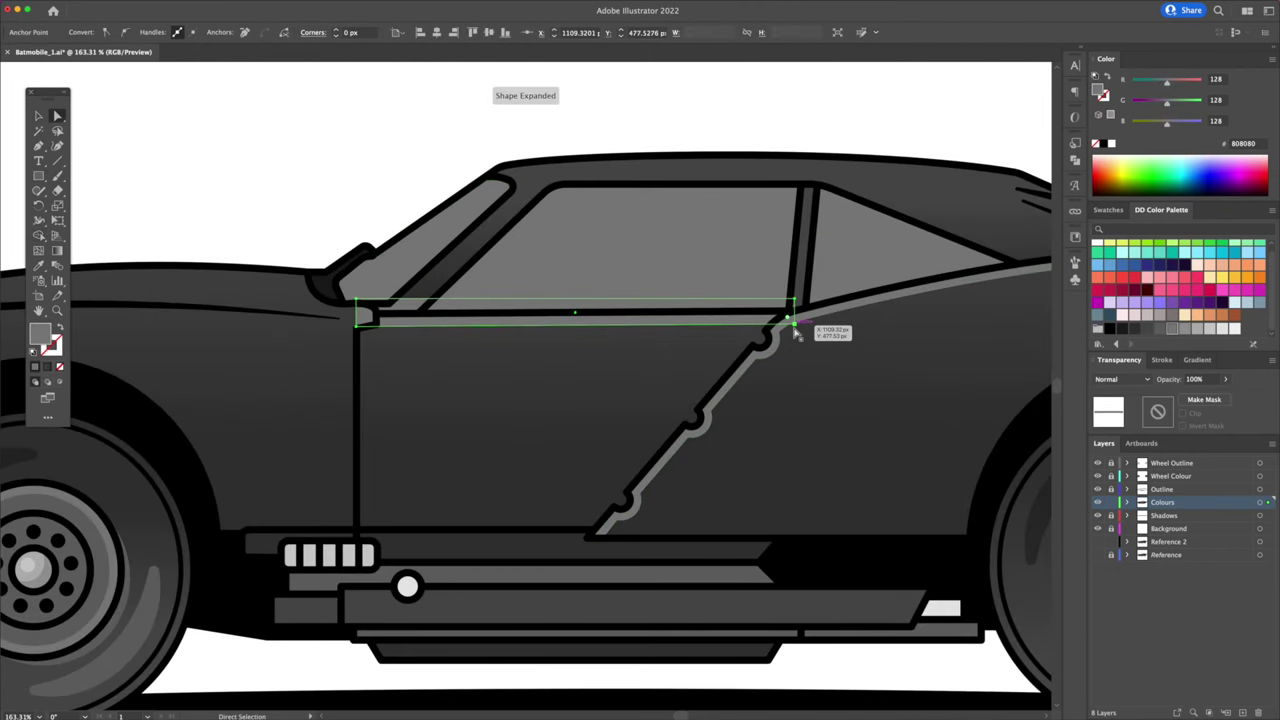
key(v)
key(shift+m)
click(627, 372)
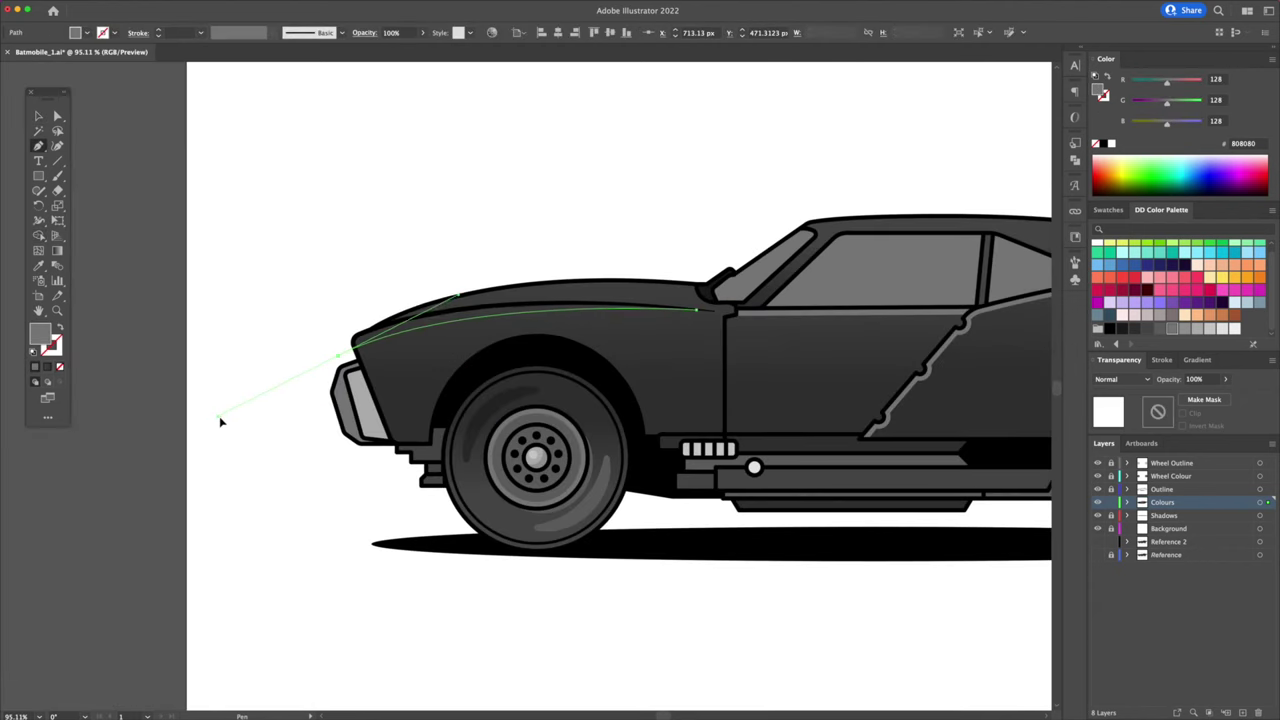
Draw a curved 808080 highlight shape with the Pen tool along the top of the front fender, just beneath the hood line.
drag(237, 418, 236, 419)
scroll(343, 348, up, 5)
click(332, 369)
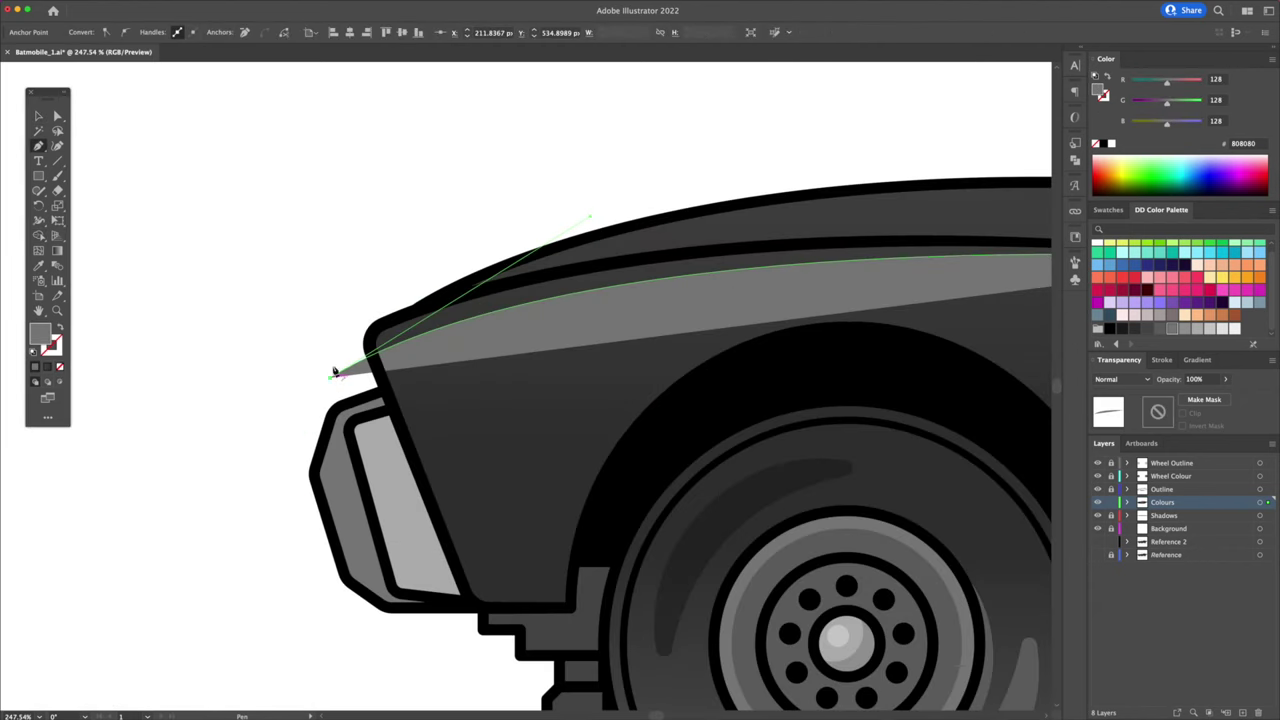
click(337, 320)
scroll(337, 322, right, 3)
click(251, 340)
scroll(251, 340, right, 5)
drag(370, 317, 510, 318)
click(884, 328)
key(v)
click(429, 269)
click(555, 394)
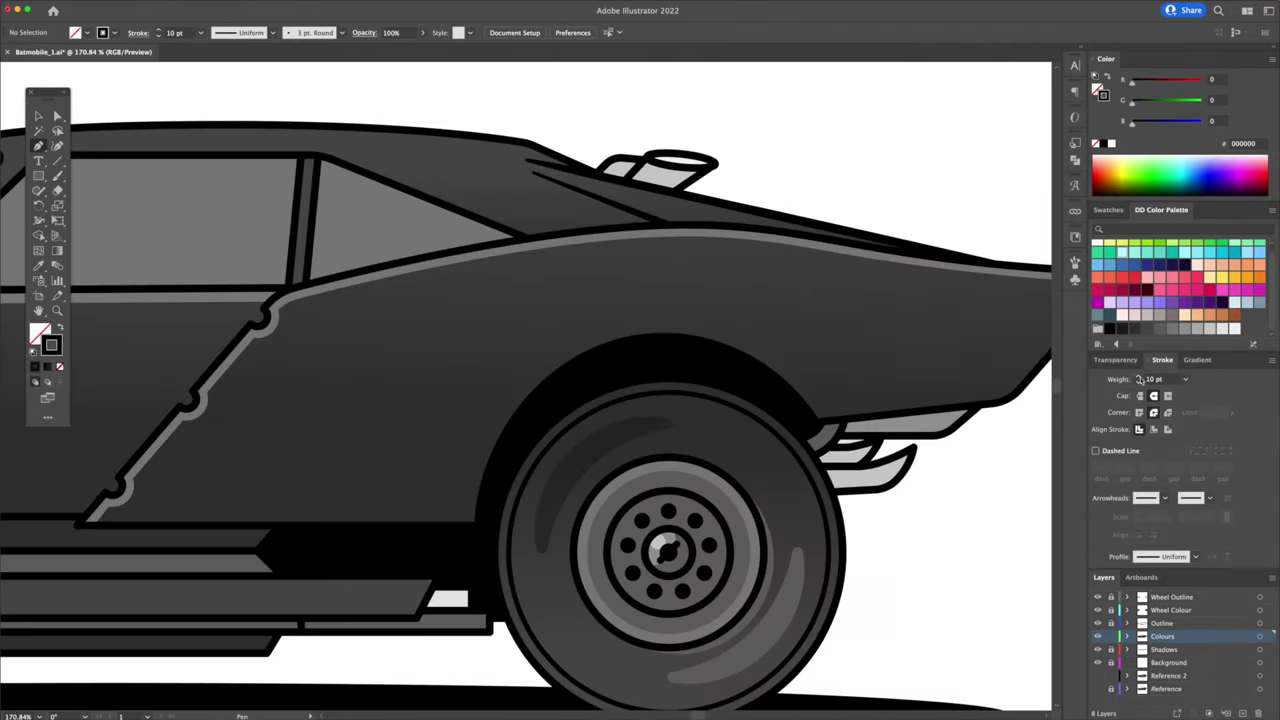
Draw a thick curved stroke with the Pen tool on the rear body panel, above the wheel arch.
click(508, 346)
drag(900, 327, 902, 328)
key(v)
drag(620, 320, 620, 321)
key(v)
drag(642, 301, 648, 297)
Convert the curved stroke above the rear arch to an outlined shape and match its colour to the tyre's dark shading.
click(119, 6)
mouse_move(124, 257)
click(252, 284)
key(i)
click(582, 468)
key(v)
click(854, 149)
Draw a long, thin ellipse highlight along the top of the roof.
drag(500, 200, 760, 268)
key(l)
drag(310, 195, 702, 209)
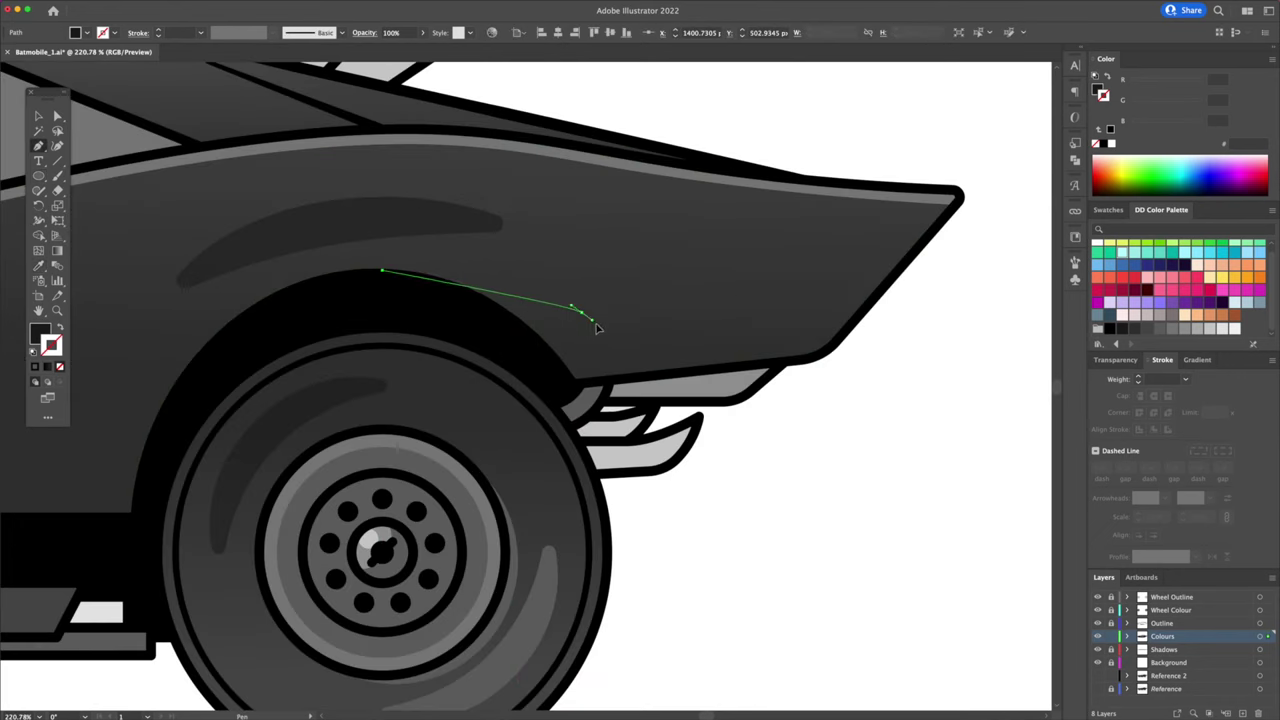
Draw a closed shadow shape with the Pen tool from the top of the rear wheel arch across the lower tail.
drag(649, 365, 649, 365)
click(581, 312)
drag(833, 302, 862, 298)
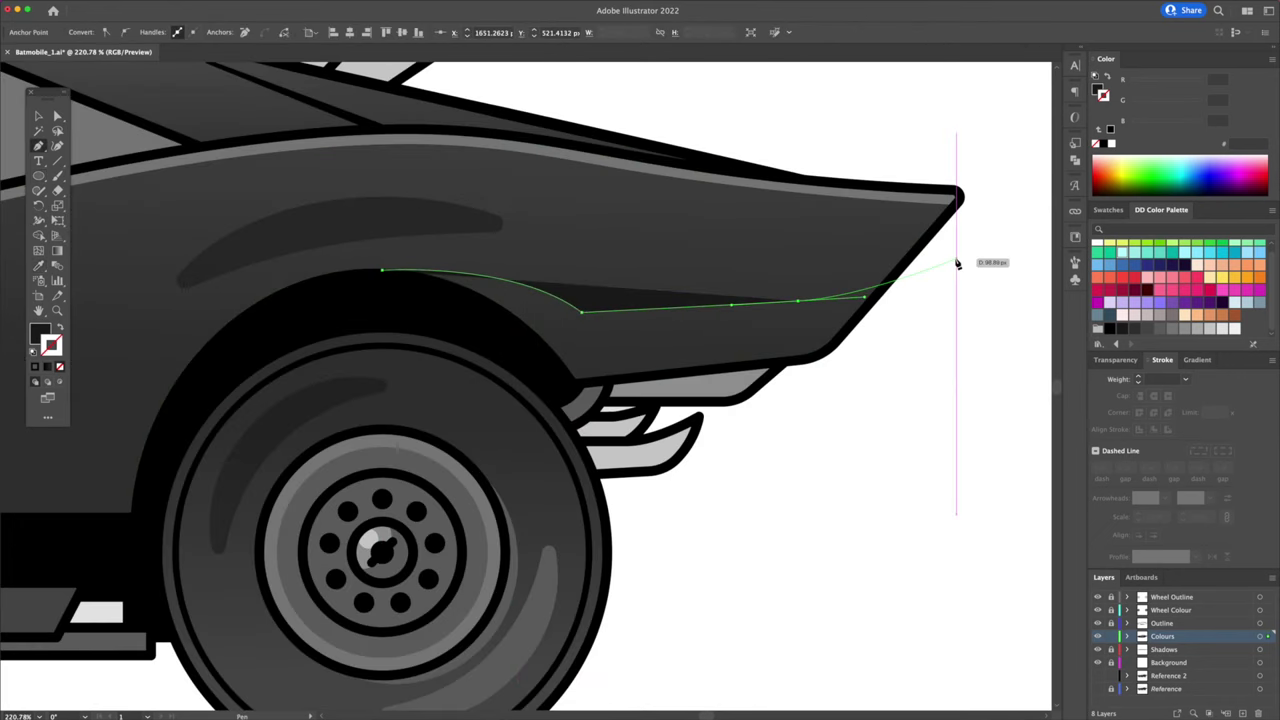
click(955, 260)
click(871, 412)
click(431, 432)
click(382, 270)
Trim the tail shadow to the rear body panel with Shape Builder and match its colour to the streak above the arch.
key(v)
shift+click(567, 231)
key(shift+m)
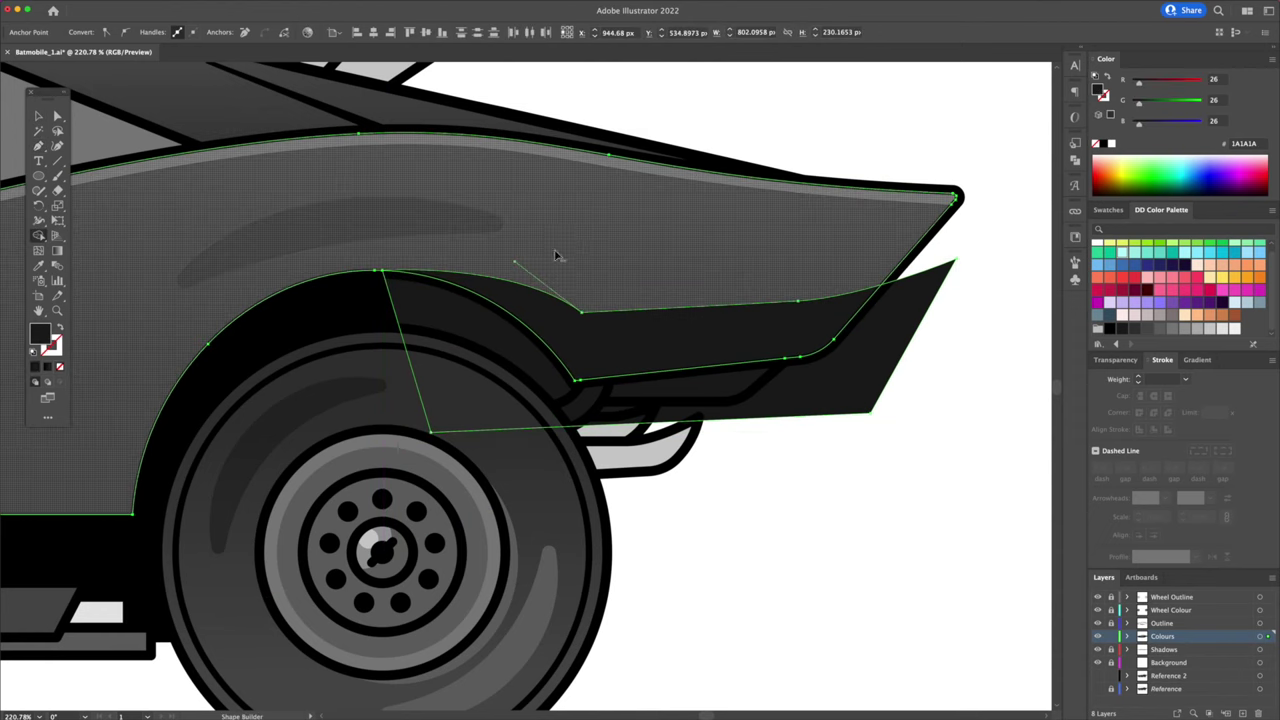
alt+click(700, 393)
key(v)
click(763, 466)
click(622, 345)
key(i)
click(470, 224)
key(a)
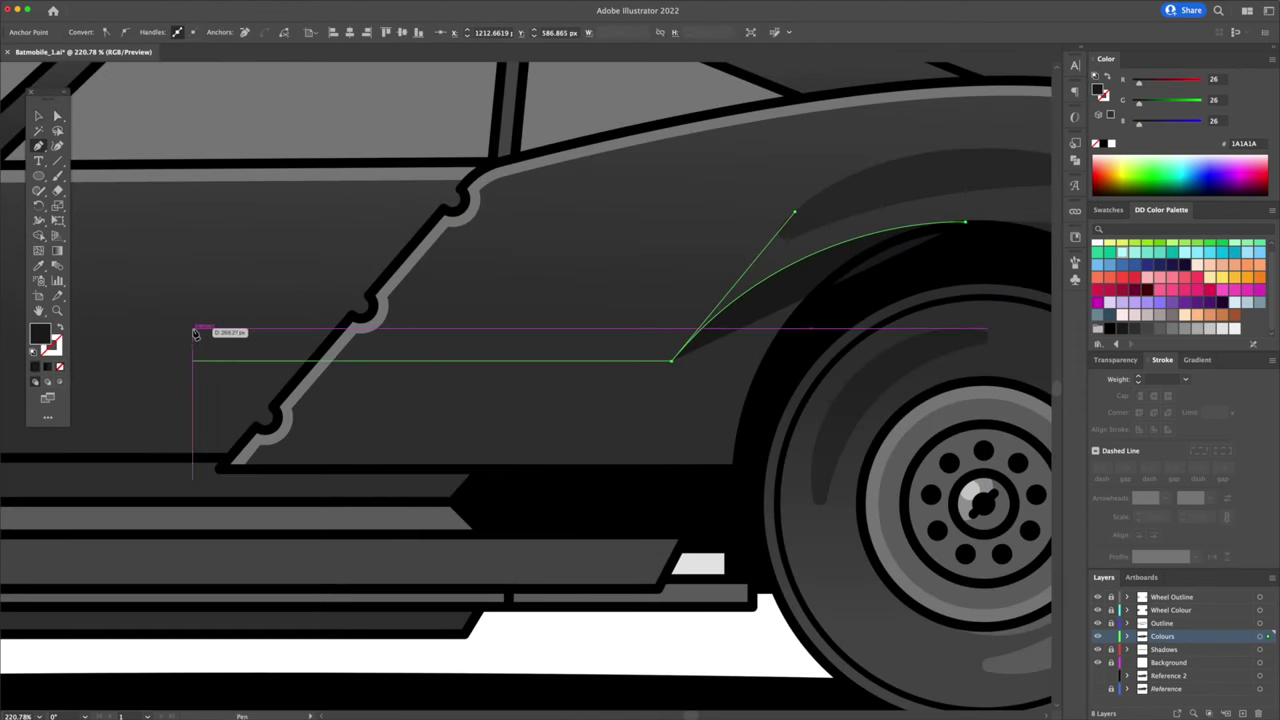
Complete a closed shadow shape with the Pen tool across the lower rear panel, from the door edge to the wheel arch.
shift+click(194, 331)
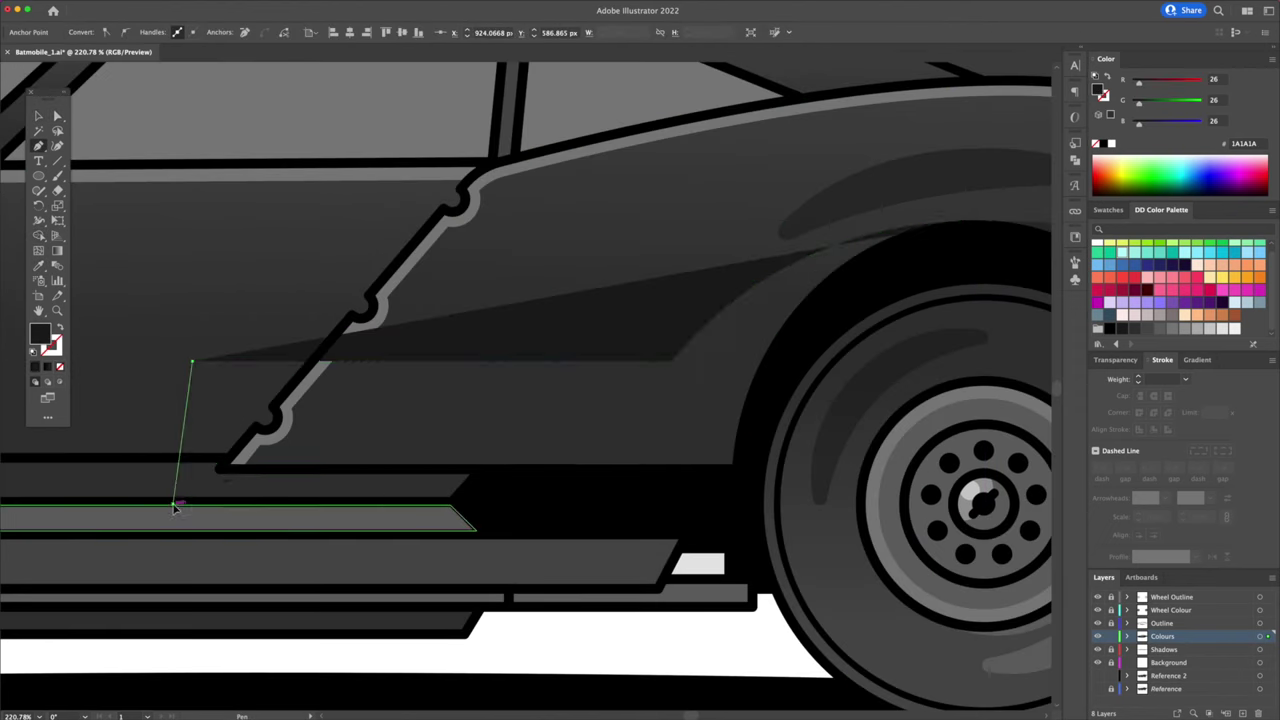
click(173, 504)
click(814, 502)
click(965, 222)
Trim the shadow ahead of the rear wheel to the body panel with Shape Builder and round its inner corner.
key(v)
shift+click(648, 226)
key(shift+m)
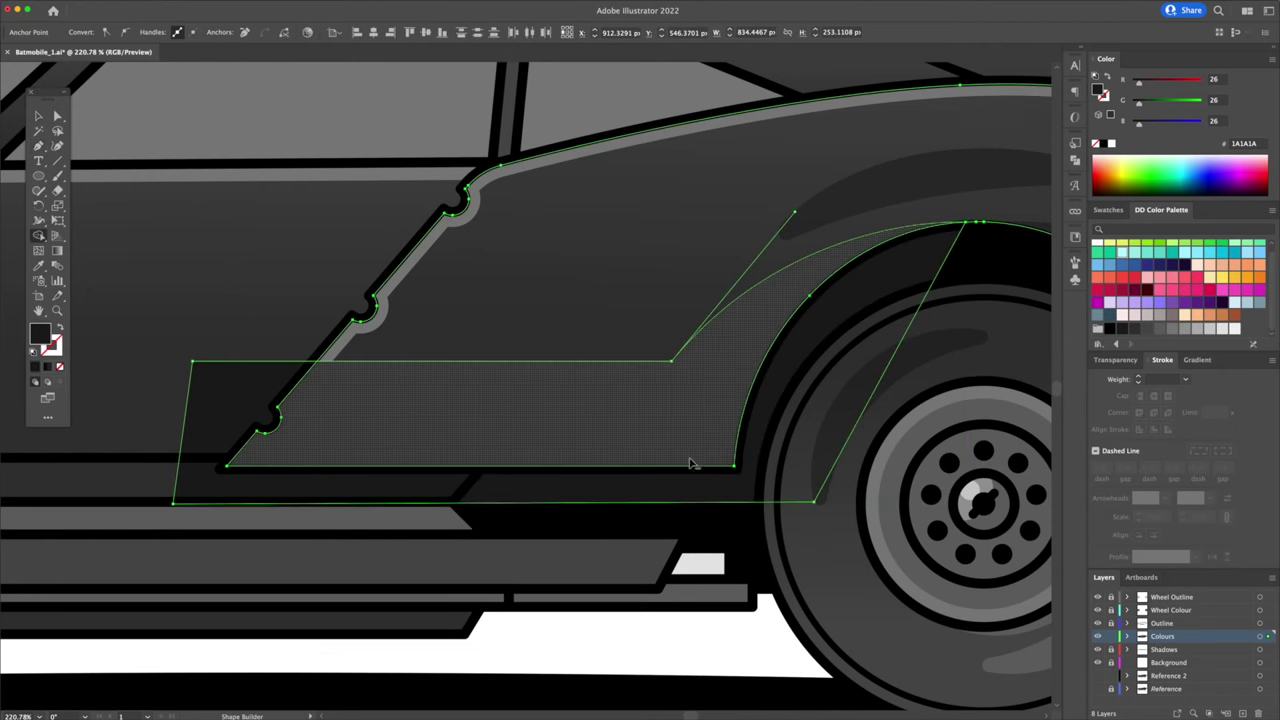
alt+click(696, 485)
key(v)
click(711, 648)
click(684, 425)
key(a)
key(v)
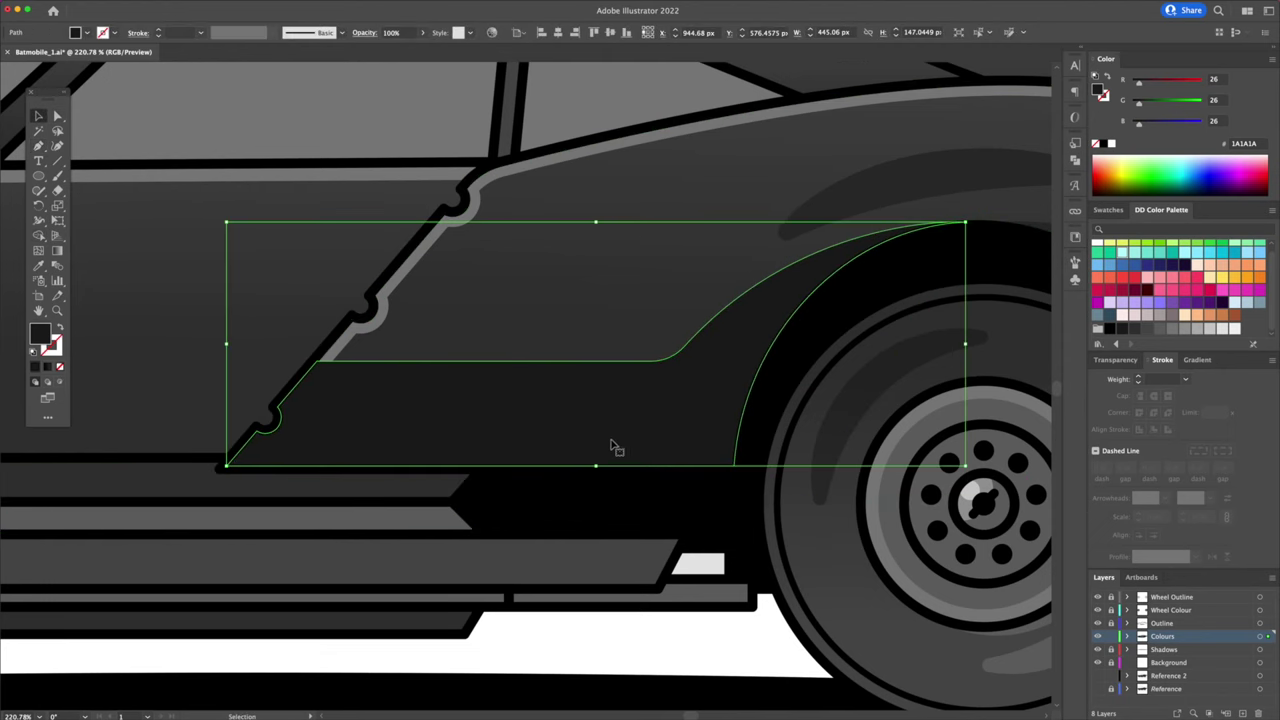
Bring the grey highlight along the rear panel's front edge in front of the new shadow.
click(380, 323)
right_click(380, 323)
mouse_move(440, 514)
click(487, 515)
Set the opacity of the shadow ahead of the rear wheel to 50%.
key(z)
key(v)
click(672, 390)
click(1118, 361)
text(50)
key(Return)
key(super+shift+a)
Draw a rectangle across the lower door and trim it to the door's shape with Shape Builder.
scroll(640, 400, down, 5)
key(m)
drag(453, 374, 785, 487)
key(v)
shift+click(706, 358)
key(shift+m)
alt+click(734, 426)
key(v)
click(723, 577)
Match the lower door shadow's appearance to the rear panel's shadow.
click(668, 408)
key(i)
click(826, 420)
Add a Pen-drawn shadow behind the front wheel arch, trimmed to the front fender and matched to the door shadow.
key(v)
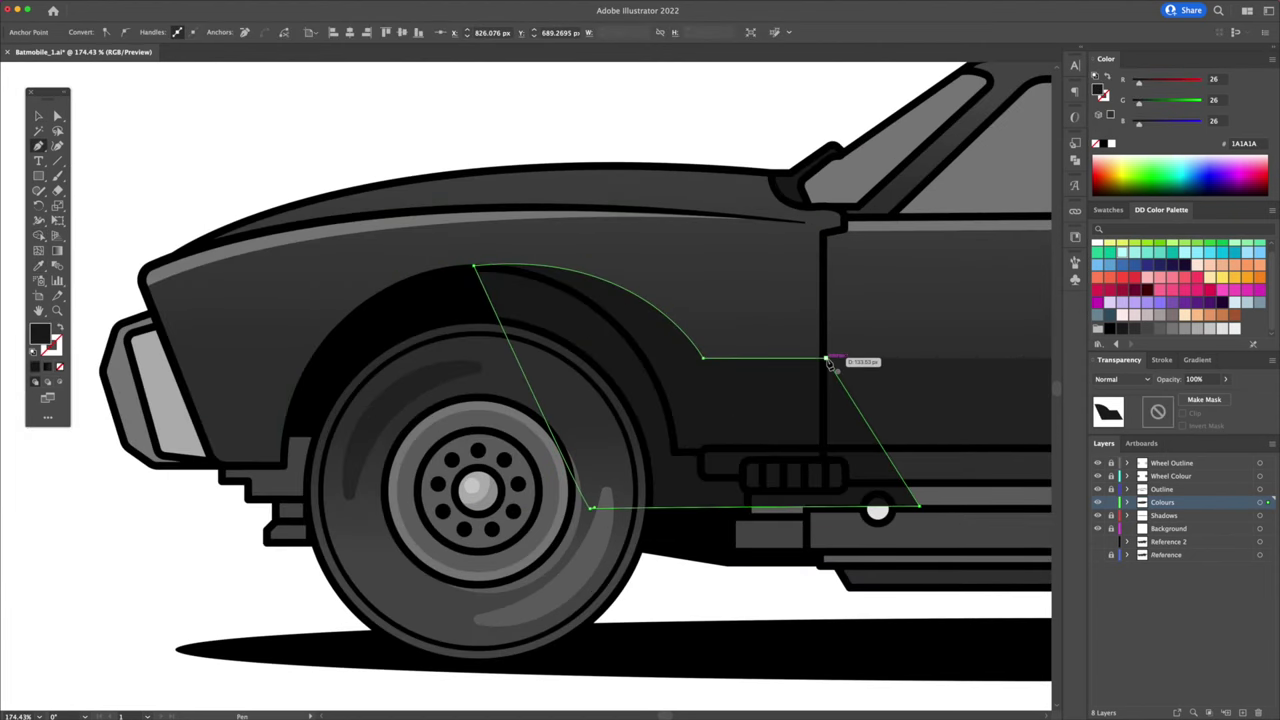
click(771, 306)
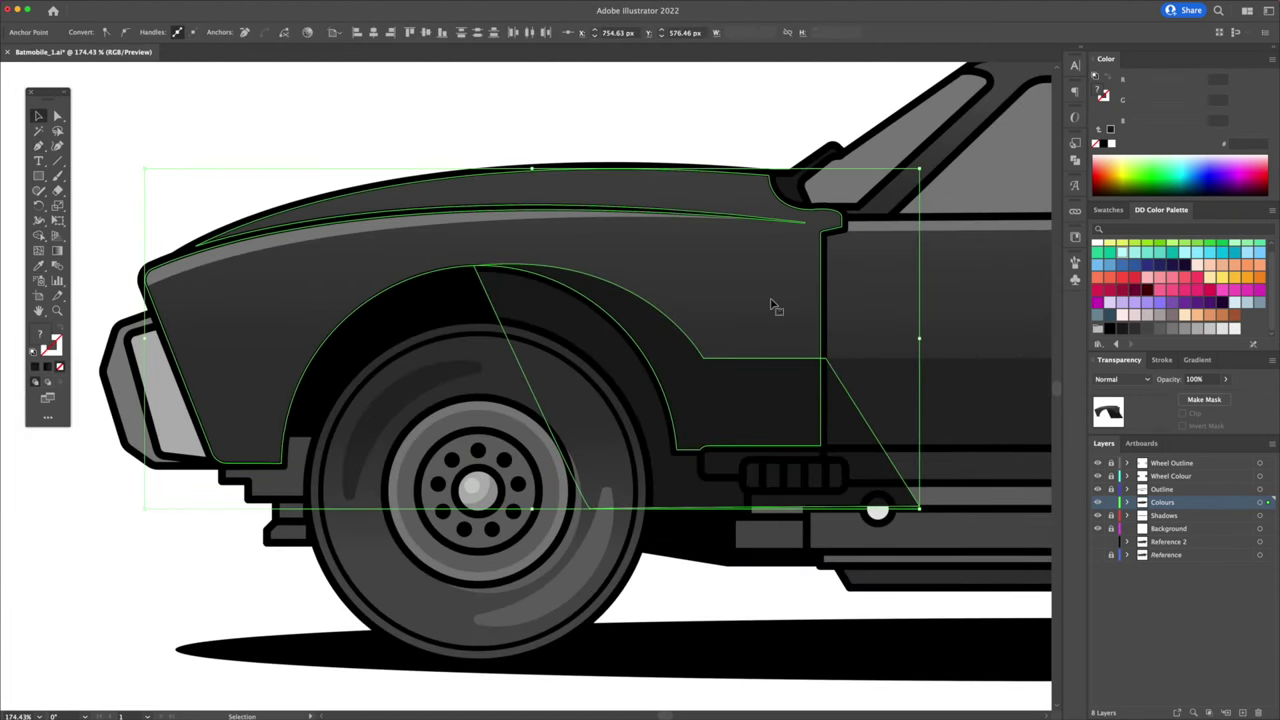
click(700, 277)
click(934, 400)
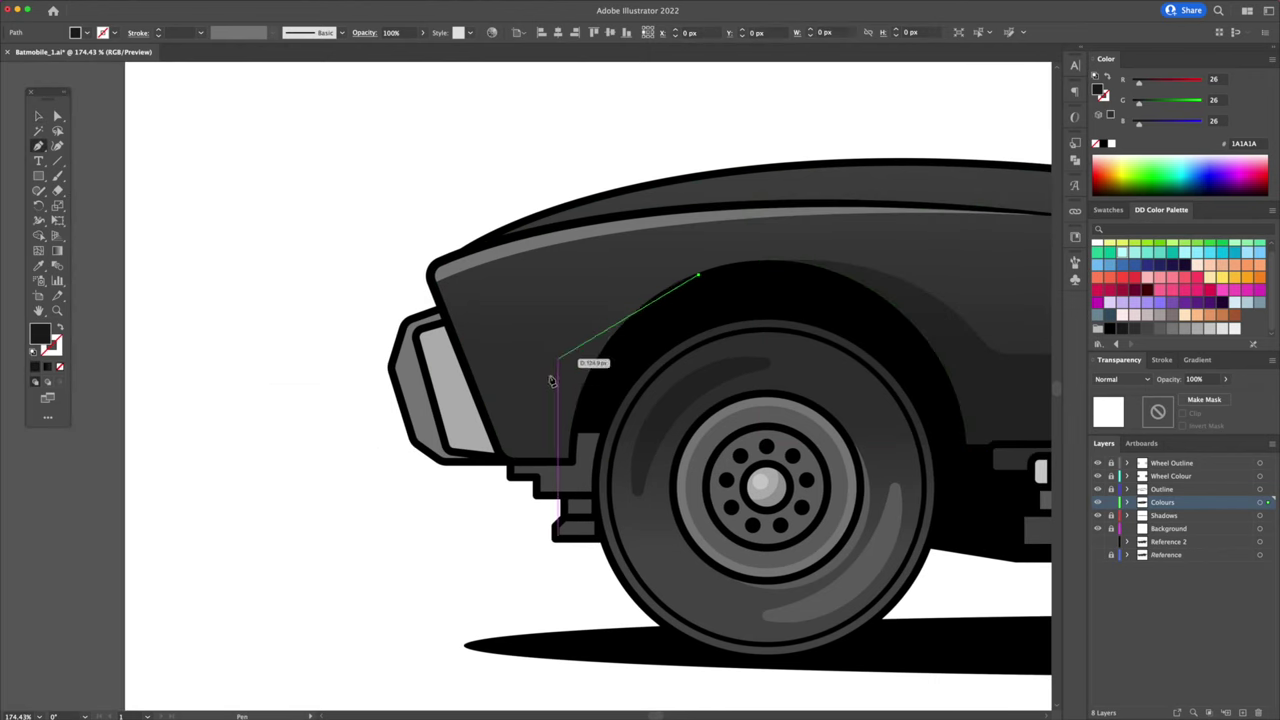
Draw a closed shadow shape with the Pen tool ahead of the front wheel arch, reaching past the nose.
click(525, 466)
click(460, 504)
click(626, 492)
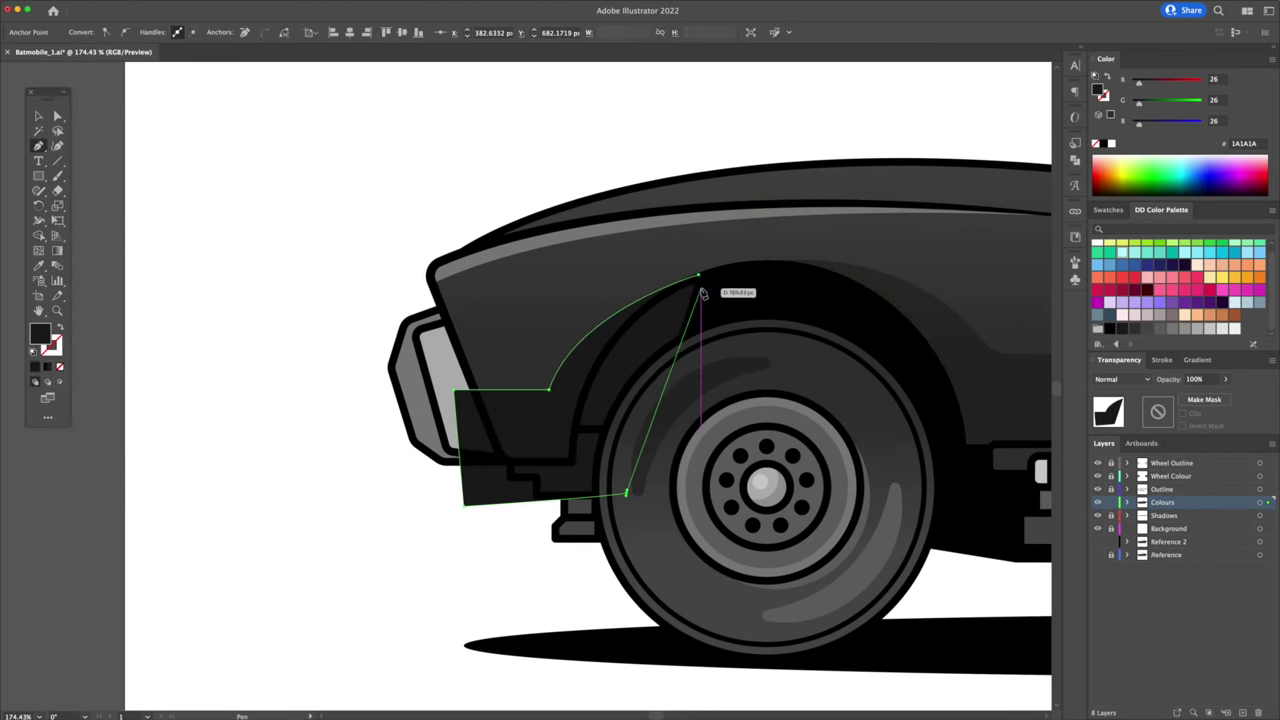
click(699, 278)
Trim the shadow ahead of the front wheel to the front fender with Shape Builder.
key(v)
shift+click(626, 261)
key(shift+m)
alt+click(612, 420)
key(v)
click(436, 180)
Round the inner corner of the shadow ahead of the front wheel arch.
click(540, 398)
key(a)
drag(544, 384, 540, 377)
key(v)
click(422, 290)
click(549, 420)
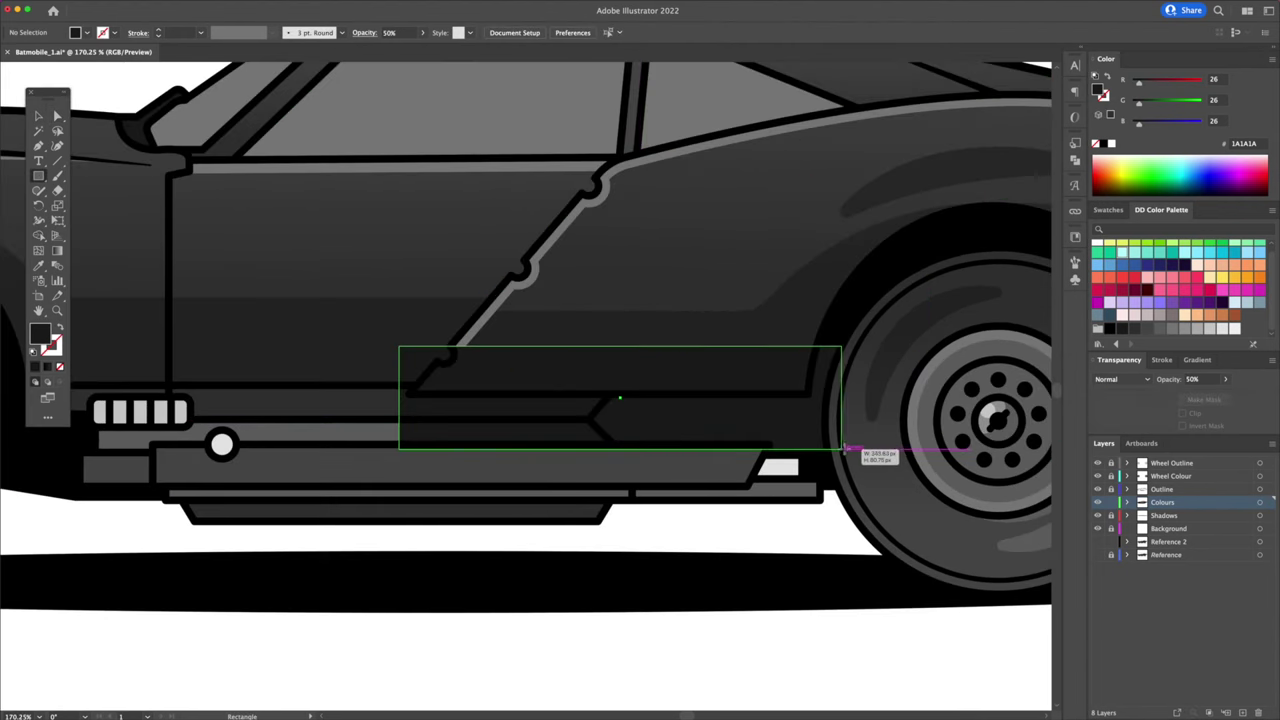
Draw shadow bands across the bottoms of the rear panel and front fender, trimming them to the panels with Shape Builder.
click(840, 445)
shift+click(790, 340)
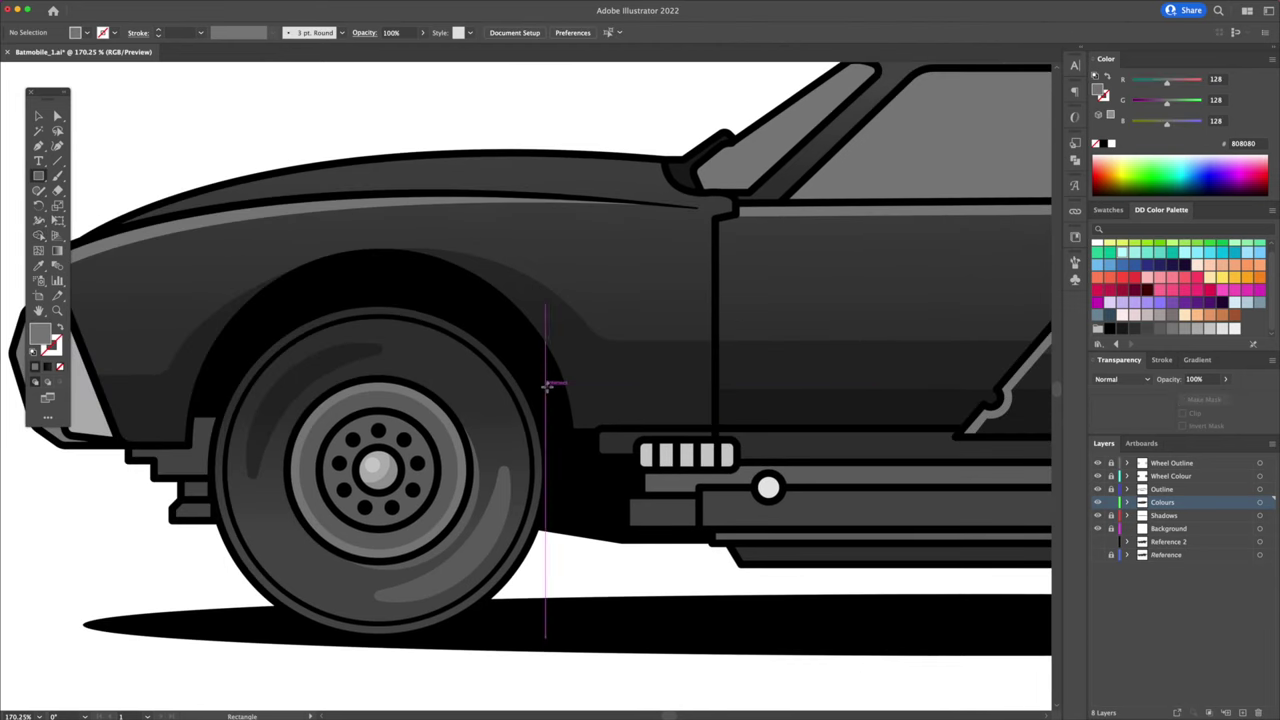
drag(545, 384, 751, 479)
key(v)
shift+click(686, 369)
key(shift+m)
alt+click(732, 398)
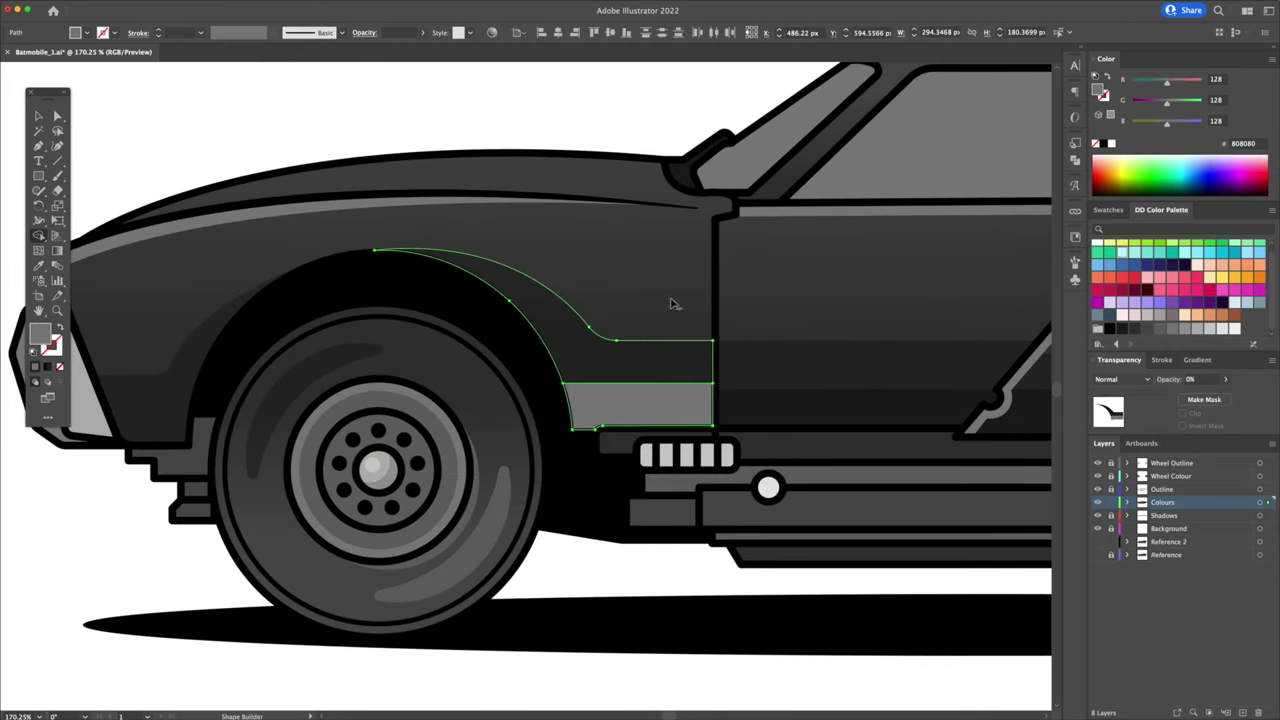
key(v)
click(594, 114)
click(648, 401)
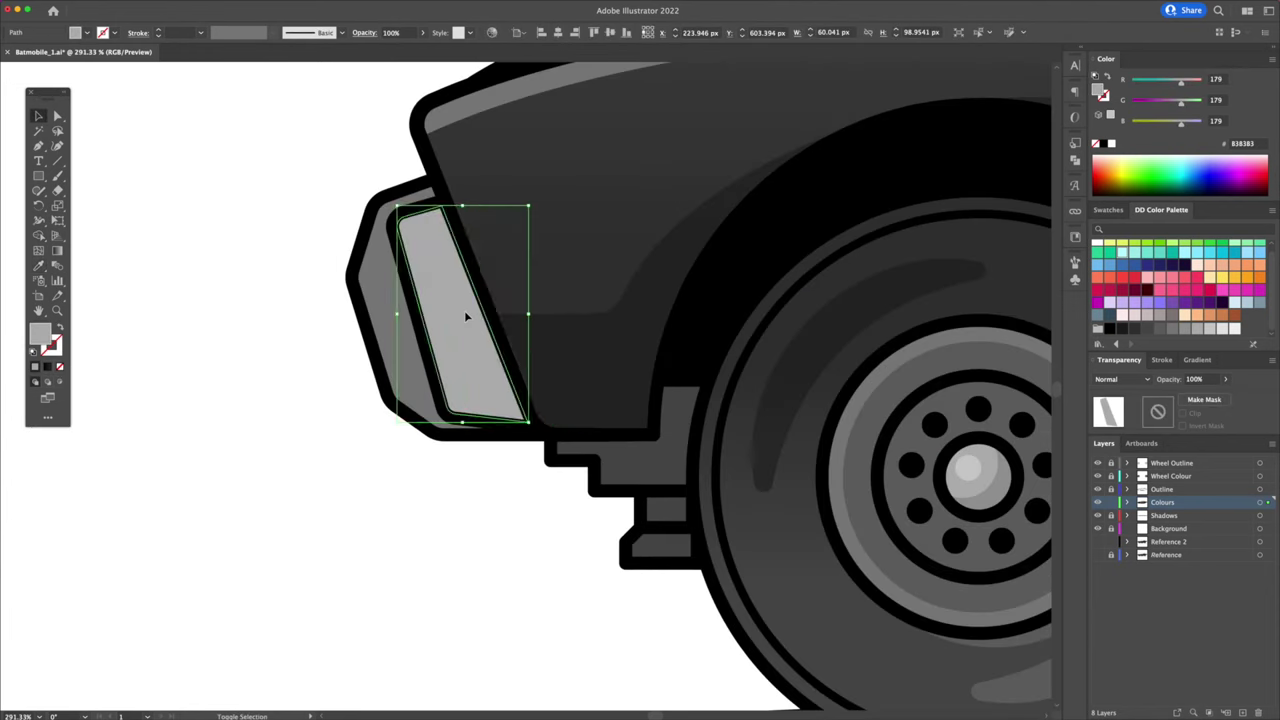
Split the headlight lens with an offset copy and Shape Builder to make a lighter strip along its front and lower edges.
shift+click(464, 310)
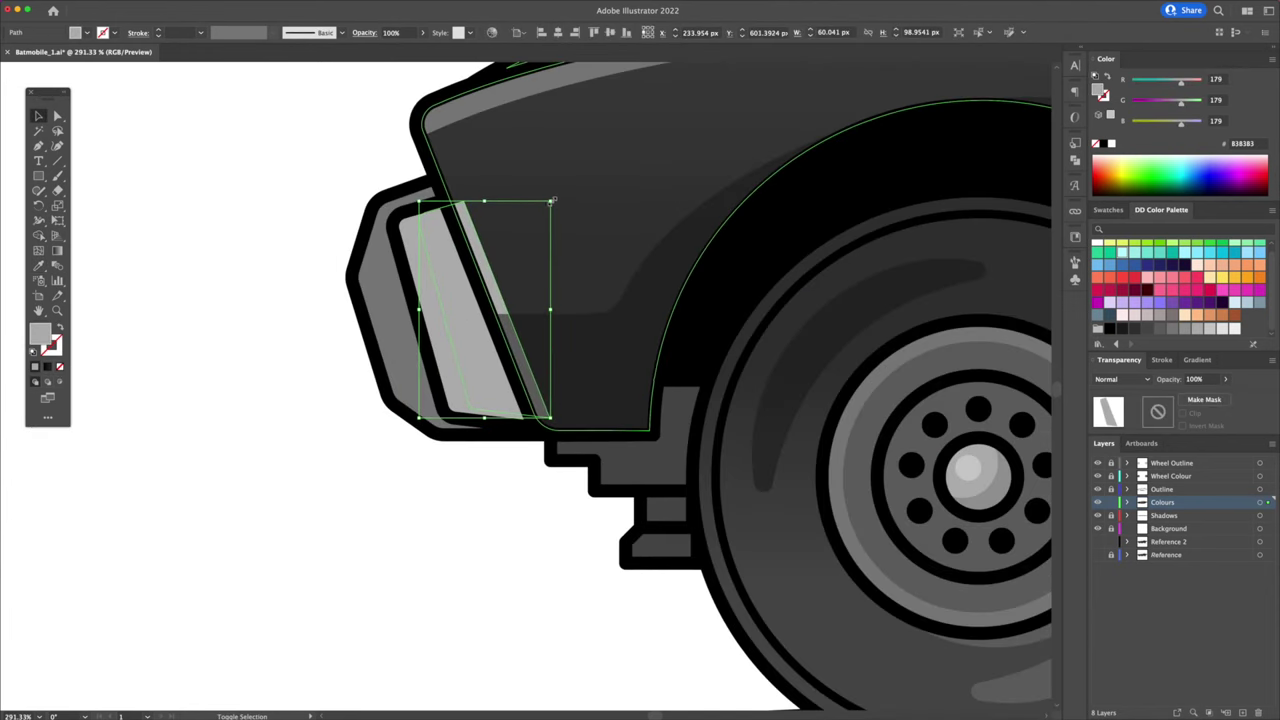
drag(552, 200, 542, 208)
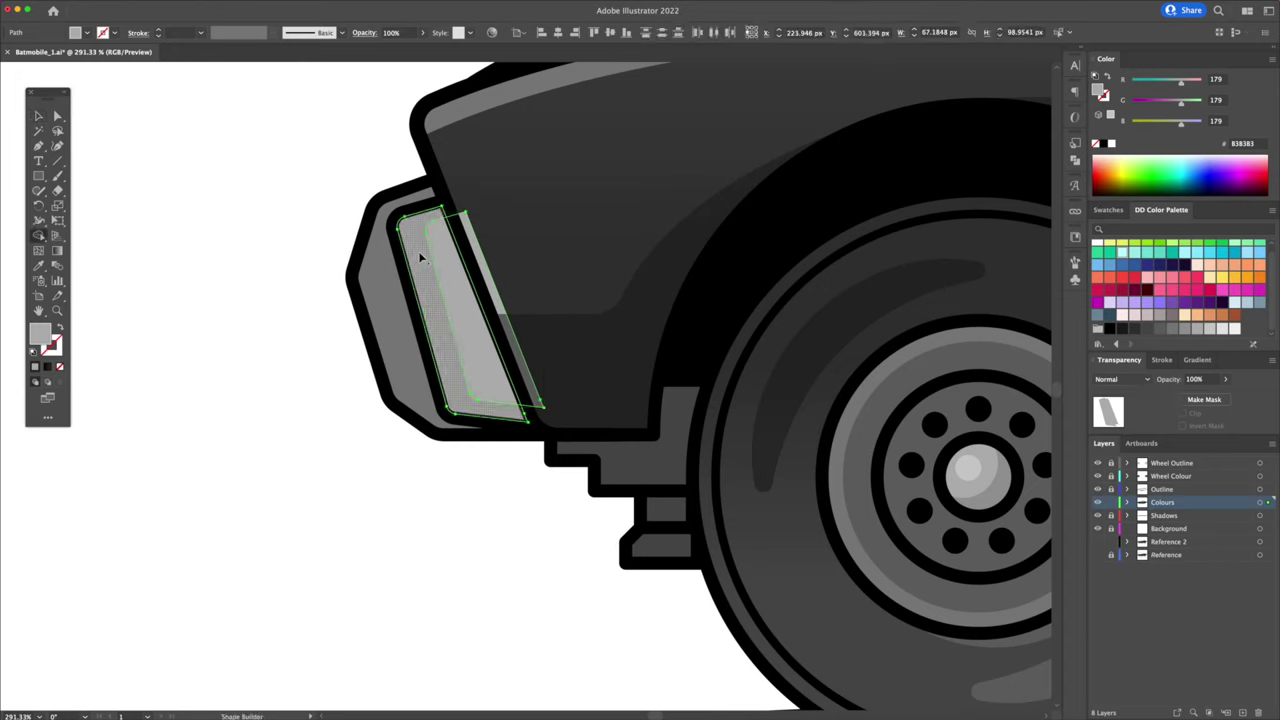
click(306, 277)
Split a thin strip along the headlight housing's outer edge with an offset copy and fill it with 4D4D4D.
click(394, 375)
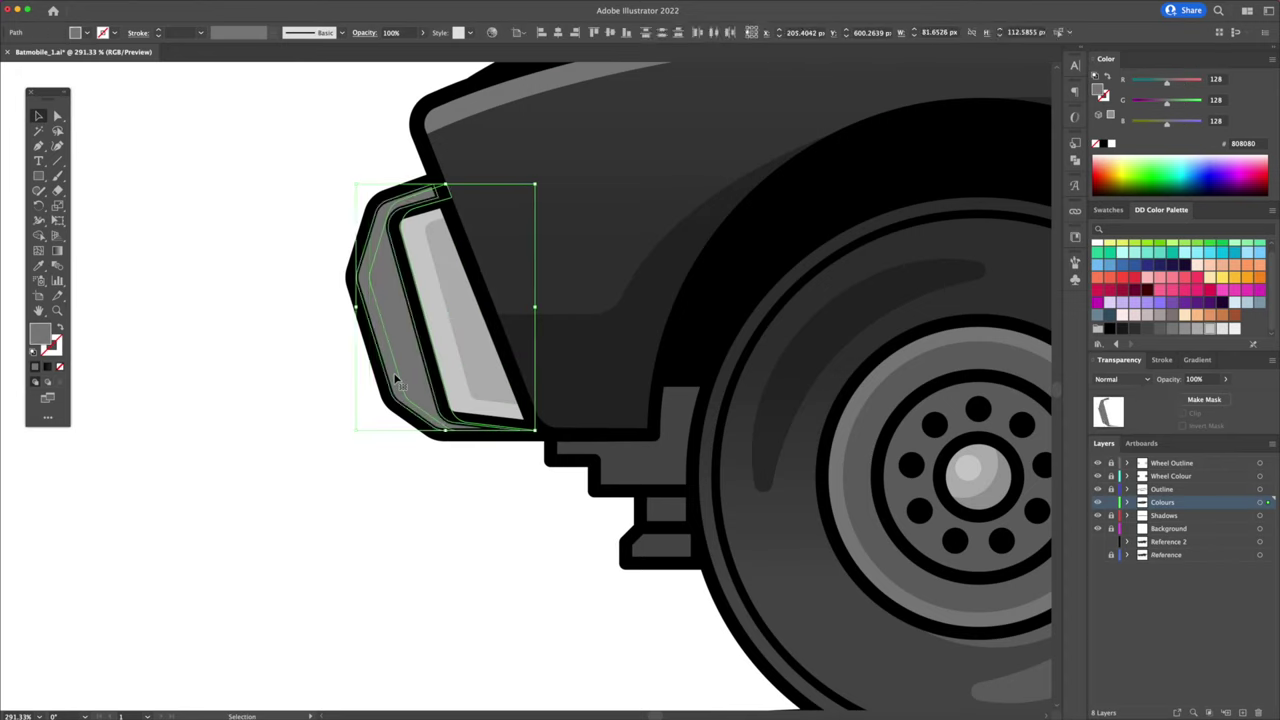
key(super+shift+a)
click(390, 375)
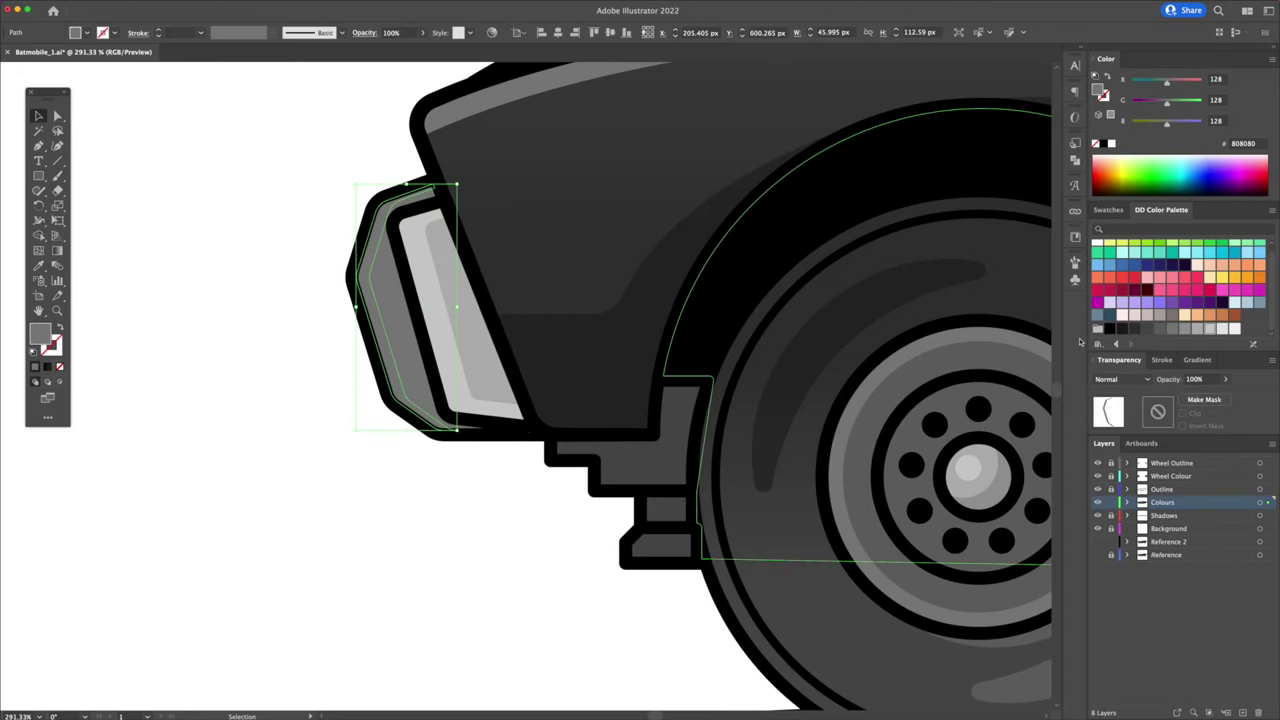
click(1158, 331)
click(1147, 329)
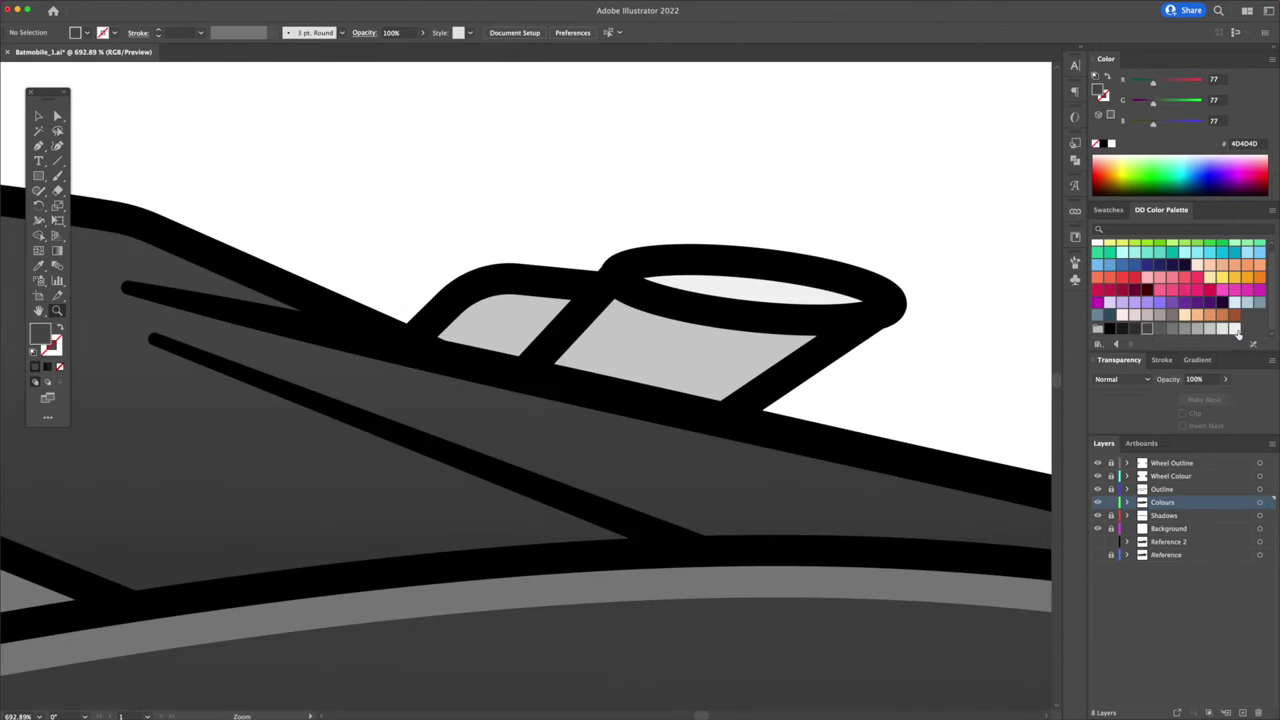
Draw F2F2F2 highlight strips across the two roof pipes with the Pen tool and trim them with Shape Builder.
click(623, 354)
key(shift+m)
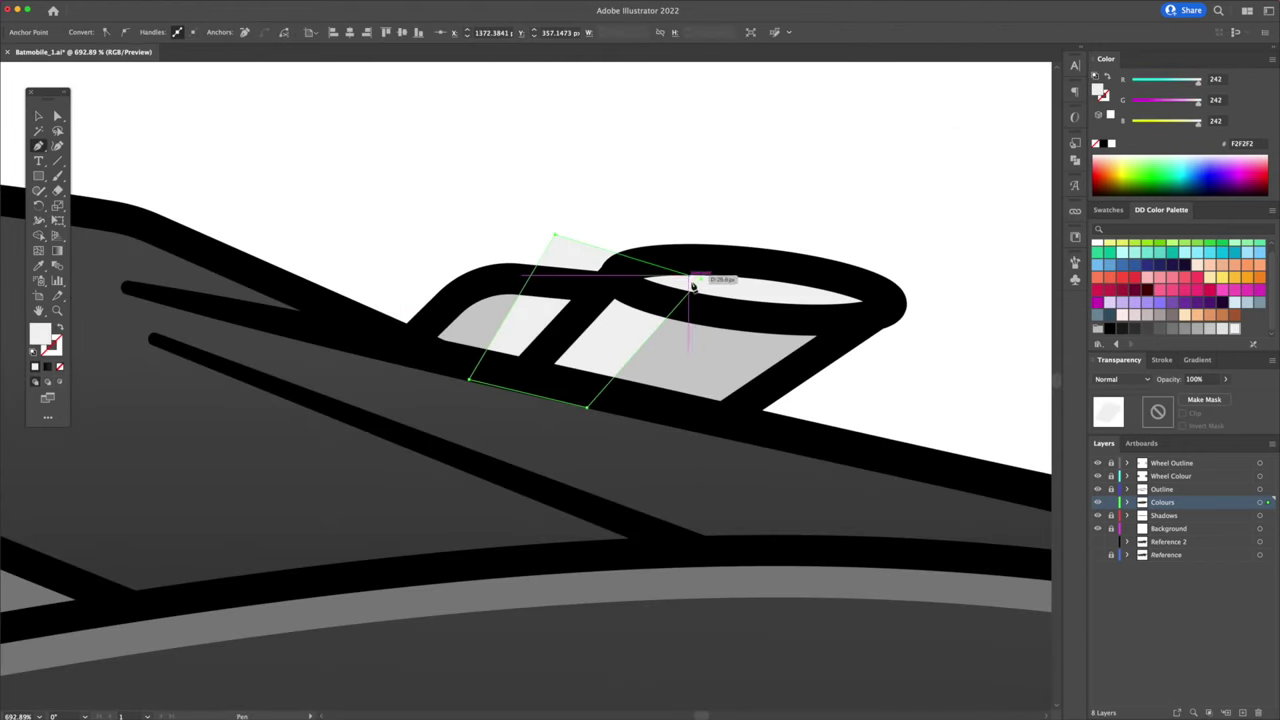
click(727, 362)
key(v)
click(544, 233)
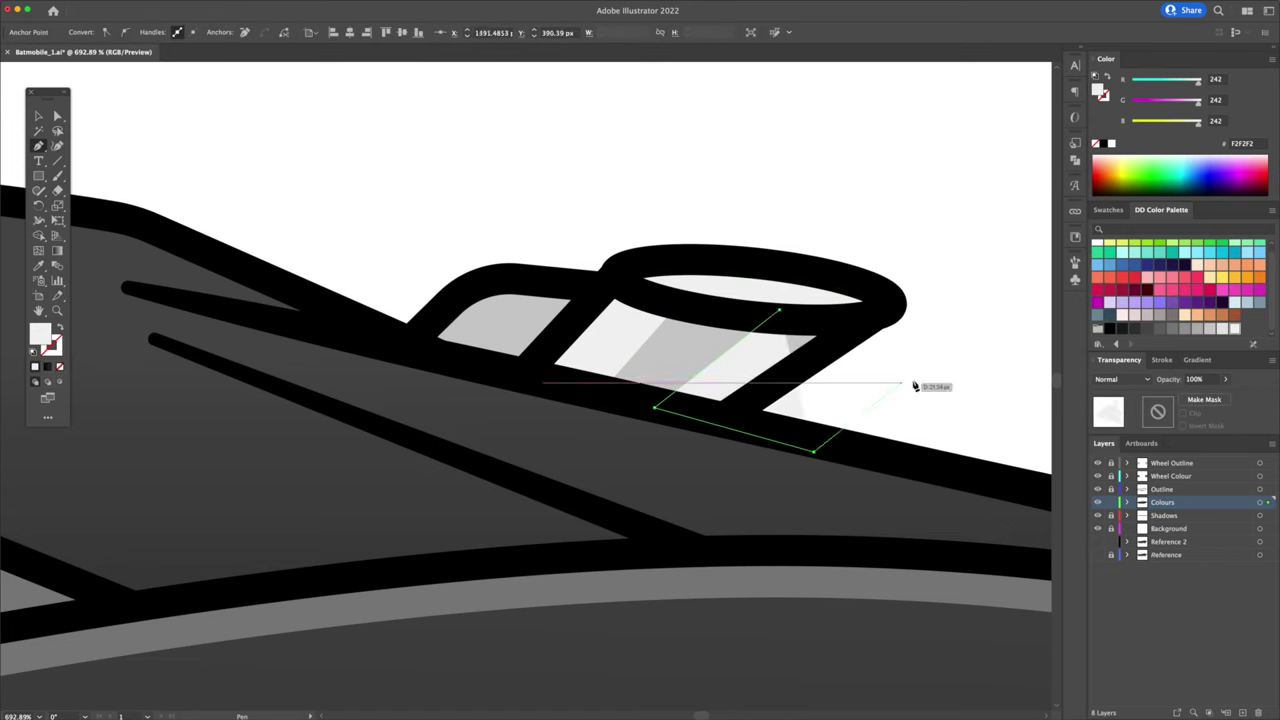
click(694, 336)
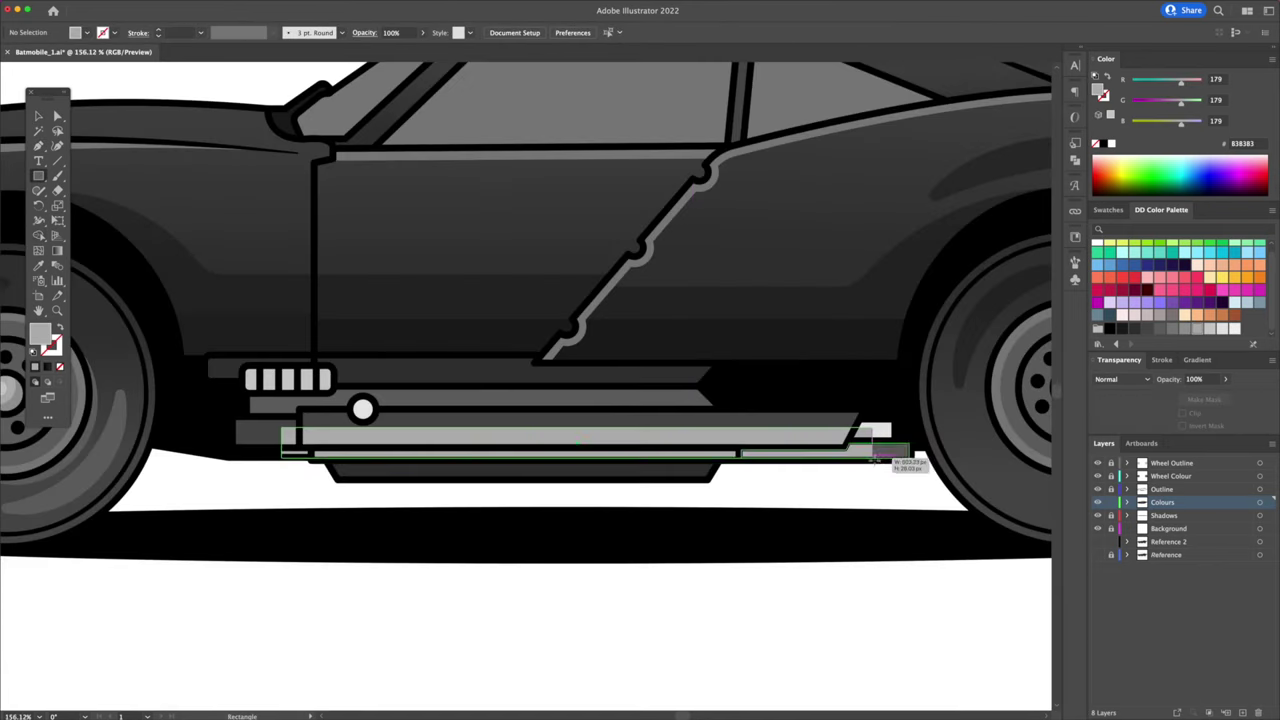
Trim a rectangle to the lower half of the long side sill and fill it with dark grey.
click(840, 436)
click(860, 588)
click(828, 437)
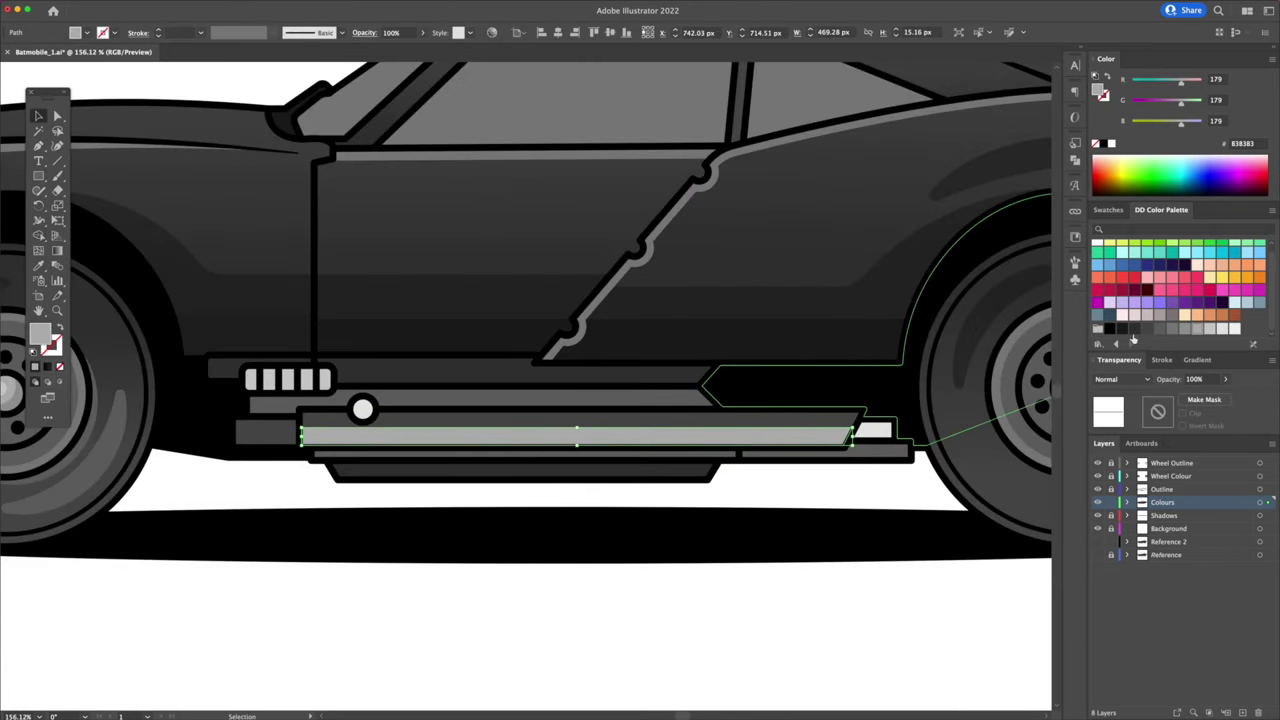
click(1147, 329)
click(1135, 329)
click(848, 562)
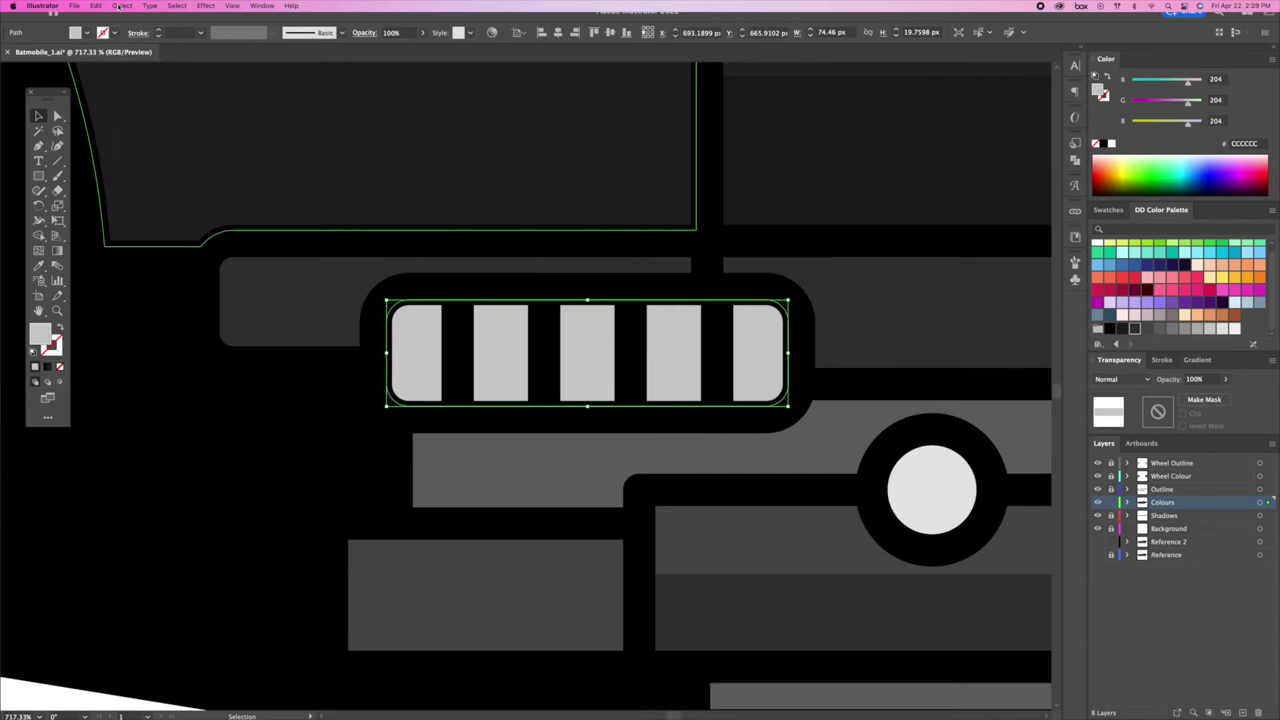
Offset the slotted side vent's light shape by -4 px with miter joins.
click(120, 2)
mouse_move(200, 259)
click(238, 295)
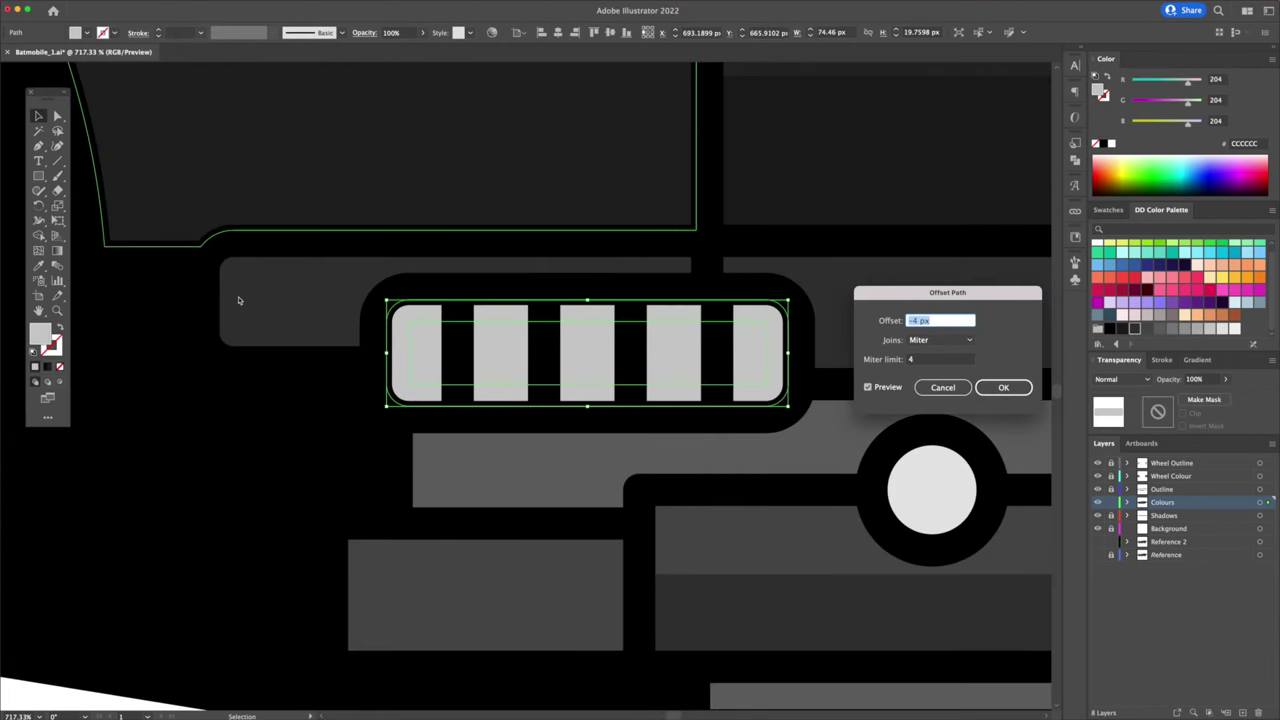
key(Return)
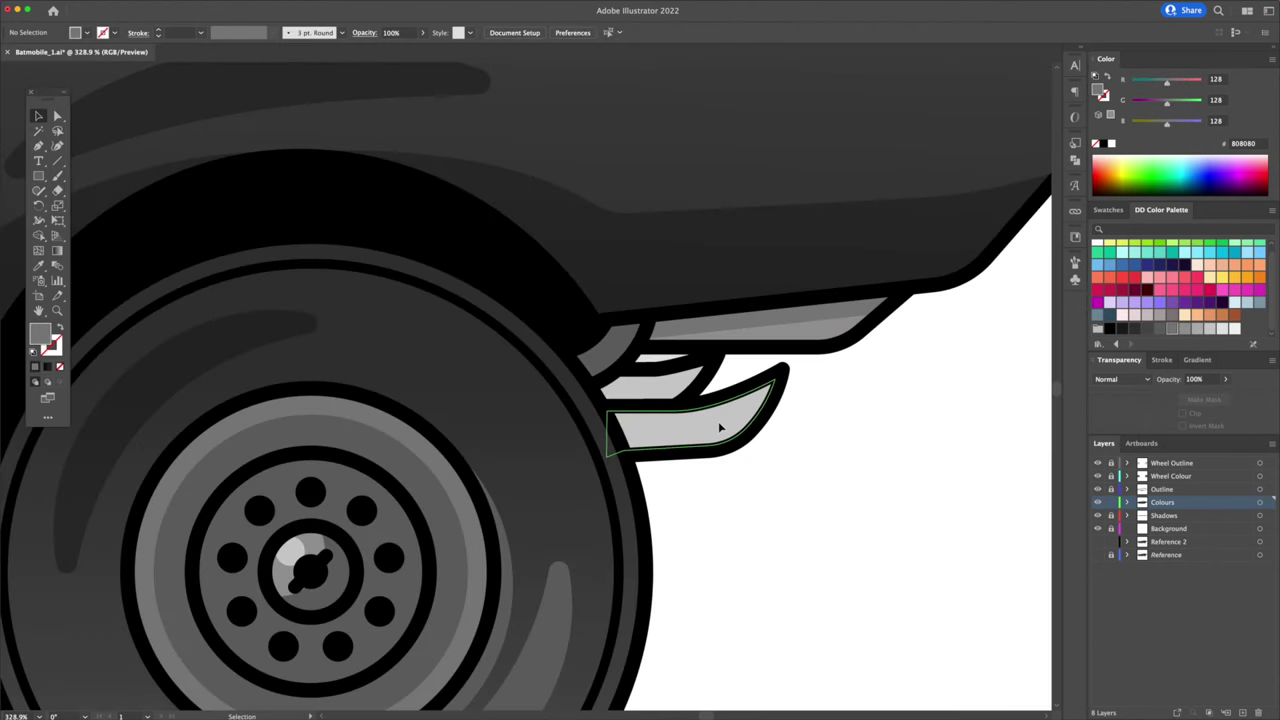
Split the lower exhaust pipe behind the rear wheel into a lighter upper strip with Shape Builder, and start on the pipe above.
click(719, 428)
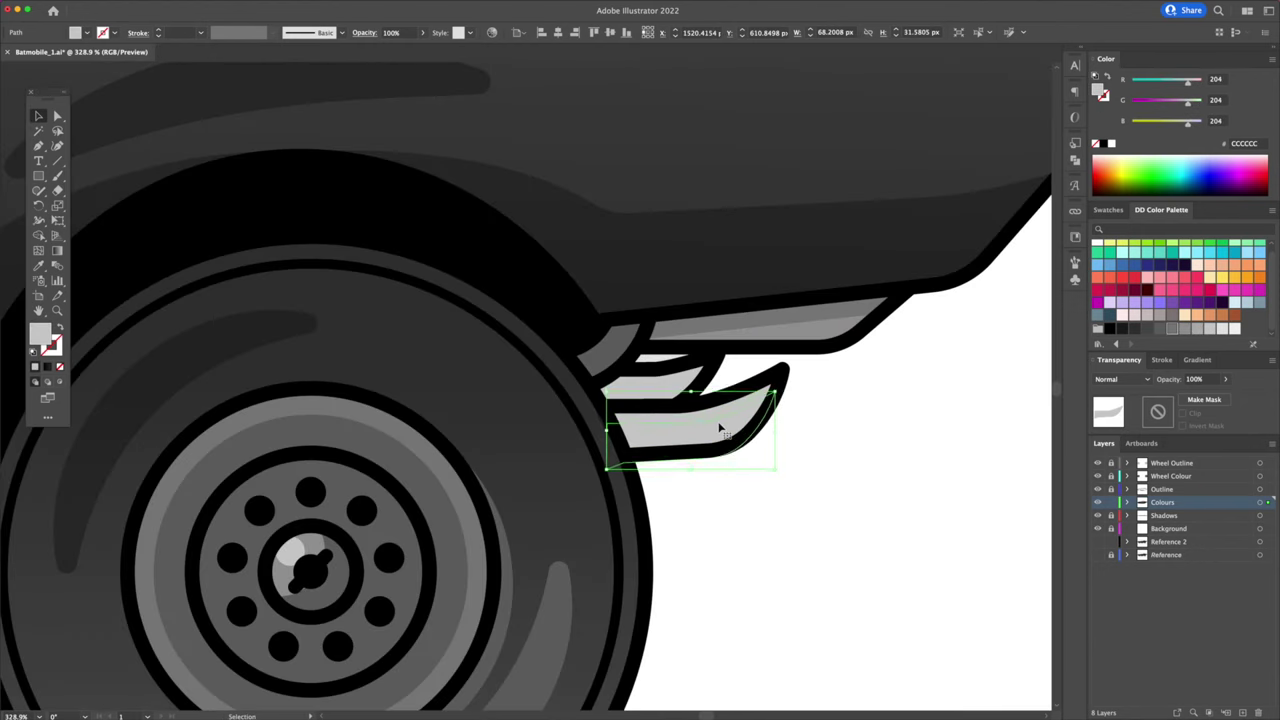
shift+click(720, 417)
key(shift+m)
drag(722, 430, 734, 471)
key(v)
click(734, 472)
click(707, 422)
click(940, 442)
click(660, 400)
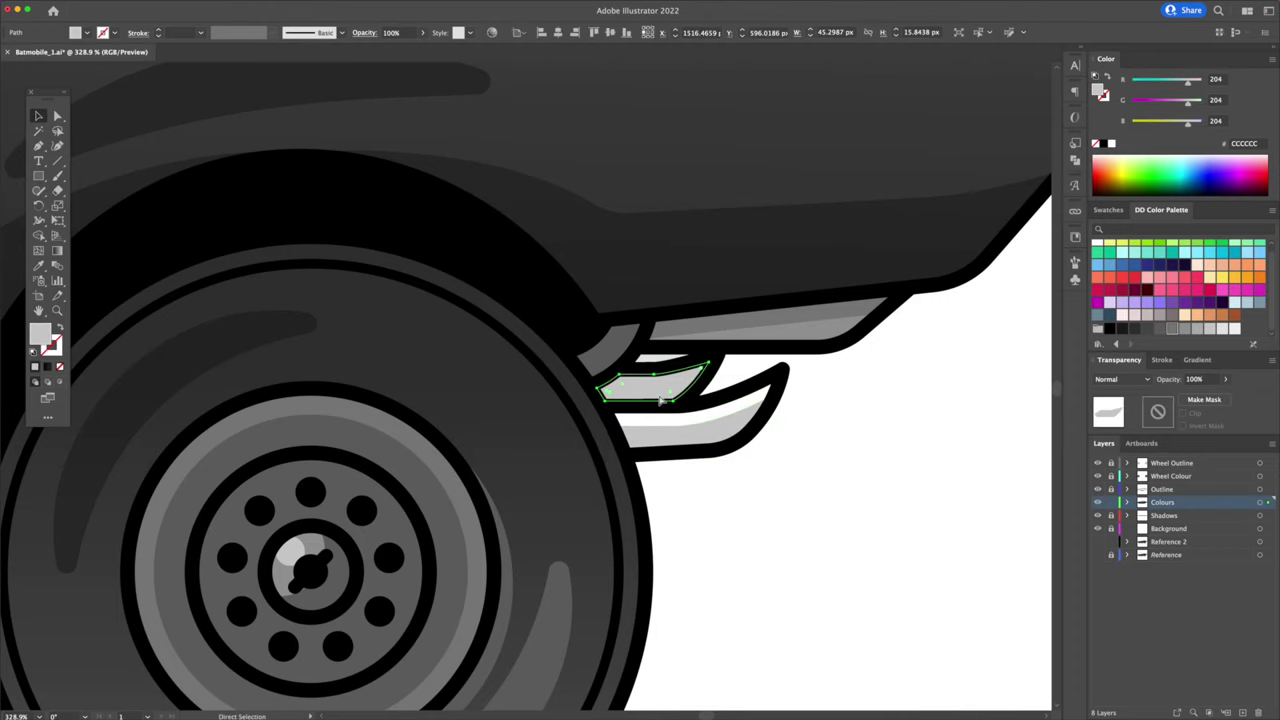
drag(660, 400, 675, 389)
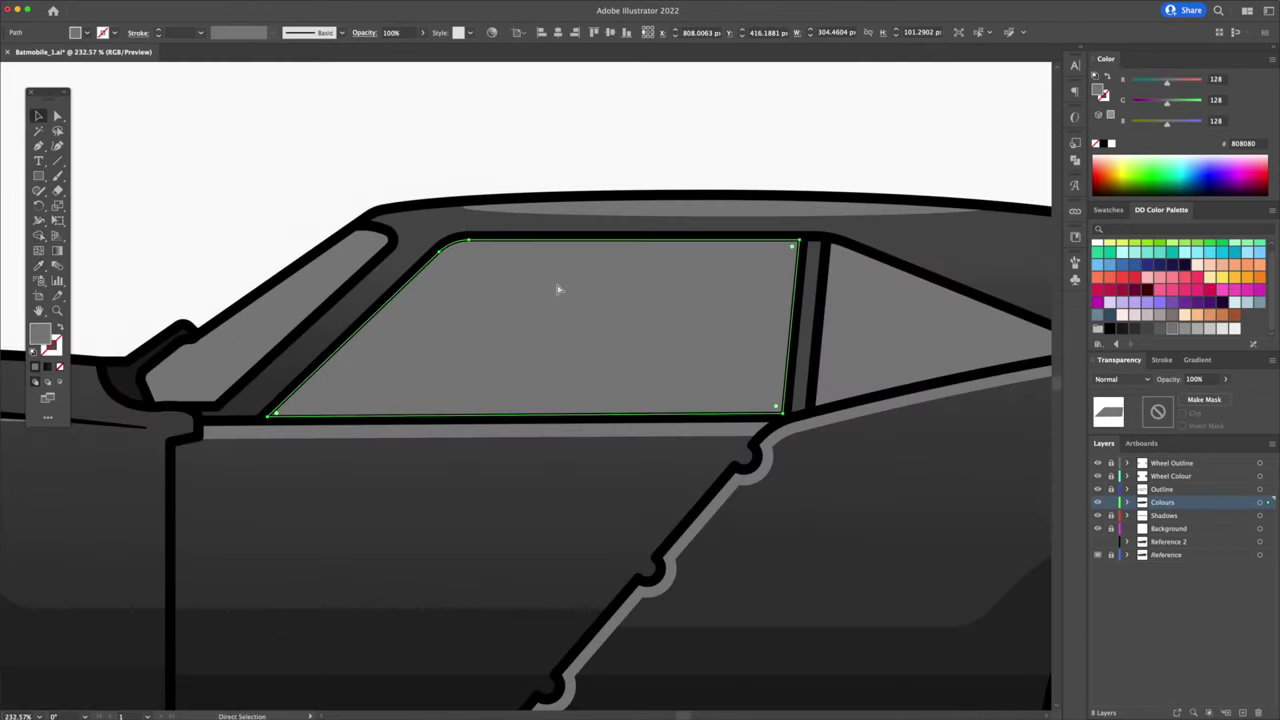
Split the side window with its lowered copy using Shape Builder and fill the strip along its upper and front edges black.
shift+click(556, 283)
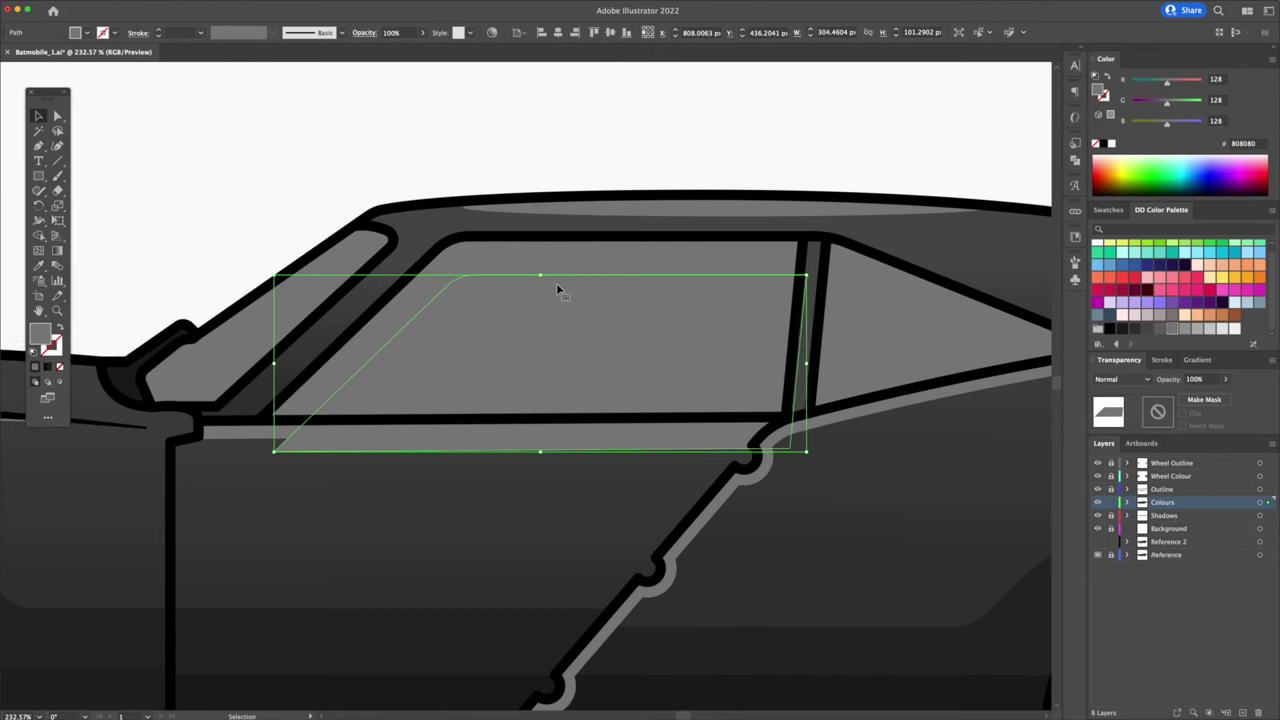
key(shift+m)
alt+click(571, 433)
key(v)
click(558, 256)
click(558, 237)
Paste a copy of the rear quarter window in front and nudge it down and slightly forward.
scroll(678, 283, right, 5)
click(679, 285)
key(super+c)
key(super+f)
key(shift+Down)
key(shift+Down)
key(shift+Down)
key(shift+Up)
key(shift+Left)
Remove the copy's excess with Shape Builder and fill the strip along the quarter window's upper edge black.
shift+click(685, 298)
key(shift+m)
alt+click(593, 415)
key(v)
click(690, 287)
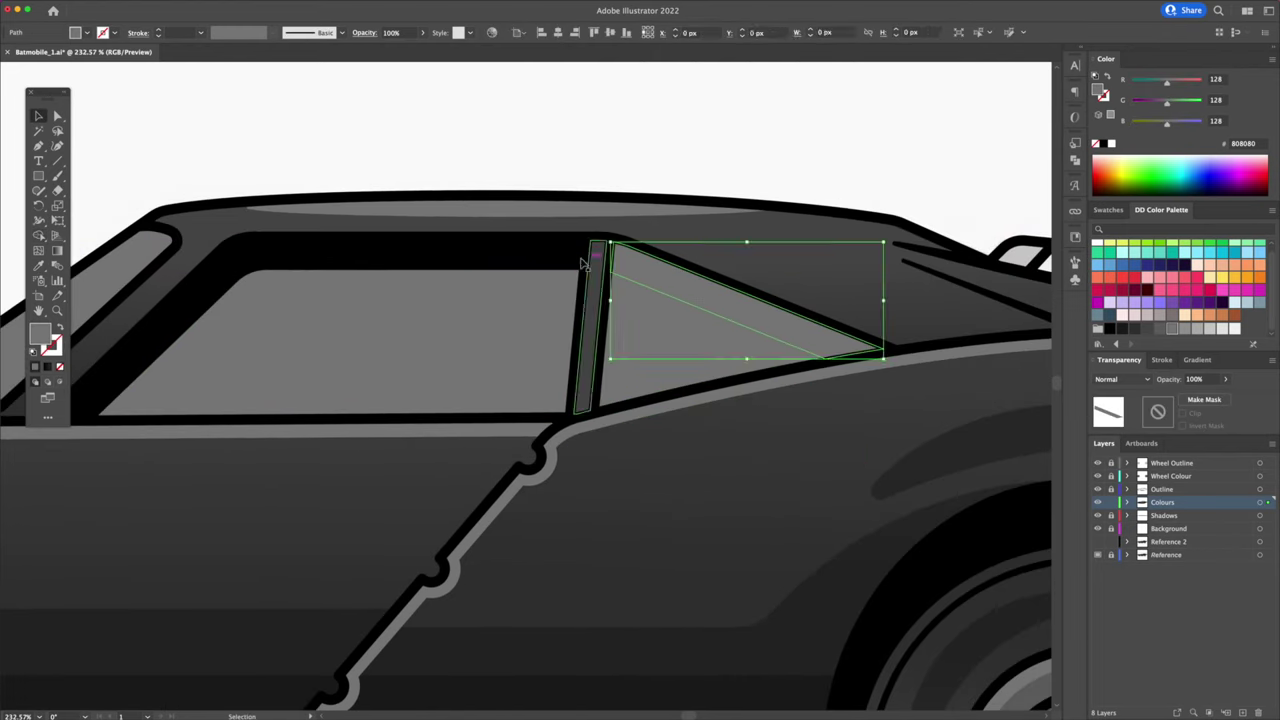
key(i)
click(556, 252)
Draw a closed black Pen shape along the bottom and rear of the side window, following the interior in the reference photo.
scroll(674, 191, left, 5)
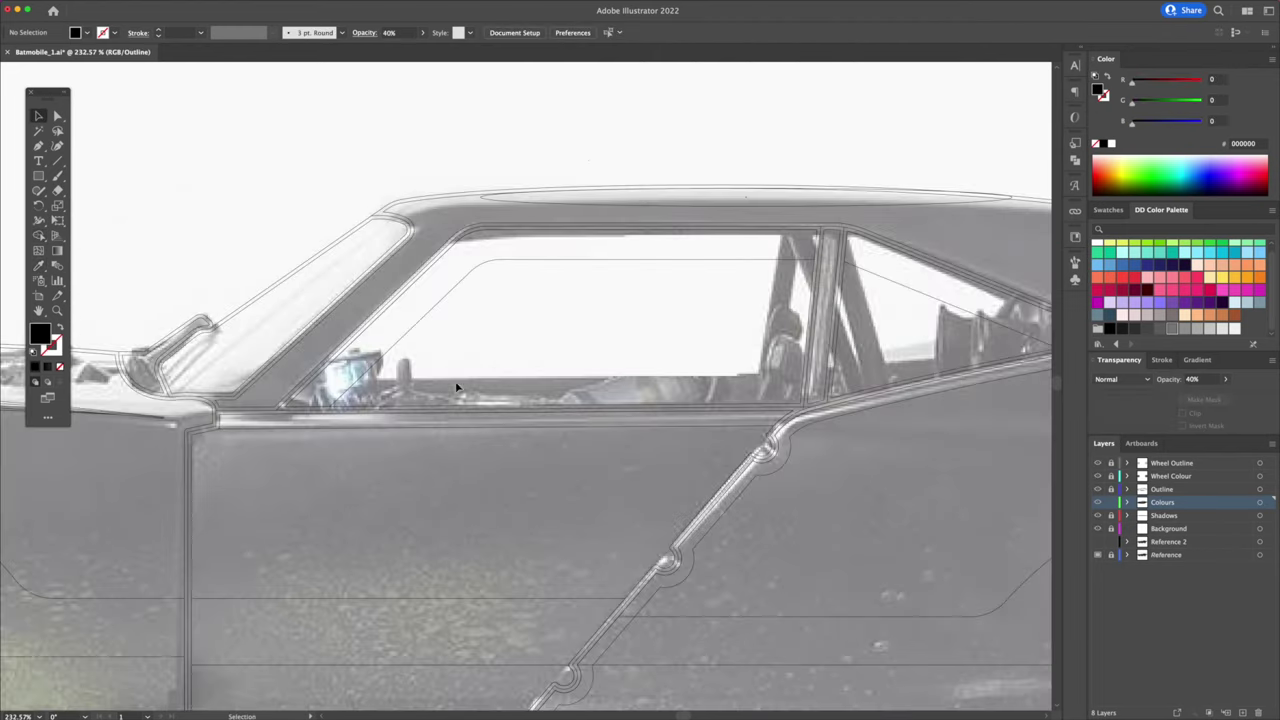
scroll(456, 387, up, 1)
key(p)
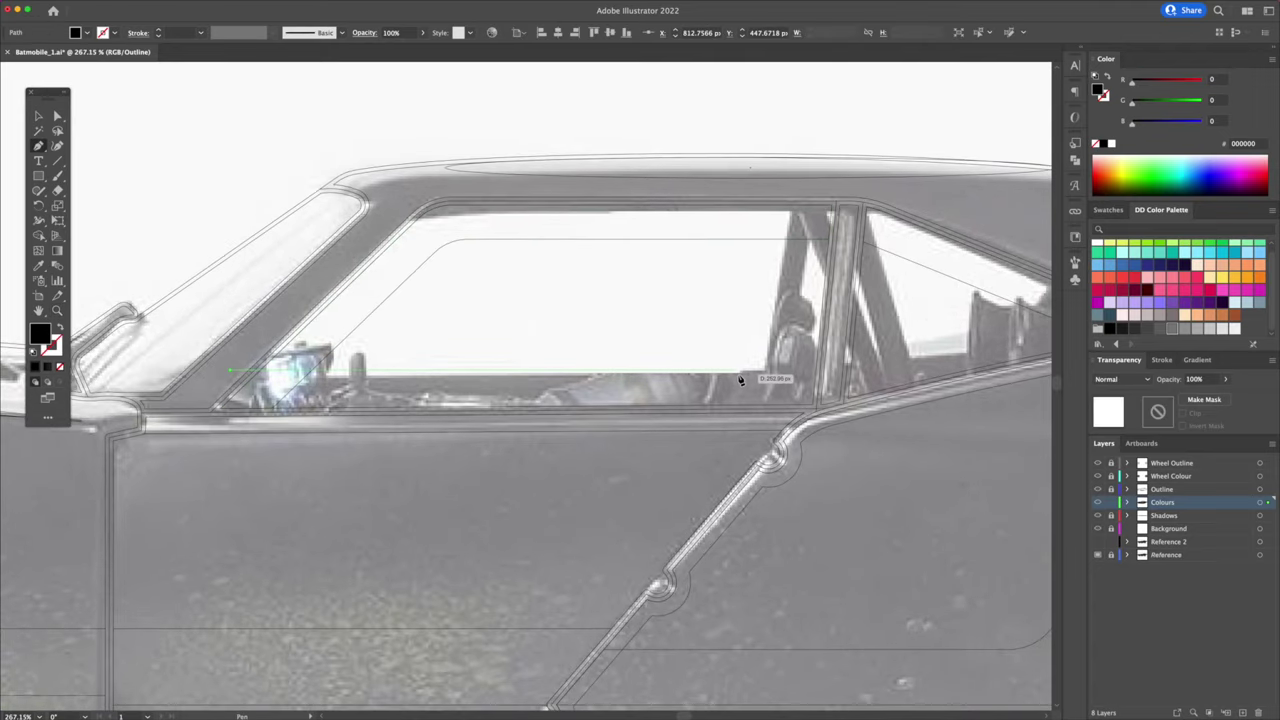
click(746, 371)
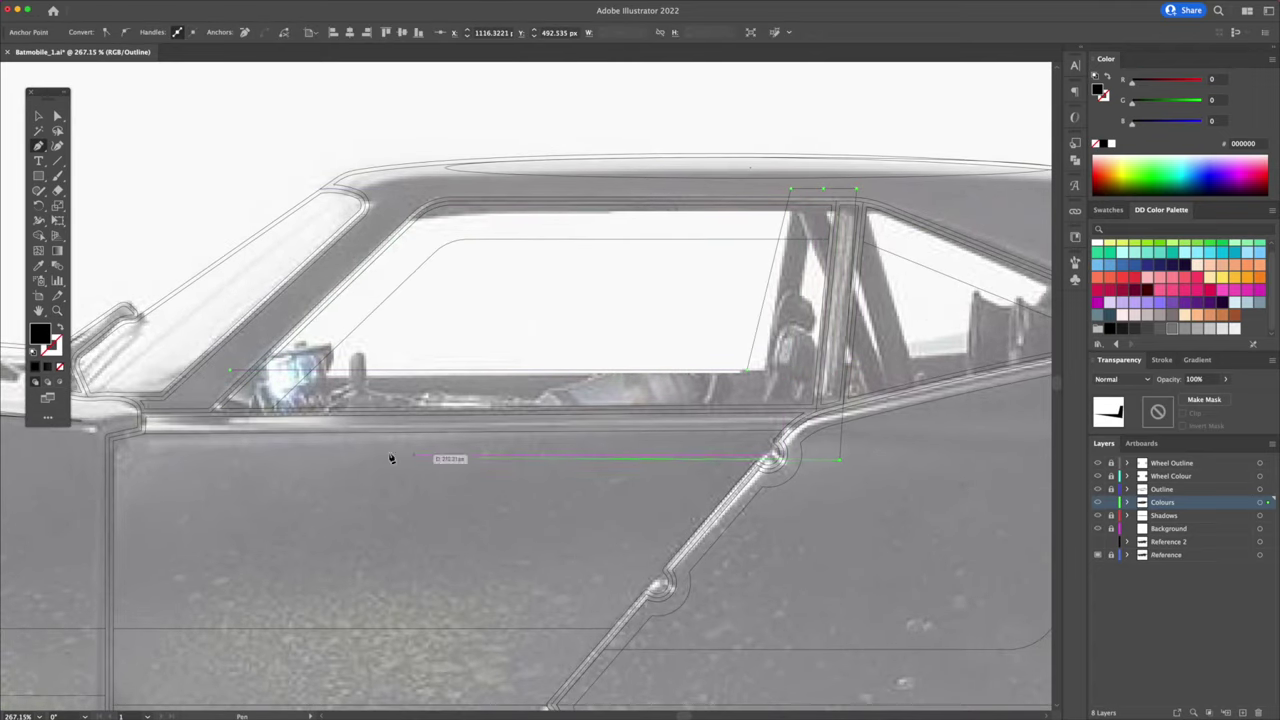
key(super+y)
Trim the interior shape to the side window with Shape Builder and round its inner lower rear corner.
key(v)
shift+click(460, 337)
key(shift+m)
alt+click(560, 438)
key(a)
drag(746, 371, 737, 346)
Match the interior shape to the window's 40% black strip and unite the two with Pathfinder.
key(i)
click(386, 295)
key(v)
shift+click(386, 295)
click(1075, 160)
click(929, 169)
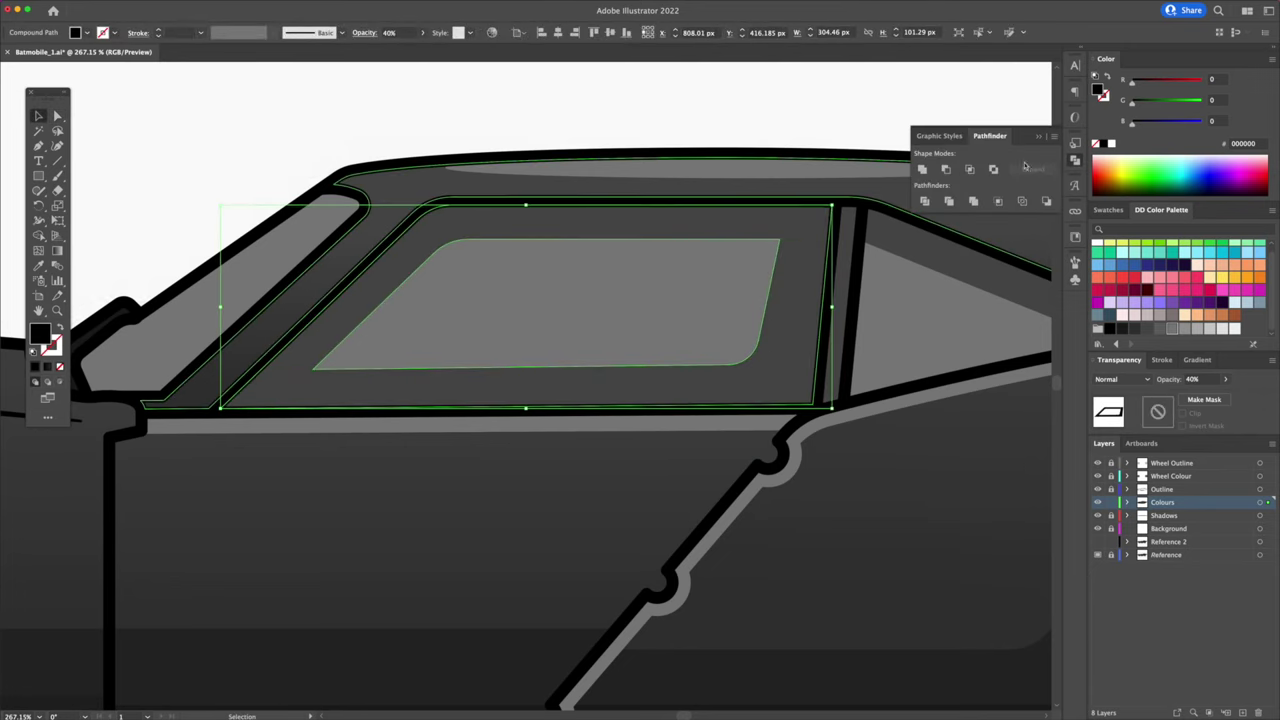
Add a round-topped bar about 11 by 35 px at the side window's lower front and unite it with the dark interior.
click(126, 182)
drag(398, 412, 400, 412)
key(v)
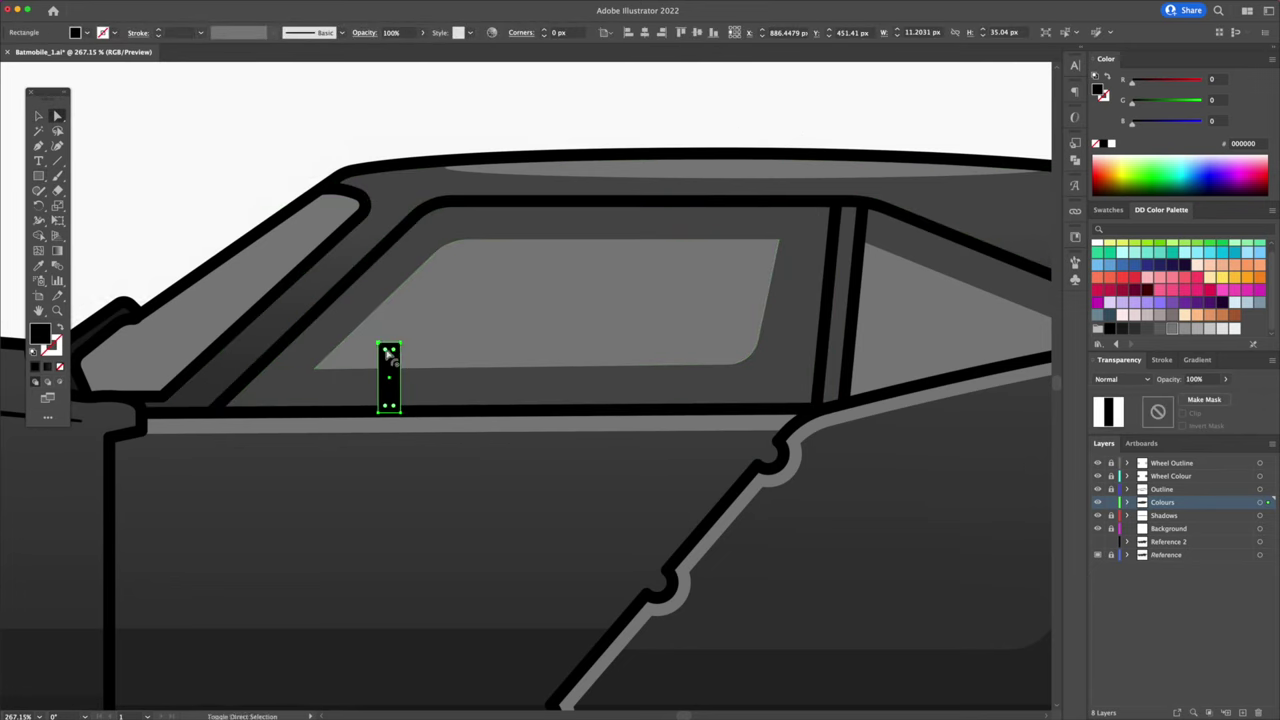
shift+click(494, 391)
key(super+shift+F9)
click(921, 170)
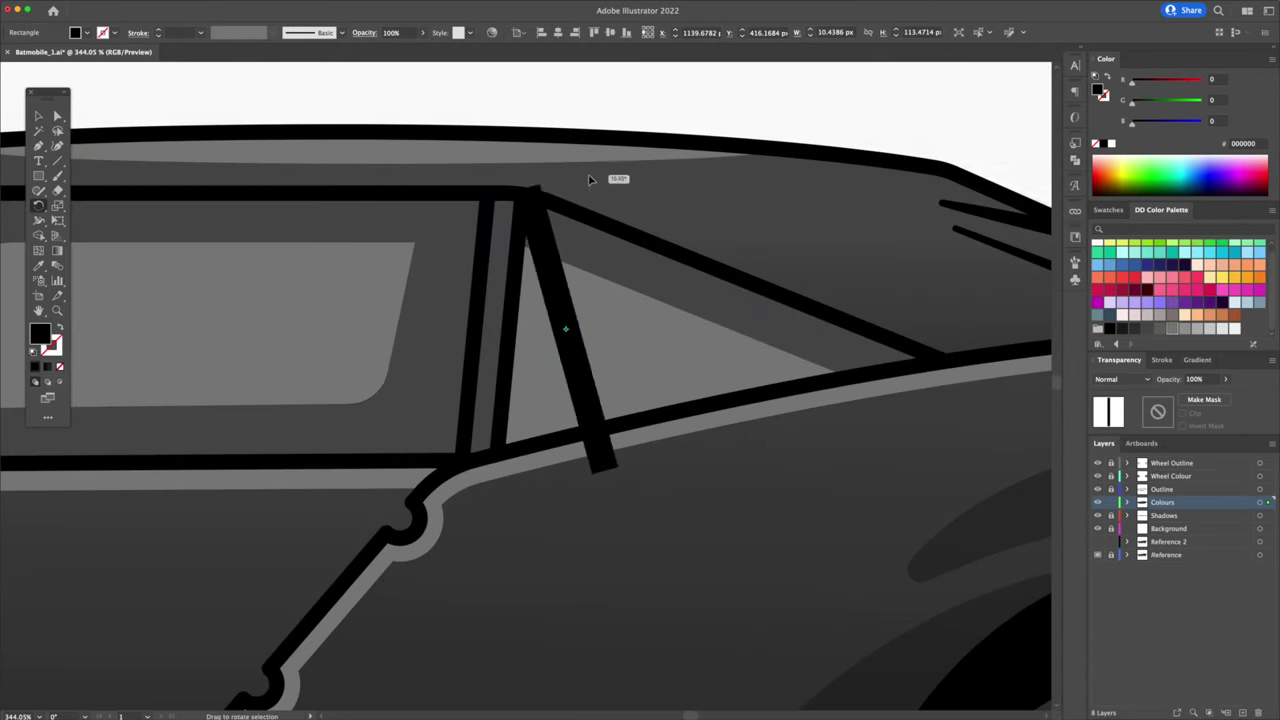
Tilt a narrow black bar across the rear quarter window and remove its overhanging ends with Shape Builder.
click(563, 329)
shift+click(574, 297)
key(shift+m)
alt+click(519, 188)
alt+click(608, 442)
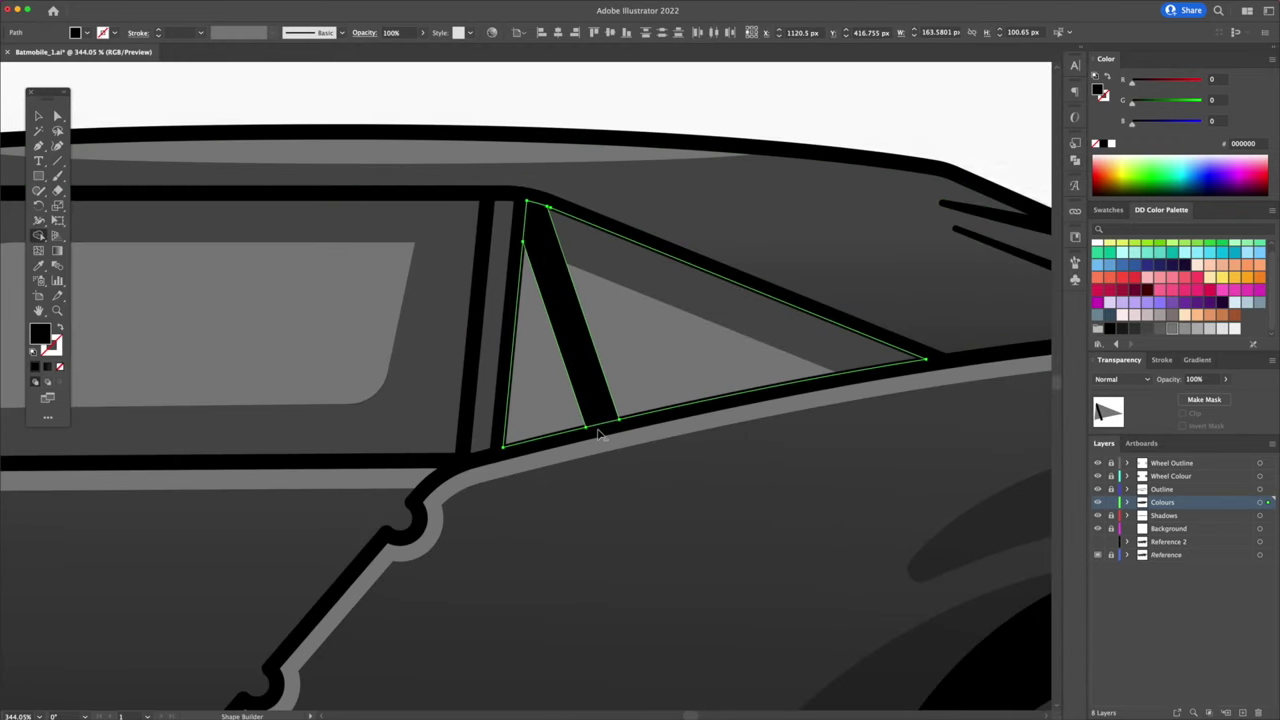
Give the quarter window's slanted bar the strip's 40% black appearance and unite both shapes with Pathfinder.
key(v)
click(556, 273)
key(i)
click(664, 286)
key(v)
click(1075, 160)
click(921, 169)
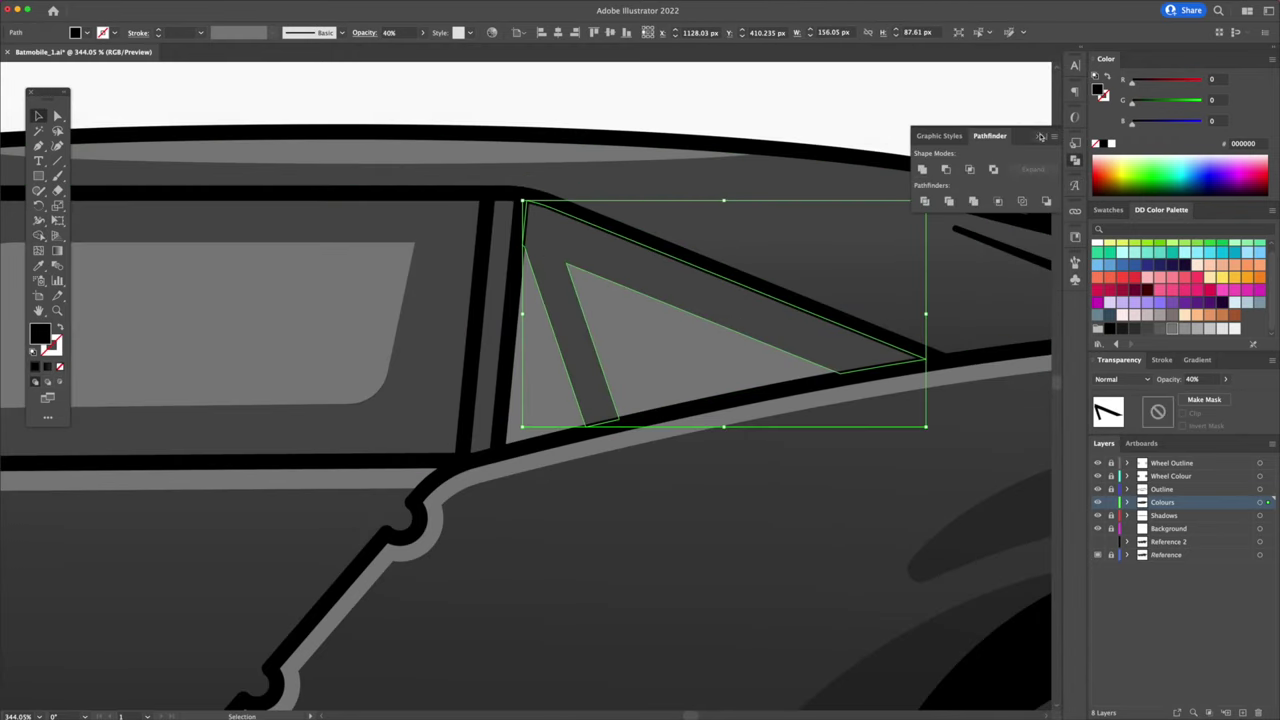
key(super+shift+F9)
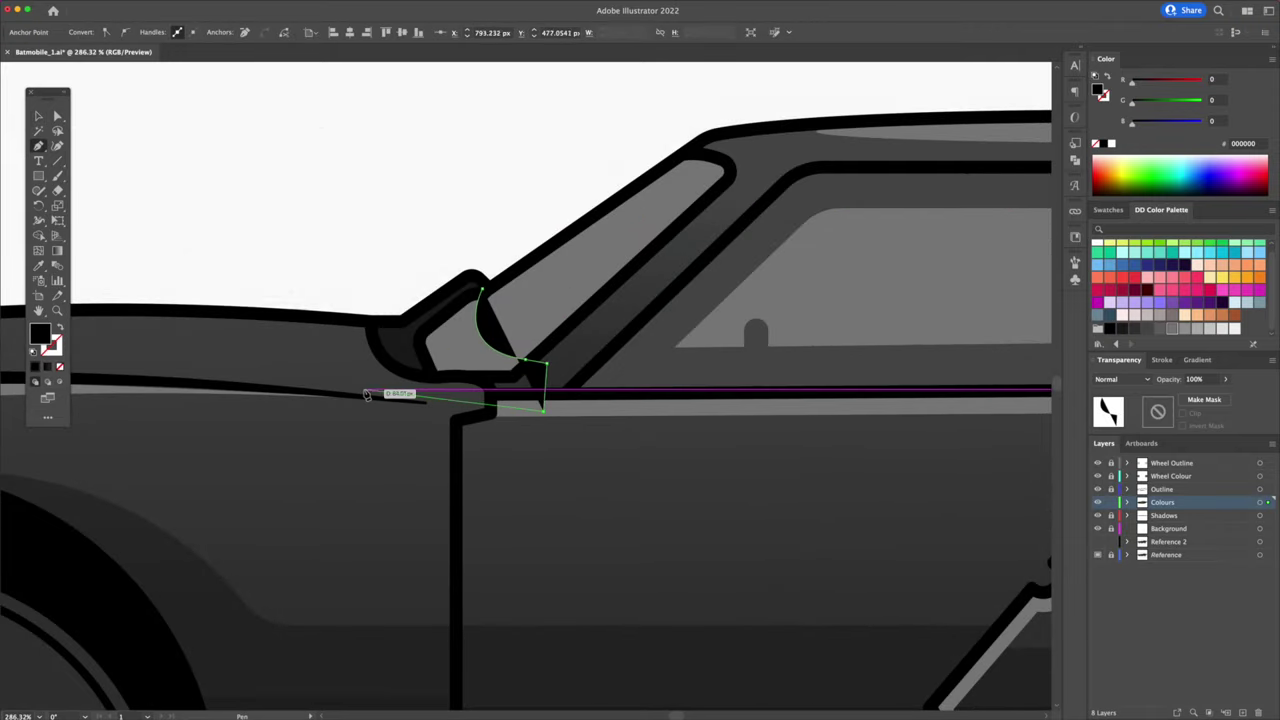
Draw a curved black shape over the windshield's lower front corner and trim it to the glass with Shape Builder.
click(482, 290)
key(super+shift+bracketleft)
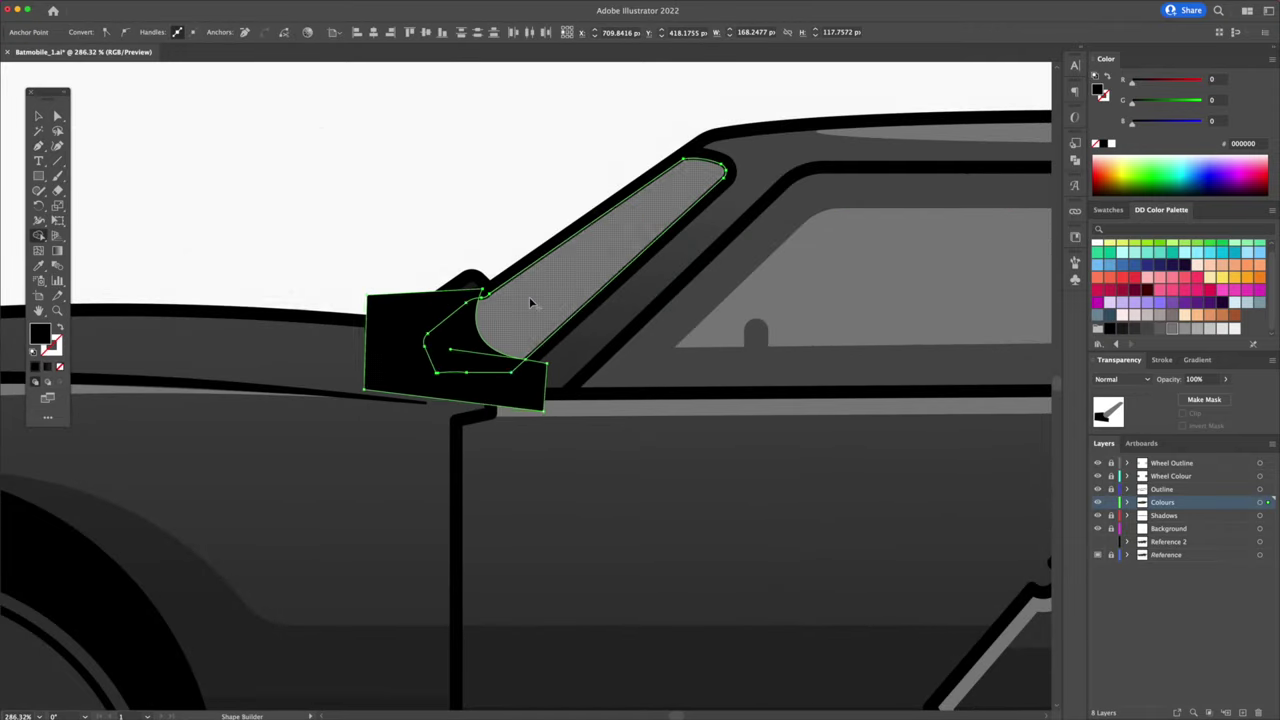
key(super+shift+a)
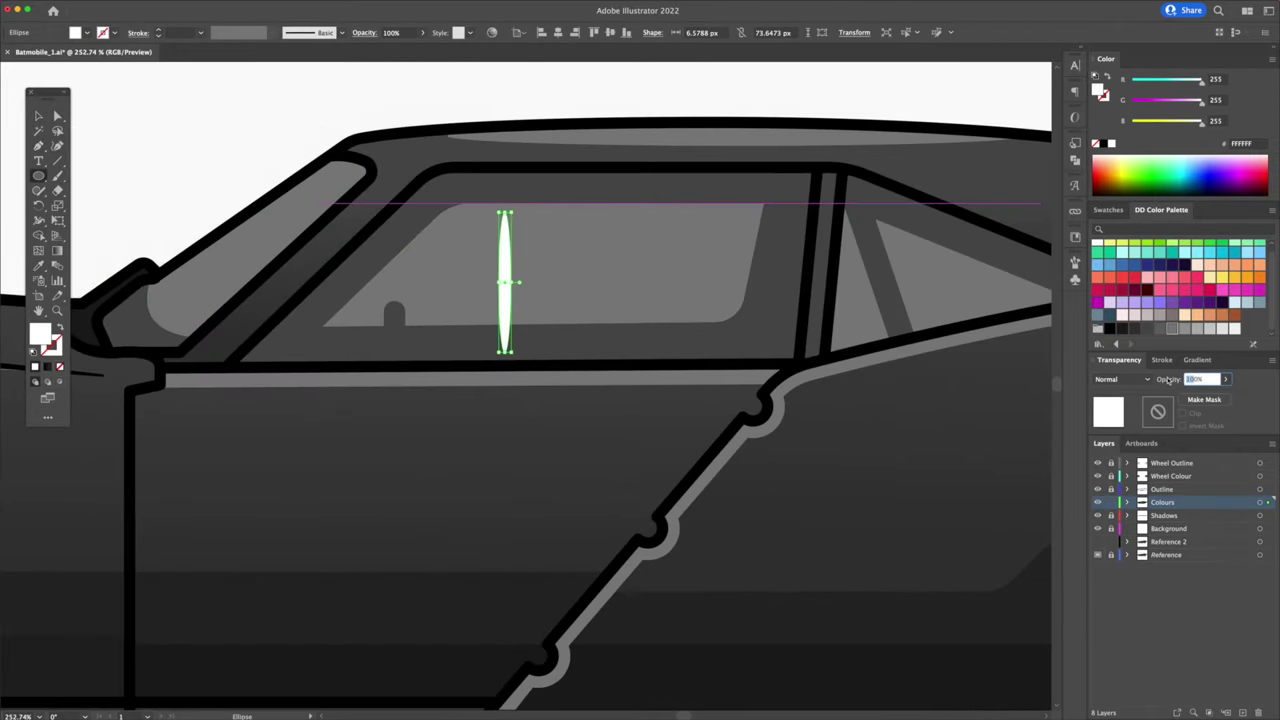
Set the thin white ellipse on the side window to 50% opacity and rotate it into a diagonal glass reflection.
key(Return)
key(r)
drag(503, 246, 566, 214)
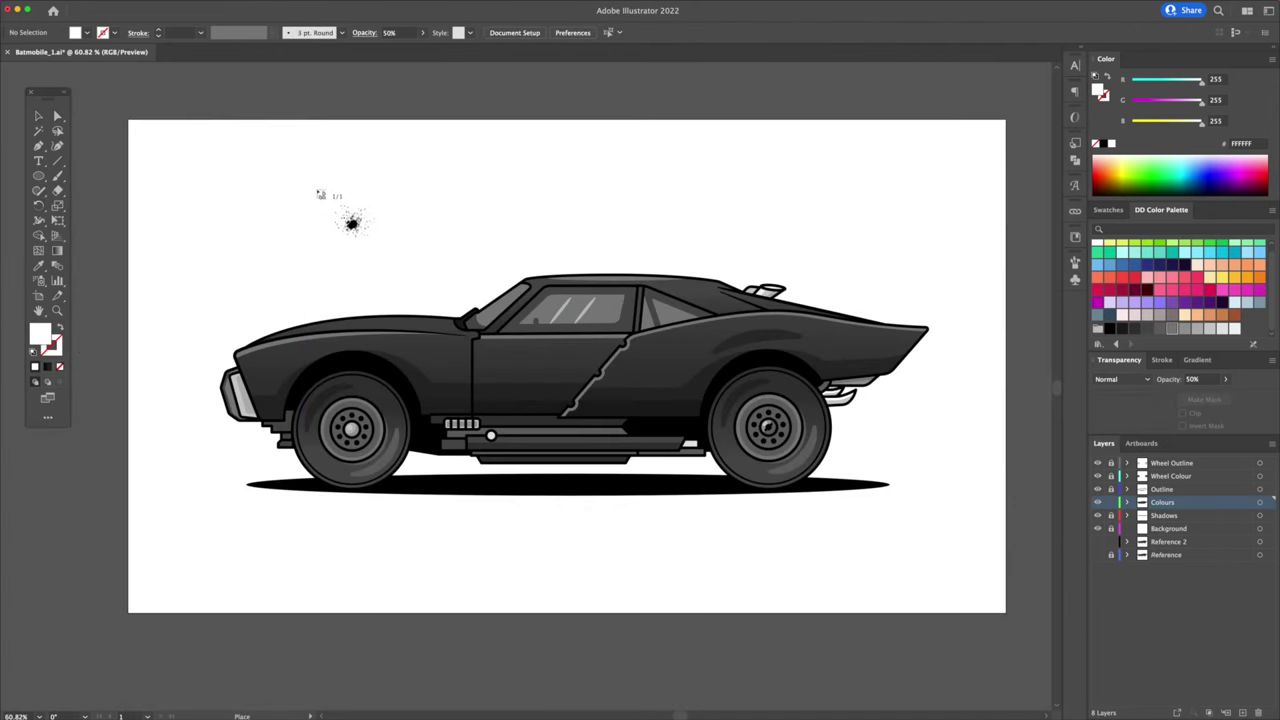
Place the black ink-splatter image beside the artboard and convert it to vector paths with Image Trace and Expand.
click(259, 158)
drag(299, 222, 217, 244)
drag(297, 273, 407, 285)
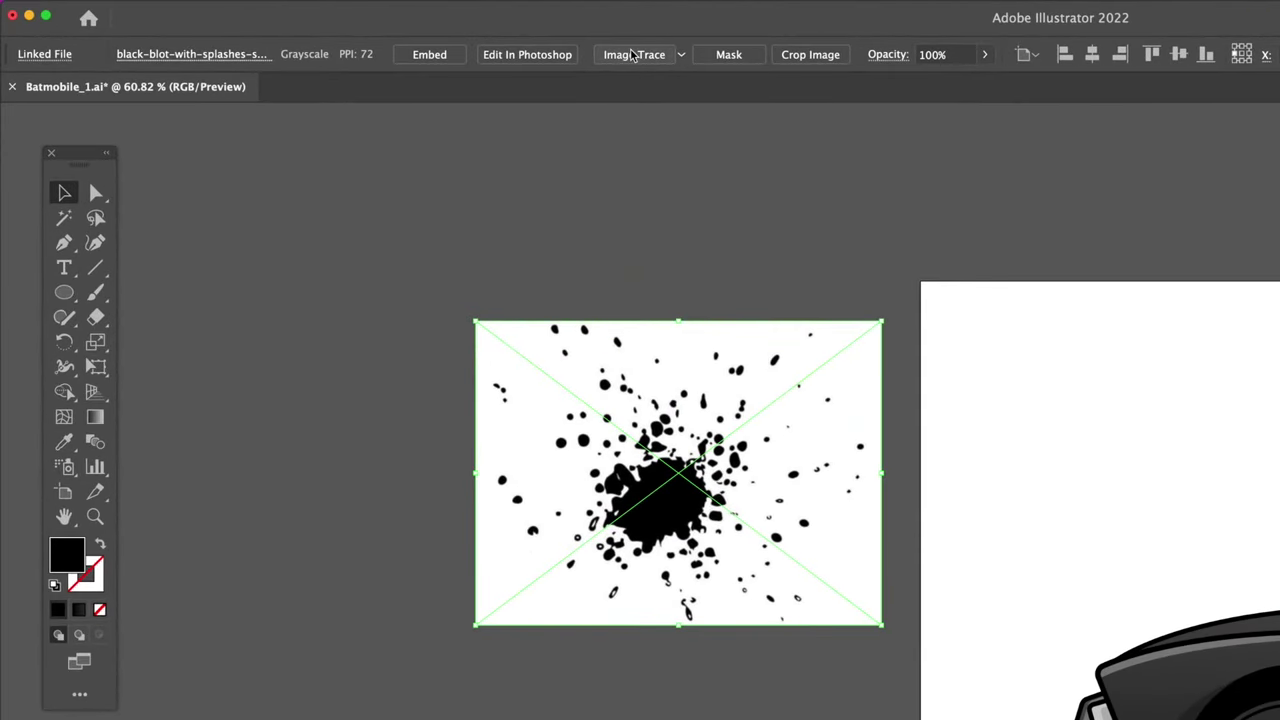
click(632, 54)
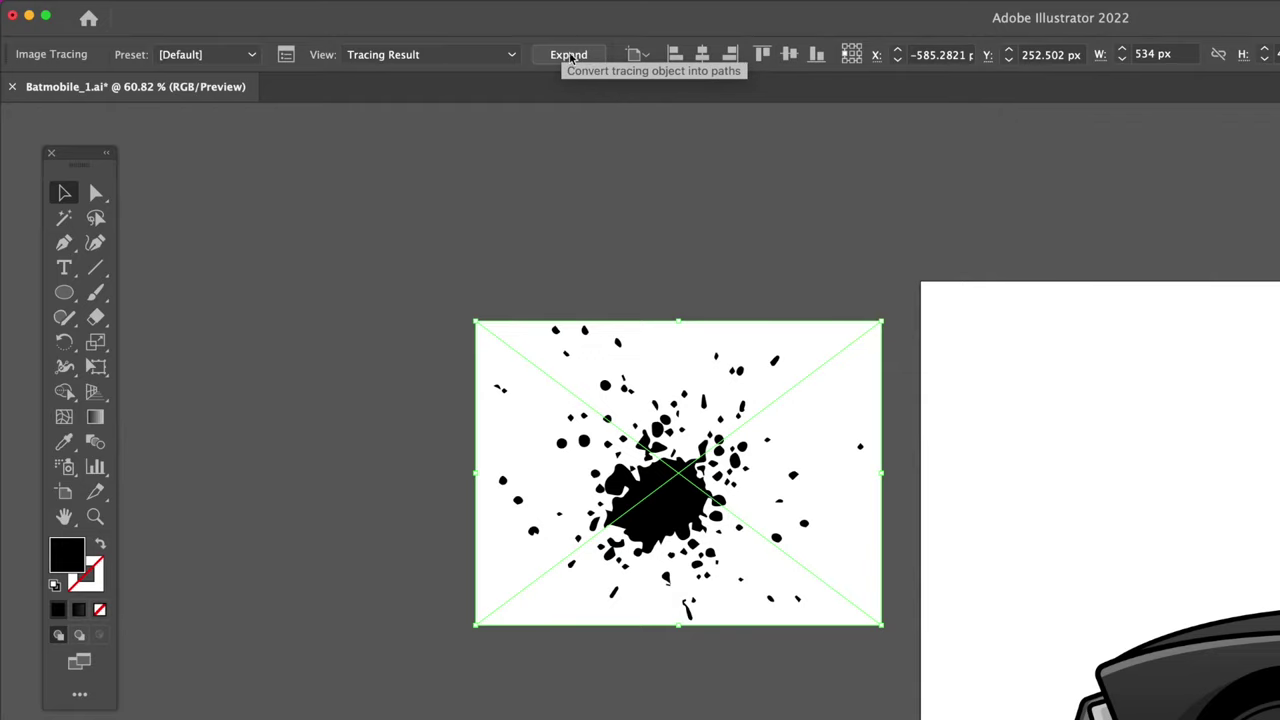
click(569, 55)
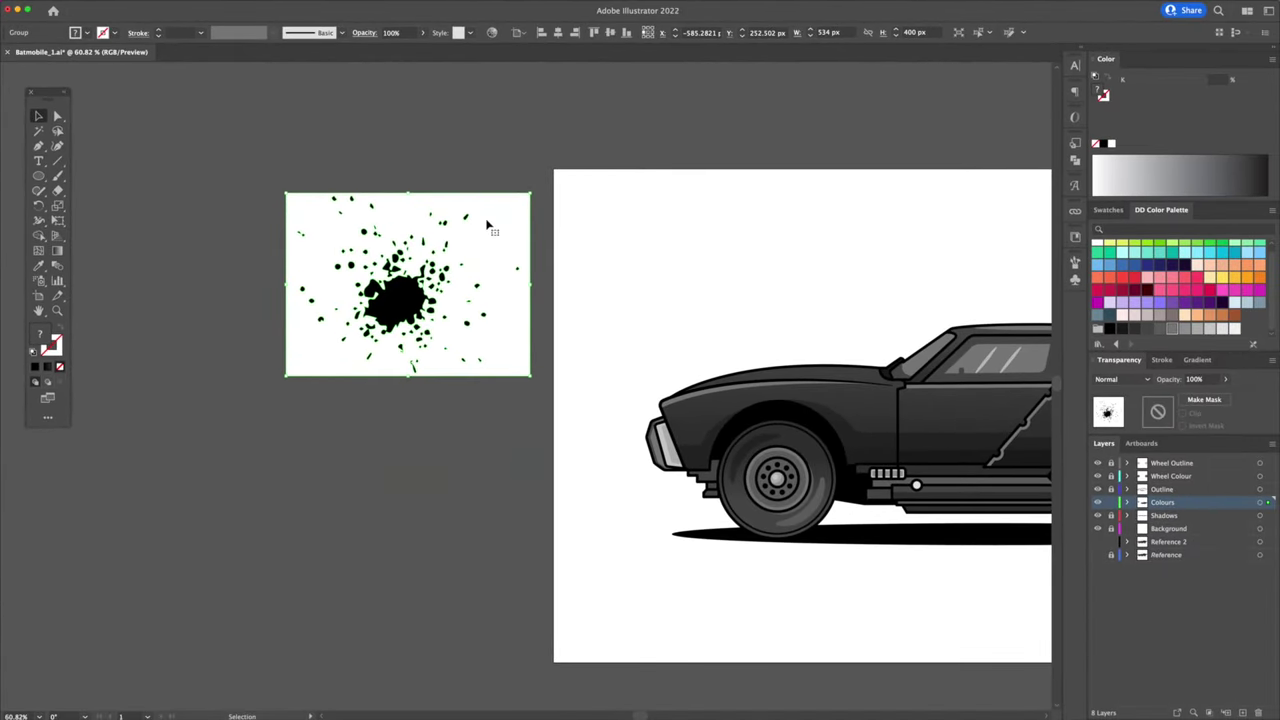
Ungroup the traced splatter and delete its white background.
right_click(488, 224)
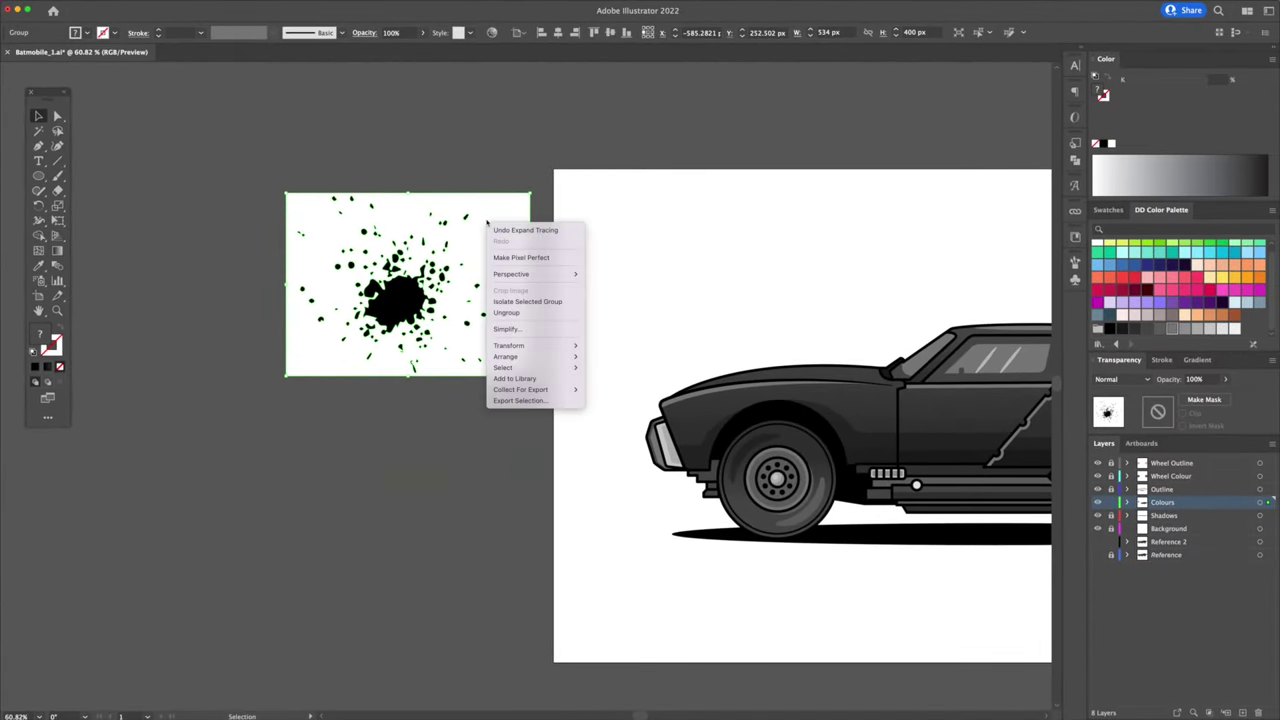
click(521, 313)
click(535, 164)
click(509, 219)
key(Delete)
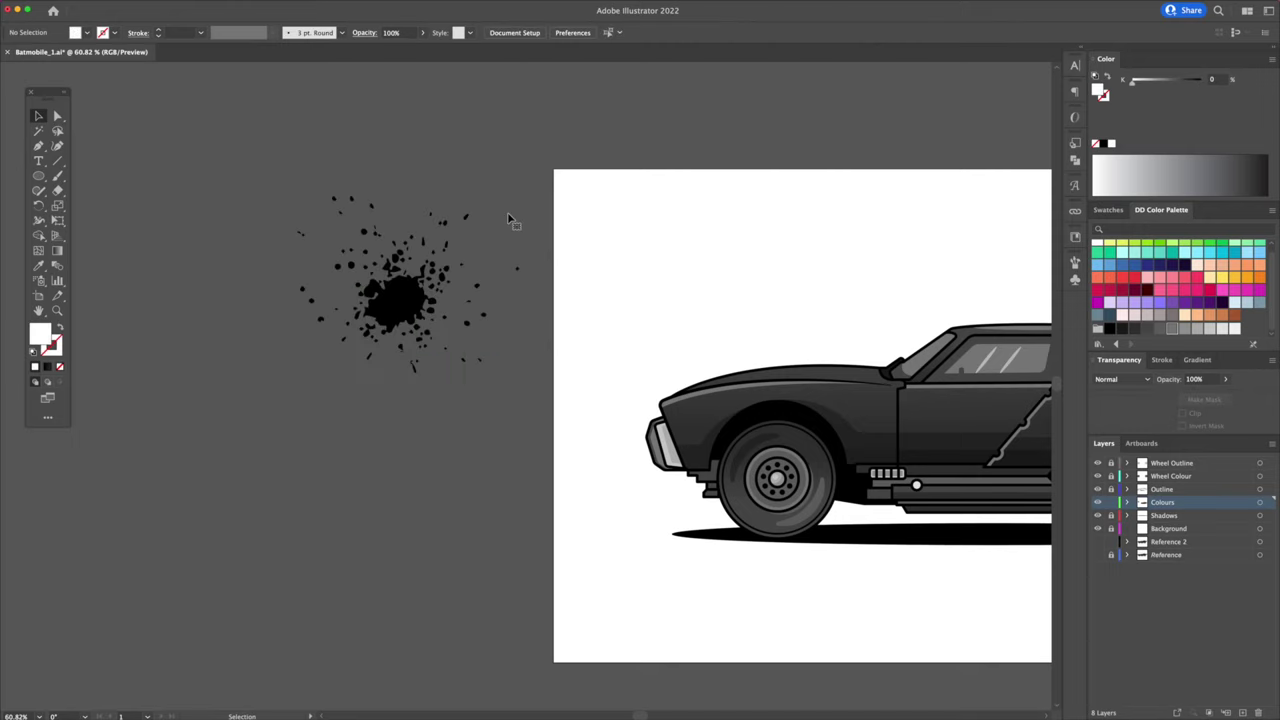
Fill the splatter green 406801, put a rotated copy just behind the front wheel and keep a spare above the hood.
drag(545, 163, 244, 444)
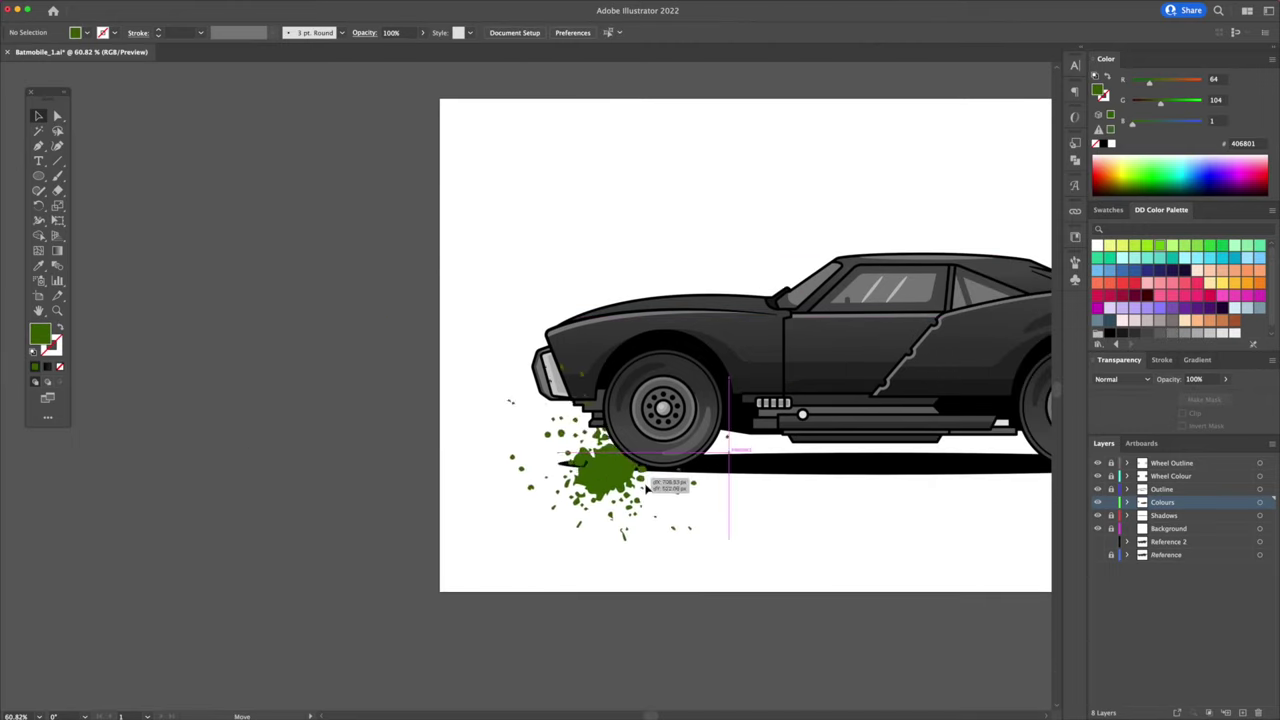
drag(609, 471, 700, 537)
drag(725, 617, 645, 488)
drag(525, 529, 541, 286)
drag(538, 287, 491, 447)
drag(737, 252, 644, 327)
drag(522, 454, 212, 146)
Paste a copy of the front fender shape in front and bring it to the front of the layer.
click(412, 139)
click(547, 281)
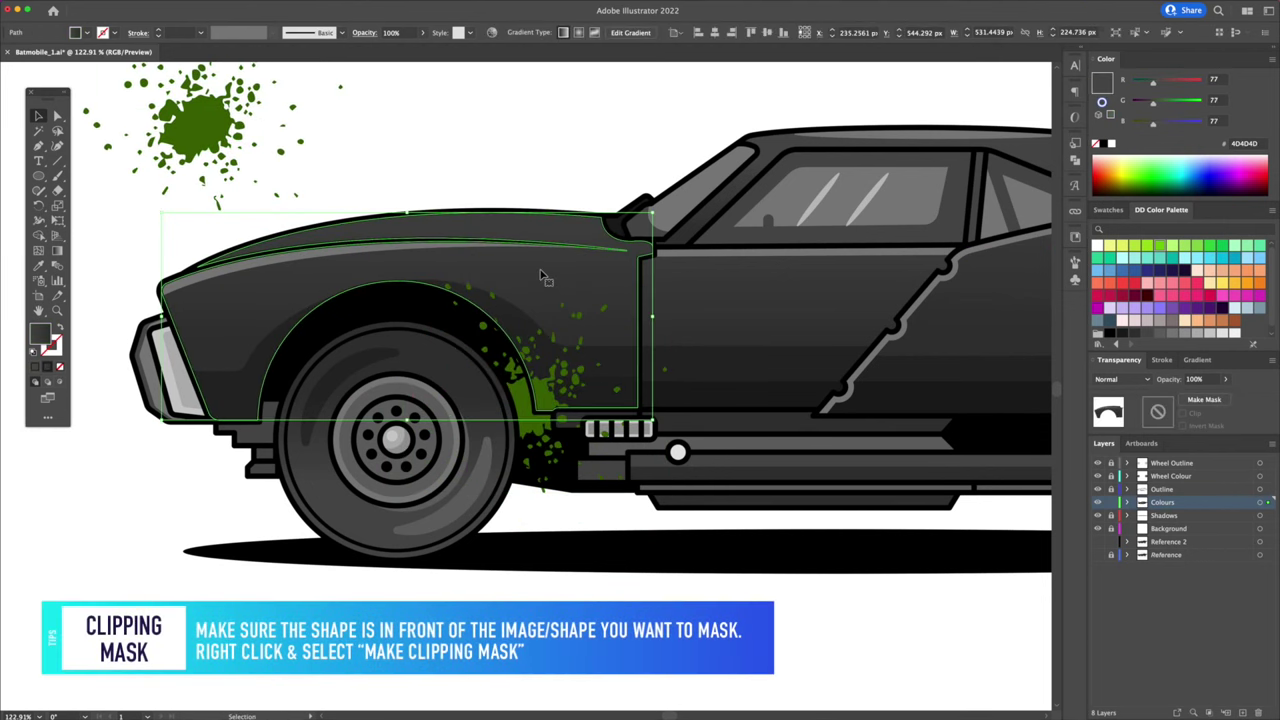
right_click(540, 271)
click(496, 154)
right_click(510, 255)
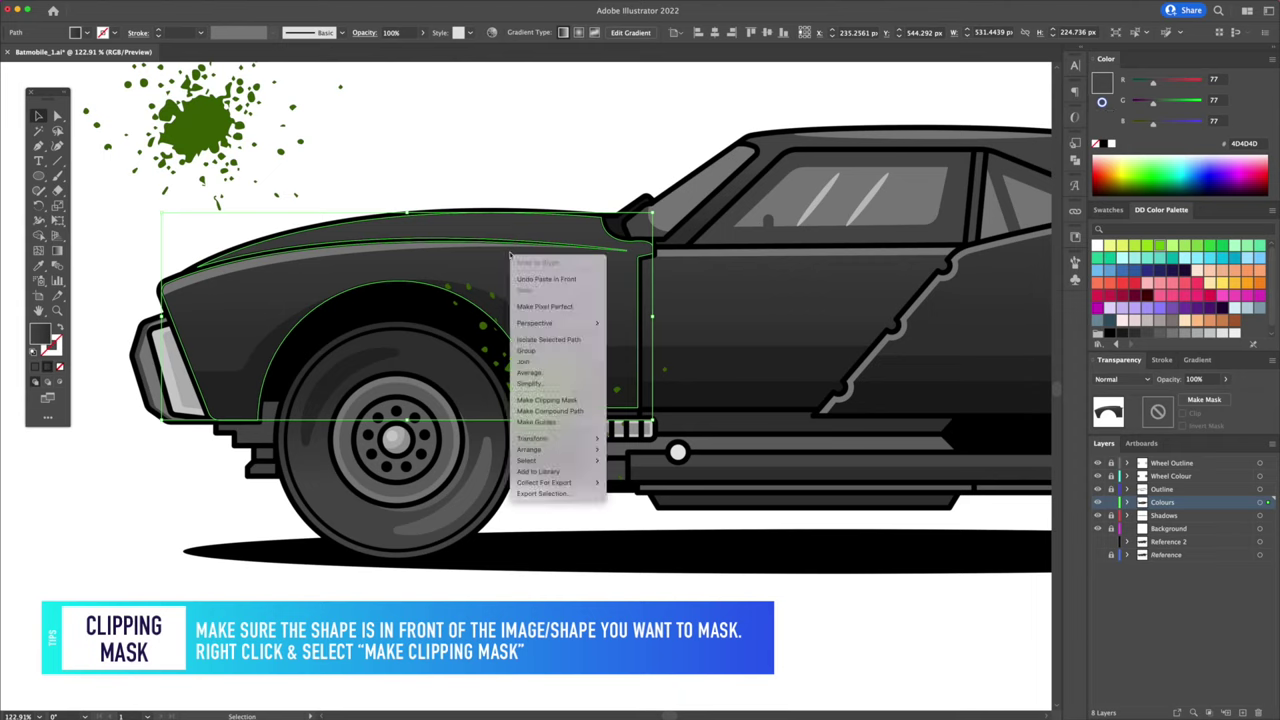
mouse_move(555, 450)
click(615, 450)
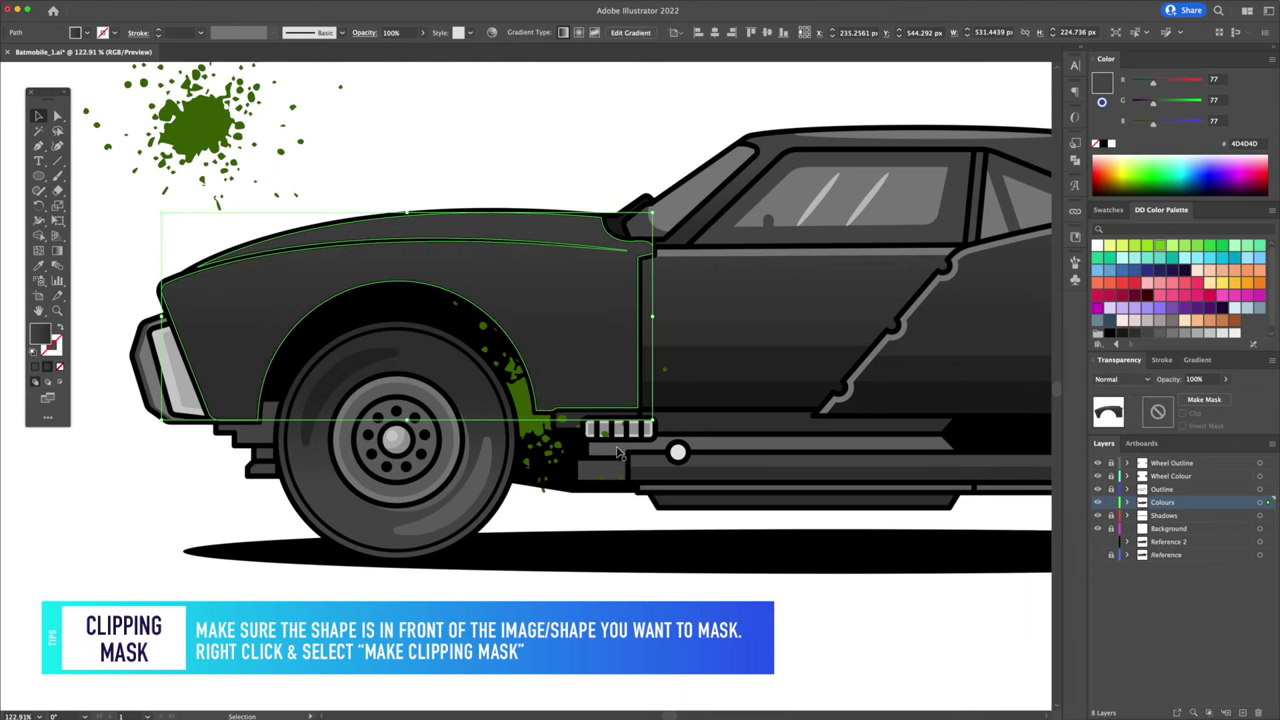
Clip the front-wheel splatter inside the fender copy with a clipping mask.
shift+click(540, 428)
right_click(538, 415)
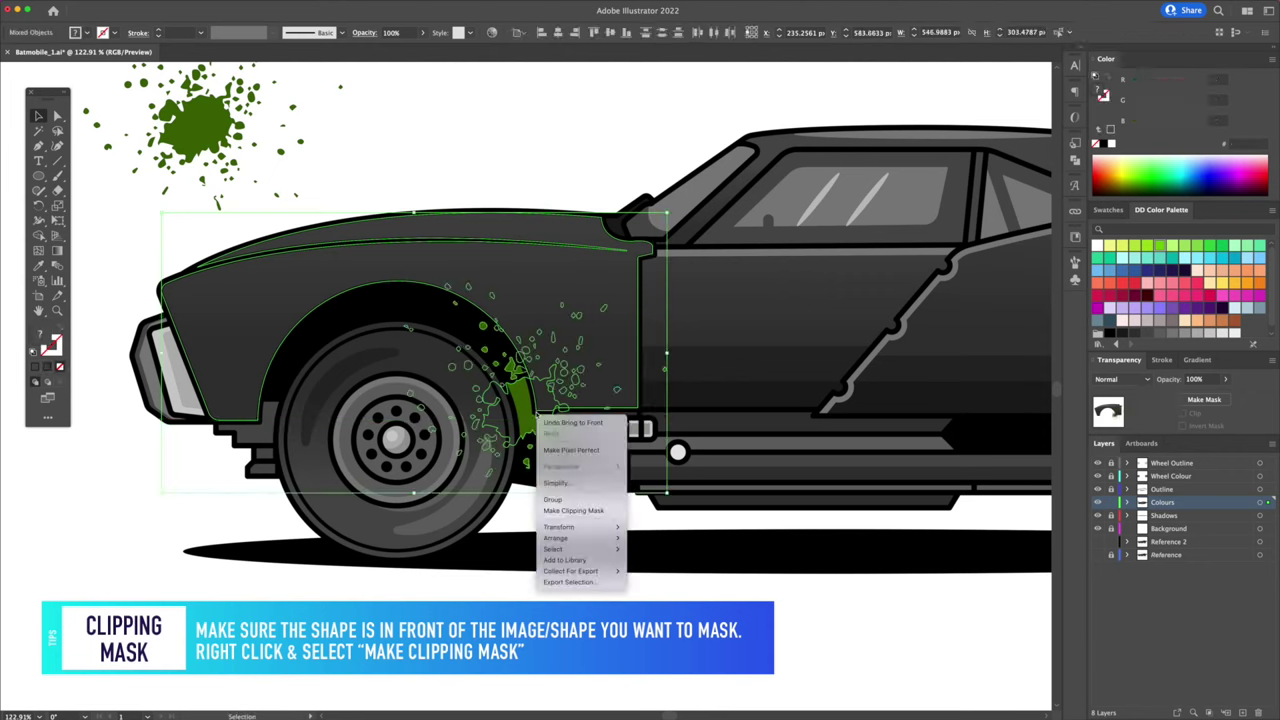
click(566, 510)
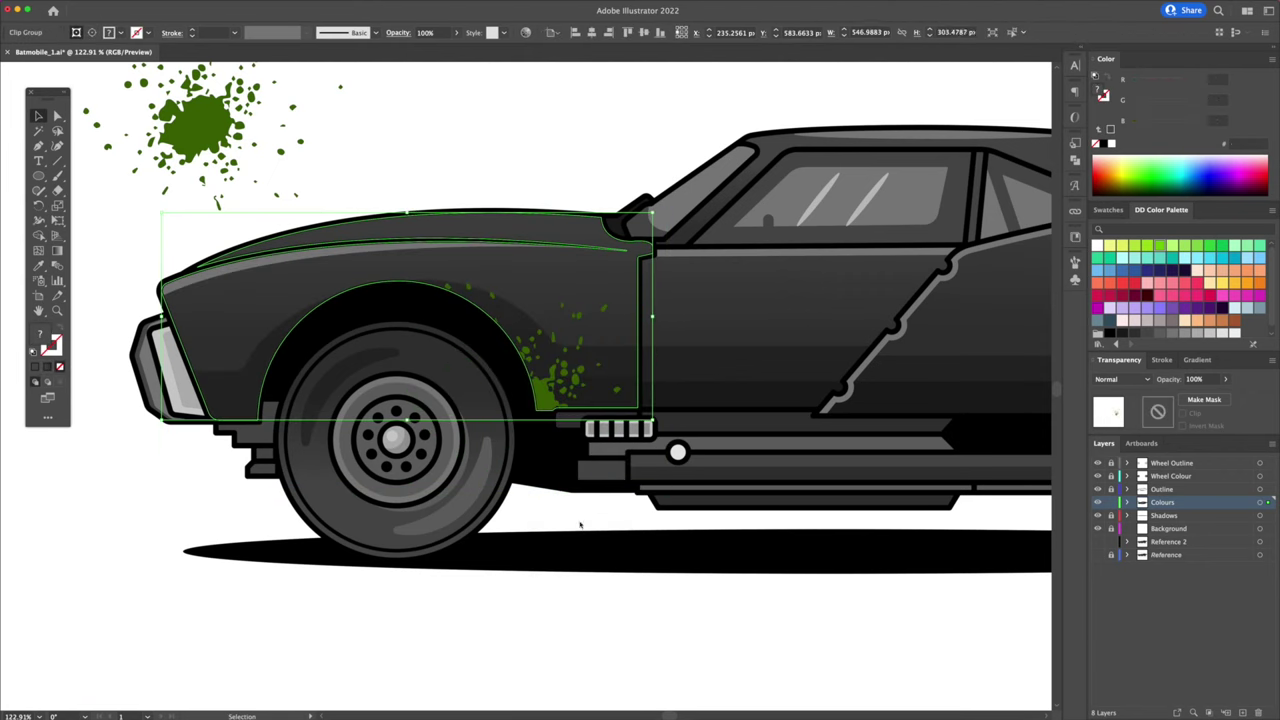
Position green splatter copies around the rear wheel arch, one ahead of the wheel and one behind it.
click(636, 619)
drag(546, 200, 350, 297)
drag(116, 241, 816, 465)
drag(810, 462, 590, 460)
drag(508, 480, 790, 440)
Paste a copy of the rear fender shape in front and bring it above the rear splatters.
click(498, 297)
right_click(498, 297)
mouse_move(545, 487)
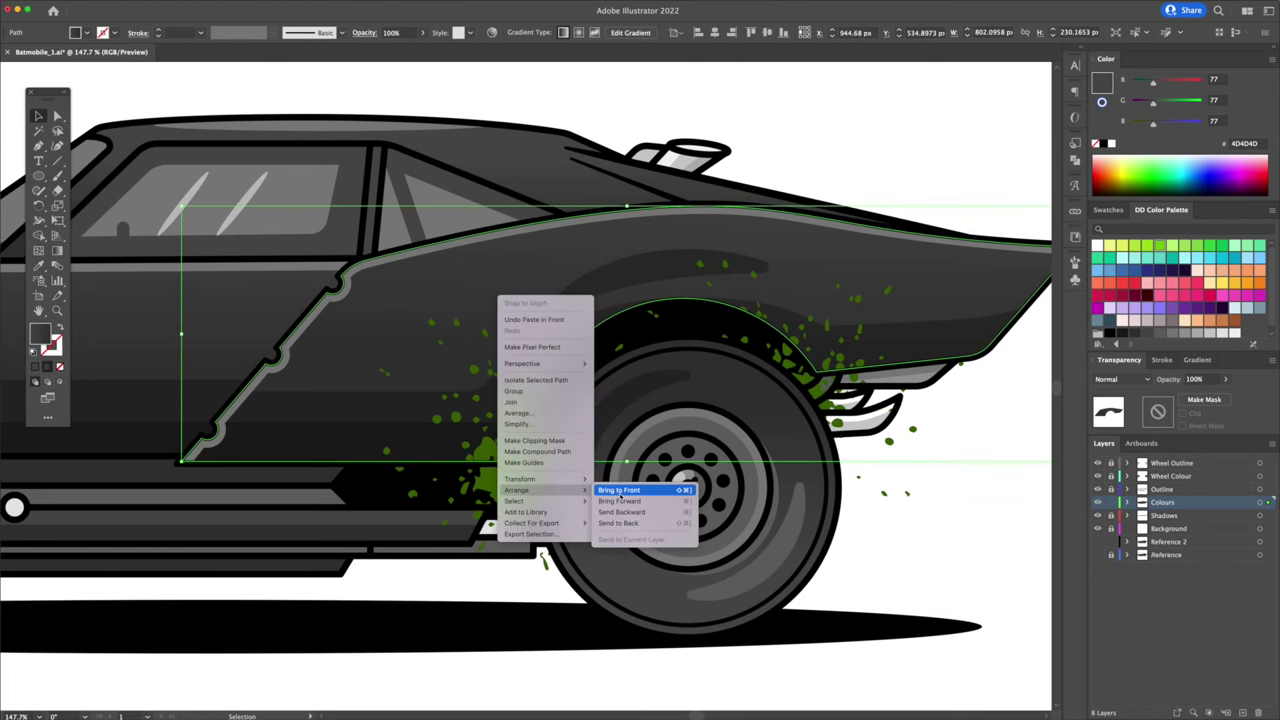
click(640, 487)
Clip the rear splatters inside the rear fender copy and lower the opacity of the front and rear splatter groups.
shift+click(521, 488)
right_click(843, 318)
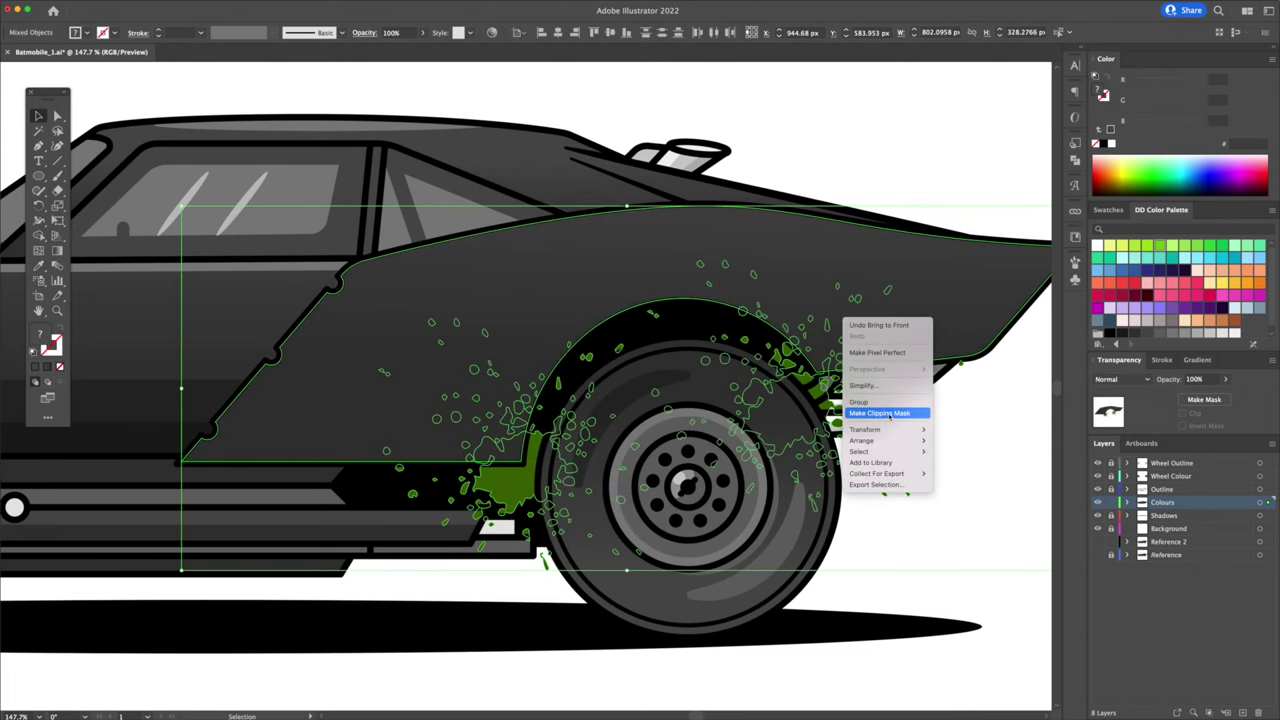
click(889, 414)
key(super+0)
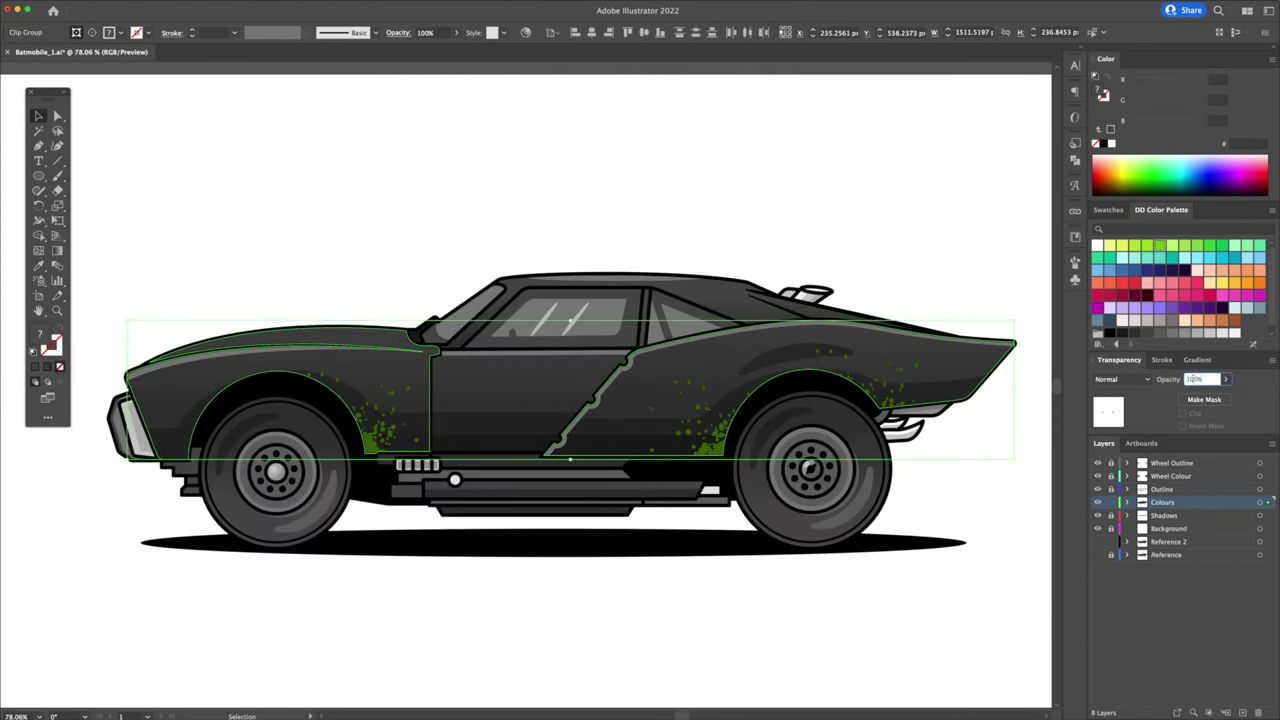
click(800, 185)
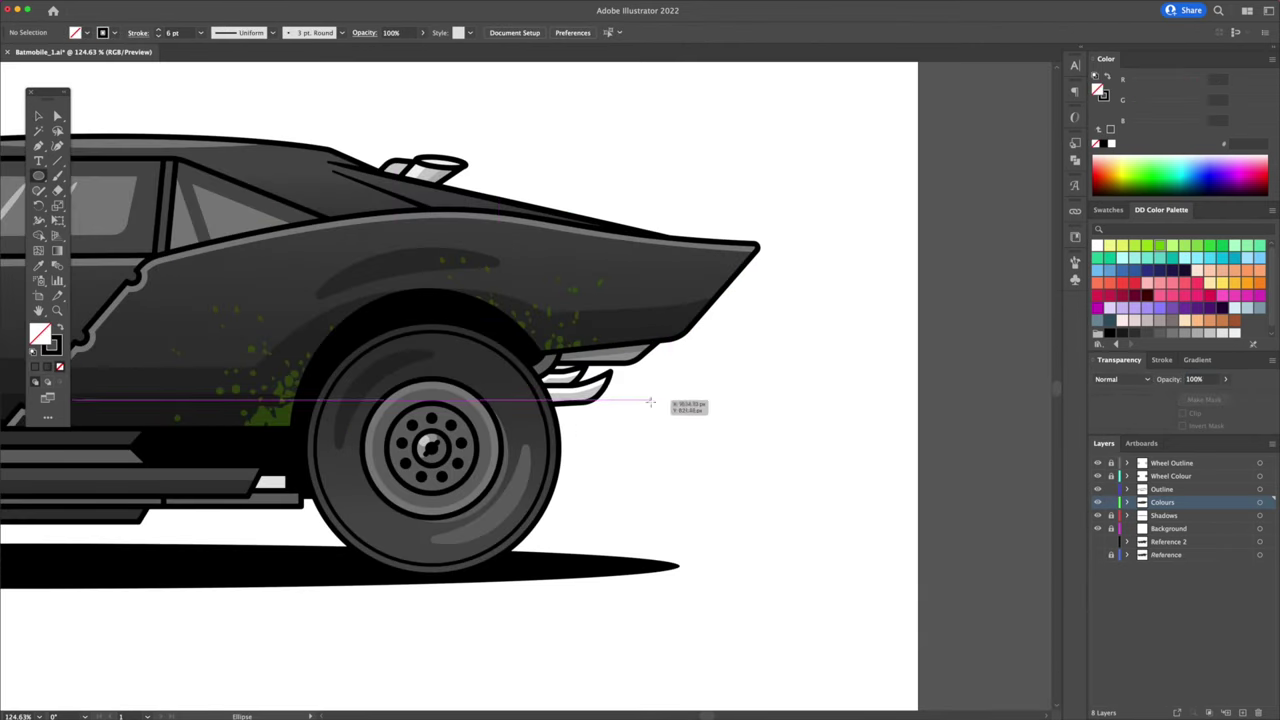
Draw an egg-shaped flame outline about 122 by 84 px with a 6 pt black stroke behind the exhaust, on the Outline layer, and lock that layer.
mouse_move(662, 418)
mouse_down()
mouse_move(703, 454)
mouse_move(737, 425)
mouse_up()
key(v)
scroll(700, 451, up, 3)
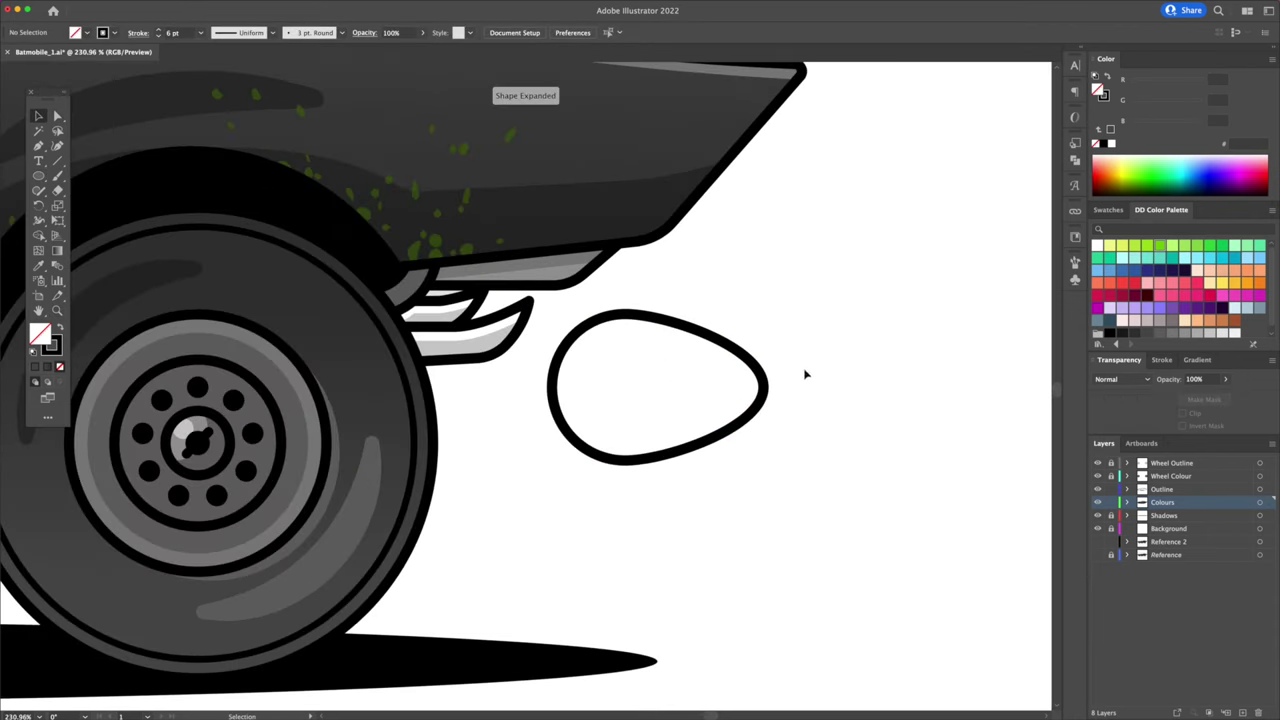
drag(1270, 503, 1270, 490)
click(1111, 489)
Paste a copy of the flame outline in place on the Colours layer and fill it orange F78F1E without a stroke.
click(1163, 504)
key(super+f)
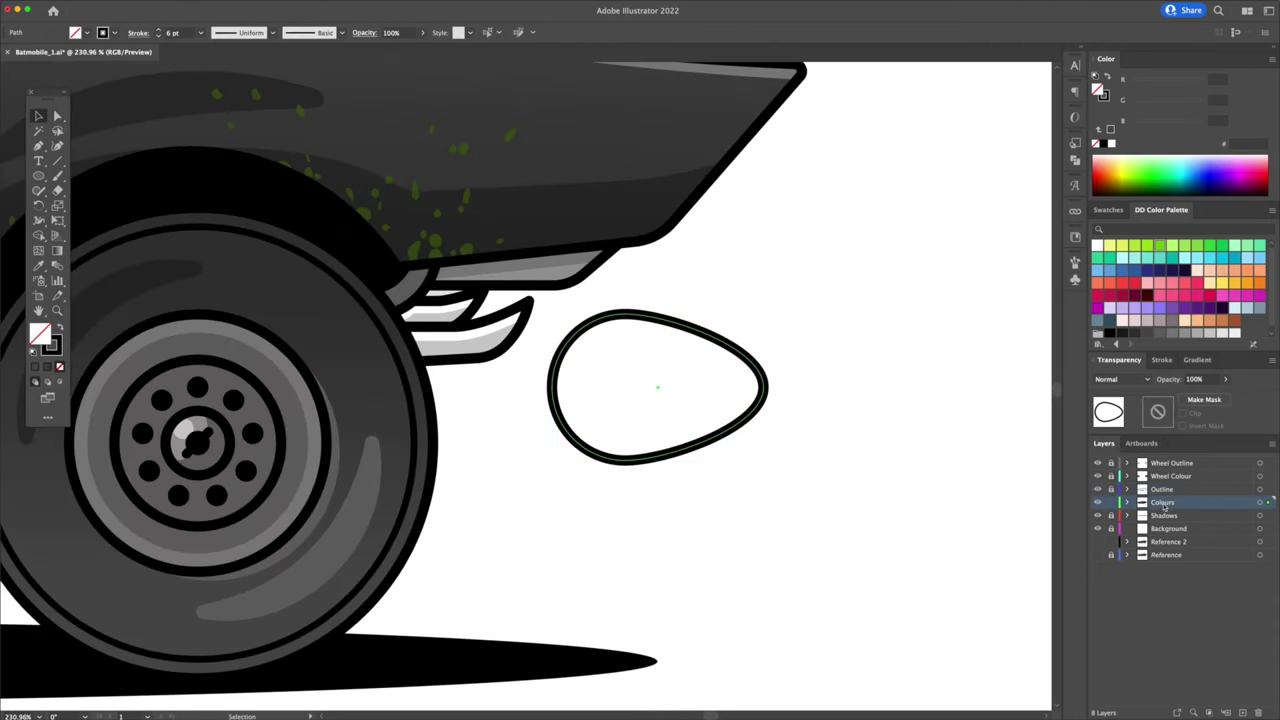
click(1106, 79)
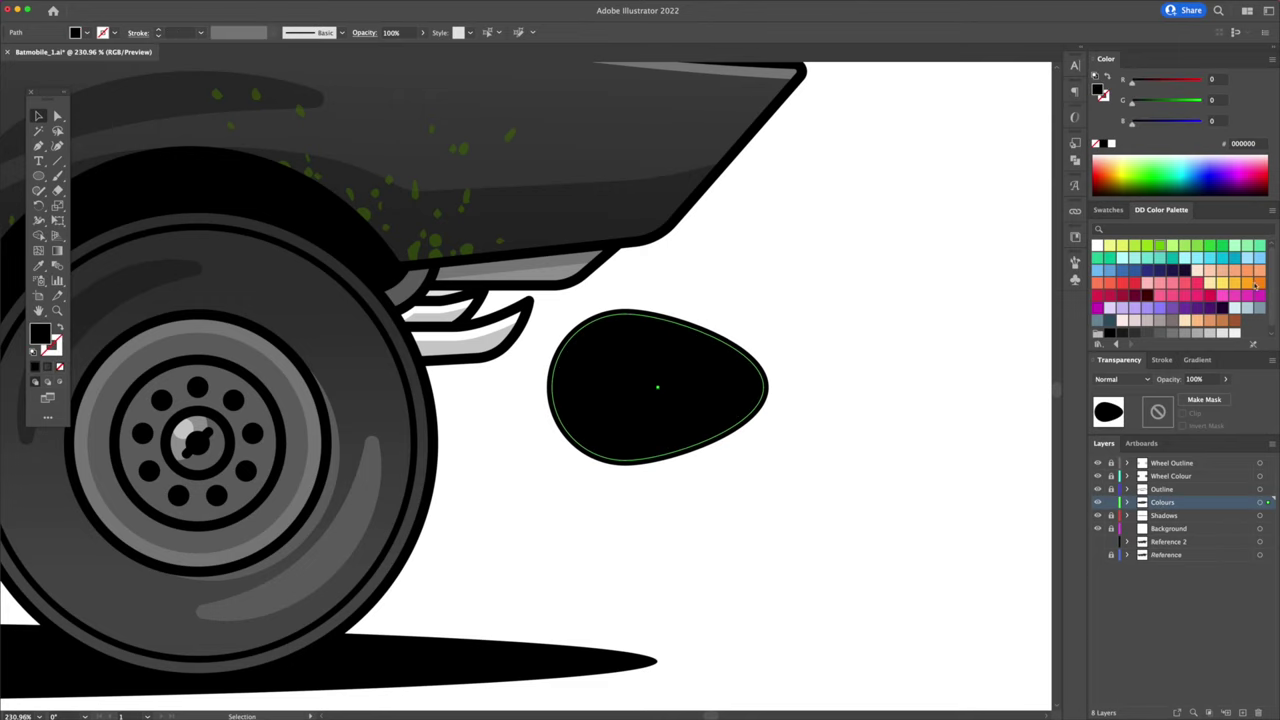
click(1254, 285)
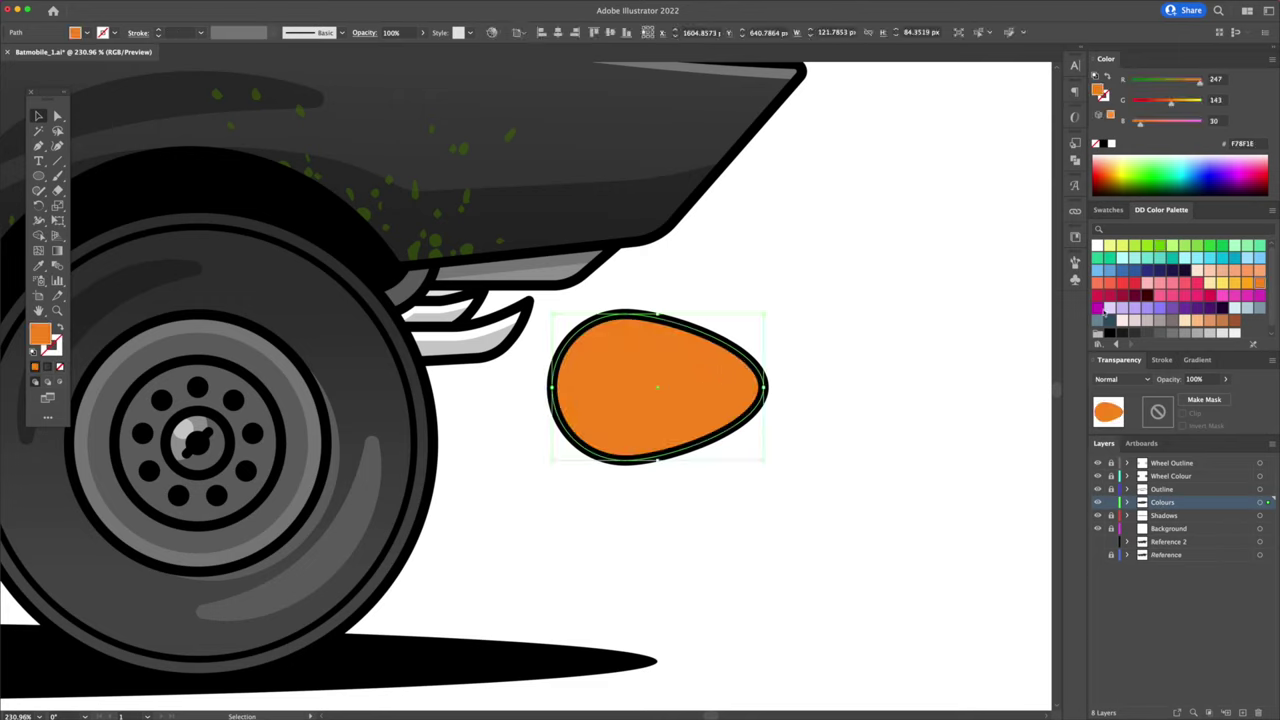
Nest two smaller flame copies near the flame's rounded end, the middle one yellow FFC239 and the innermost pale yellow.
click(1232, 285)
drag(765, 314, 714, 348)
drag(670, 386, 622, 386)
key(a)
click(1209, 285)
drag(666, 347, 645, 357)
click(645, 366)
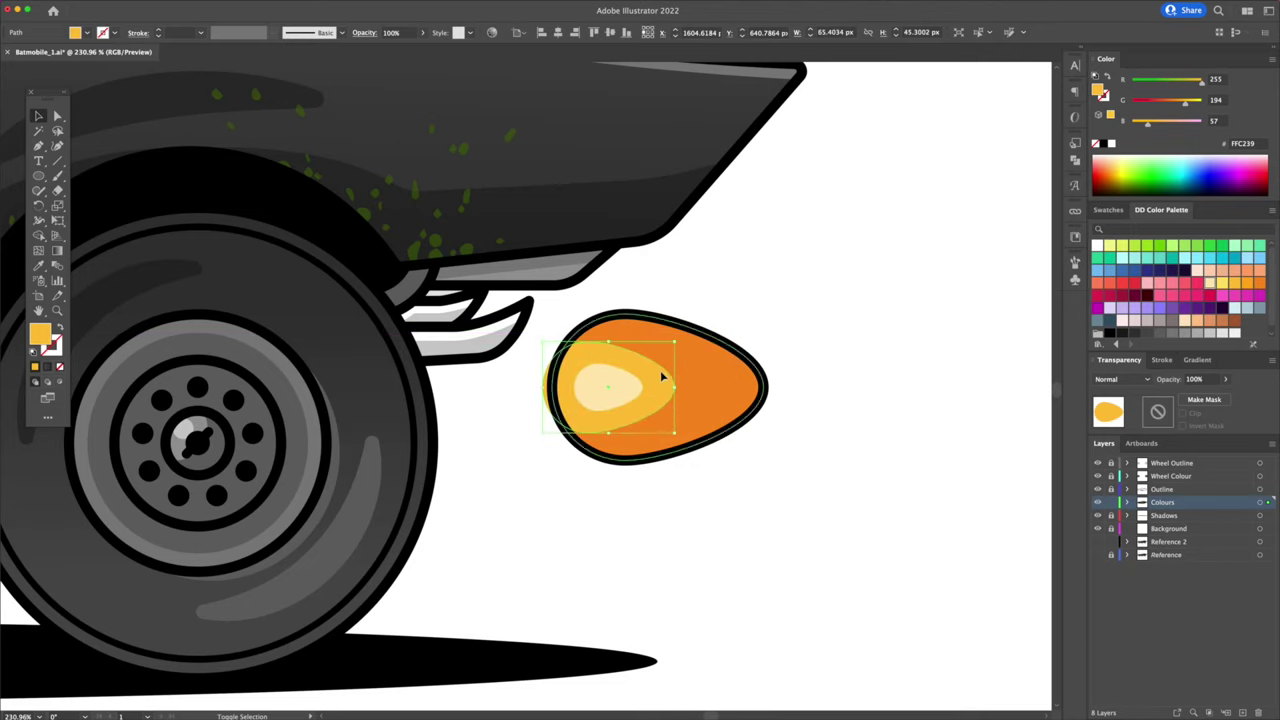
drag(663, 391, 663, 391)
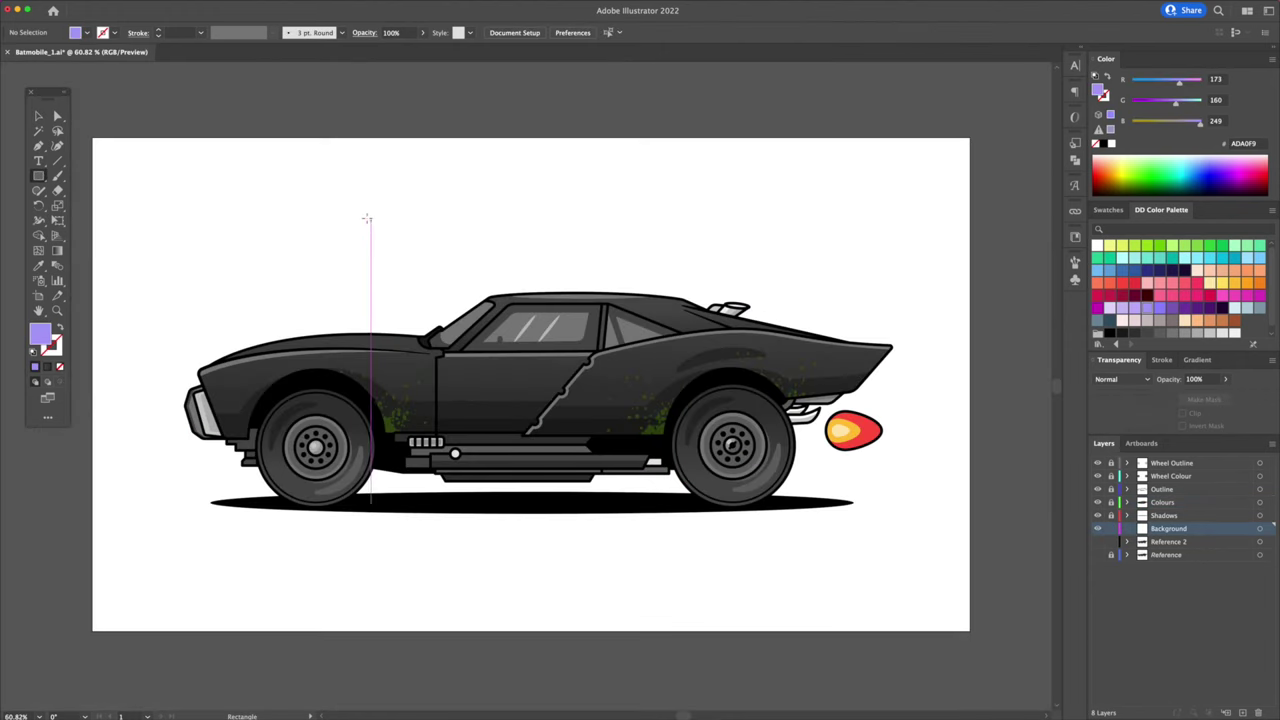
Add a purple ADA0F9 rectangle 1080 px high on the Background layer and align it to cover the artboard.
click(363, 212)
key(Tab)
text(1080)
key(Return)
key(v)
click(537, 33)
click(606, 33)
click(557, 666)
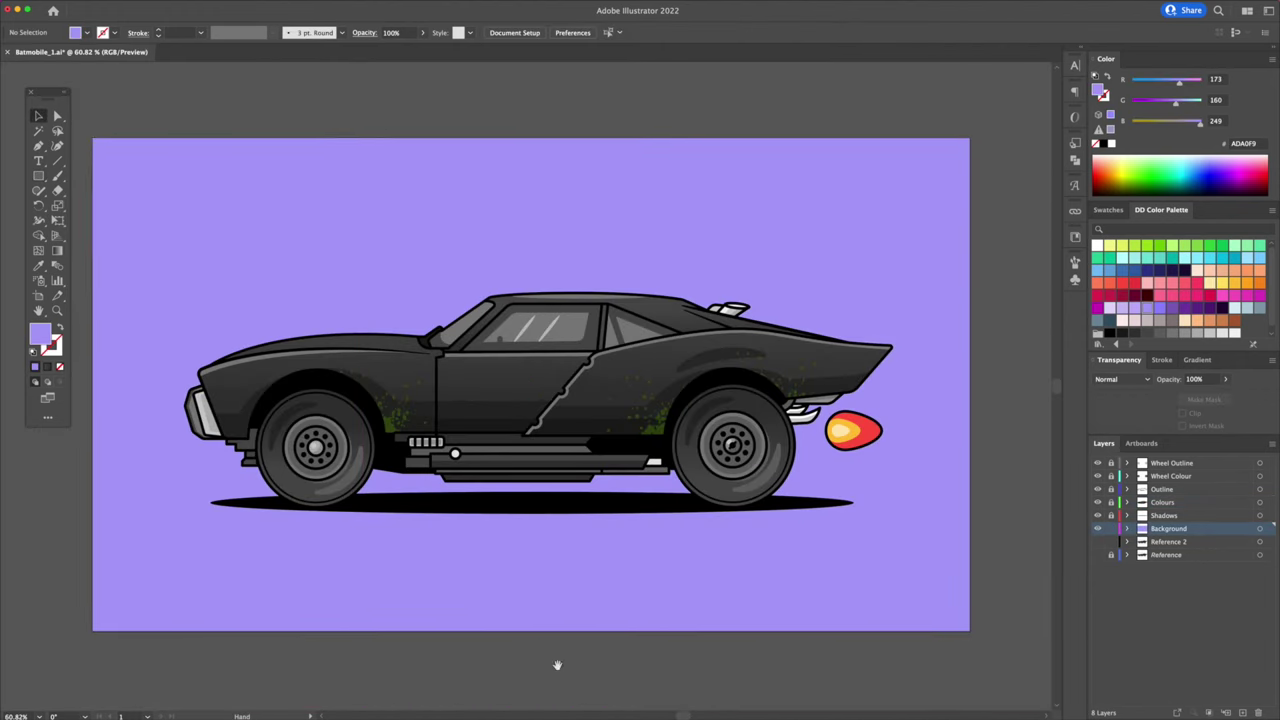
drag(557, 667, 587, 665)
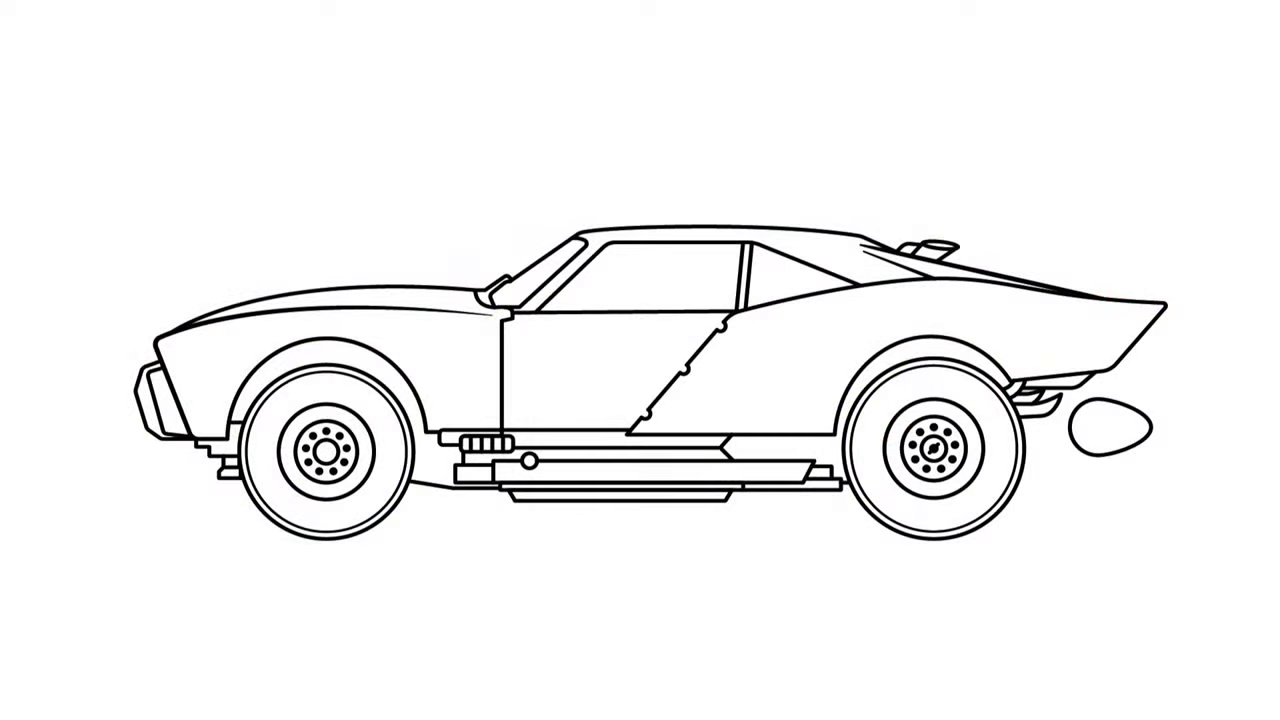